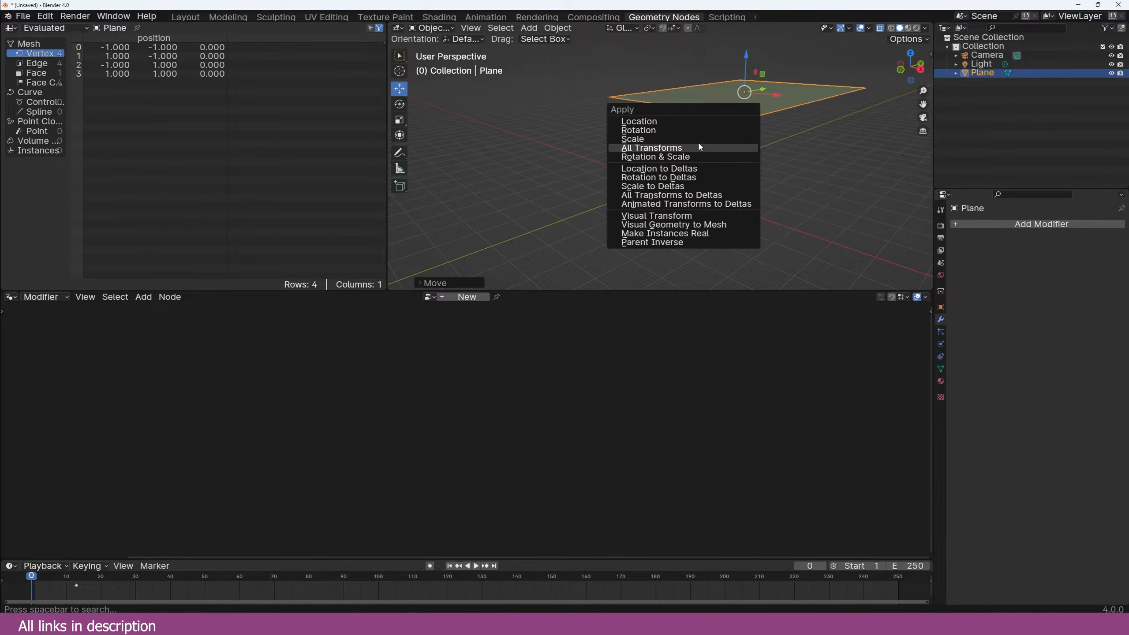
# Step: Apply all transforms to the plane and create a new geometry node tree on it
pyautogui.click(729, 140)
pyautogui.hotkey('ctrl', 'a')
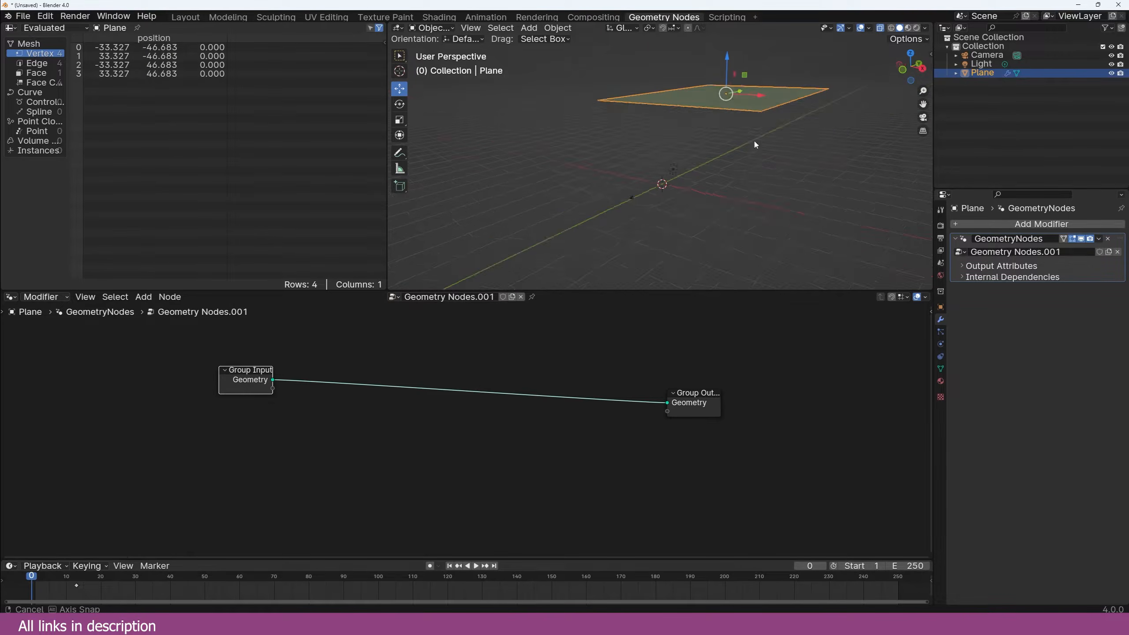
pyautogui.moveTo(655, 168); pyautogui.dragTo(658, 196, button='middle')
# Step: Insert a Distribute Points on Faces node between Group Input and Group Output, with its density set to 1
pyautogui.hotkey('shift', 'a')
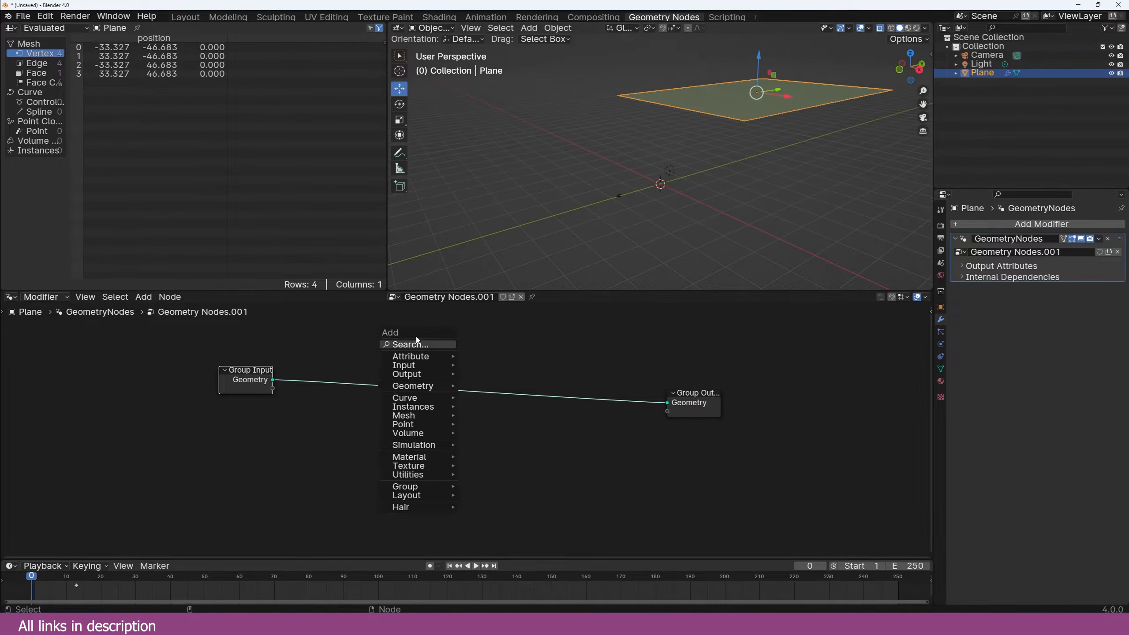
pyautogui.write('di')
pyautogui.click(526, 373)
pyautogui.click(363, 359)
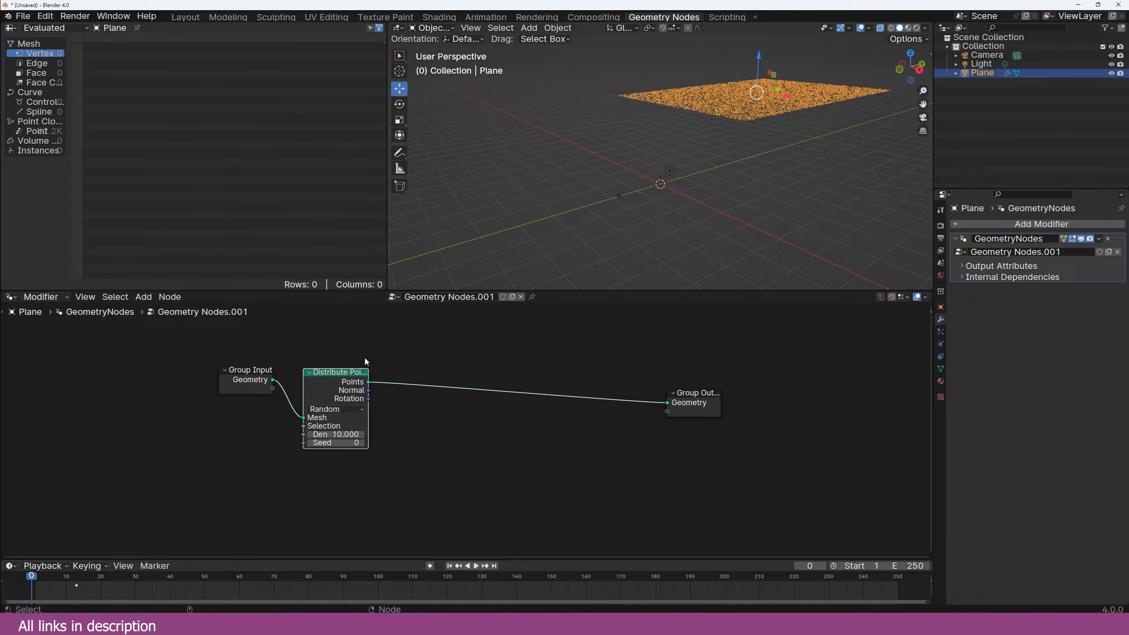
pyautogui.moveTo(740, 126); pyautogui.dragTo(738, 160, button='middle')
pyautogui.click(336, 434)
pyautogui.write('1')
pyautogui.press('Return')
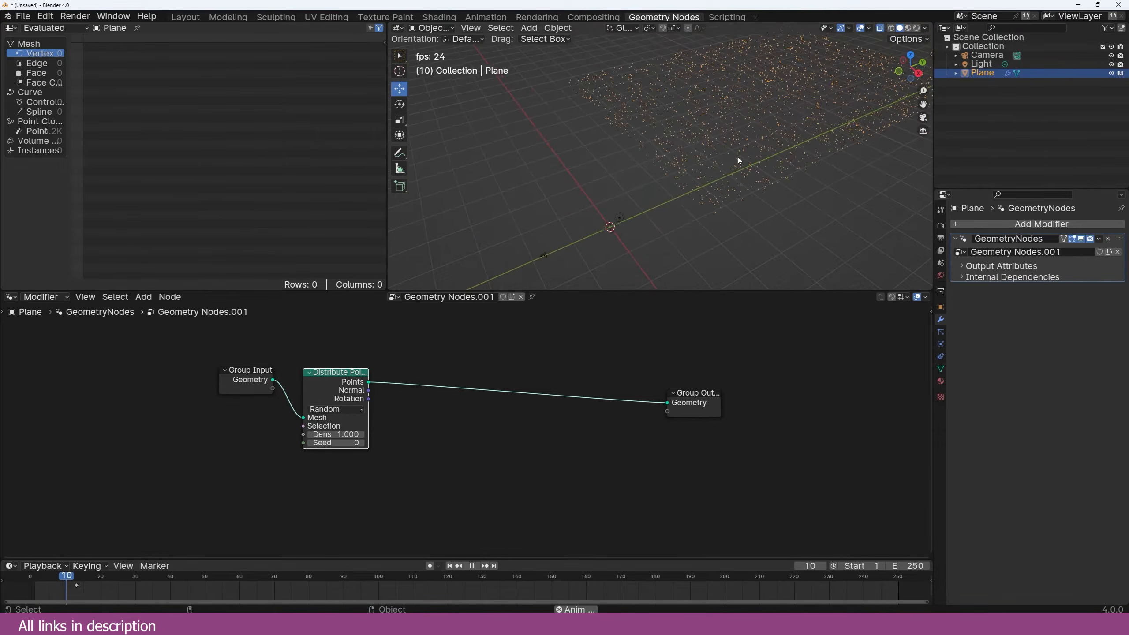
# Step: Insert a Simulation Zone between the Distribute Points on Faces node and Group Output
pyautogui.hotkey('shift', 'a')
pyautogui.write('si')
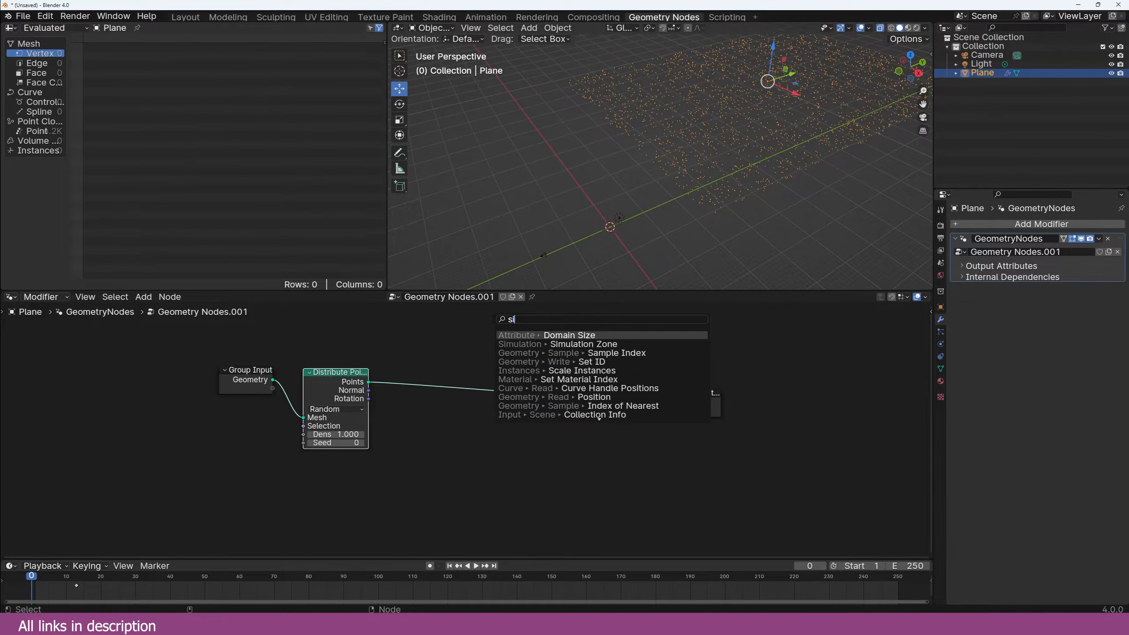
pyautogui.moveTo(480, 341); pyautogui.dragTo(499, 367)
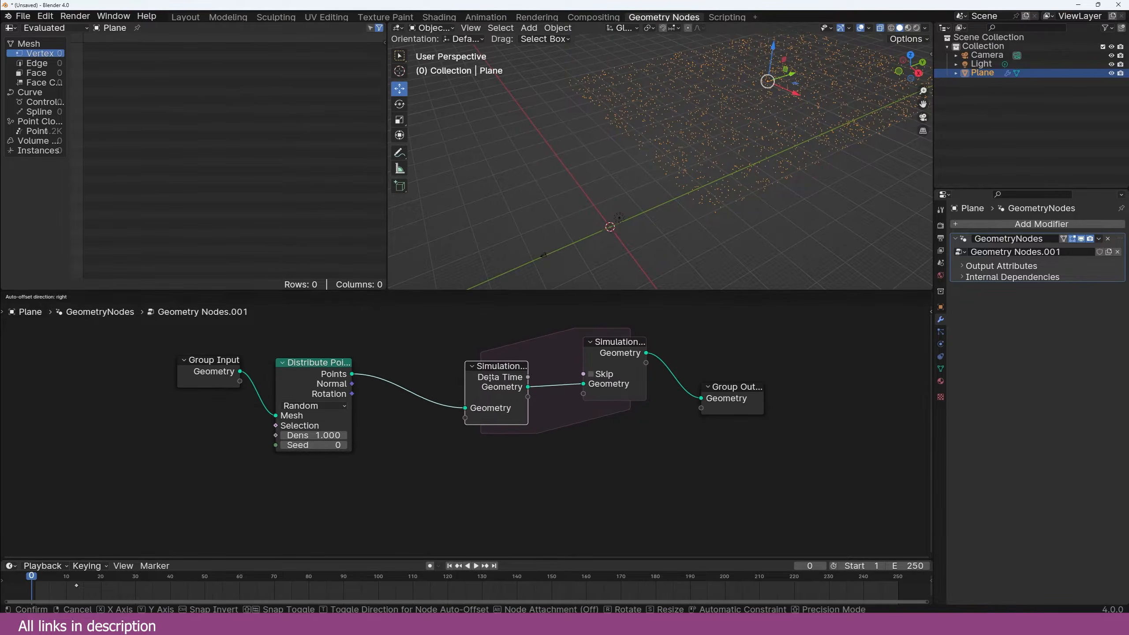
pyautogui.moveTo(401, 375); pyautogui.dragTo(463, 364, button='middle')
# Step: Spread the nodes apart and insert a Points to Vertices node between Distribute Points on Faces and the simulation input
pyautogui.moveTo(377, 316); pyautogui.dragTo(189, 389)
pyautogui.press('g')
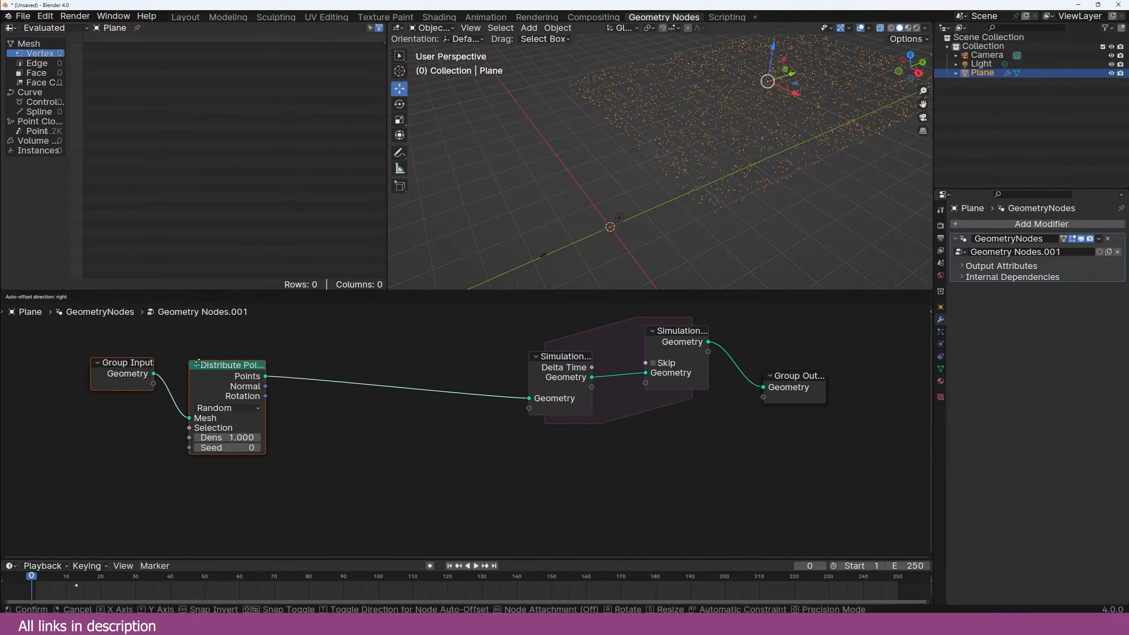
pyautogui.click(29, 399)
pyautogui.hotkey('shift', 'a')
pyautogui.moveTo(462, 353); pyautogui.dragTo(422, 347)
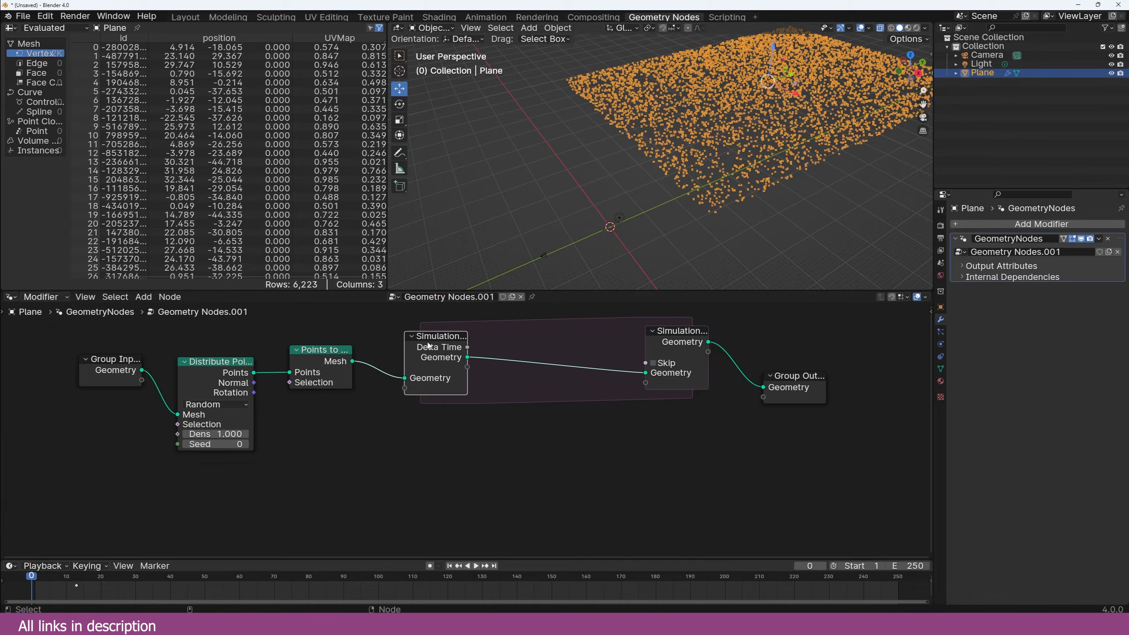
pyautogui.click(480, 334)
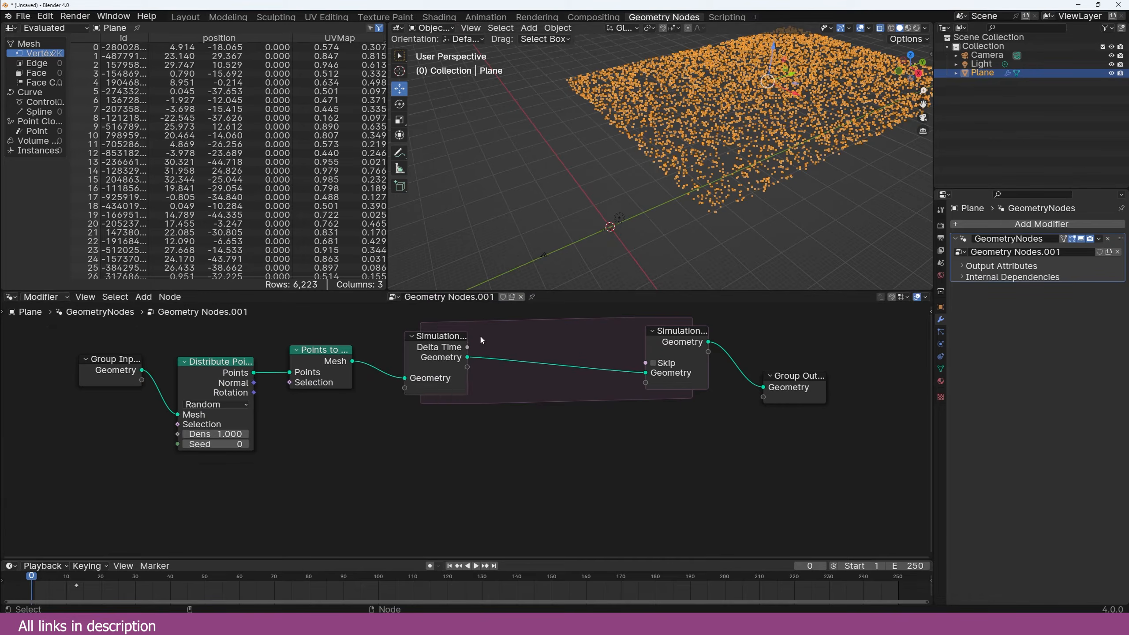
# Step: Insert an Extrude Mesh node inside the simulation zone and set its mode to Vertices
pyautogui.hotkey('shift', 'a')
pyautogui.click(501, 333)
pyautogui.write('ex')
pyautogui.press('Return')
pyautogui.click(534, 349)
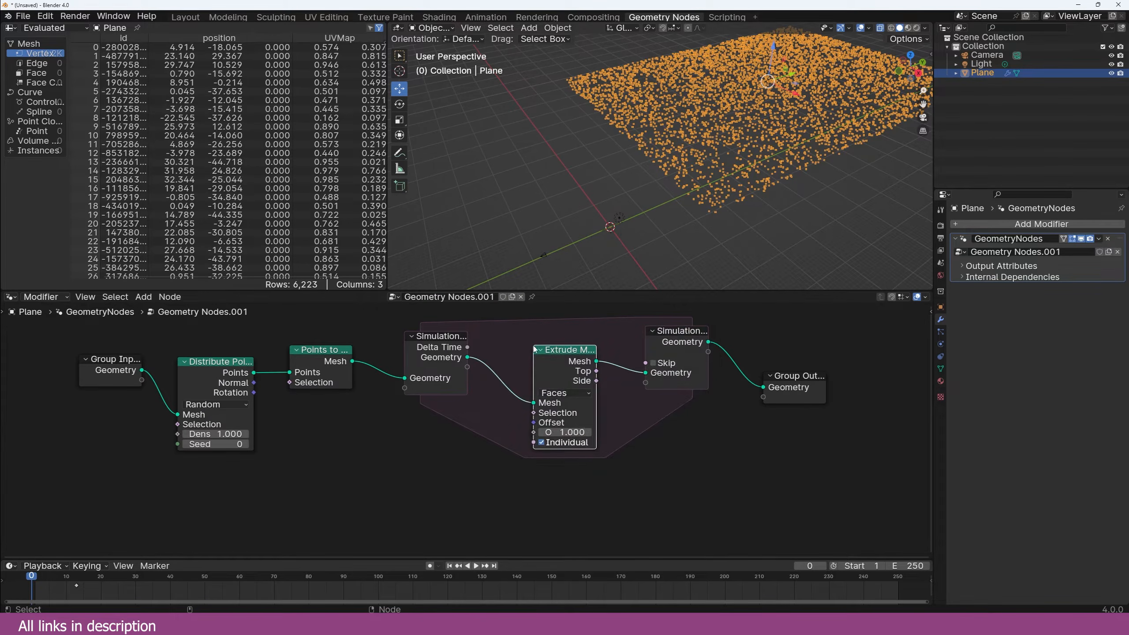
pyautogui.click(557, 393)
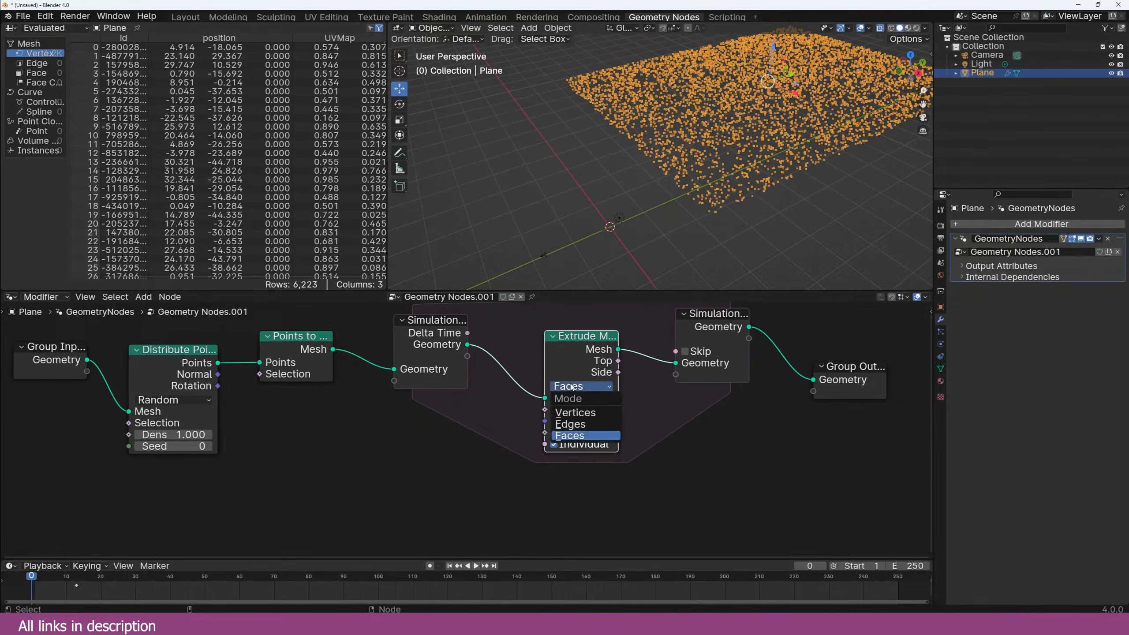
pyautogui.click(562, 413)
pyautogui.moveTo(446, 473); pyautogui.dragTo(385, 478, button='middle')
# Step: Play the simulation, examine the extruded strands up close, and return the timeline to frame 0
pyautogui.press('space')
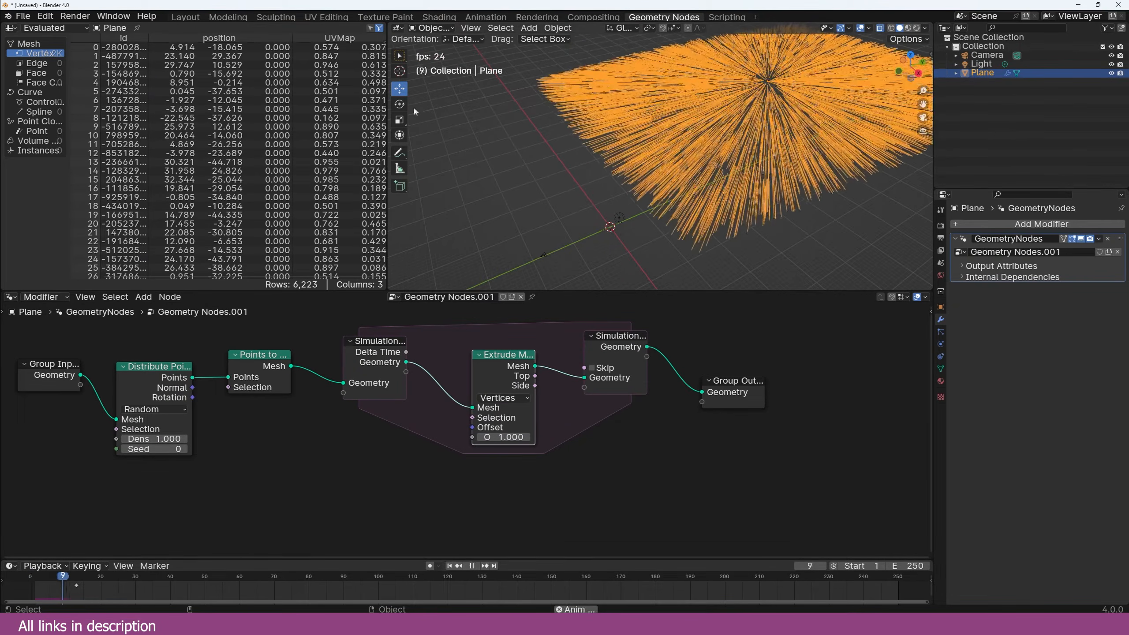
pyautogui.press('space')
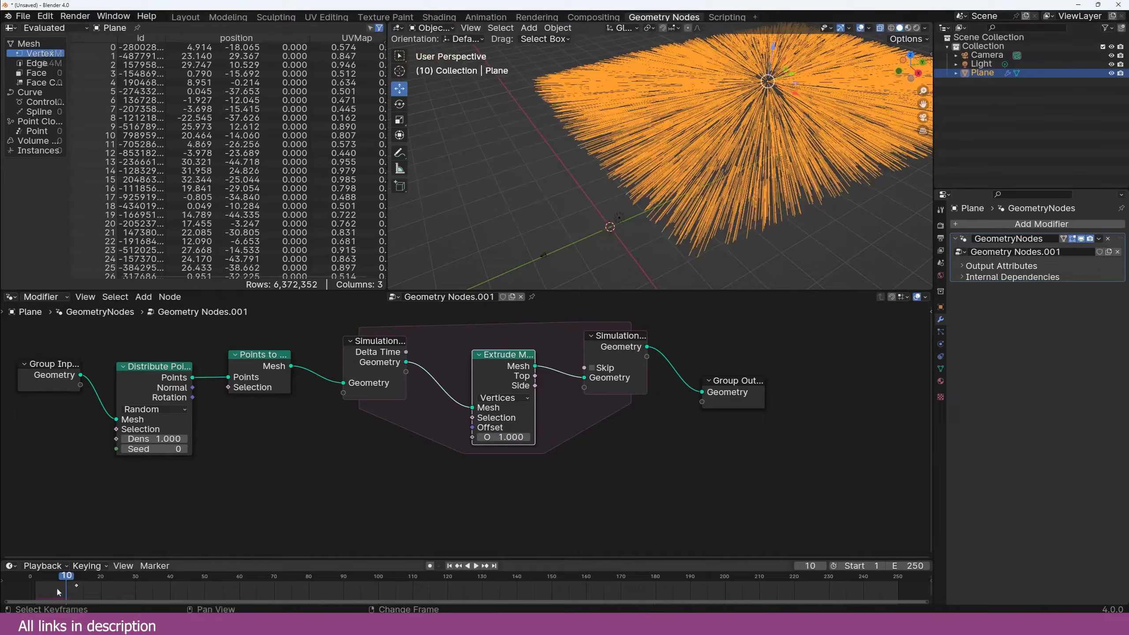
pyautogui.click(34, 585)
pyautogui.press('space')
pyautogui.press('space')
pyautogui.scroll(3, 691, 140)
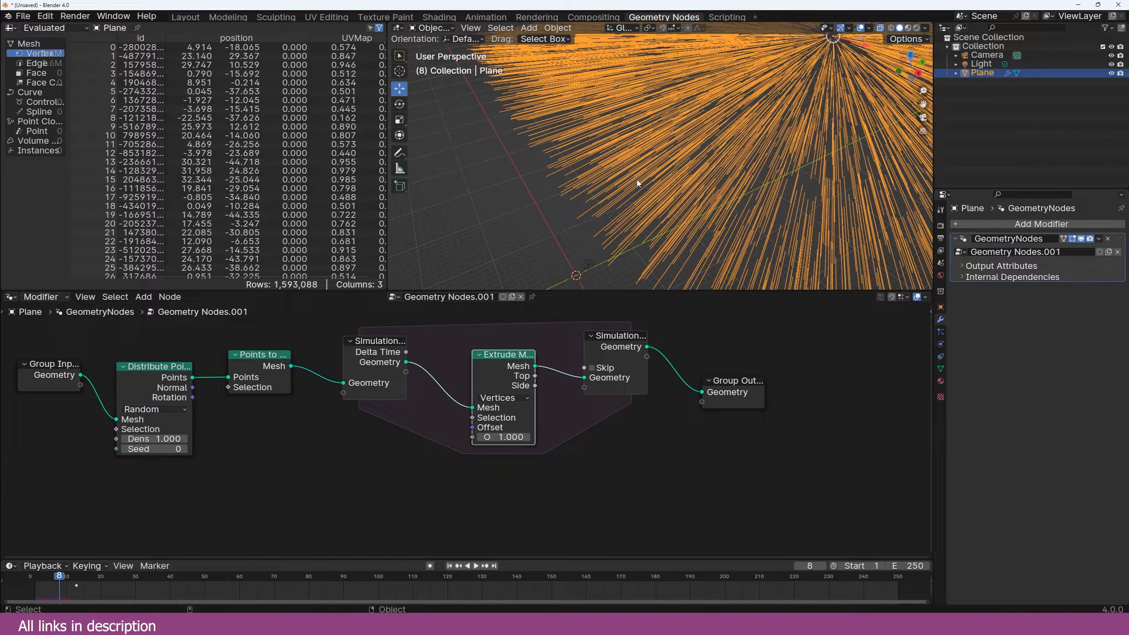
pyautogui.scroll(1, 536, 433)
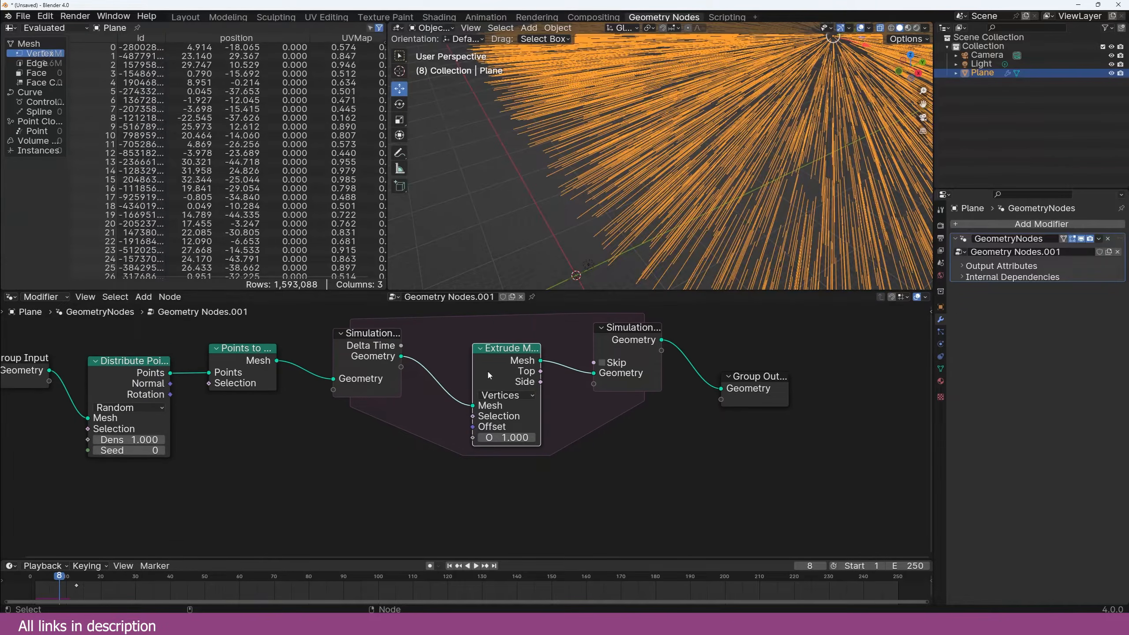
pyautogui.moveTo(57, 580); pyautogui.dragTo(30, 580)
pyautogui.moveTo(601, 260); pyautogui.dragTo(681, 91, button='middle')
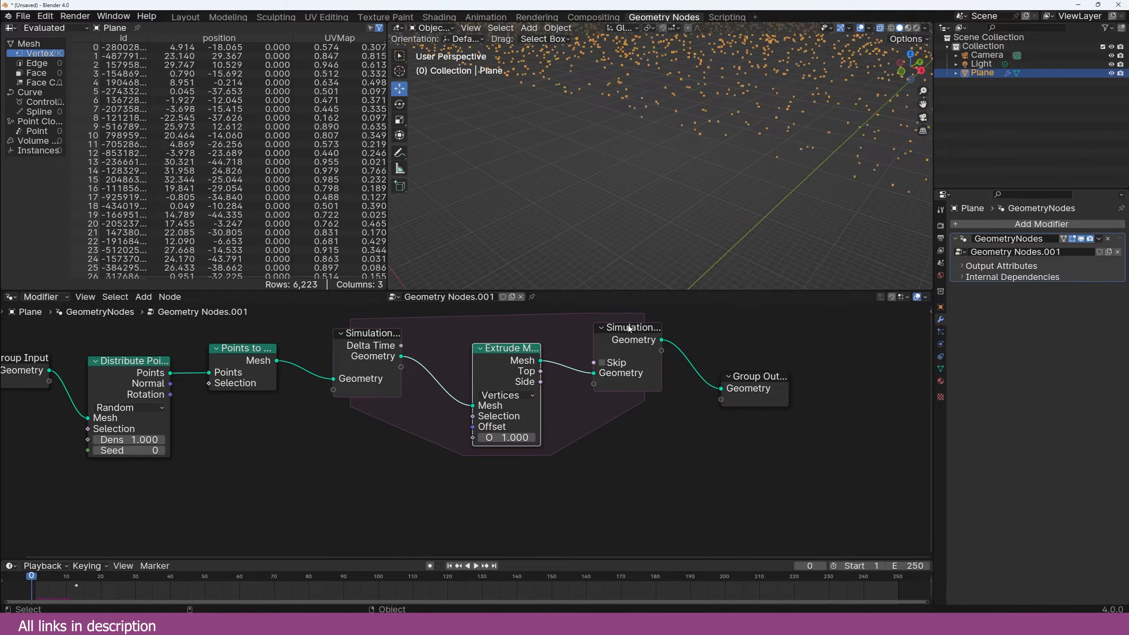
# Step: Add an enabled Selection item to the simulation zone feeding Extrude Mesh's Selection, and link Extrude Mesh's Top output back to it
pyautogui.moveTo(562, 440); pyautogui.dragTo(552, 456, button='middle')
pyautogui.moveTo(357, 349); pyautogui.dragTo(329, 359)
pyautogui.keyDown('shift'); pyautogui.moveTo(764, 101); pyautogui.dragTo(723, 133, button='middle'); pyautogui.keyUp('shift')
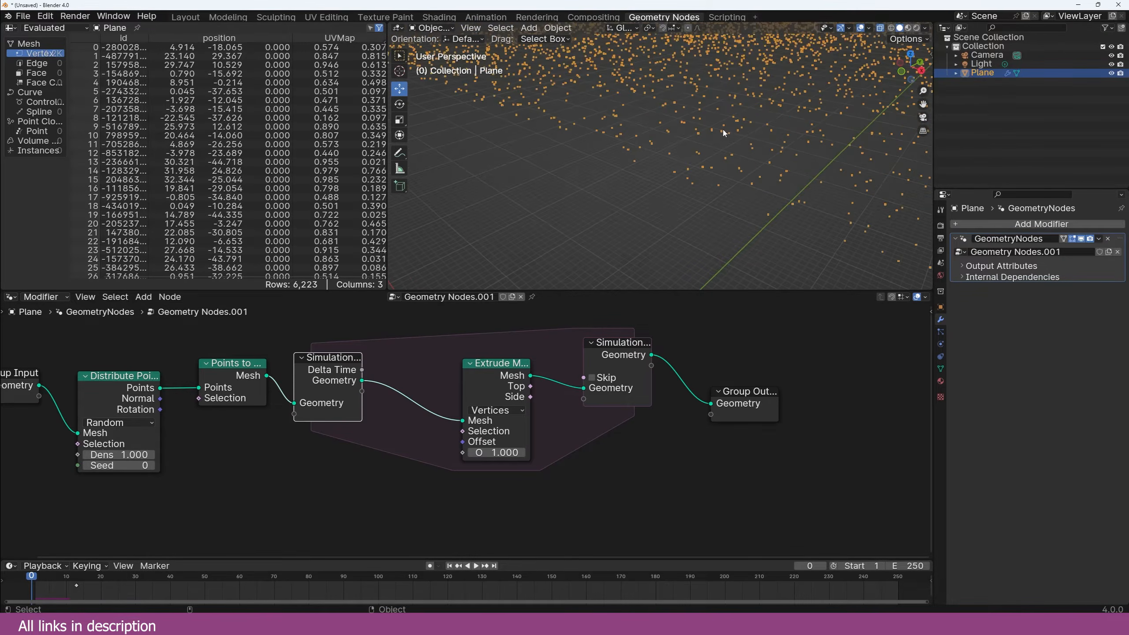
pyautogui.scroll(-2, 729, 82)
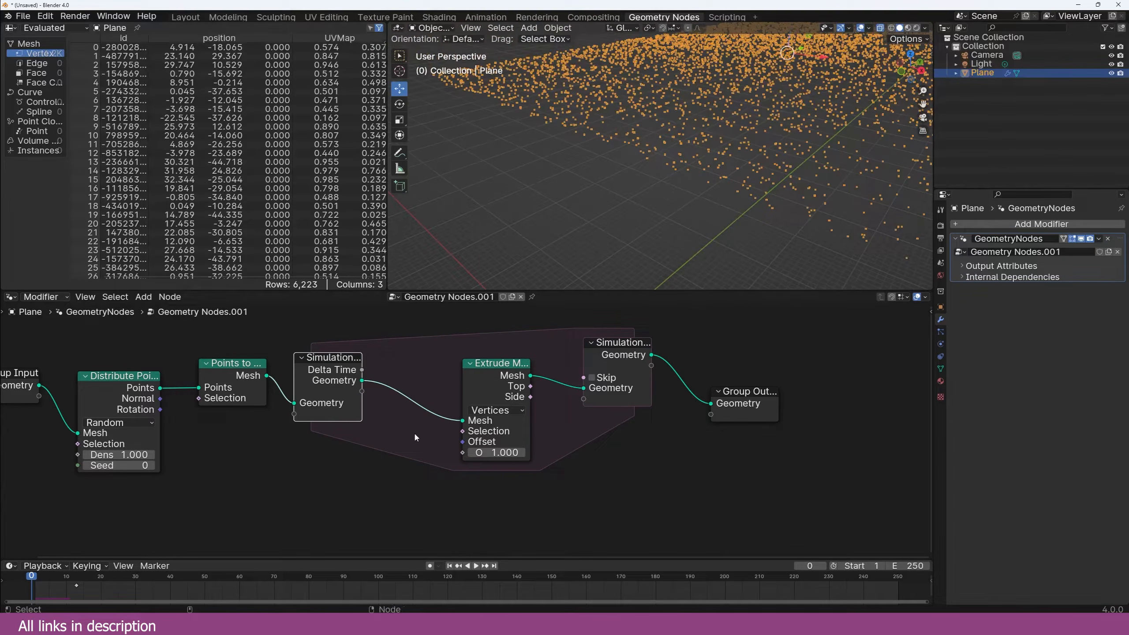
pyautogui.scroll(1, 466, 428)
pyautogui.moveTo(463, 431); pyautogui.dragTo(335, 381)
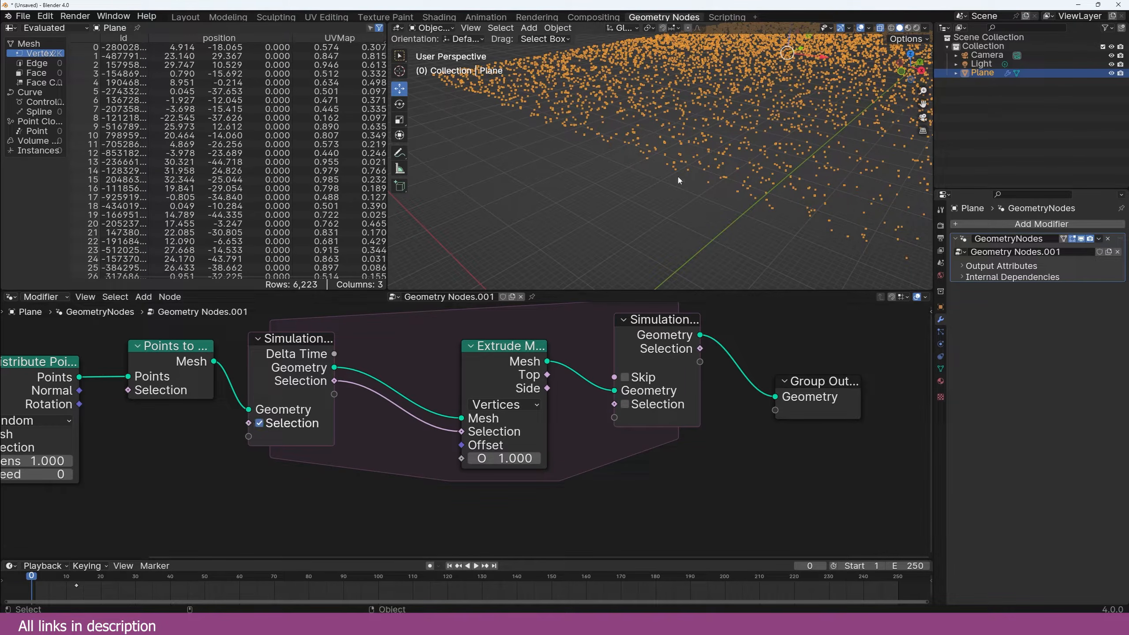
pyautogui.moveTo(561, 387); pyautogui.dragTo(484, 388, button='middle')
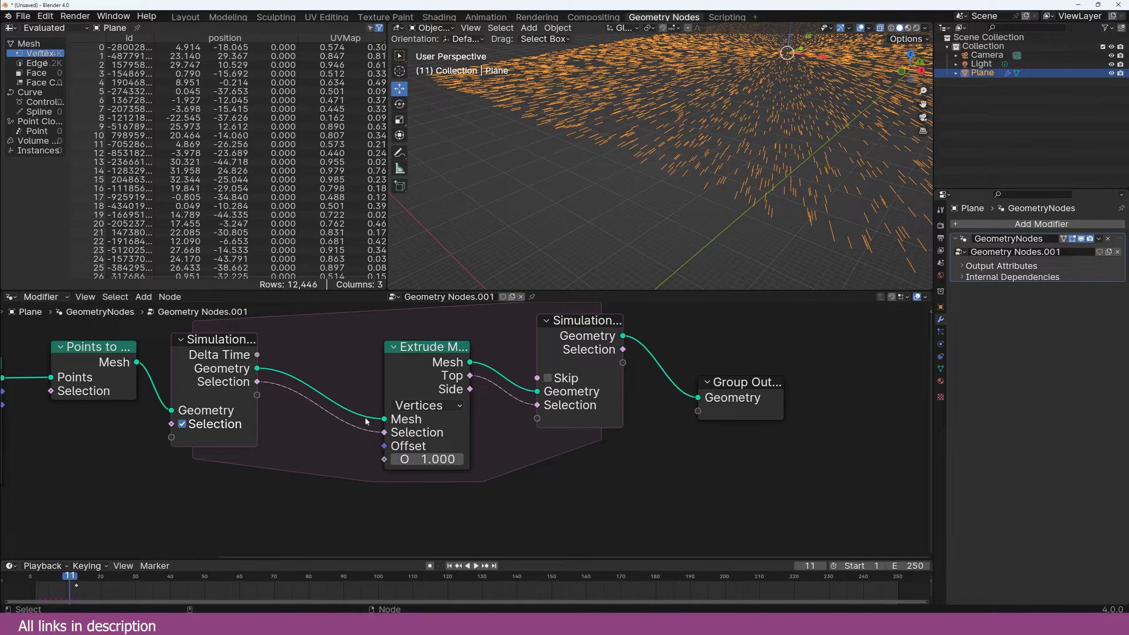
# Step: Replay the simulation from the first frame to check how the strands extrude with the Selection item connected
pyautogui.hotkey('shift', 'Left')
pyautogui.press('space')
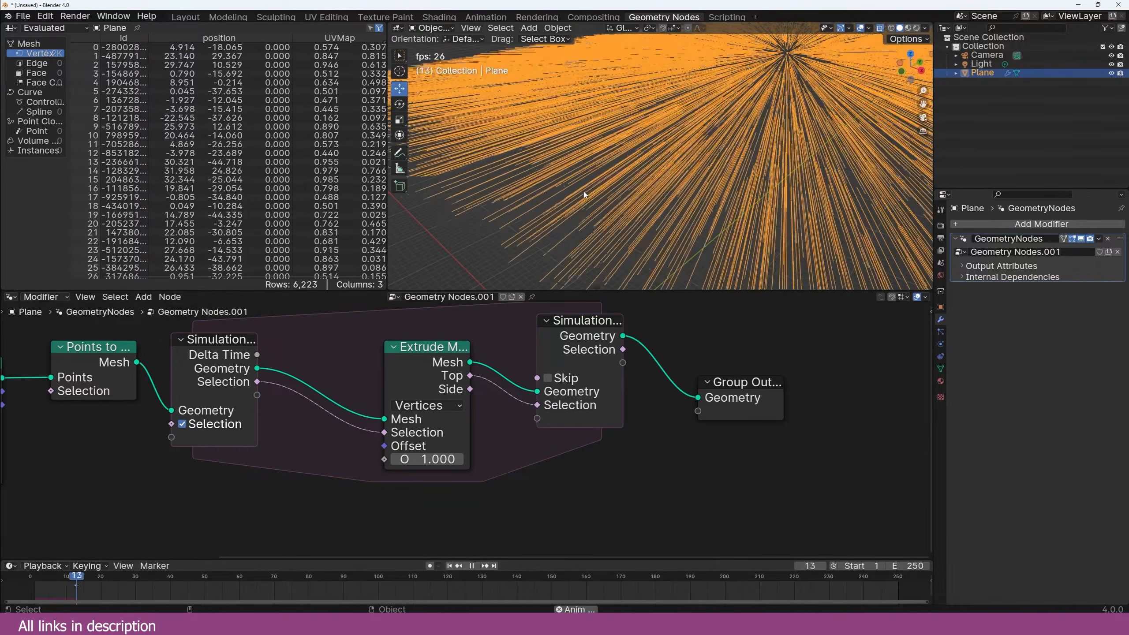
pyautogui.press('Escape')
pyautogui.press('space')
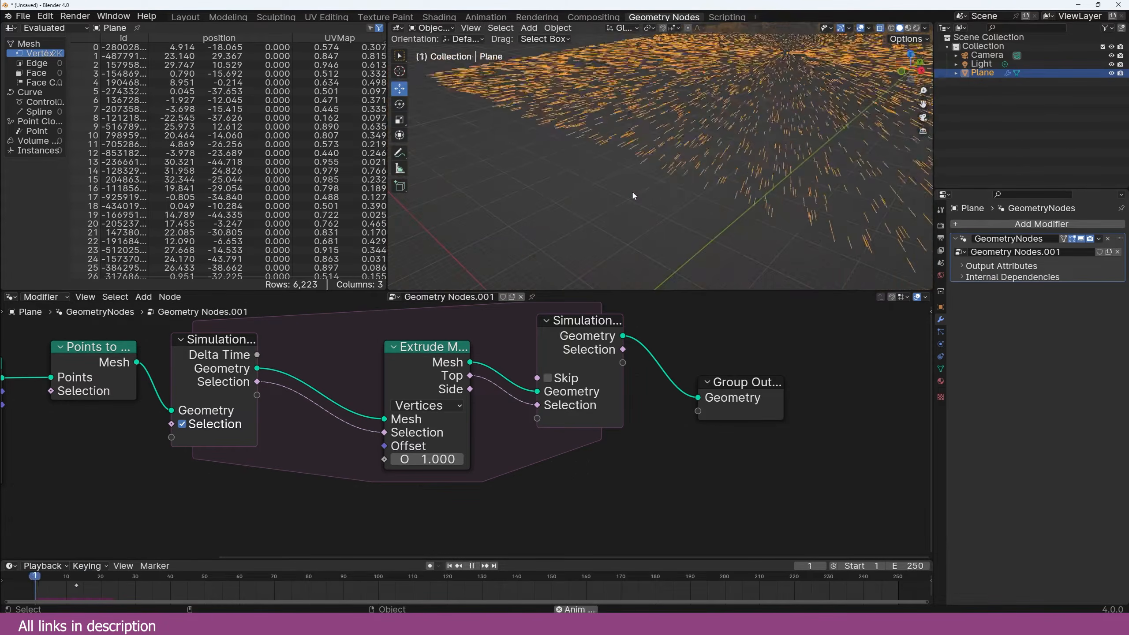
pyautogui.press('Escape')
pyautogui.press('space')
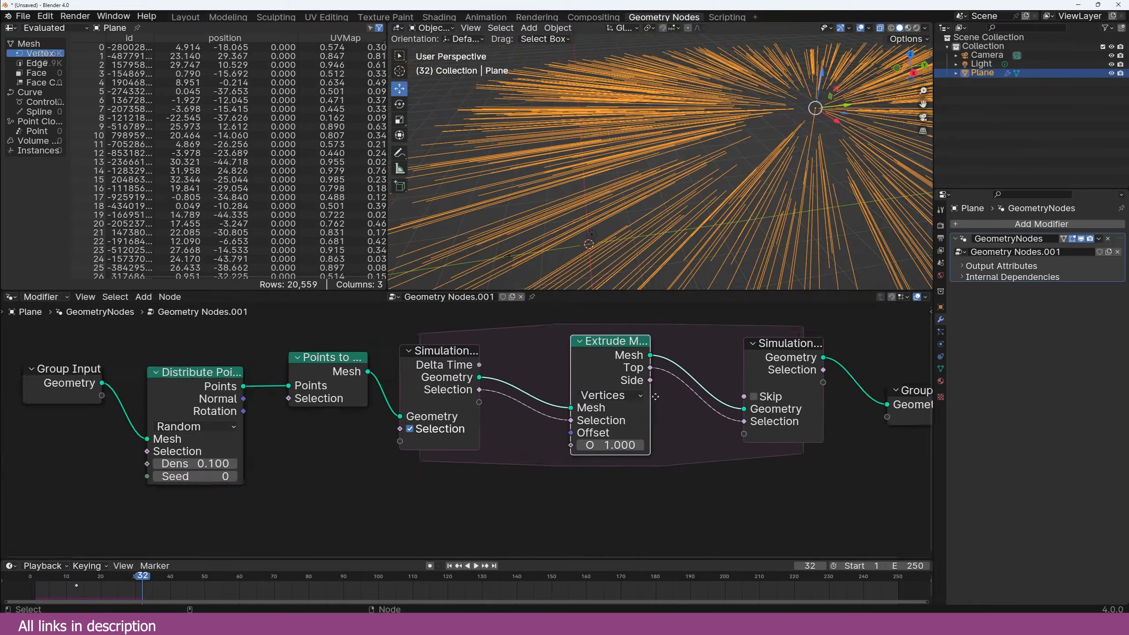
# Step: Set the Extrude Mesh node's offset scale to 0
pyautogui.moveTo(655, 396); pyautogui.dragTo(565, 390, button='middle')
pyautogui.click(516, 438)
pyautogui.press('Return')
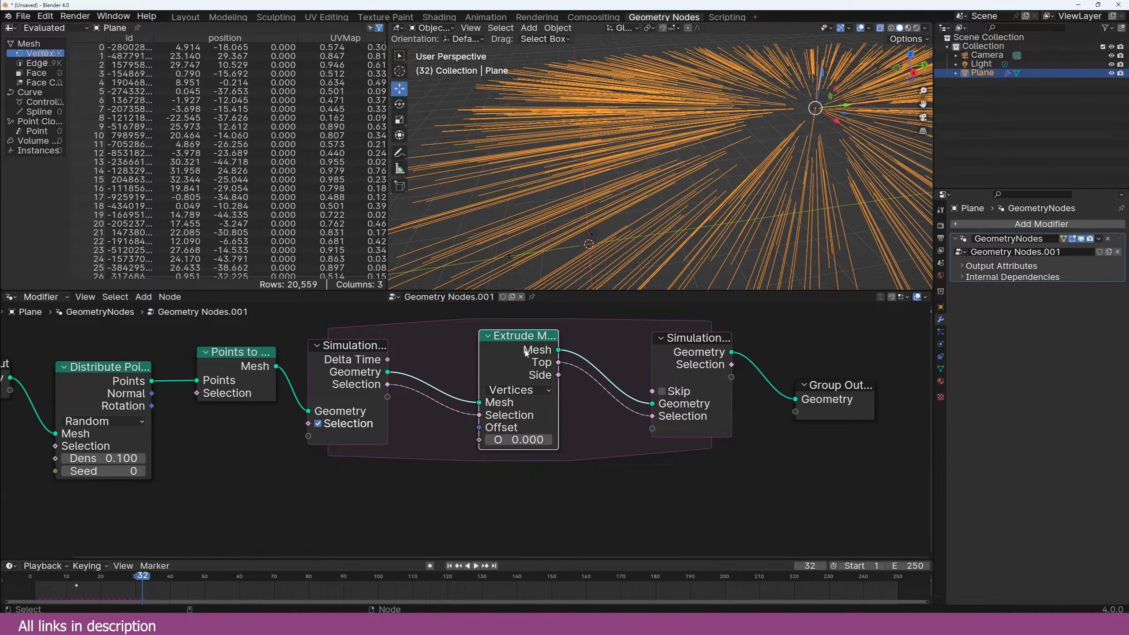
# Step: Insert a Set Position node after Extrude Mesh with a Z offset of -0.2 m, and link Top to its Selection
pyautogui.moveTo(525, 352); pyautogui.dragTo(485, 359)
pyautogui.moveTo(660, 360); pyautogui.dragTo(701, 358)
pyautogui.hotkey('shift', 'a')
pyautogui.click(628, 341)
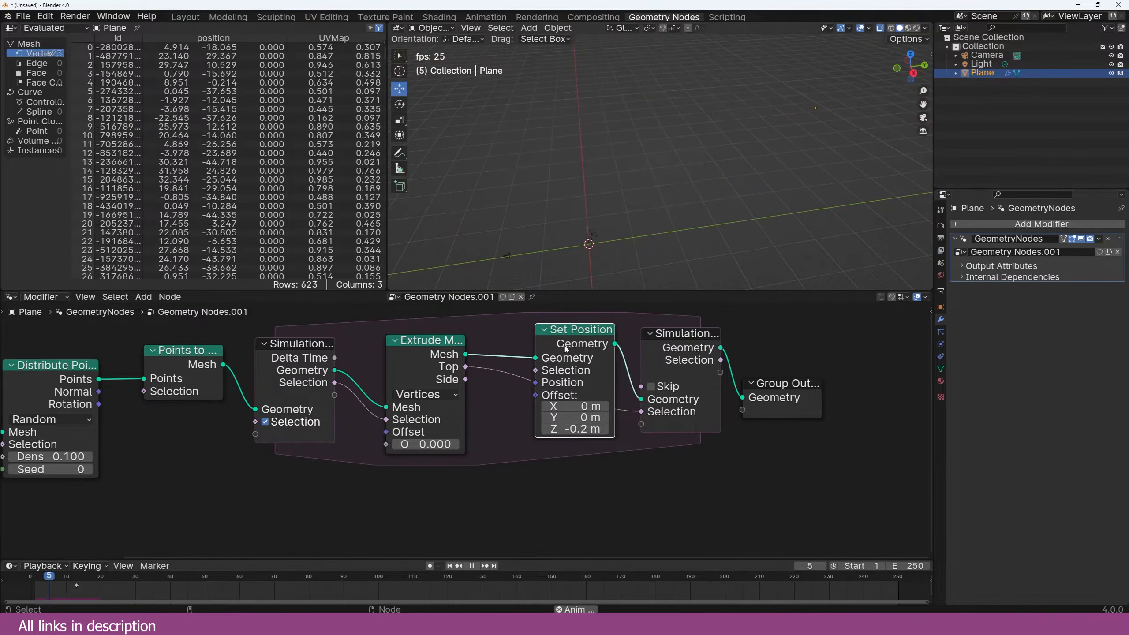
pyautogui.moveTo(470, 369); pyautogui.dragTo(537, 372)
# Step: Play the simulation and inspect the downward-growing strands from the front view
pyautogui.press('space')
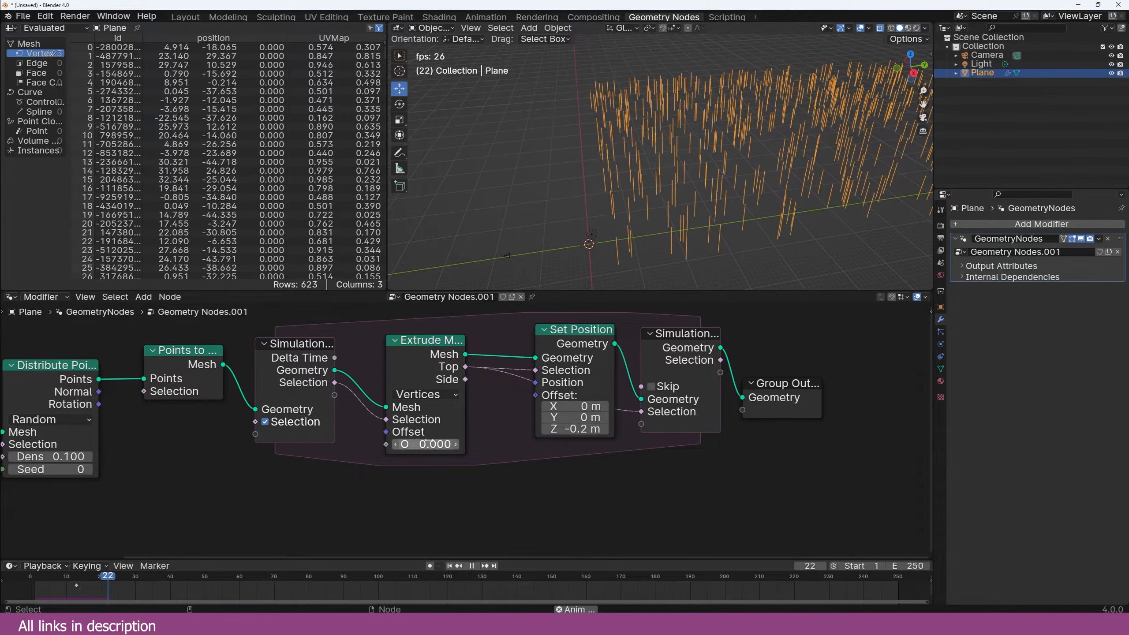
pyautogui.press('Escape')
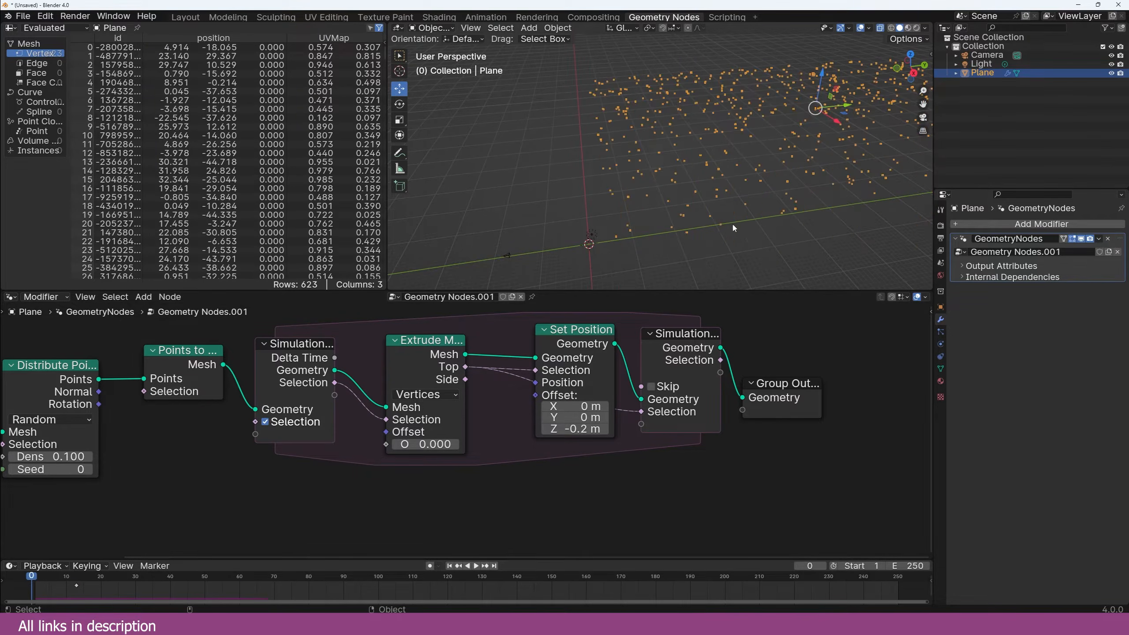
pyautogui.press('space')
pyautogui.moveTo(732, 224)
pyautogui.mouseDown(button='middle')
pyautogui.moveTo(643, 221)
pyautogui.moveTo(684, 240)
pyautogui.moveTo(729, 223)
pyautogui.mouseUp(button='middle')
pyautogui.press('space')
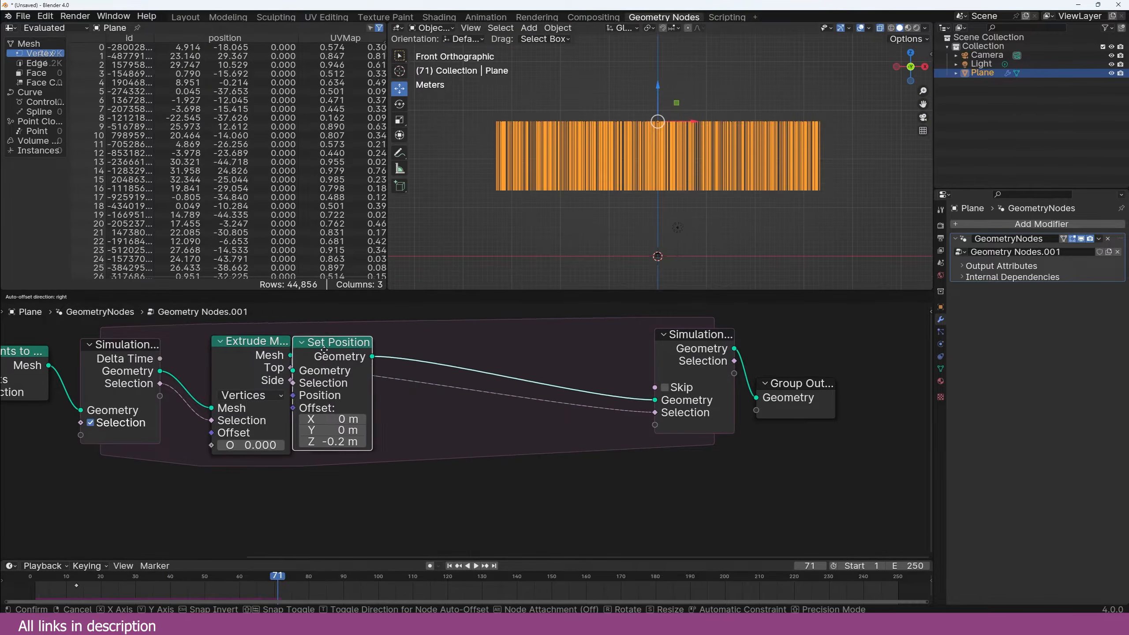
# Step: Add a Combine XYZ node below Set Position and connect its Vector output to Set Position's Offset
pyautogui.moveTo(327, 346); pyautogui.dragTo(424, 365)
pyautogui.moveTo(357, 466); pyautogui.dragTo(384, 434, button='middle')
pyautogui.hotkey('shift', 'a')
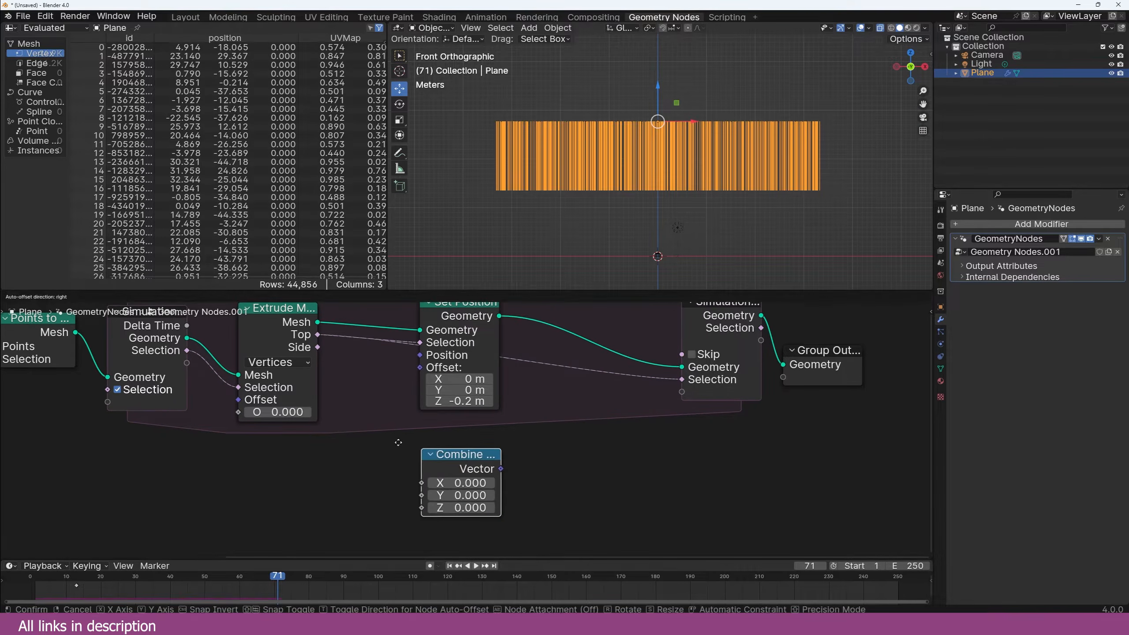
pyautogui.click(372, 434)
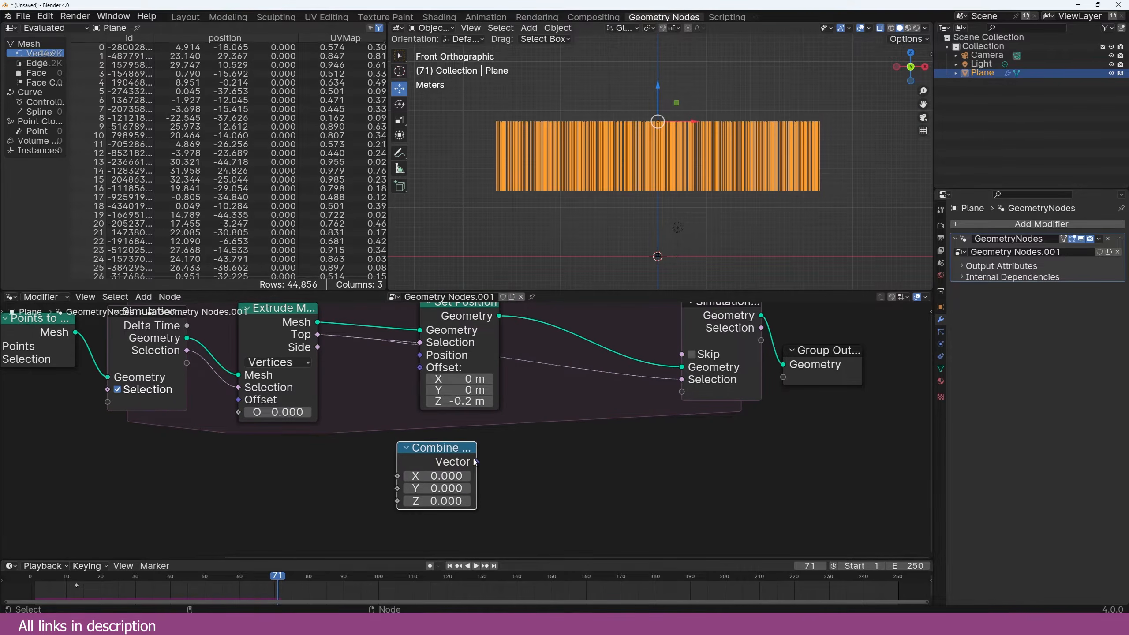
pyautogui.moveTo(475, 462); pyautogui.dragTo(420, 367)
# Step: Add a Random Value node and connect its Value output to the Z input of Combine XYZ
pyautogui.moveTo(276, 486); pyautogui.dragTo(330, 463, button='middle')
pyautogui.hotkey('shift', 'a')
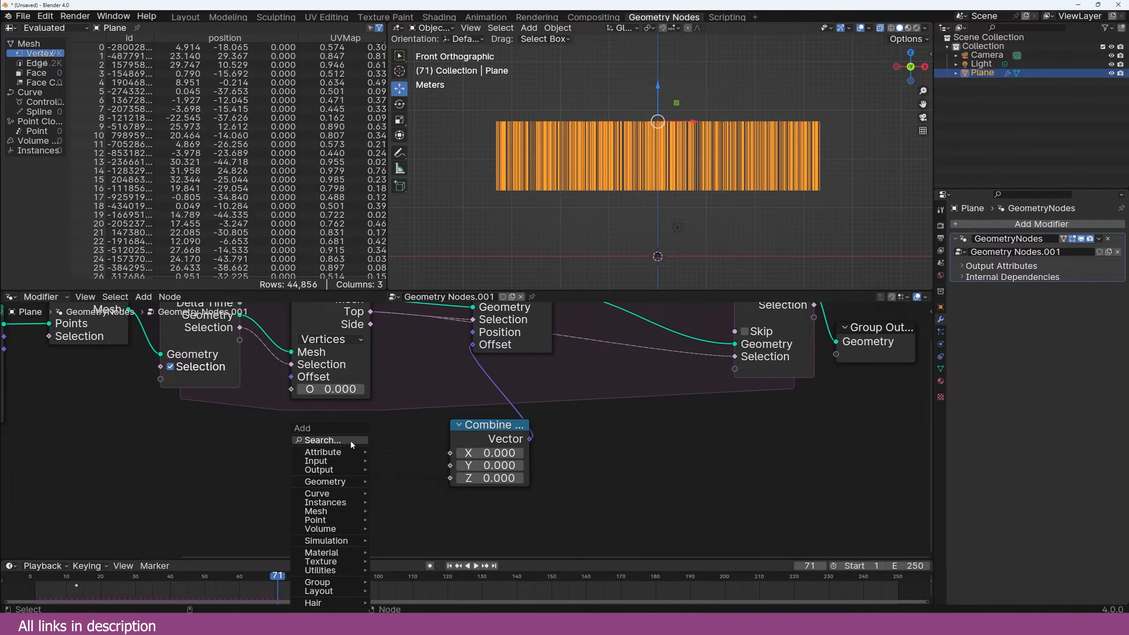
pyautogui.write('random')
pyautogui.press('Return')
pyautogui.moveTo(404, 470); pyautogui.dragTo(450, 478)
pyautogui.moveTo(428, 483); pyautogui.dragTo(447, 445, button='middle')
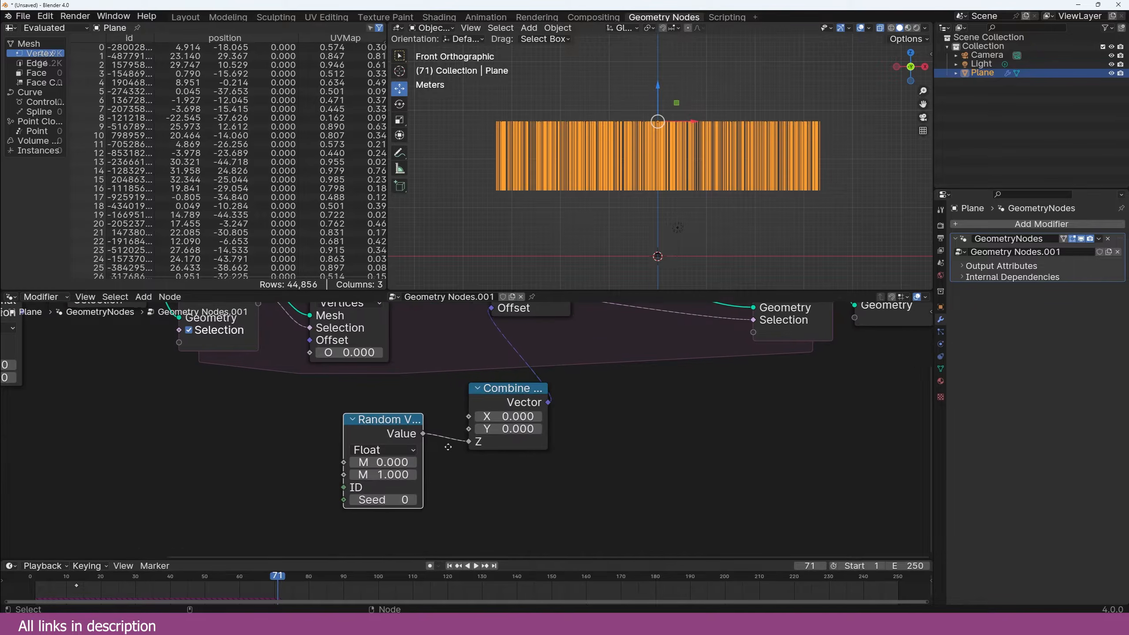
# Step: Set the Random Value node's minimum to -0.18 and maximum to -0.89, and replay the simulation from the start
pyautogui.moveTo(388, 474)
pyautogui.mouseDown()
pyautogui.moveTo(312, 474)
pyautogui.moveTo(379, 461)
pyautogui.moveTo(401, 474)
pyautogui.mouseUp()
pyautogui.hotkey('shift', 'Left')
pyautogui.press('space')
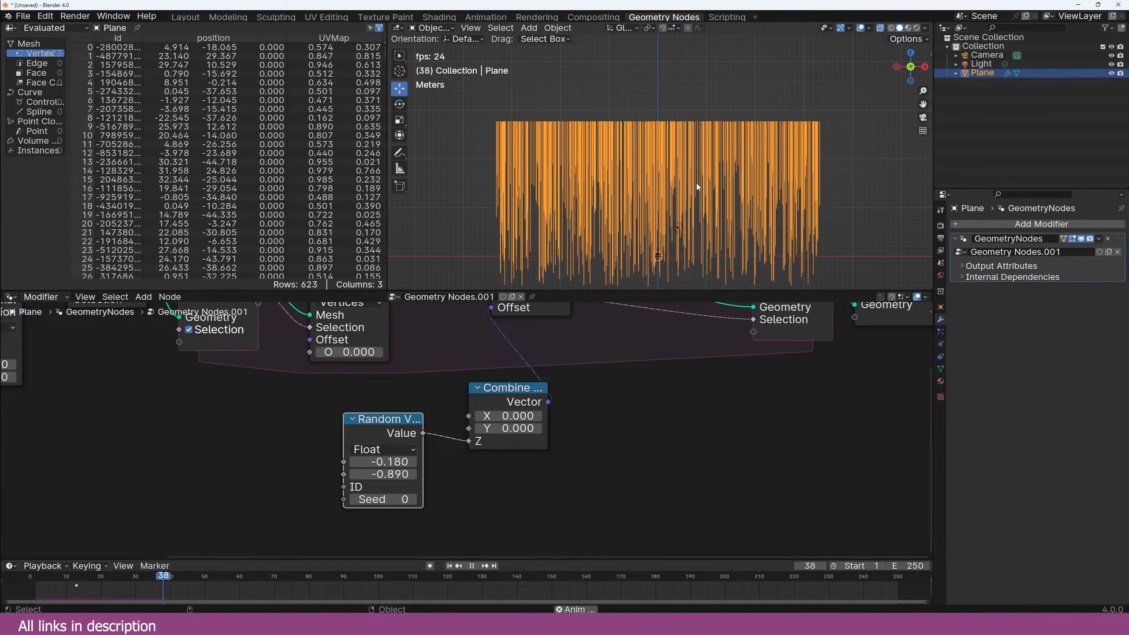
pyautogui.hotkey('shift', 'Left')
pyautogui.press('space')
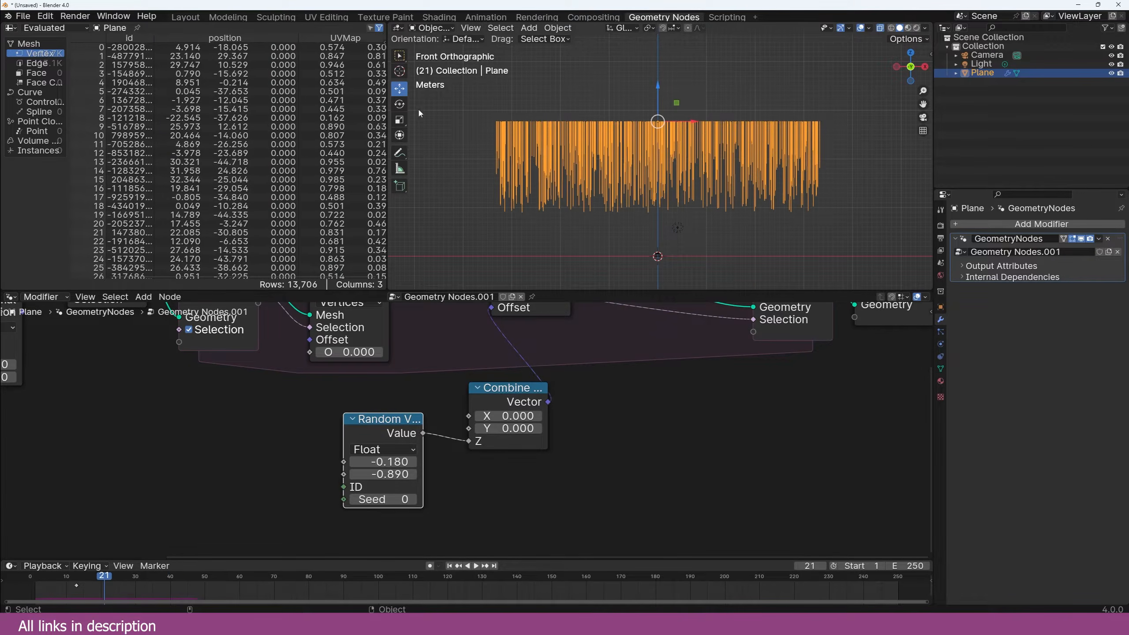
# Step: Annotate the strands' upper edge in the front view and replay the simulation from the start to examine it
pyautogui.click(401, 152)
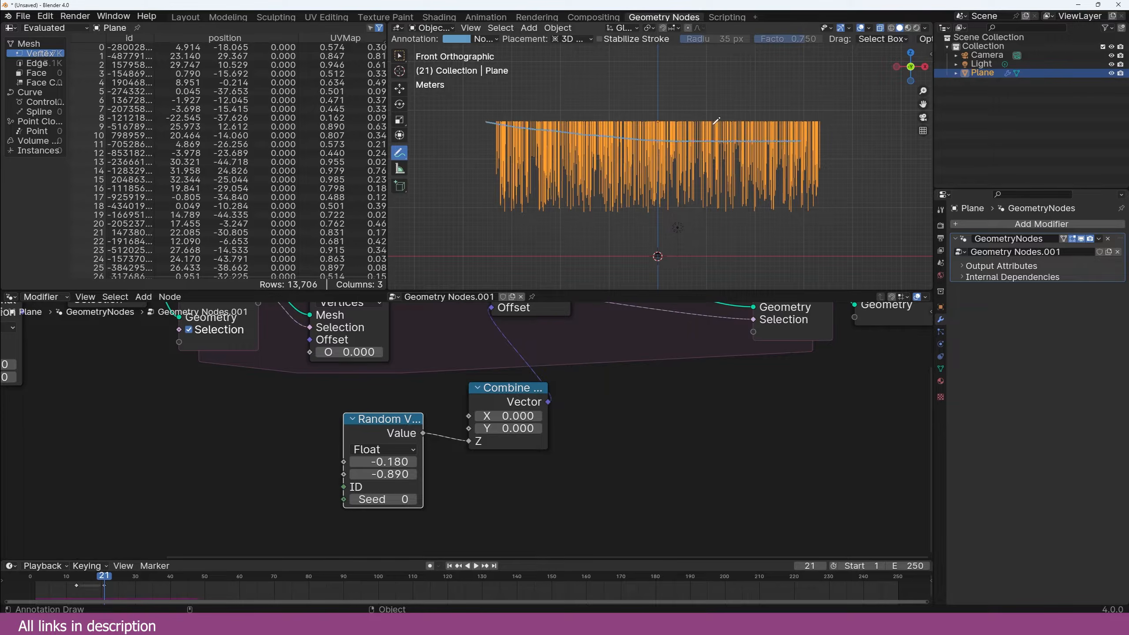
pyautogui.hotkey('shift', 'Left')
pyautogui.press('space')
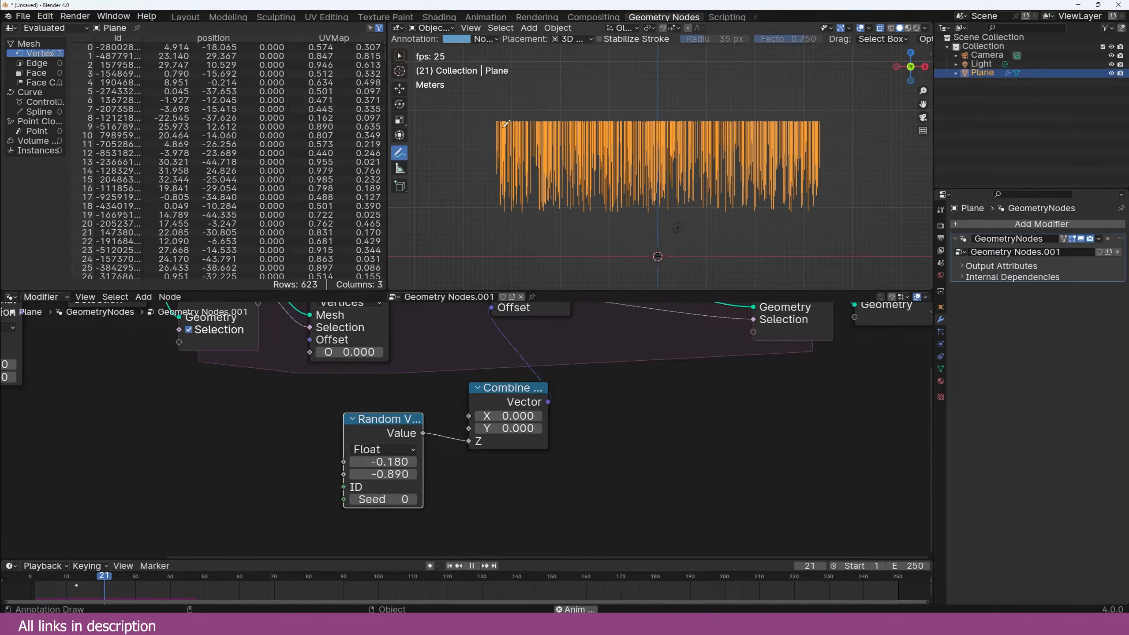
pyautogui.press('space')
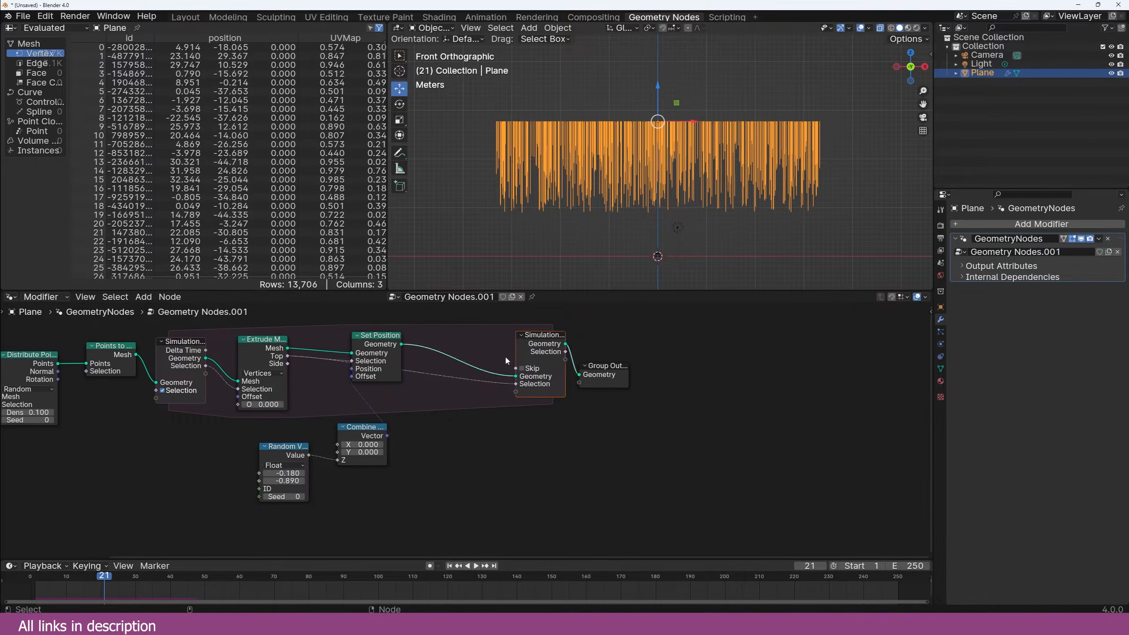
# Step: Insert a second Set Position node before the simulation output with a Z offset of -0.44 m, and replay the simulation
pyautogui.click(538, 336)
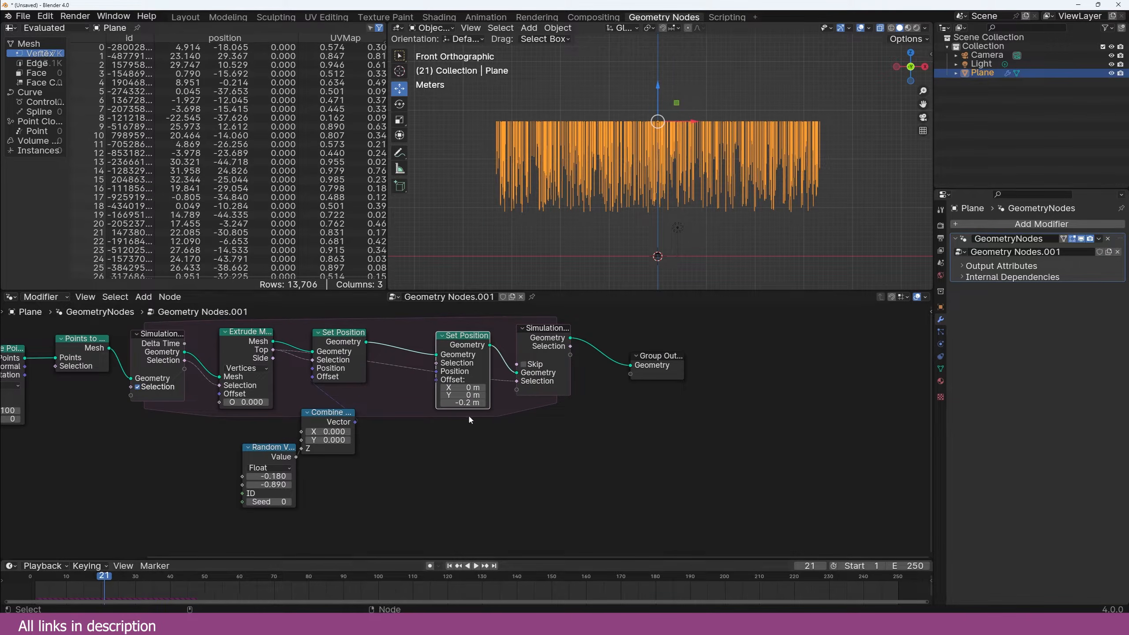
pyautogui.press('space')
pyautogui.press('Escape')
pyautogui.moveTo(480, 402); pyautogui.dragTo(462, 403)
pyautogui.click(33, 577)
pyautogui.press('space')
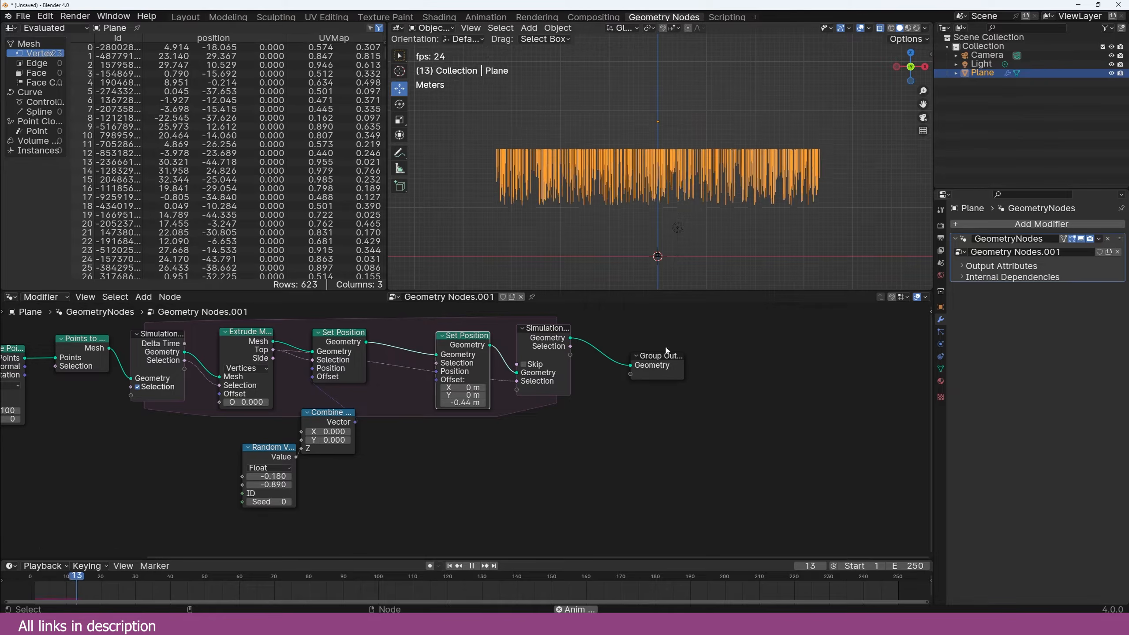
pyautogui.press('Escape')
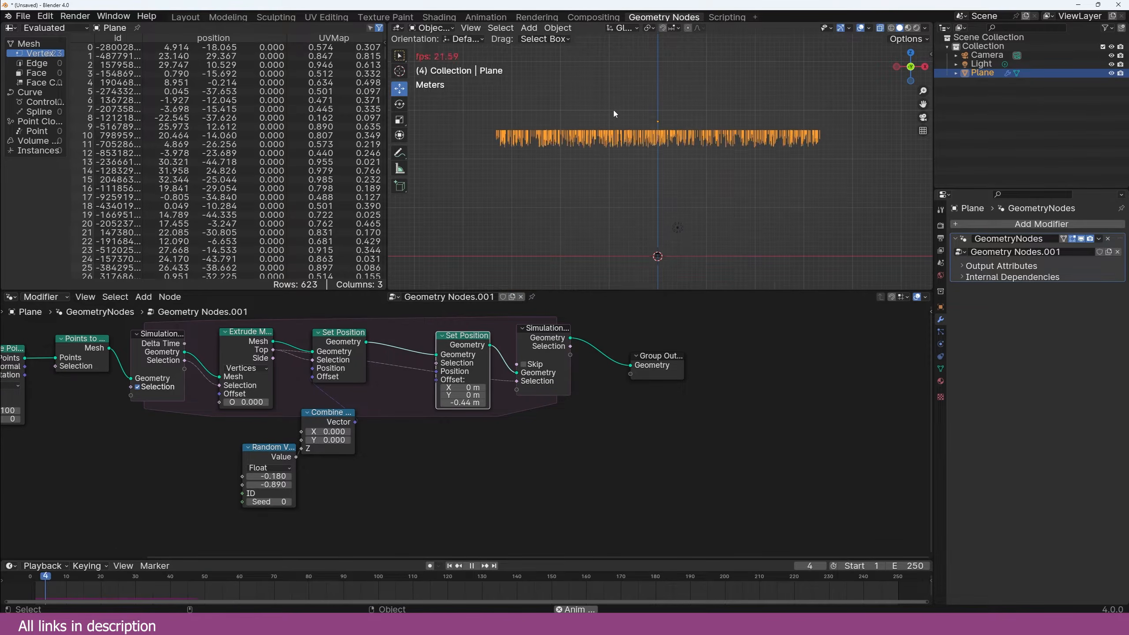
# Step: Connect Extrude Mesh's Top output to the second Set Position's Selection and replay the simulation with a Z offset of -14.3 m
pyautogui.scroll(1, 445, 422)
pyautogui.moveTo(273, 350); pyautogui.dragTo(434, 359)
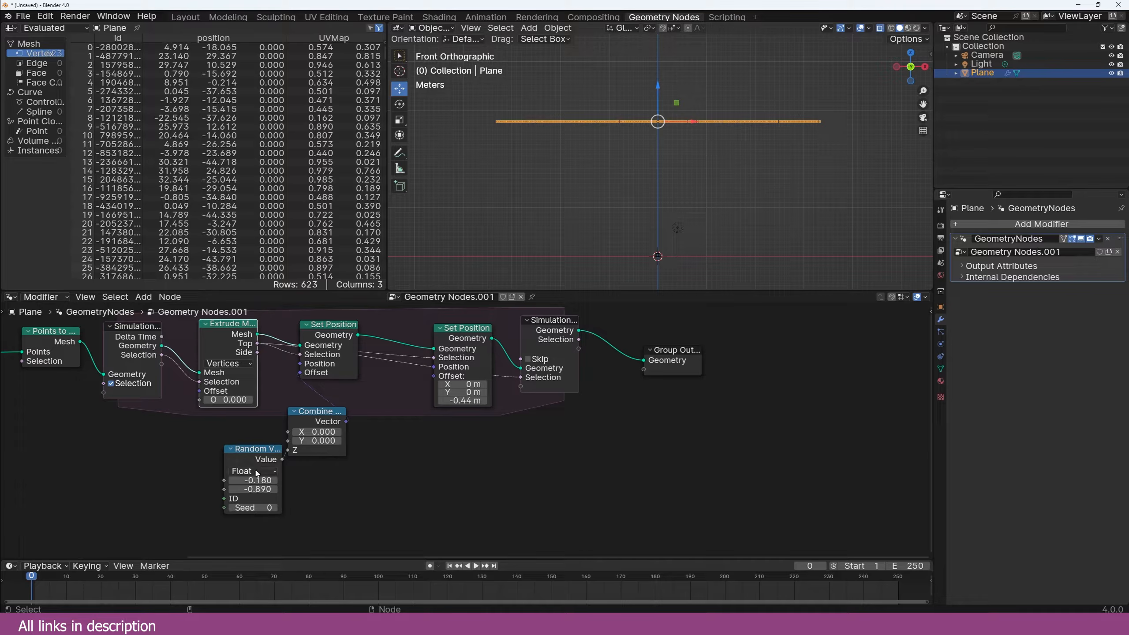
pyautogui.press('space')
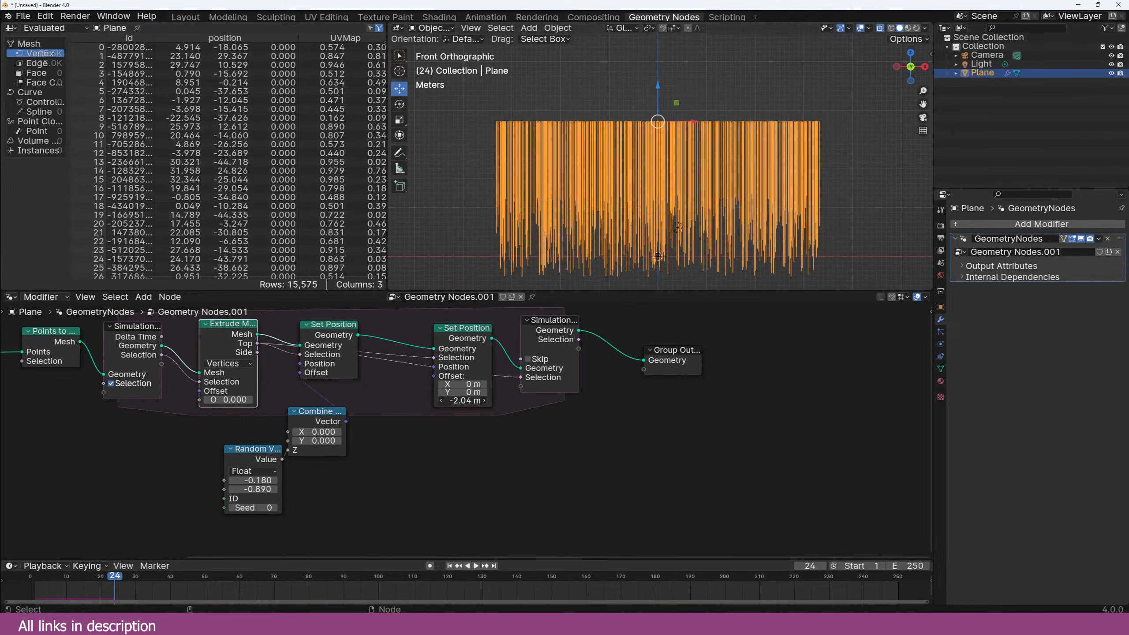
pyautogui.click(31, 576)
pyautogui.press('space')
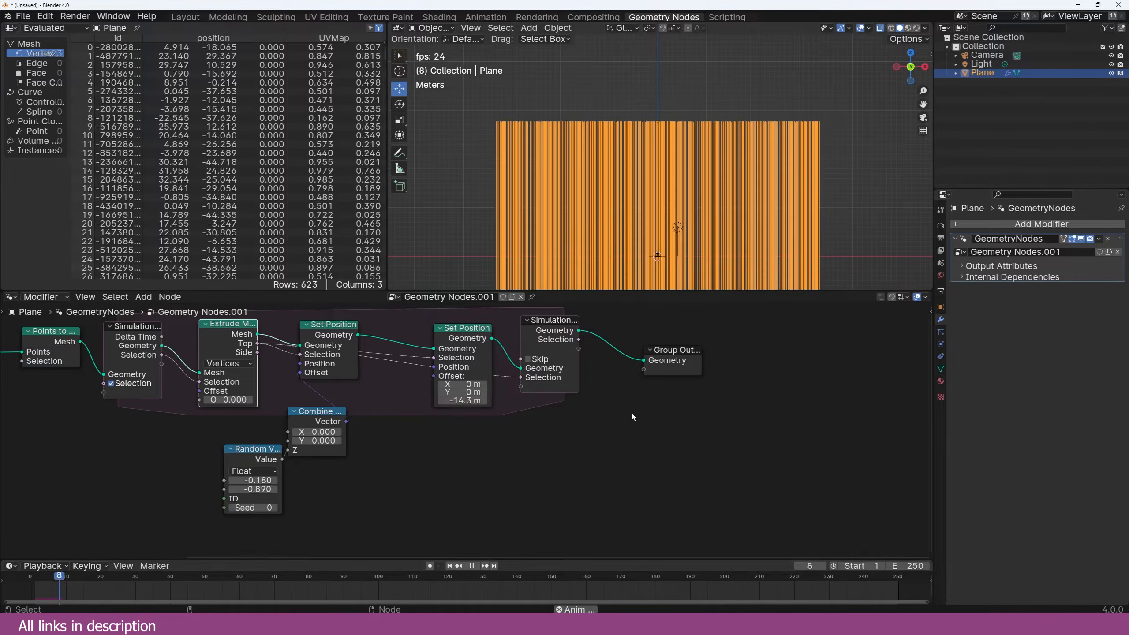
# Step: Set the second Set Position's offset to 5 m in X and 0 m in Z, and replay the simulation
pyautogui.press('Escape')
pyautogui.write('2.5')
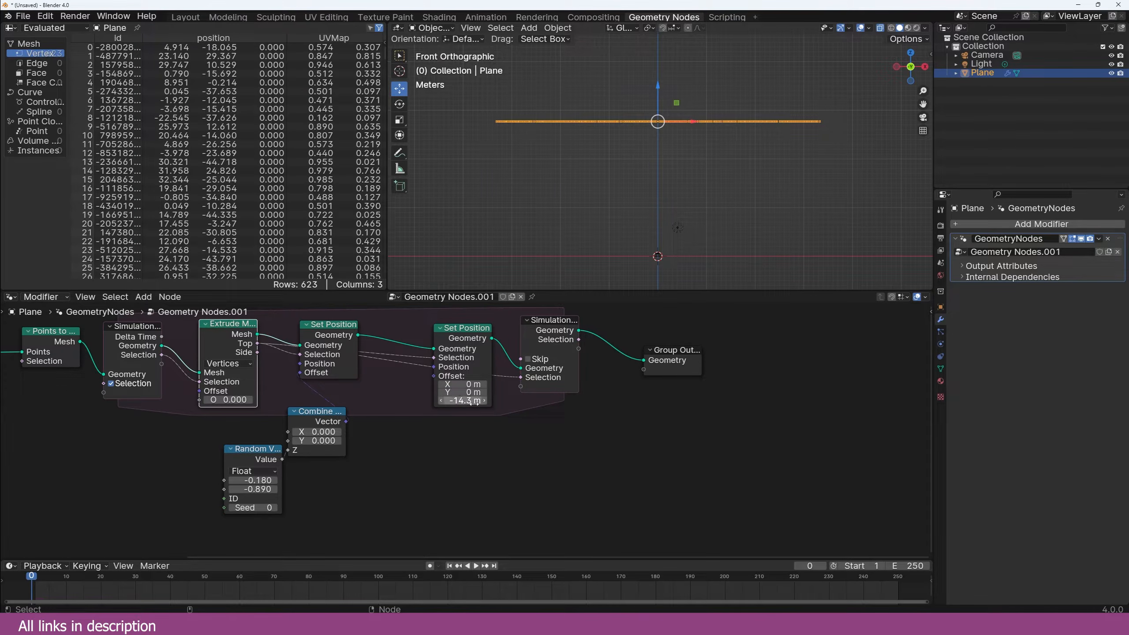
pyautogui.press('Return')
pyautogui.write('0')
pyautogui.press('Return')
pyautogui.press('space')
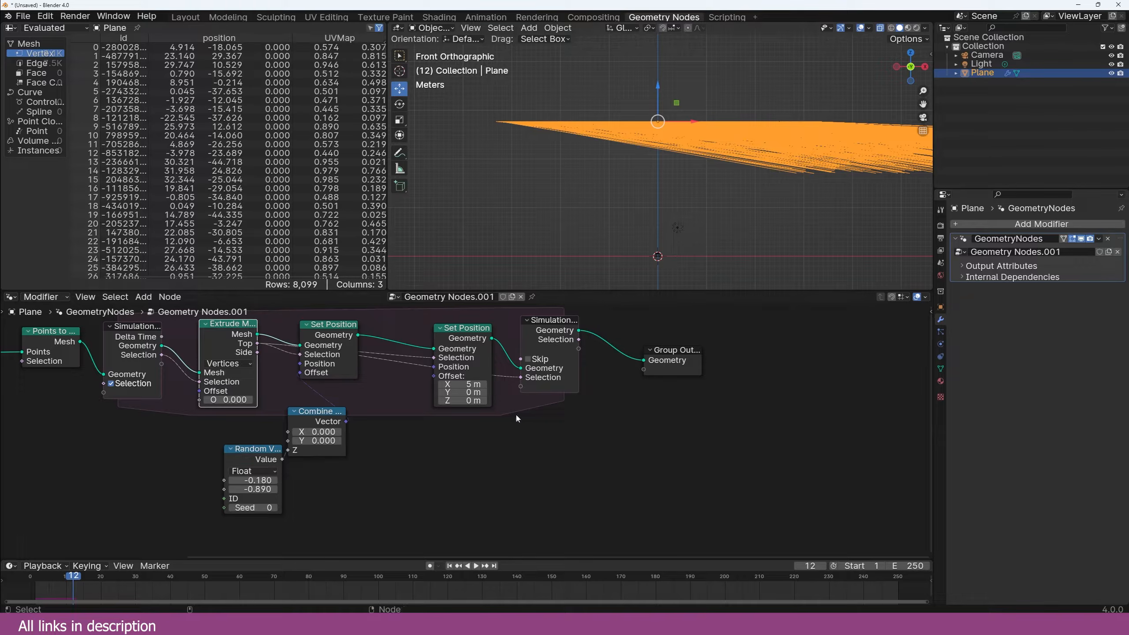
# Step: Move the first Set Position node upward and the second one downward to make room between them
pyautogui.moveTo(447, 329); pyautogui.dragTo(465, 341)
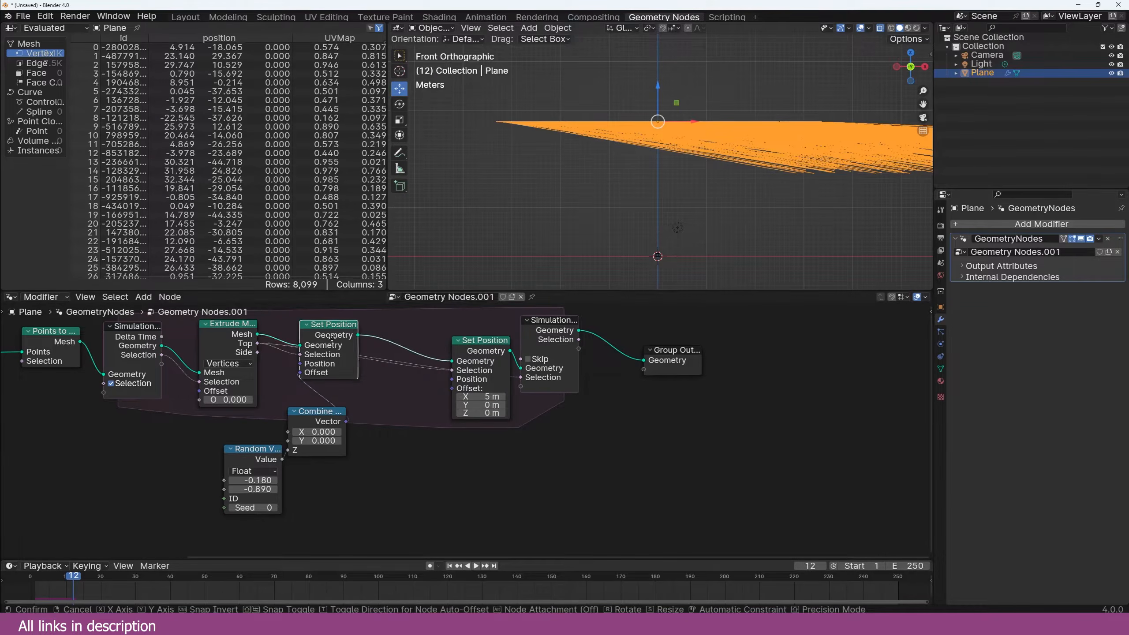
pyautogui.moveTo(338, 329); pyautogui.dragTo(327, 311)
pyautogui.click(450, 359)
pyautogui.moveTo(462, 352); pyautogui.dragTo(457, 375)
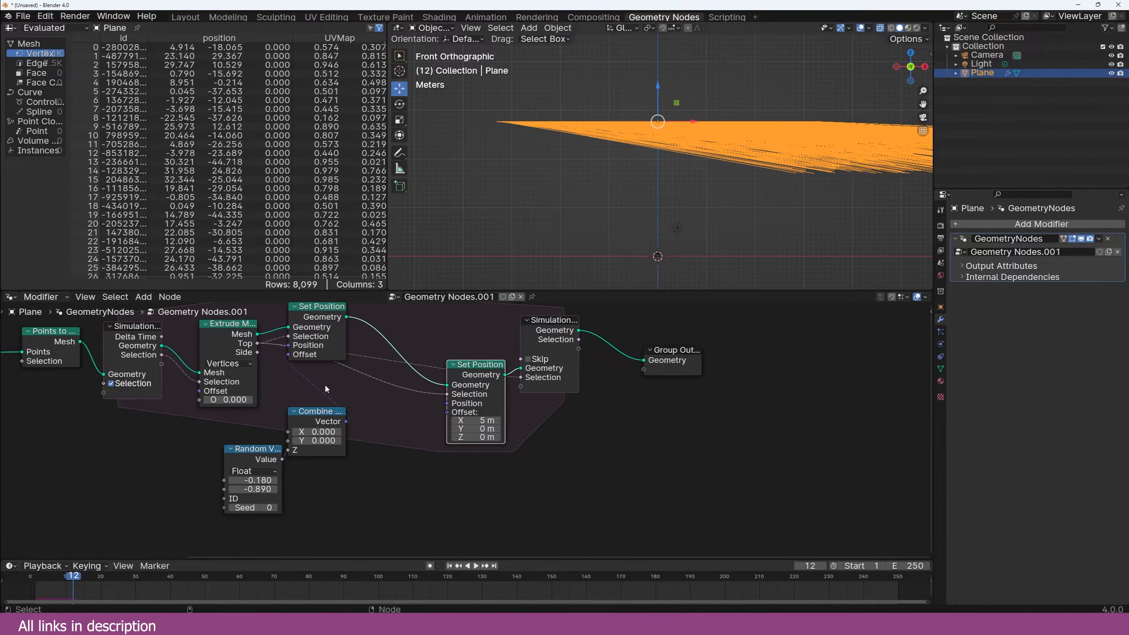
# Step: Insert a Boolean Math node set to Not between Extrude Mesh's Top output and the second Set Position's Selection
pyautogui.hotkey('shift', 'a')
pyautogui.click(397, 381)
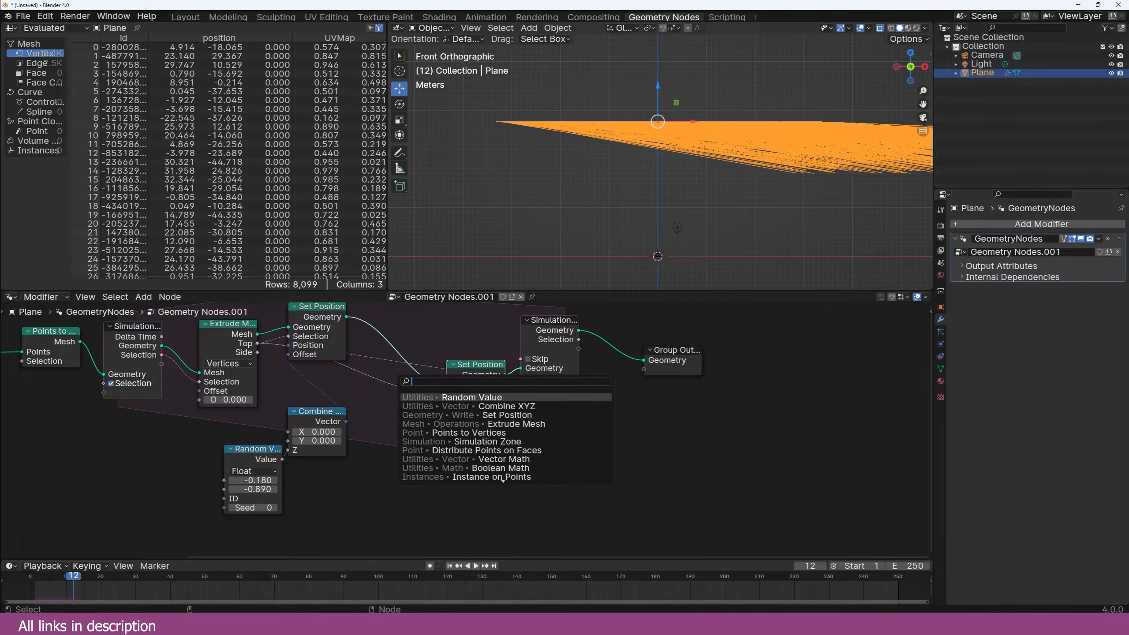
pyautogui.write('bo')
pyautogui.press('Return')
pyautogui.click(356, 390)
pyautogui.click(385, 413)
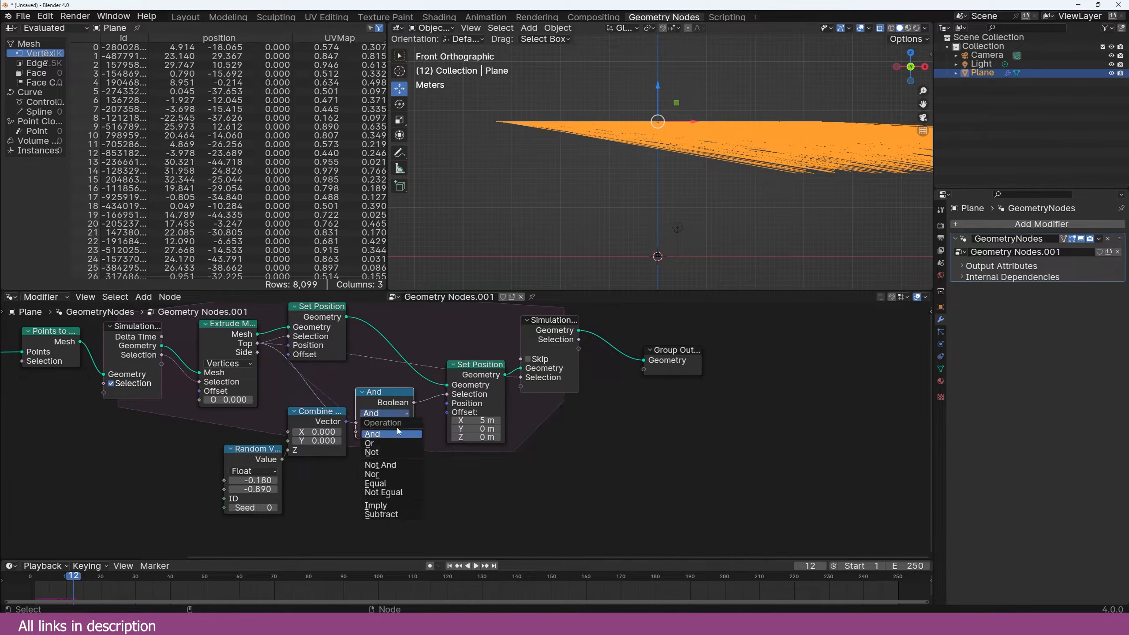
pyautogui.click(400, 453)
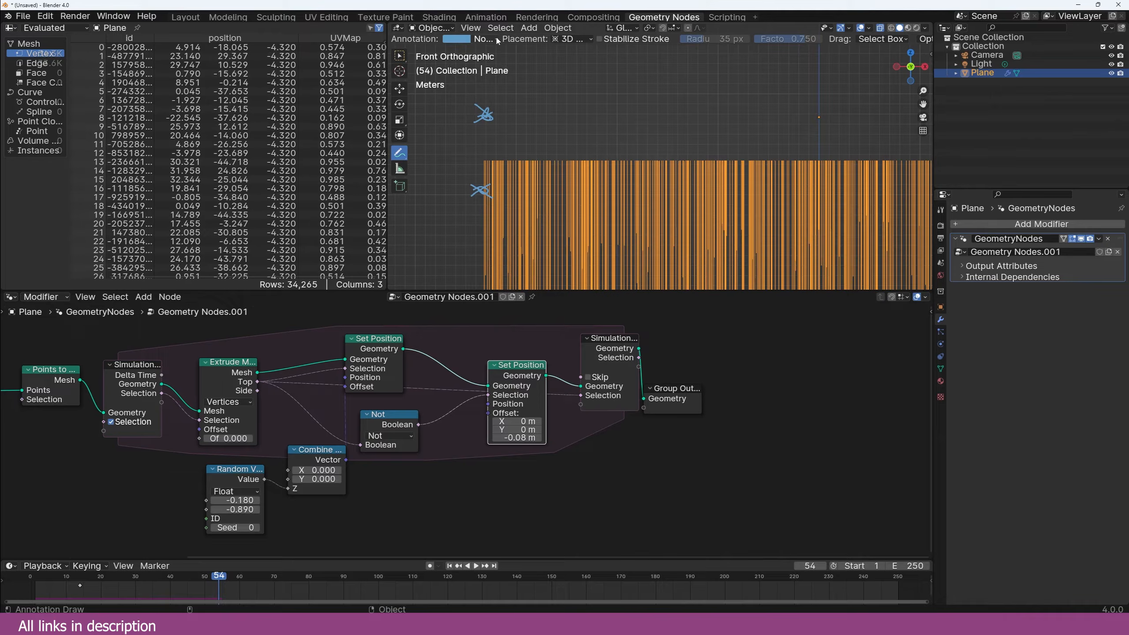
# Step: Delete the Note annotation layer and move the Combine XYZ node closer to the Random Value node
pyautogui.click(496, 40)
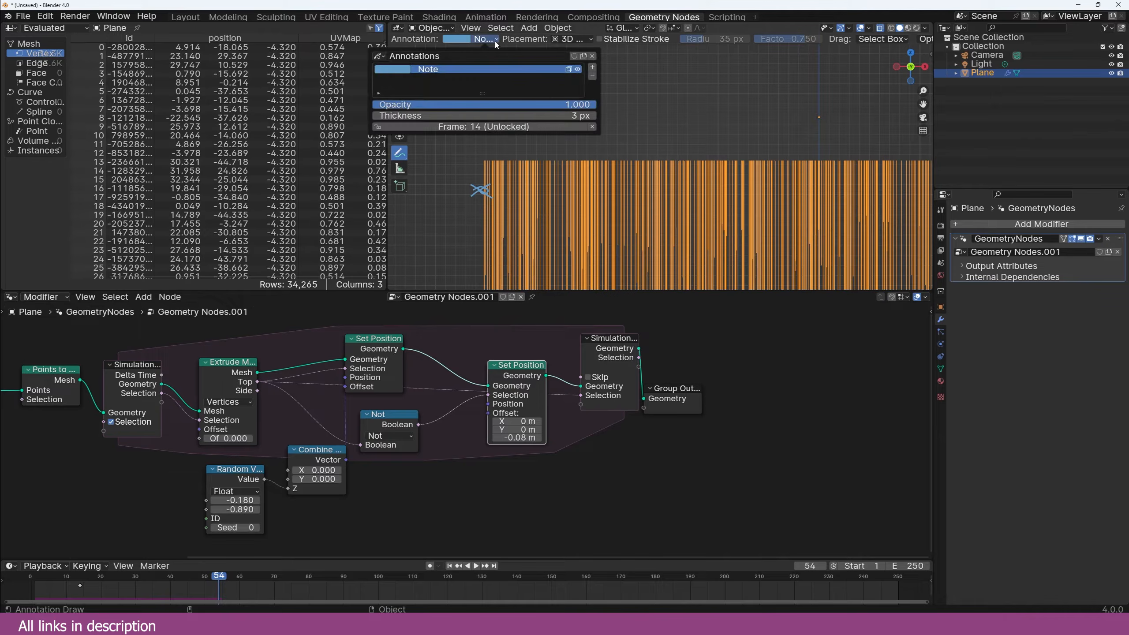
pyautogui.click(591, 75)
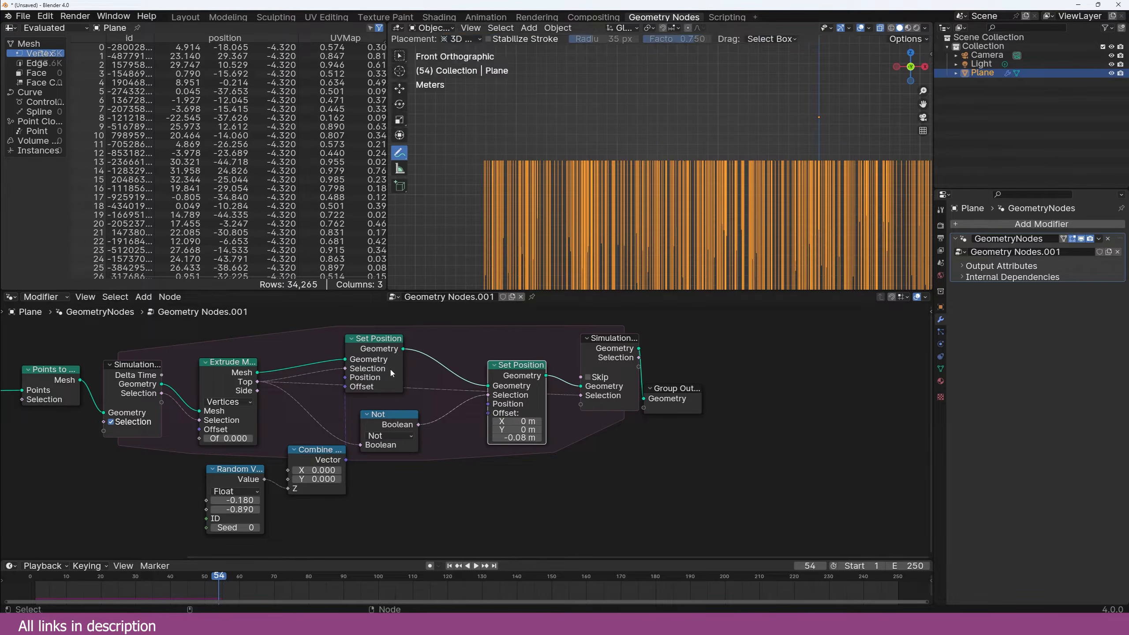
pyautogui.moveTo(384, 453); pyautogui.dragTo(347, 446, button='middle')
pyautogui.moveTo(294, 443); pyautogui.dragTo(281, 460)
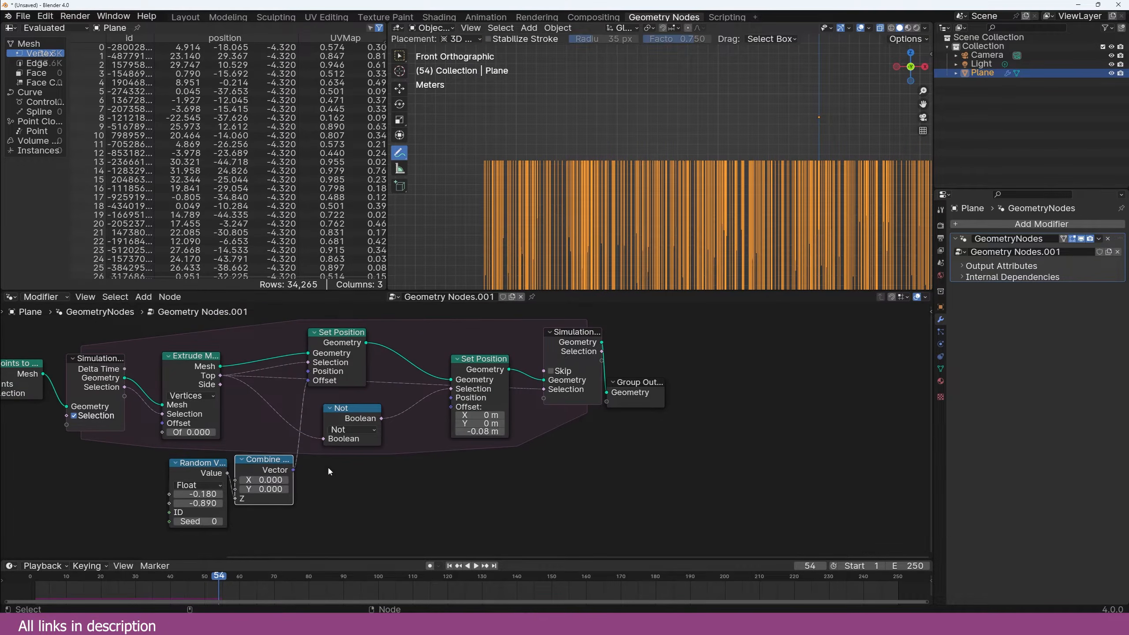
pyautogui.moveTo(327, 468); pyautogui.dragTo(306, 455, button='middle')
# Step: Duplicate the Random Value and Combine XYZ nodes and connect the copy's Vector output to the second Set Position's Offset
pyautogui.moveTo(259, 516); pyautogui.dragTo(125, 466)
pyautogui.hotkey('shift', 'd')
pyautogui.click(364, 477)
pyautogui.click(473, 477)
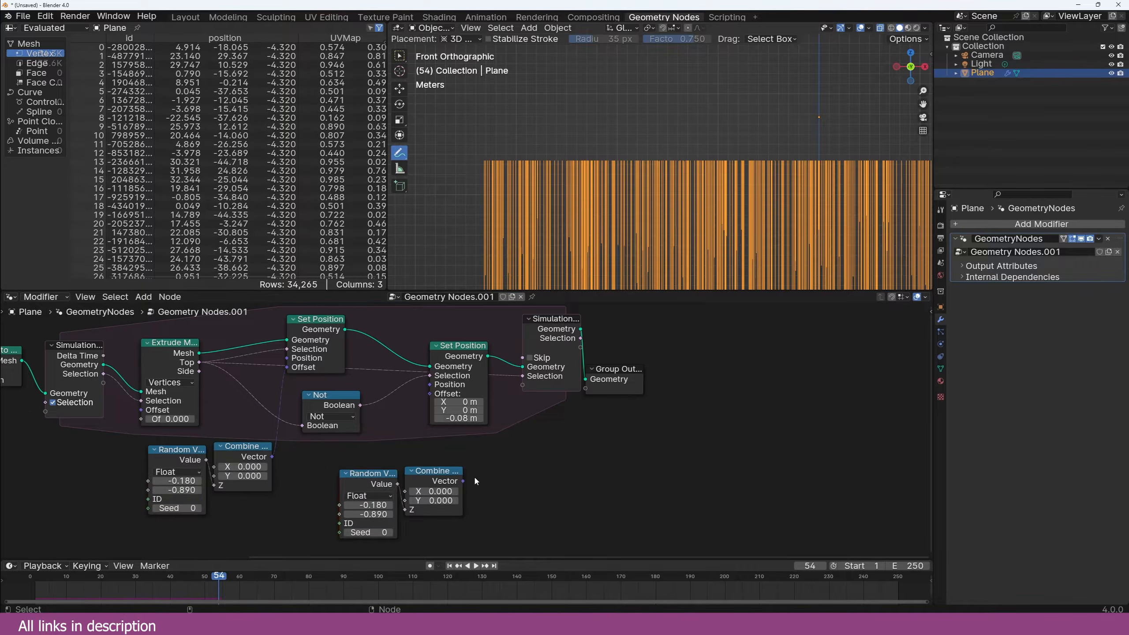
pyautogui.moveTo(463, 480); pyautogui.dragTo(429, 394)
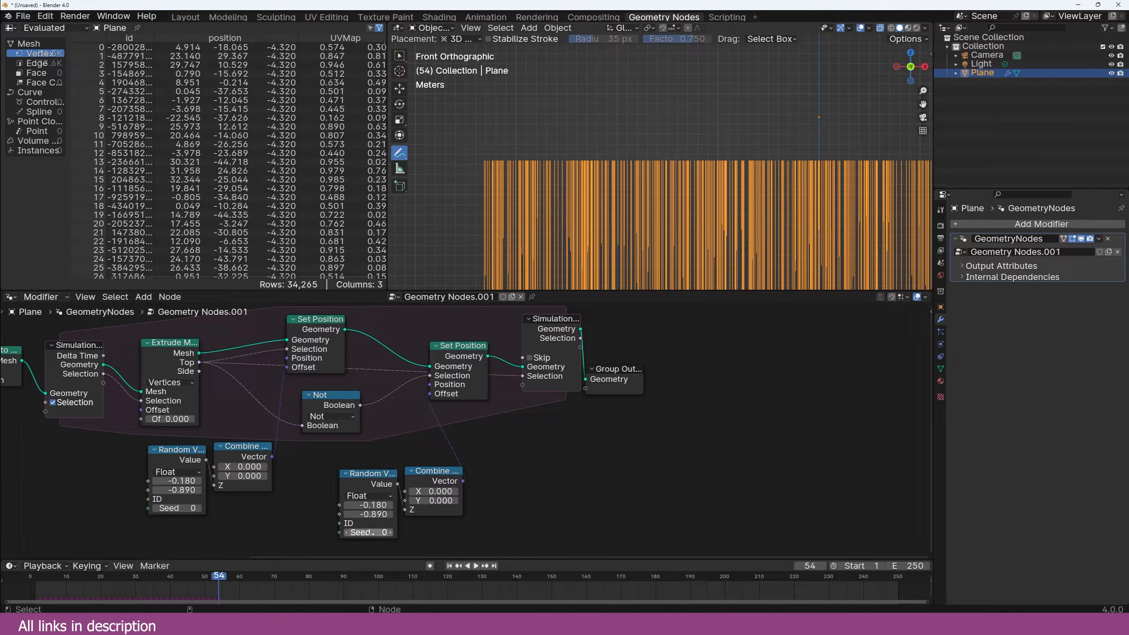
# Step: Set the duplicated Random Value's minimum to -0.07 and maximum to -0.08, and replay the simulation from the start
pyautogui.moveTo(374, 515); pyautogui.dragTo(409, 514)
pyautogui.moveTo(374, 505); pyautogui.dragTo(378, 505)
pyautogui.keyDown('shift'); pyautogui.moveTo(32, 586); pyautogui.dragTo(22, 587, button='right'); pyautogui.keyUp('shift')
pyautogui.press('space')
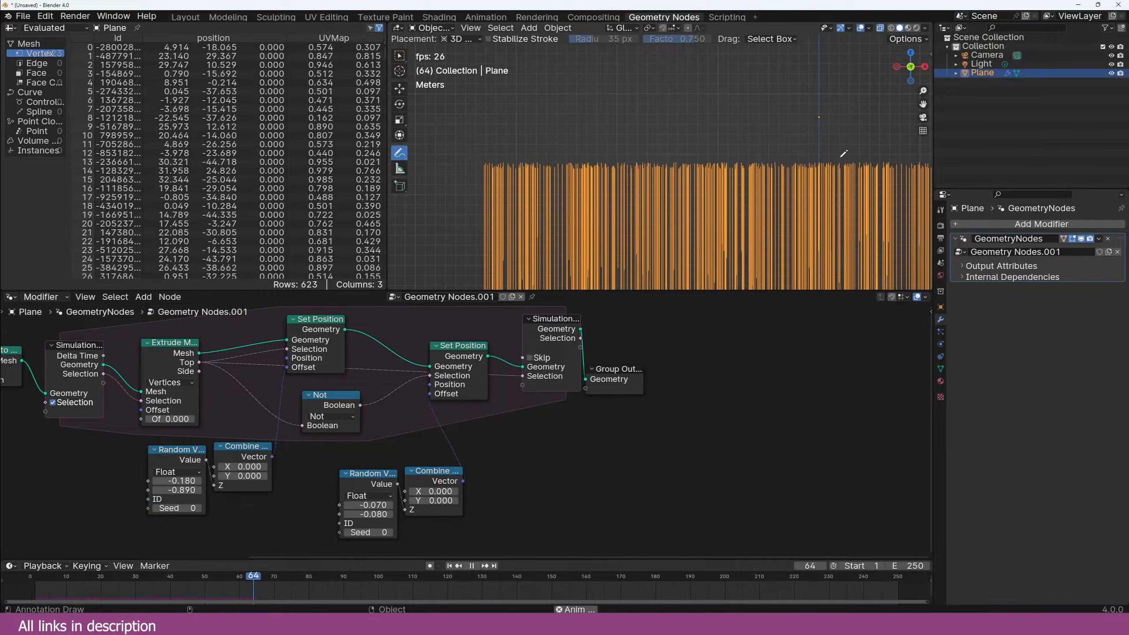
pyautogui.press('space')
# Step: Delete the duplicated Random Value and Combine XYZ nodes, and connect the original Combine XYZ's Vector to the second Set Position's Offset
pyautogui.moveTo(510, 480); pyautogui.dragTo(514, 456, button='middle')
pyautogui.moveTo(513, 456); pyautogui.dragTo(319, 485)
pyautogui.press('x')
pyautogui.moveTo(276, 432); pyautogui.dragTo(449, 370)
pyautogui.moveTo(334, 383); pyautogui.dragTo(330, 377)
# Step: Insert a Vector Math node set to Scale with factor 0.57 between Combine XYZ and the second Set Position's Offset
pyautogui.hotkey('shift', 'a')
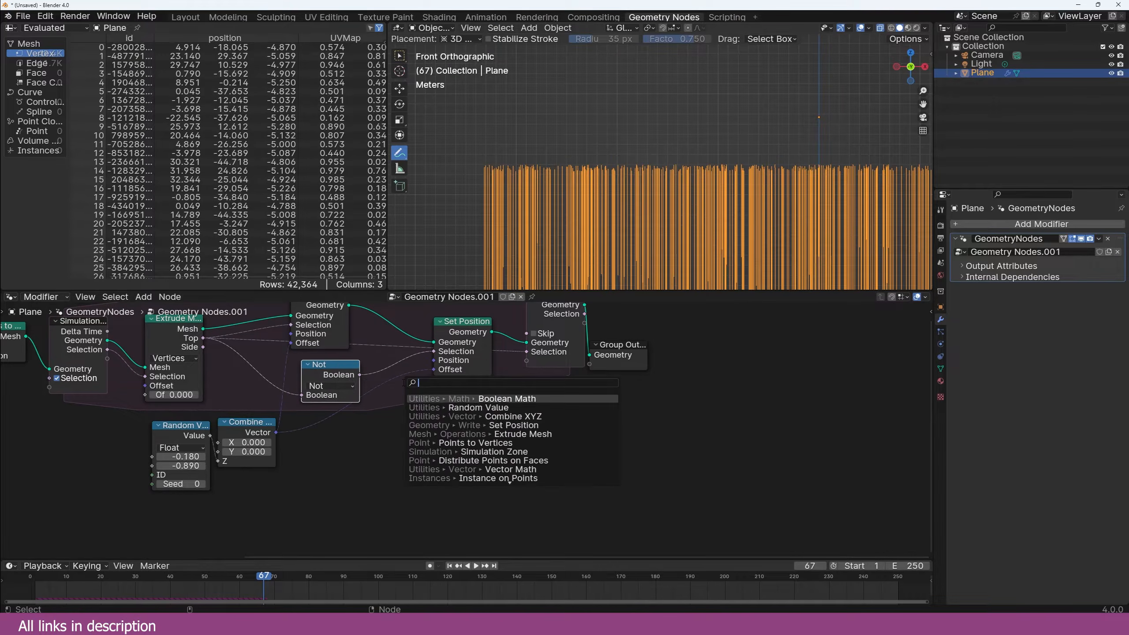
pyautogui.write('ve')
pyautogui.click(460, 417)
pyautogui.click(369, 439)
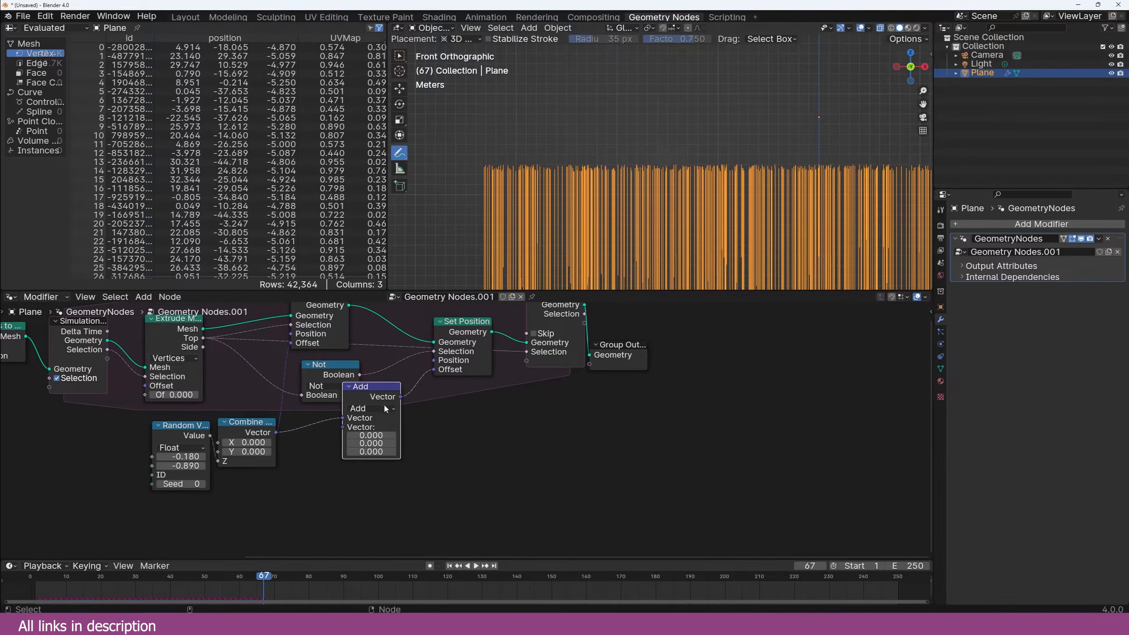
pyautogui.click(379, 408)
pyautogui.click(361, 554)
pyautogui.moveTo(383, 394); pyautogui.dragTo(469, 418)
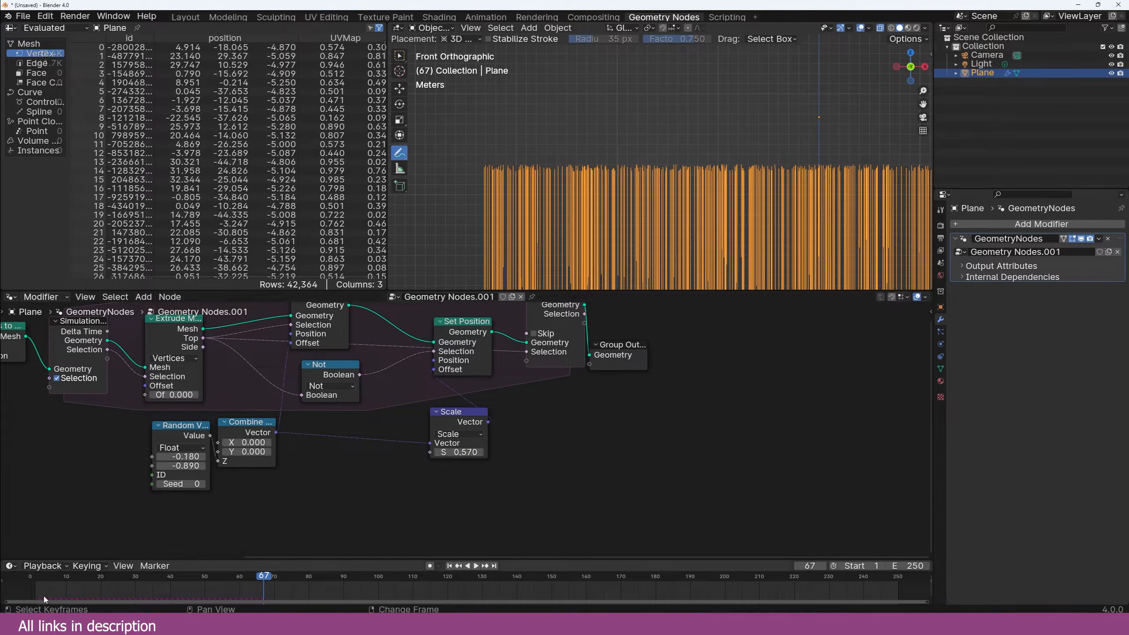
# Step: Replay the simulation from the start and examine the falling strands in perspective view
pyautogui.hotkey('shift', 'Left')
pyautogui.press('space')
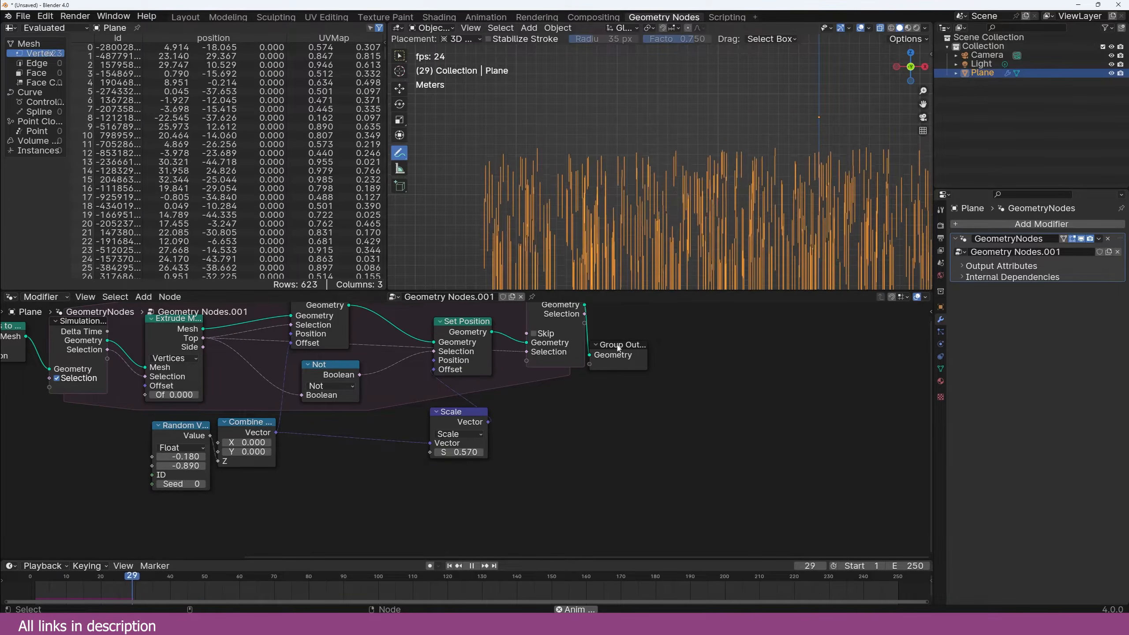
pyautogui.moveTo(751, 171)
pyautogui.mouseDown(button='middle')
pyautogui.moveTo(692, 192)
pyautogui.moveTo(761, 186)
pyautogui.mouseUp(button='middle')
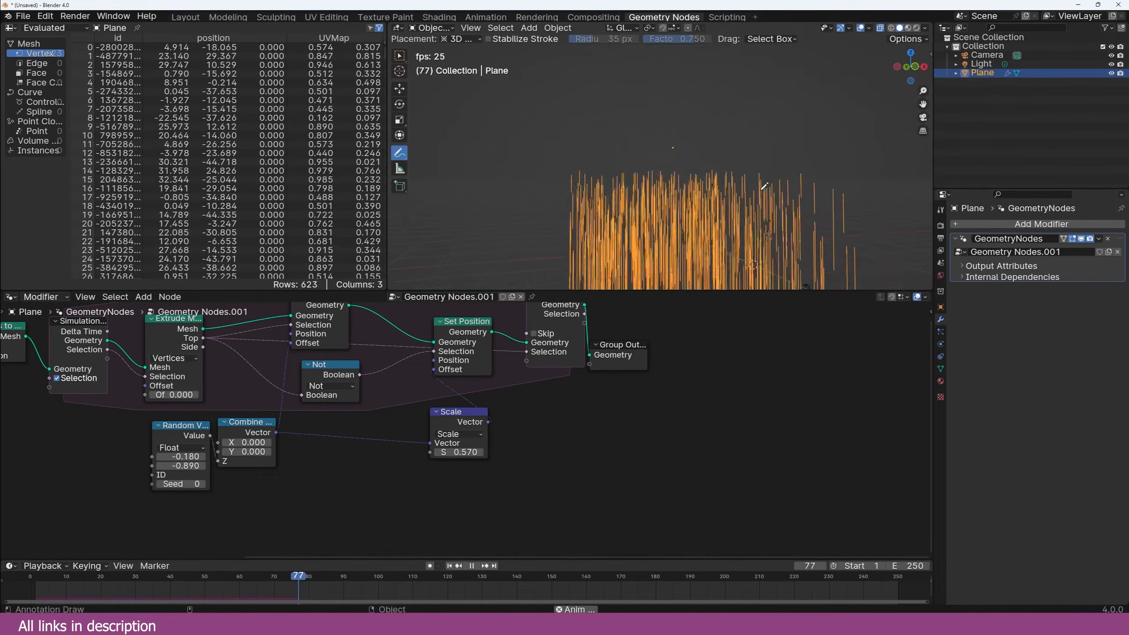
pyautogui.scroll(-3, 756, 196)
pyautogui.press('Escape')
pyautogui.scroll(3, 729, 216)
# Step: Move the simulation input and the nodes feeding it away from Extrude Mesh to make room inside the simulation zone
pyautogui.moveTo(471, 402); pyautogui.dragTo(756, 447, button='middle')
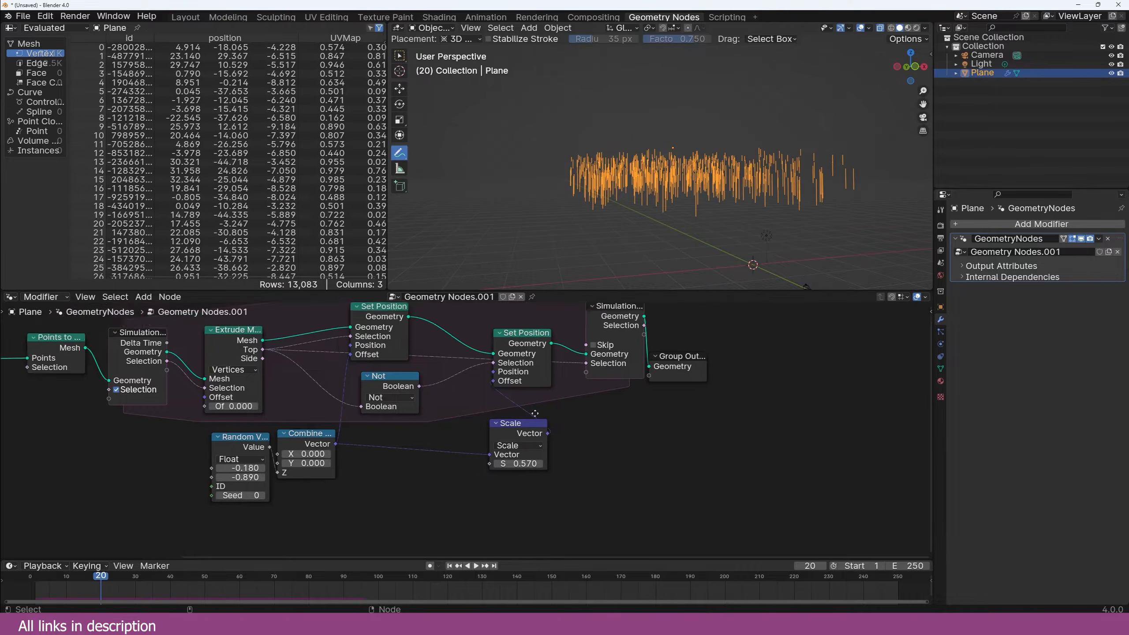
pyautogui.moveTo(329, 329); pyautogui.dragTo(72, 455)
pyautogui.moveTo(372, 321); pyautogui.dragTo(86, 430)
pyautogui.moveTo(381, 387); pyautogui.dragTo(250, 386)
pyautogui.click(309, 357)
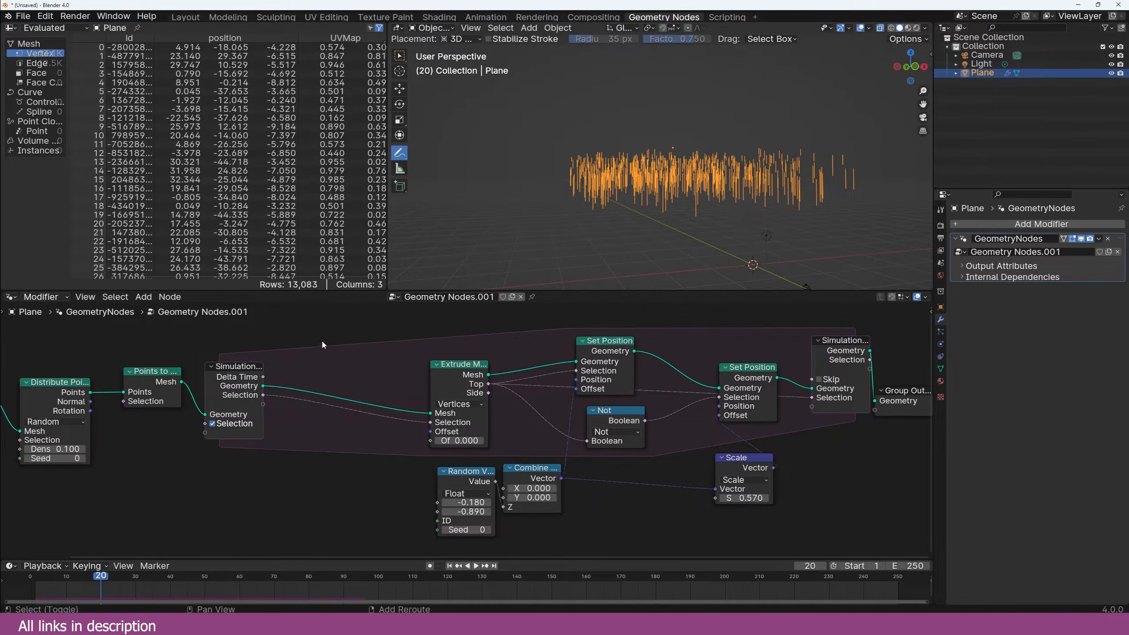
# Step: Insert a Join Geometry node before Extrude Mesh, feed it the Points to Vertices mesh as well, and replay the simulation
pyautogui.hotkey('shift', 'a')
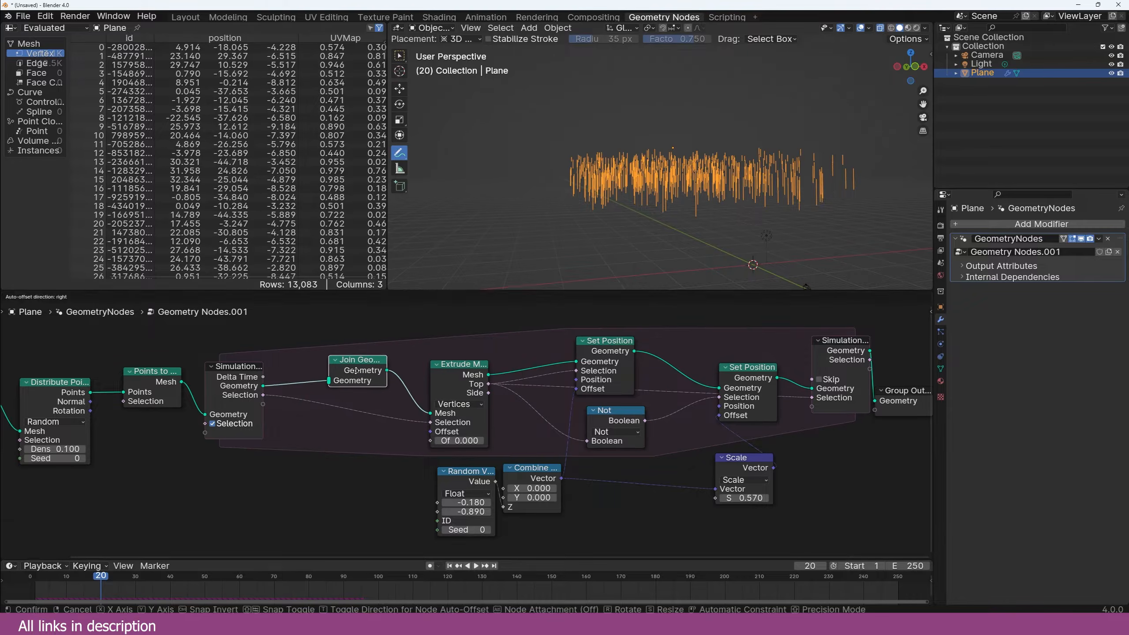
pyautogui.moveTo(182, 381); pyautogui.dragTo(329, 378)
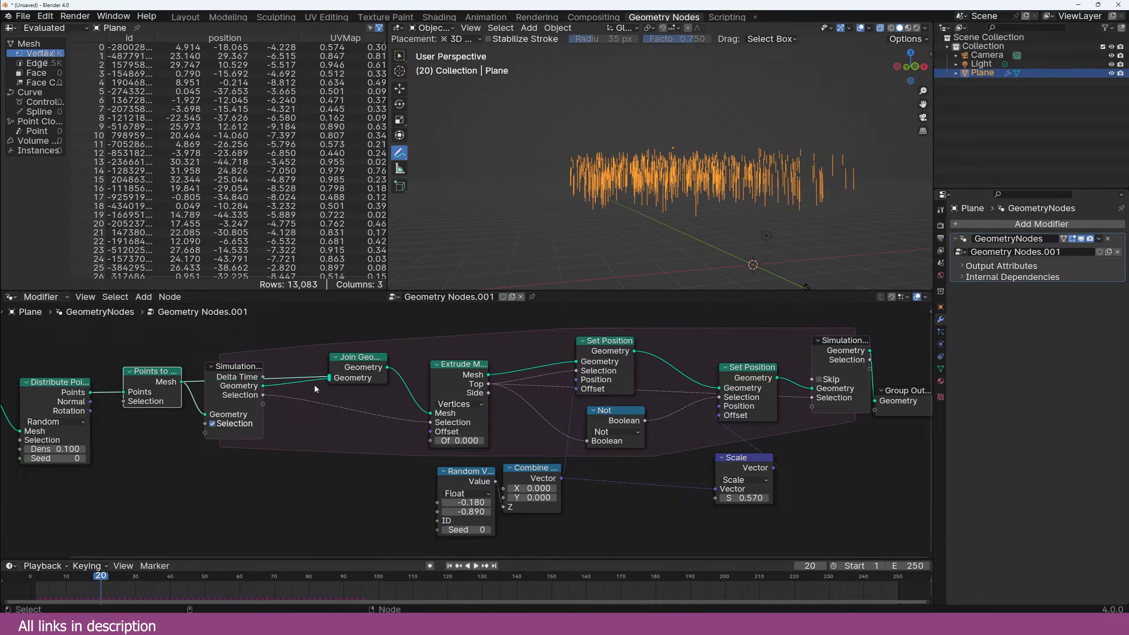
pyautogui.click(29, 576)
pyautogui.press('space')
pyautogui.scroll(2, 653, 192)
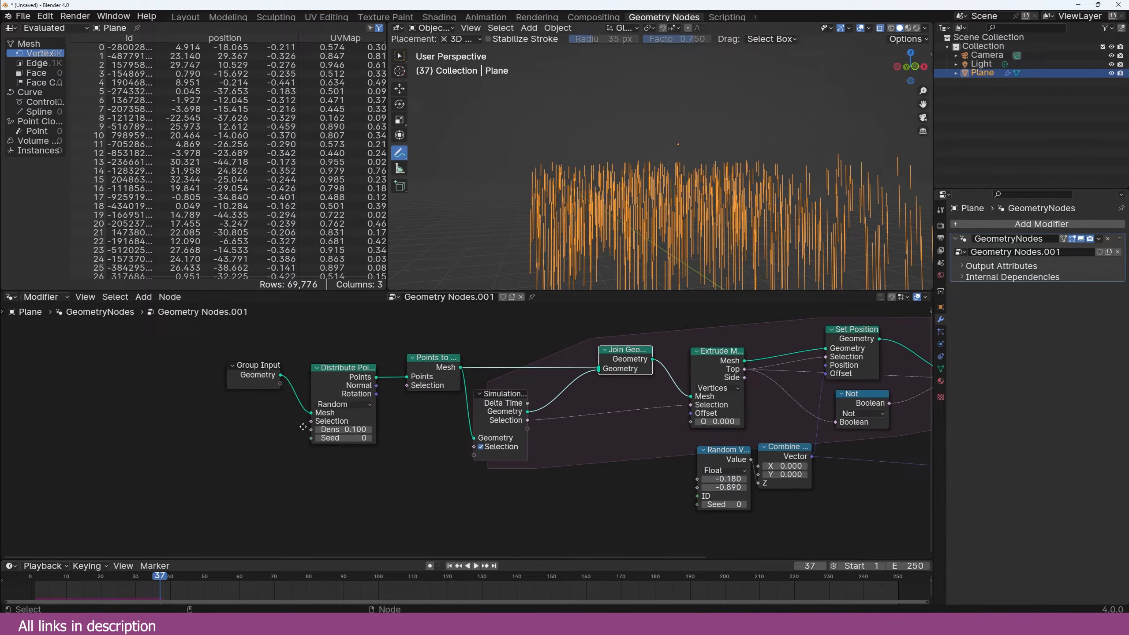
# Step: Add a Scene Time node and connect its Frame output to the Seed of Distribute Points on Faces
pyautogui.moveTo(302, 427); pyautogui.dragTo(349, 391, button='middle')
pyautogui.scroll(1, 349, 391)
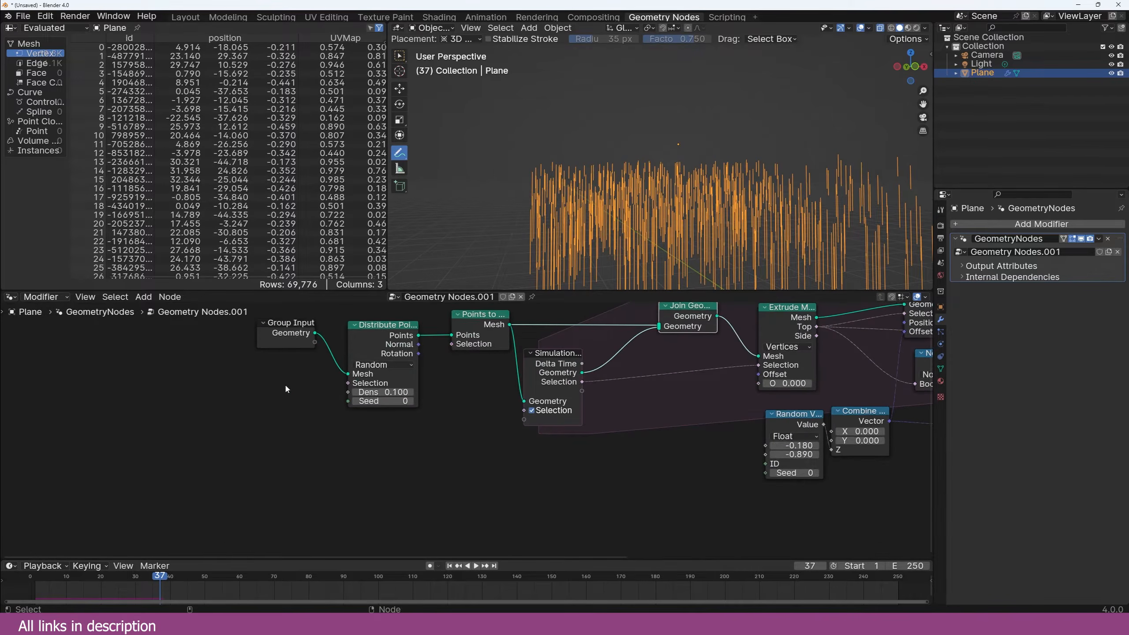
pyautogui.hotkey('shift', 'a')
pyautogui.hotkey('shift', 'a')
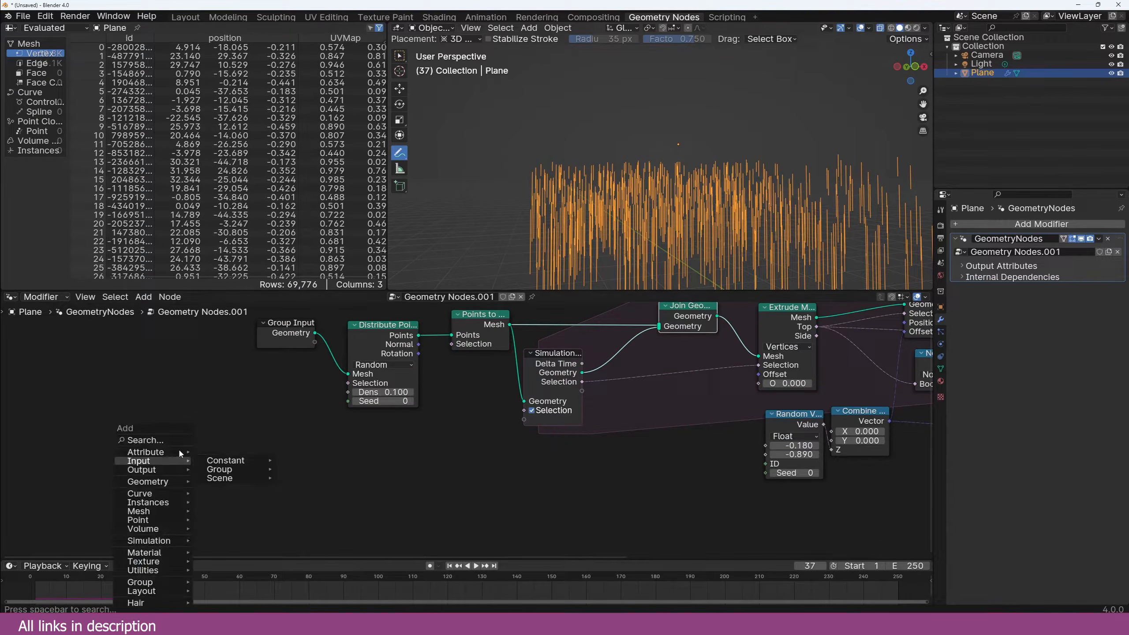
pyautogui.click(173, 440)
pyautogui.write('tim')
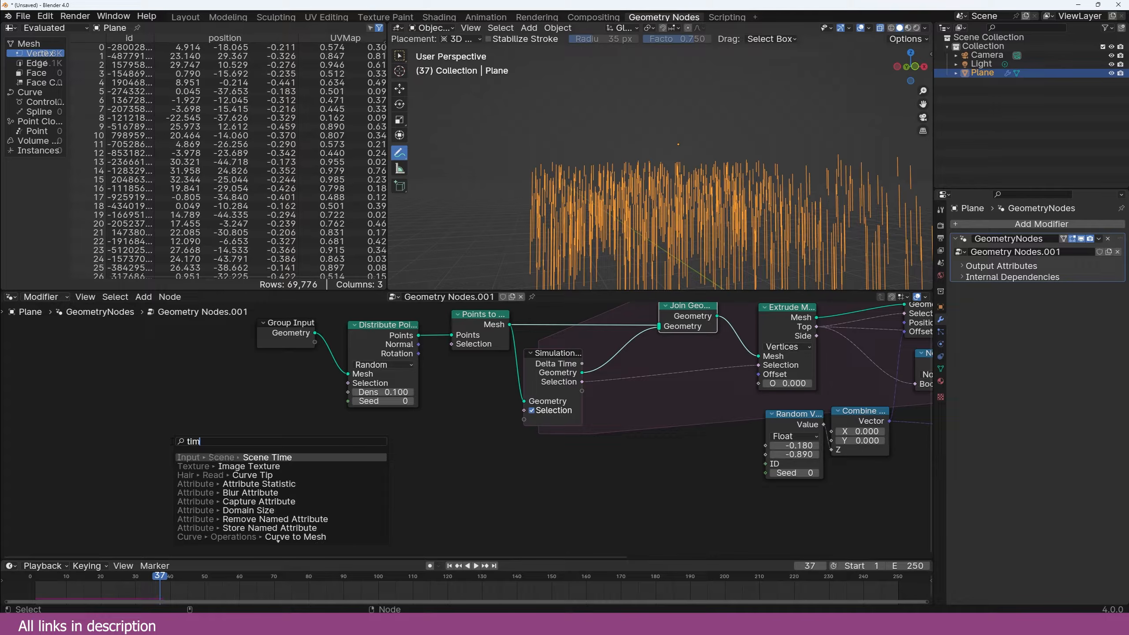
pyautogui.press('Return')
pyautogui.click(272, 465)
pyautogui.moveTo(269, 466); pyautogui.dragTo(276, 462)
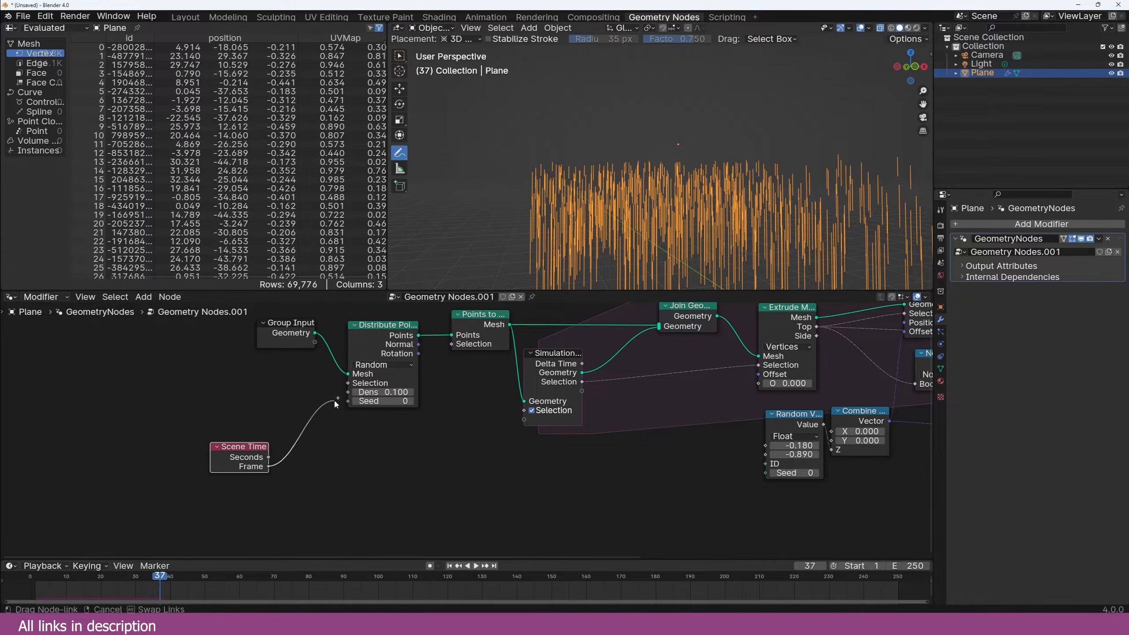
pyautogui.moveTo(348, 403); pyautogui.dragTo(348, 401)
# Step: Replay the simulation from the start and examine how the strands are emitted with the changing seed
pyautogui.hotkey('shift', 'Left')
pyautogui.press('space')
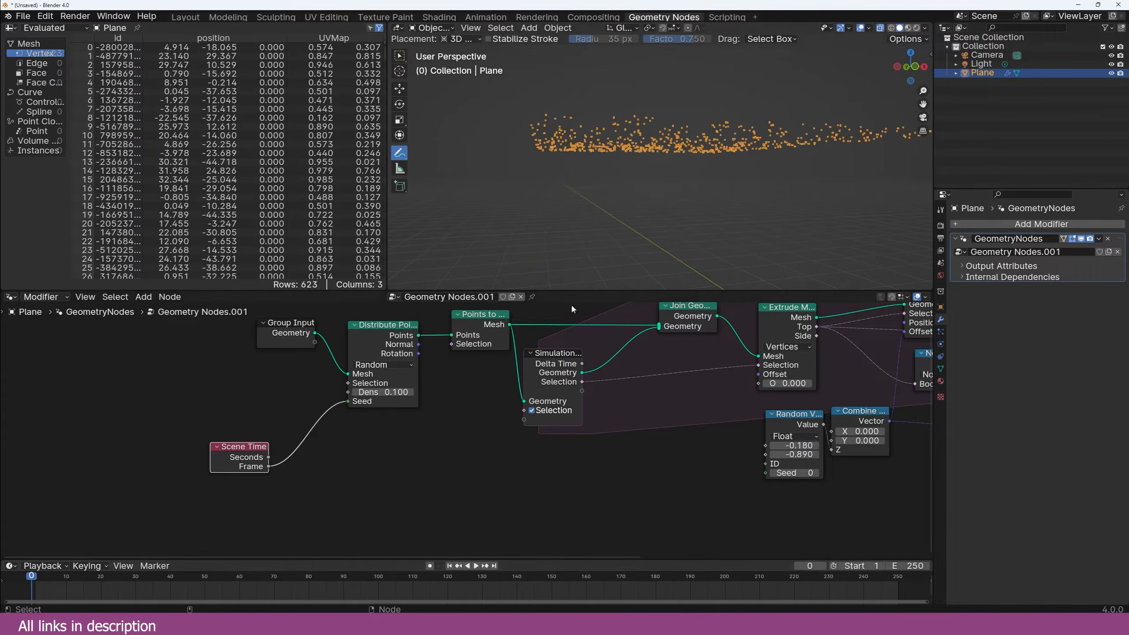
pyautogui.moveTo(639, 219); pyautogui.dragTo(576, 240, button='middle')
pyautogui.press('space')
pyautogui.moveTo(437, 403); pyautogui.dragTo(372, 429, button='middle')
pyautogui.click(18, 586)
pyautogui.press('space')
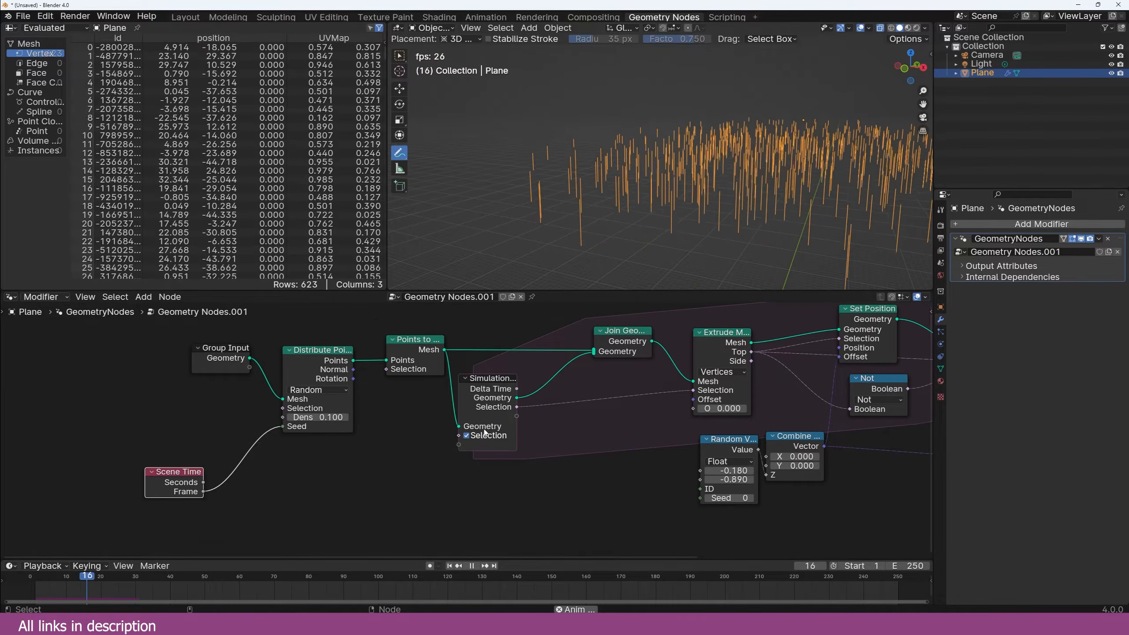
pyautogui.press('space')
# Step: Insert a Capture Attribute node between Points to Vertices and Join Geometry
pyautogui.moveTo(606, 439); pyautogui.dragTo(426, 442, button='middle')
pyautogui.scroll(1, 482, 383)
pyautogui.moveTo(488, 379); pyautogui.dragTo(499, 382, button='middle')
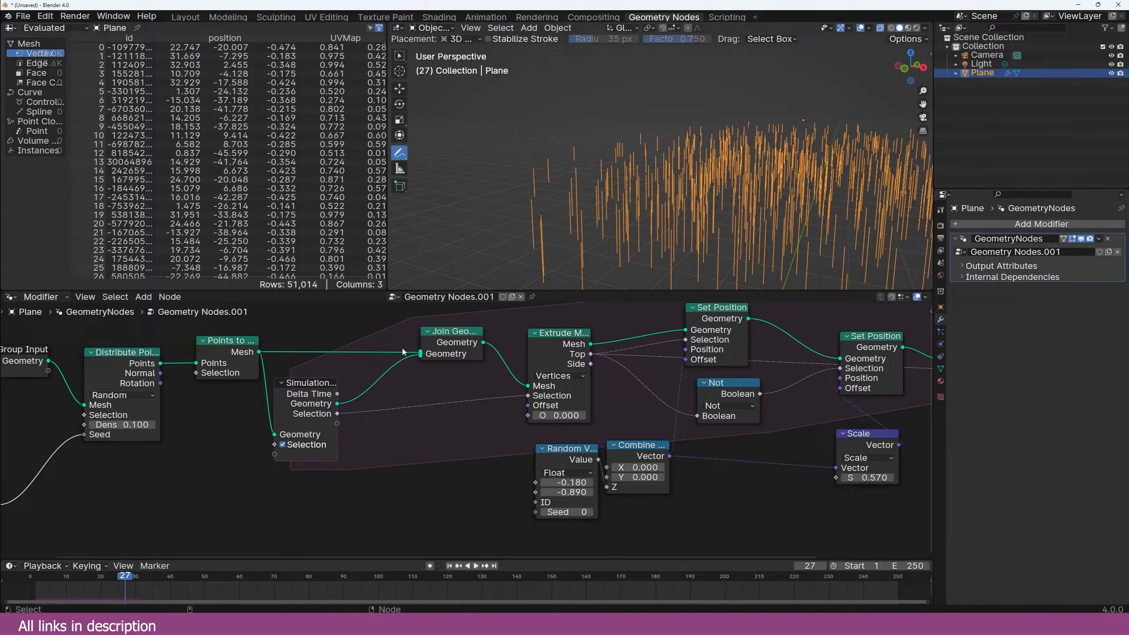
pyautogui.hotkey('shift', 'a')
pyautogui.press('space')
pyautogui.write('ca')
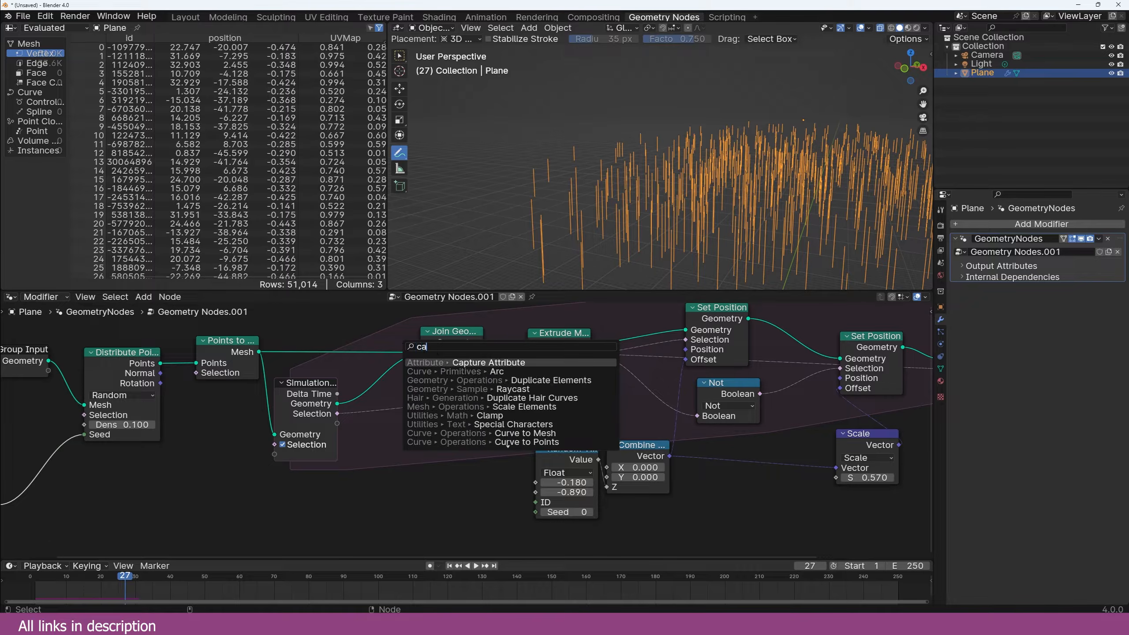
pyautogui.press('Return')
pyautogui.click(375, 350)
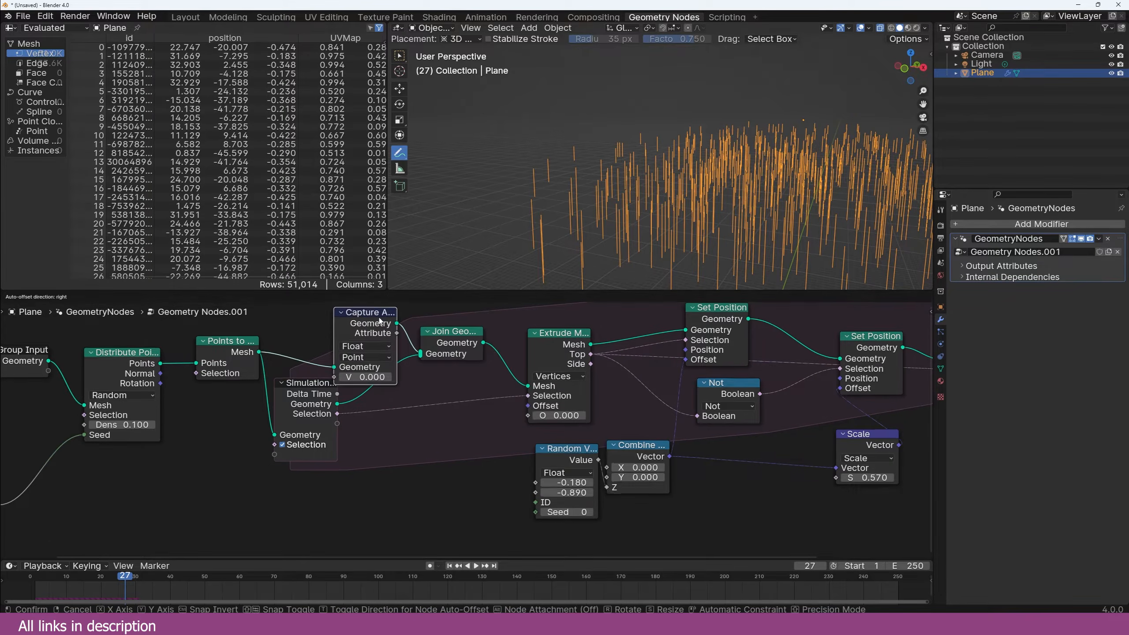
# Step: Set Capture Attribute to Boolean with Value enabled, and move the simulation input clear below it
pyautogui.click(375, 350)
pyautogui.click(364, 395)
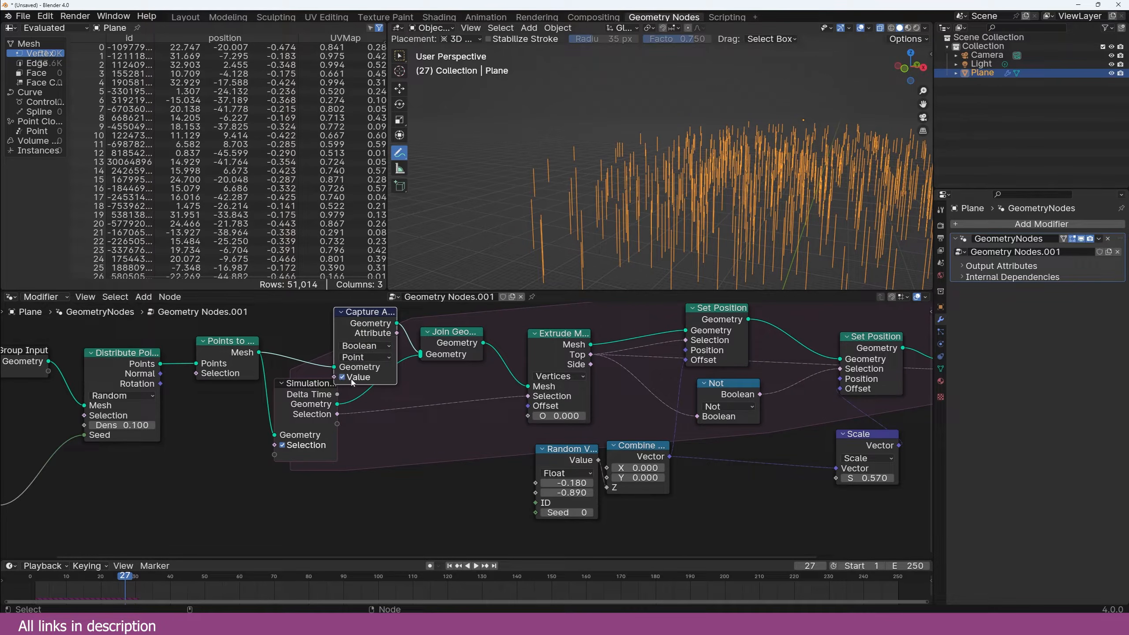
pyautogui.moveTo(347, 352); pyautogui.dragTo(316, 401)
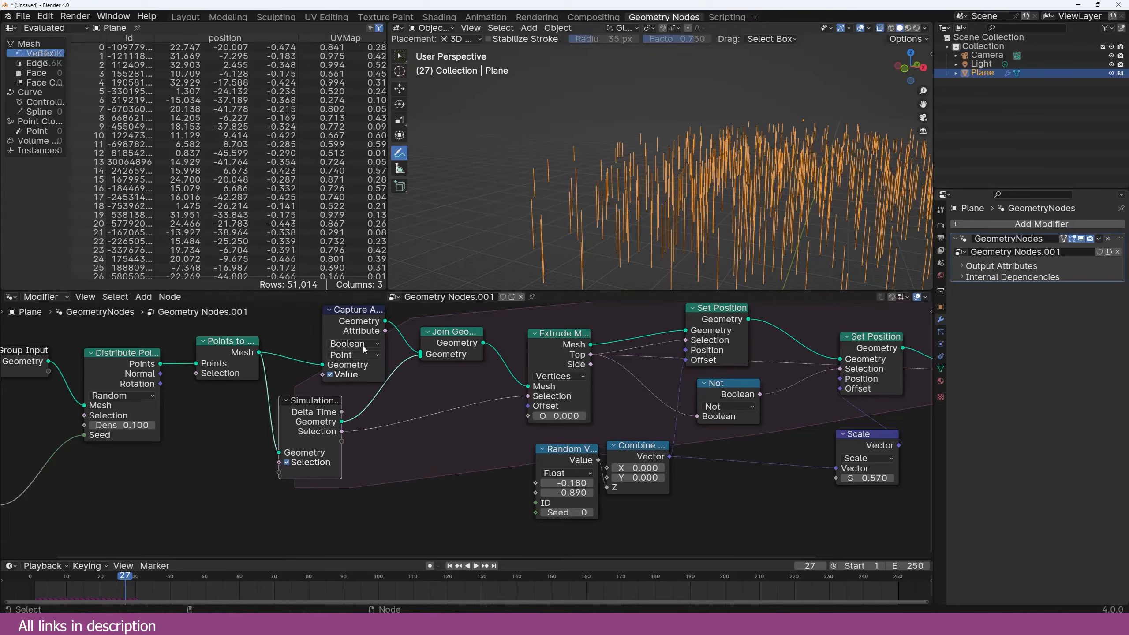
# Step: Duplicate the Not node onto the link into Extrude Mesh's Selection, set it to Or, and feed the captured attribute into its second input
pyautogui.hotkey('shift', 'a')
pyautogui.click(759, 407)
pyautogui.click(723, 390)
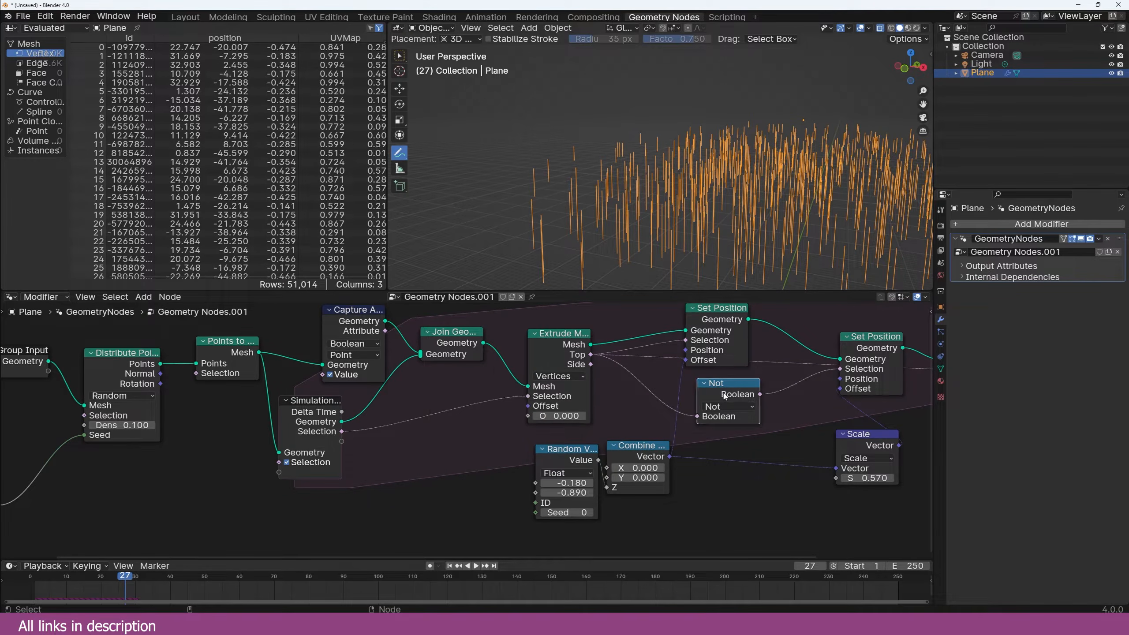
pyautogui.hotkey('shift', 'd')
pyautogui.click(440, 398)
pyautogui.click(445, 413)
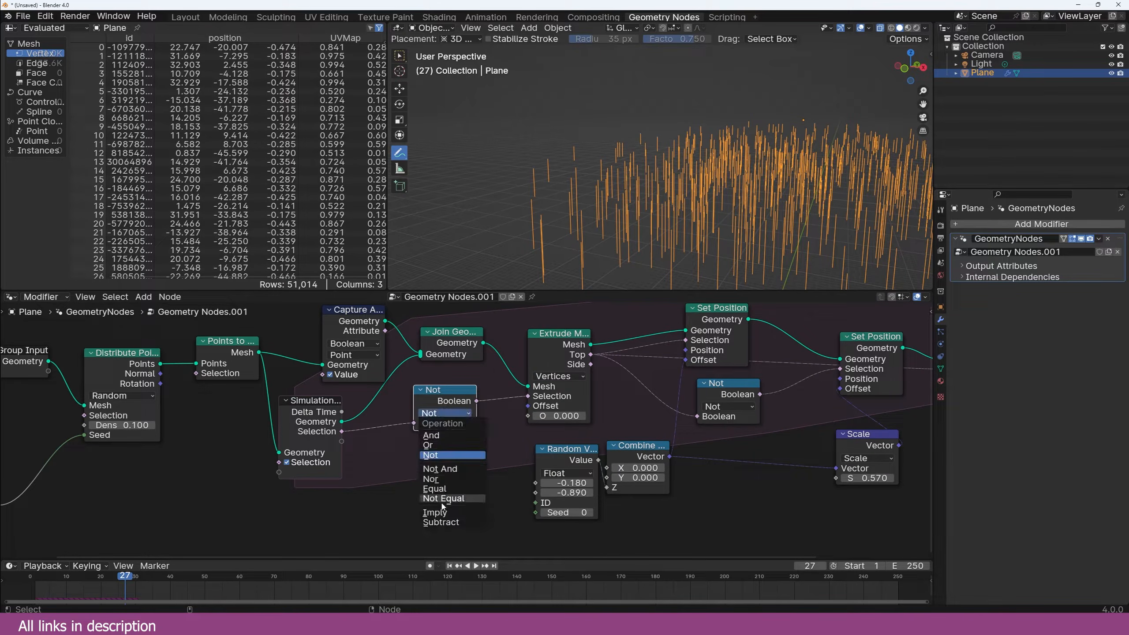
pyautogui.click(444, 444)
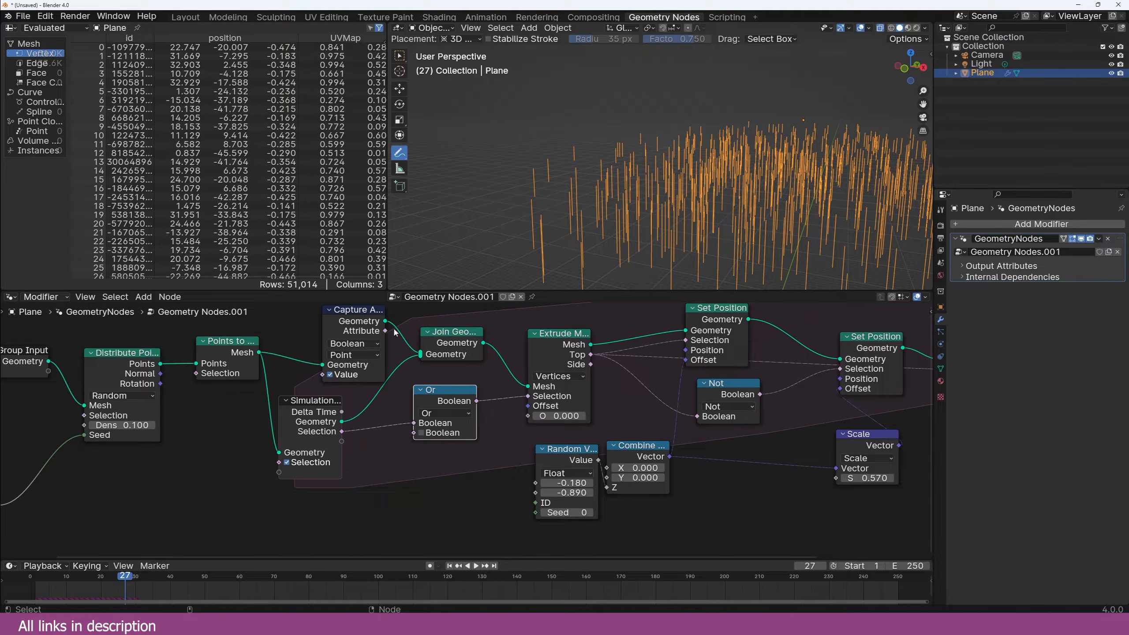
pyautogui.moveTo(385, 331); pyautogui.dragTo(414, 433)
pyautogui.moveTo(329, 331); pyautogui.dragTo(309, 332)
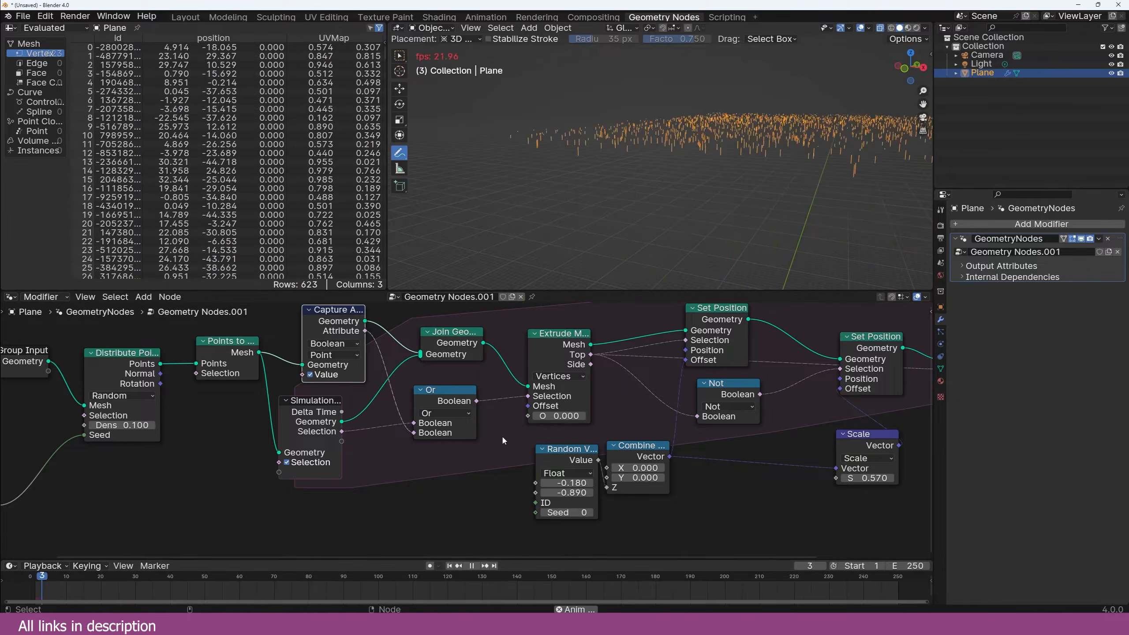
# Step: Replay the simulation from the start and examine the continuously emitted strands from different angles
pyautogui.moveTo(770, 222); pyautogui.dragTo(805, 218, button='middle')
pyautogui.scroll(-2, 366, 476)
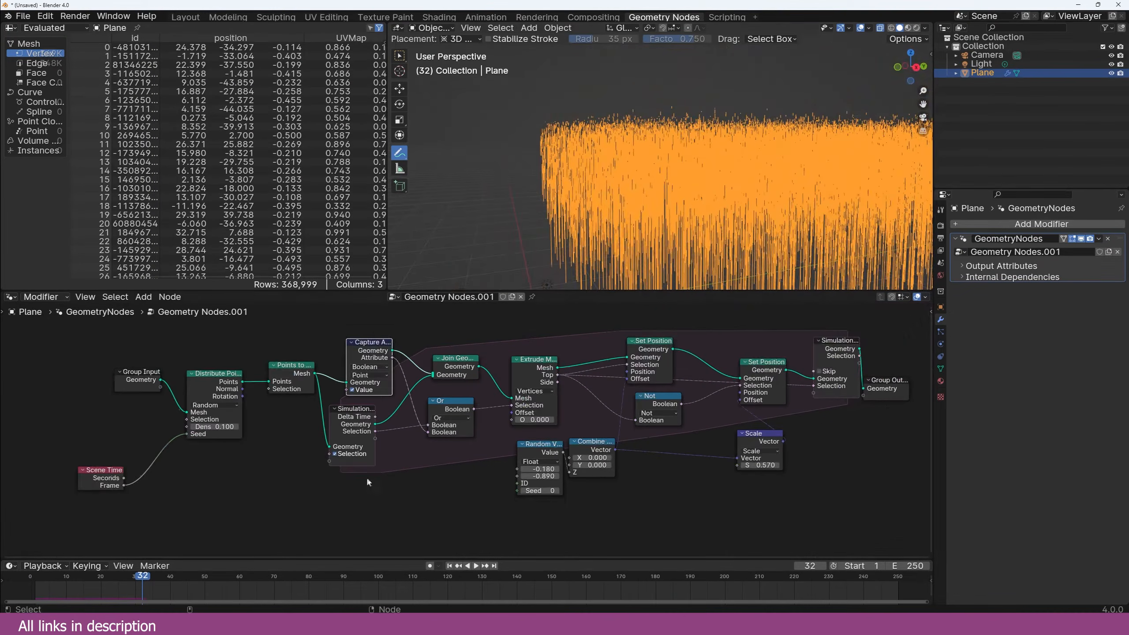
pyautogui.moveTo(628, 249); pyautogui.dragTo(557, 163, button='middle')
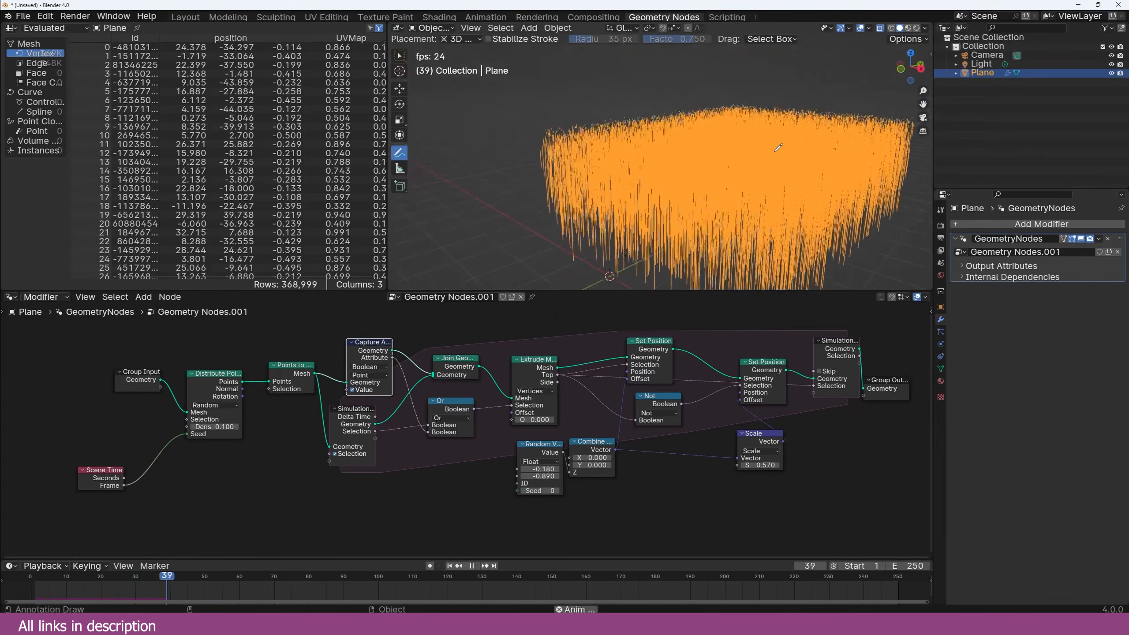
pyautogui.click(34, 588)
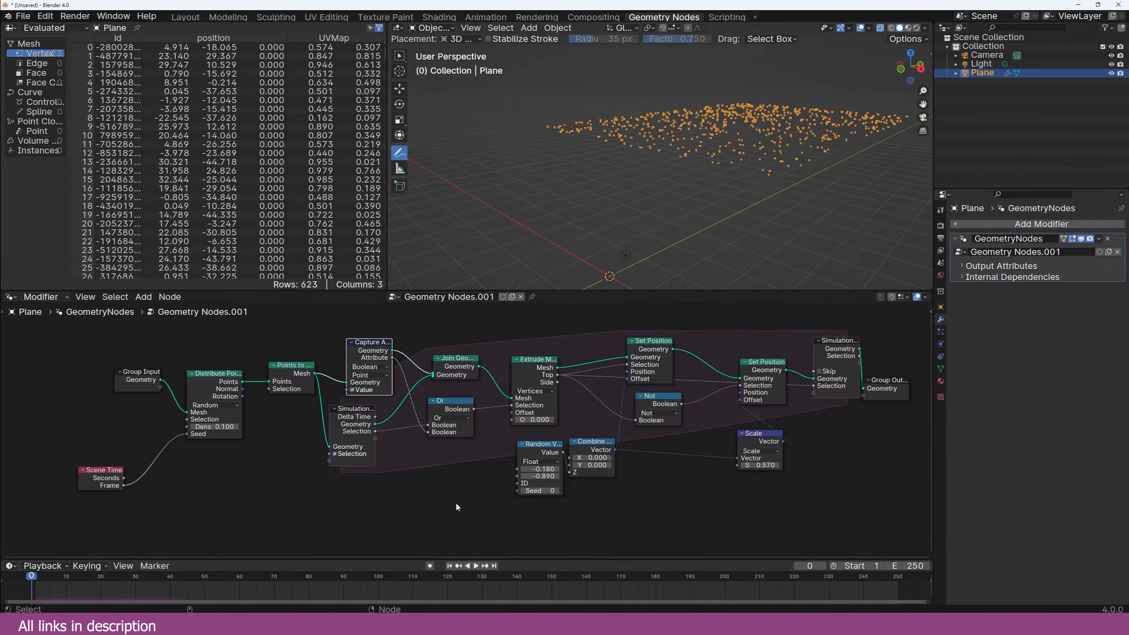
# Step: Make room before the simulation output and insert a Store Named Attribute node named age after the second Set Position
pyautogui.moveTo(754, 402); pyautogui.dragTo(358, 384, button='middle')
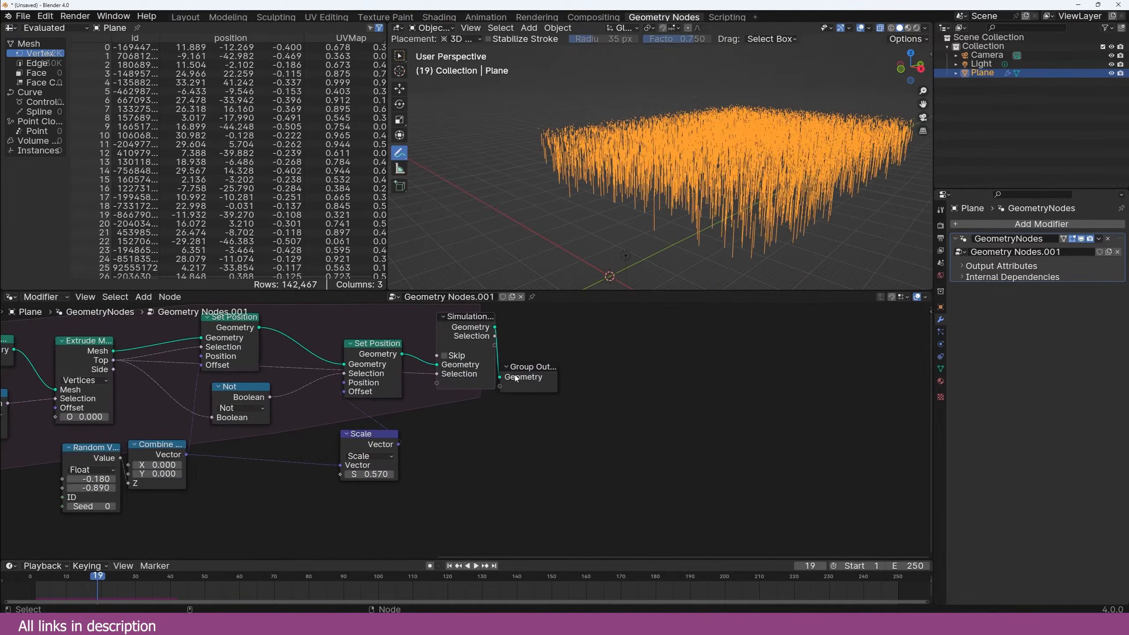
pyautogui.moveTo(450, 334); pyautogui.dragTo(670, 327)
pyautogui.hotkey('shift', 'a')
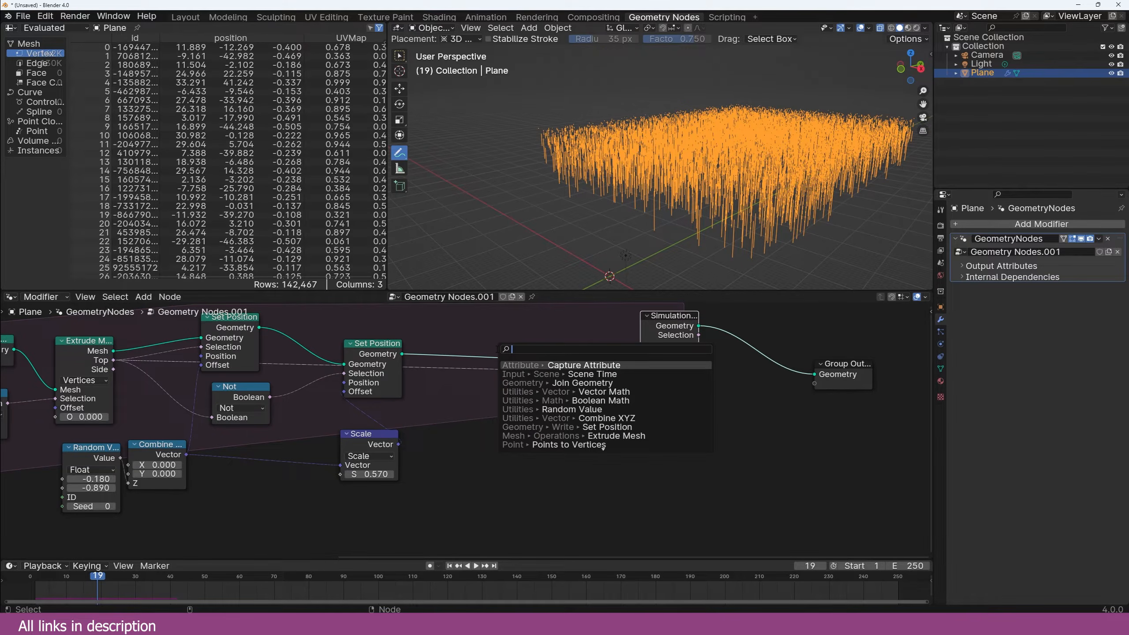
pyautogui.write('systore')
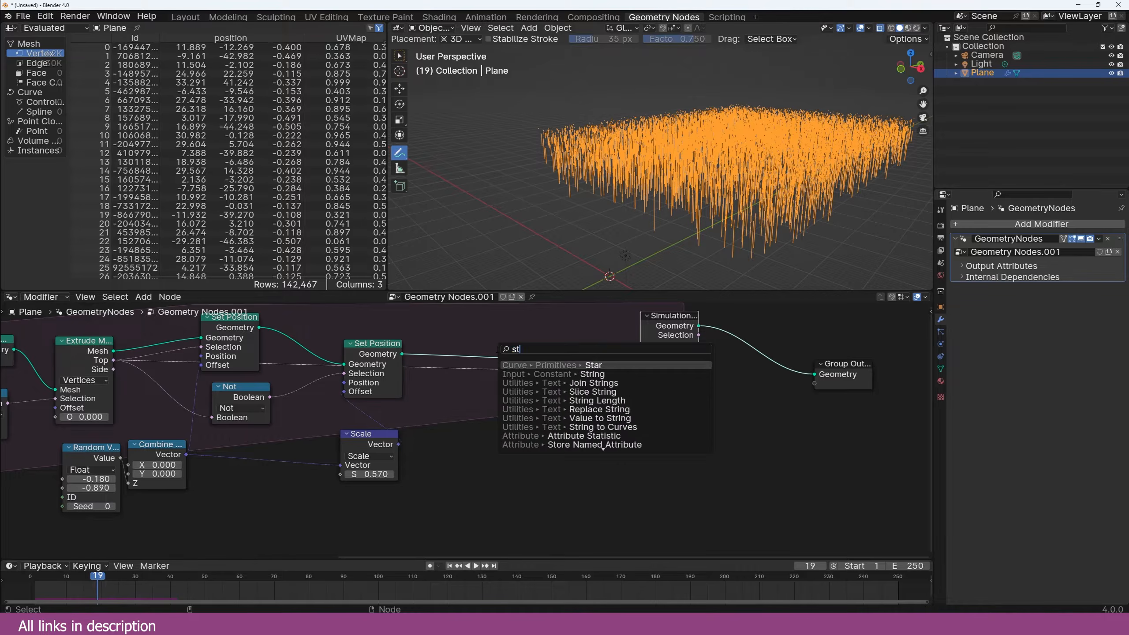
pyautogui.press('Return')
pyautogui.click(556, 365)
pyautogui.scroll(2, 556, 365)
pyautogui.moveTo(556, 368); pyautogui.dragTo(556, 335)
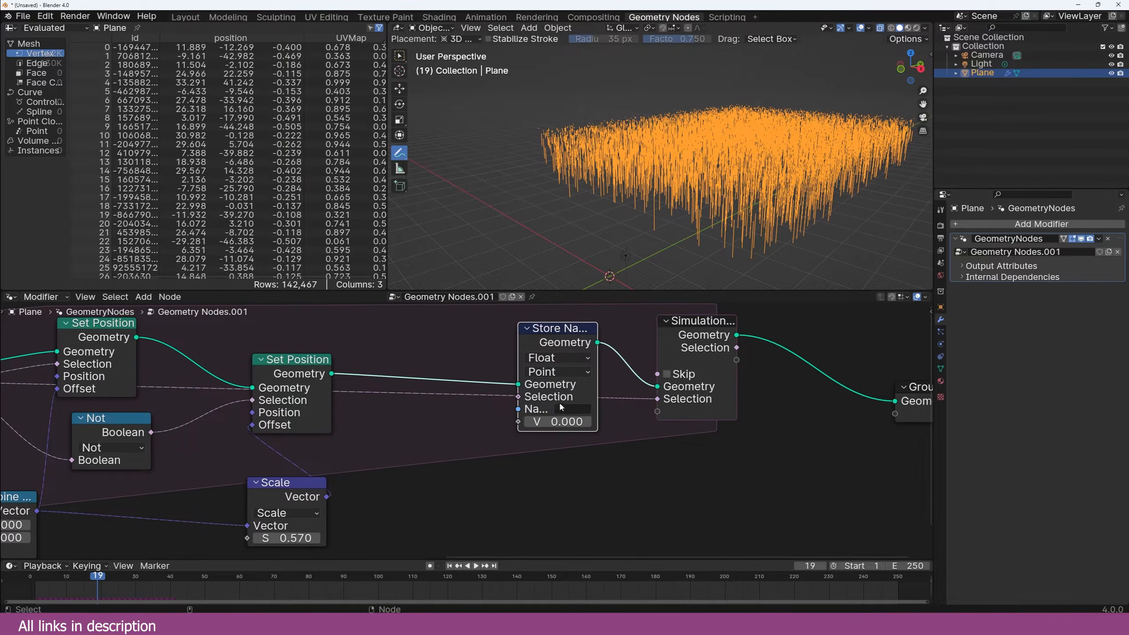
pyautogui.click(562, 408)
pyautogui.write('age')
pyautogui.press('Return')
# Step: Add a Named Attribute node reading age and connect it to the Value of Store Named Attribute
pyautogui.moveTo(526, 426); pyautogui.dragTo(564, 379, button='middle')
pyautogui.moveTo(556, 374); pyautogui.dragTo(351, 408)
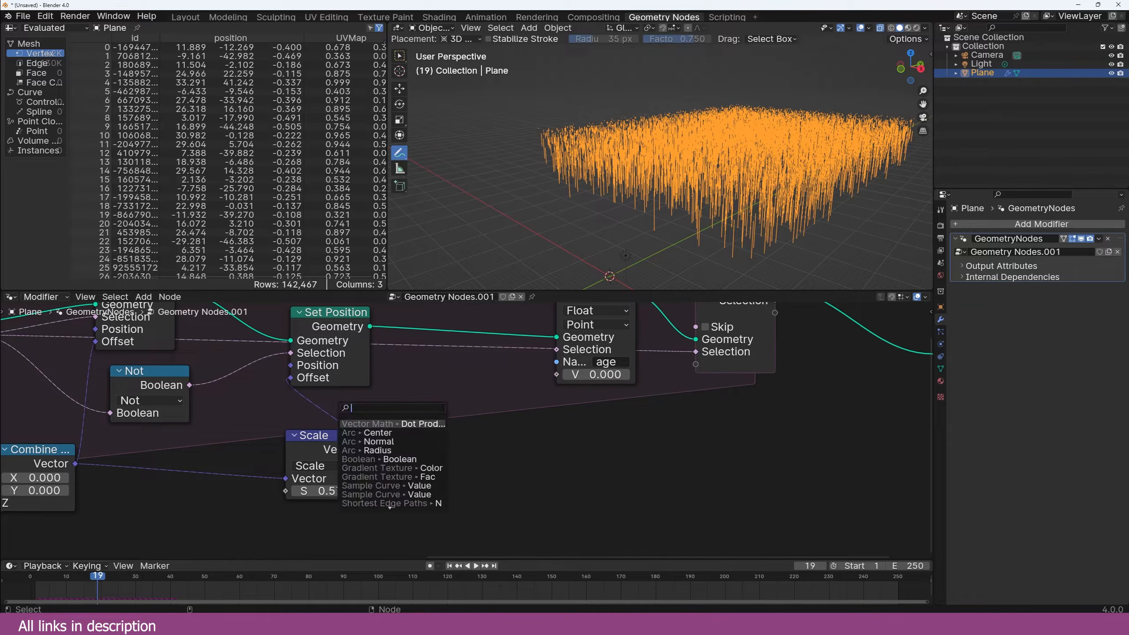
pyautogui.write('na')
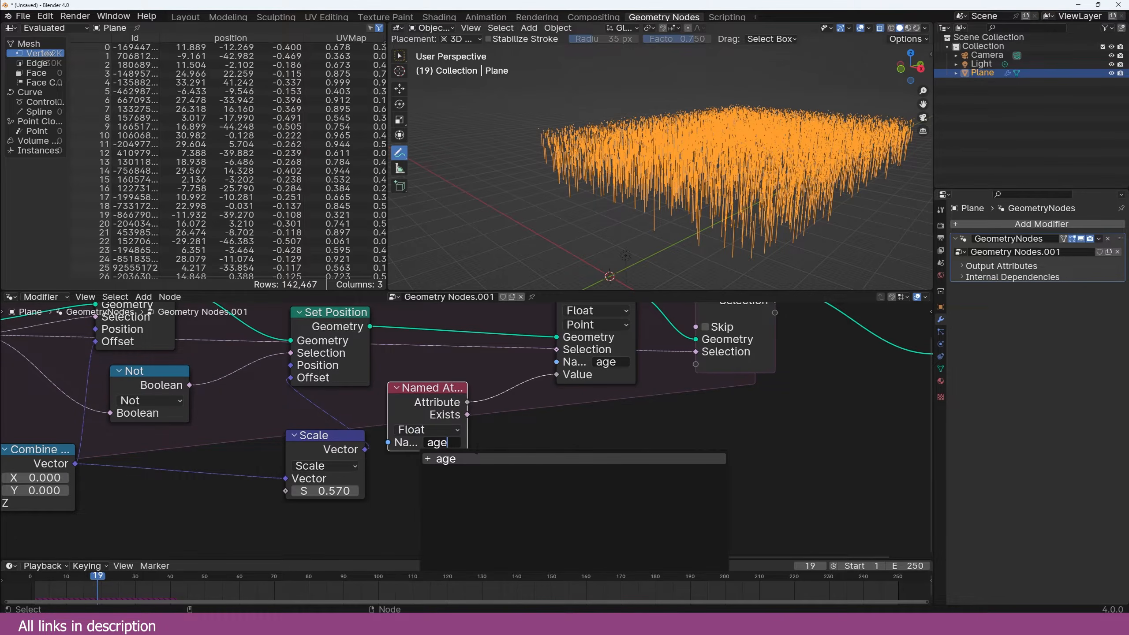
pyautogui.press('Return')
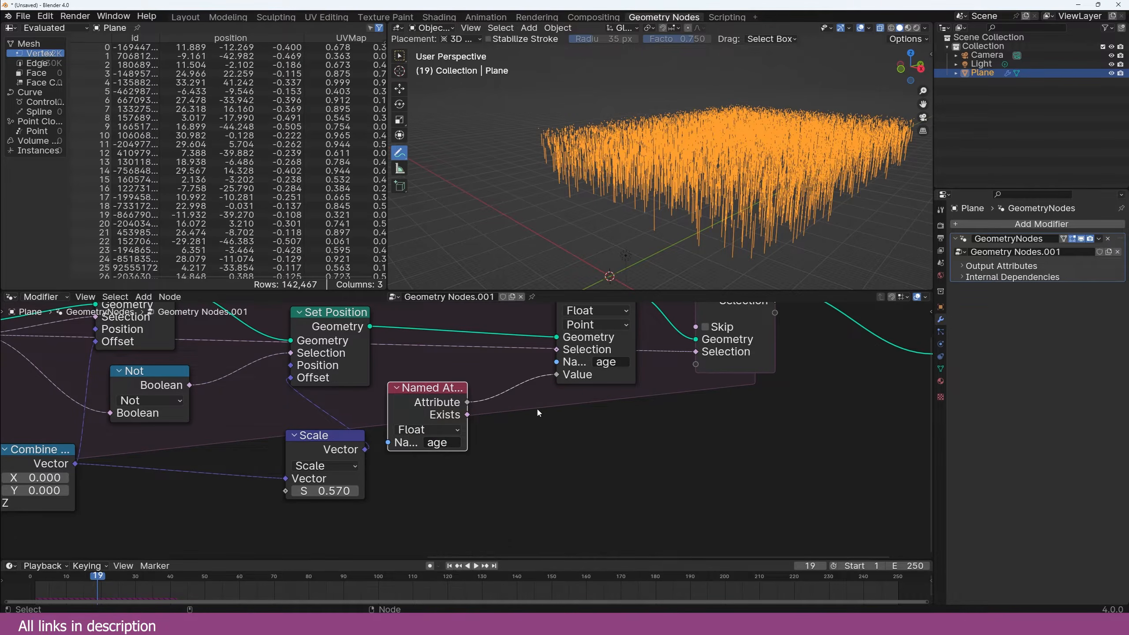
# Step: Add a Math node set to Add with value 1 between the age Named Attribute and Store Named Attribute's Value
pyautogui.moveTo(535, 408); pyautogui.dragTo(448, 438, button='middle')
pyautogui.moveTo(400, 425); pyautogui.dragTo(444, 443)
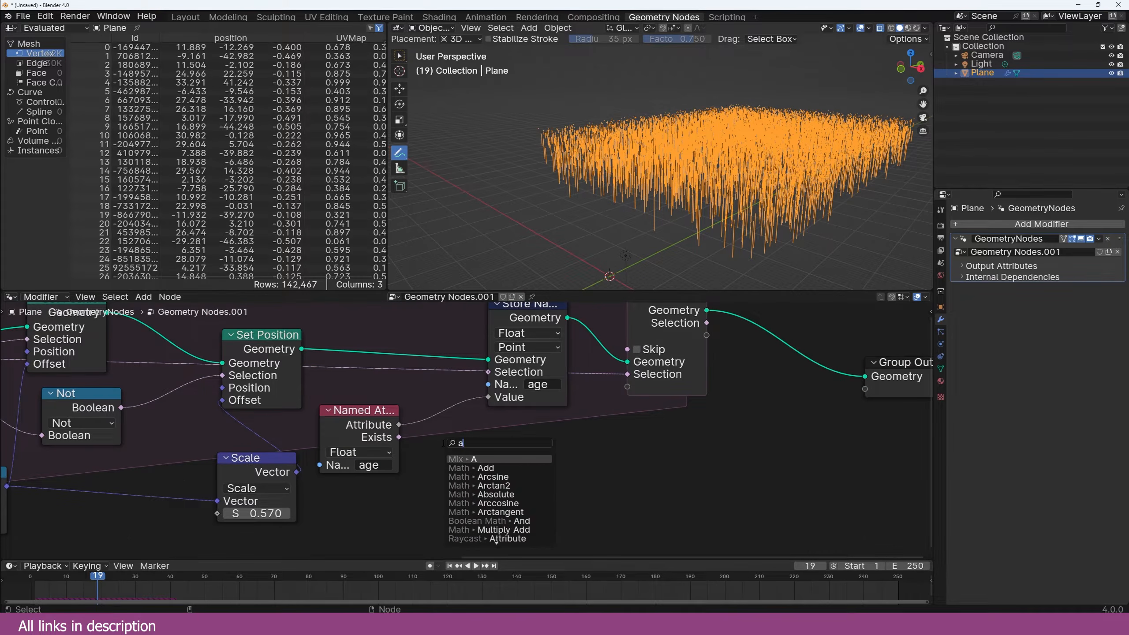
pyautogui.write('af')
pyautogui.write('ad')
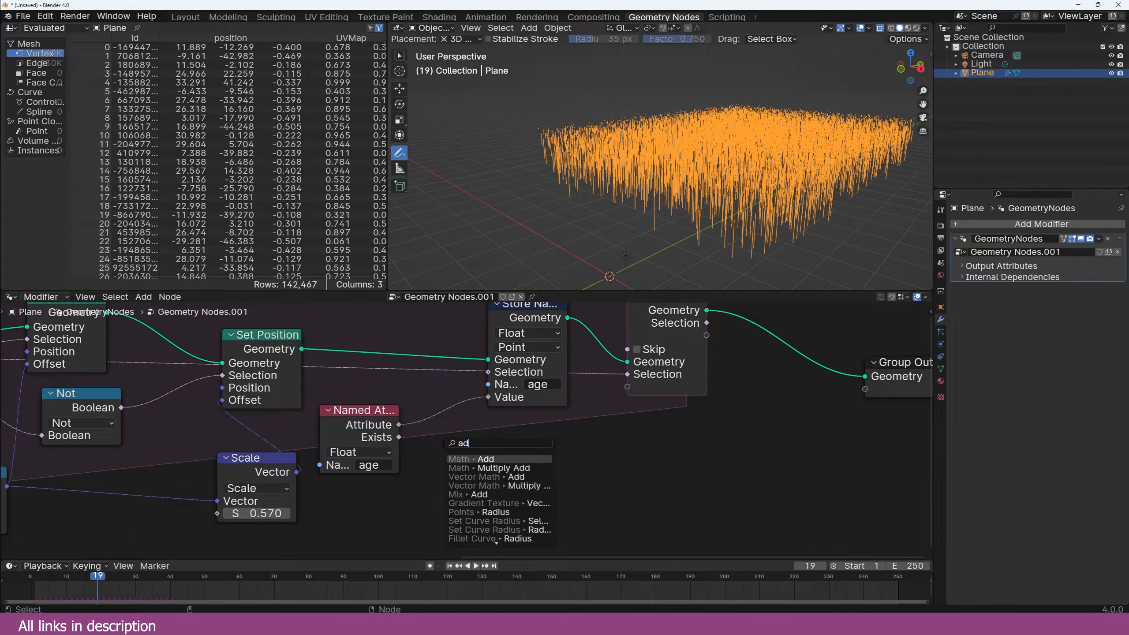
pyautogui.click(480, 456)
pyautogui.click(454, 416)
pyautogui.moveTo(474, 403); pyautogui.dragTo(488, 398)
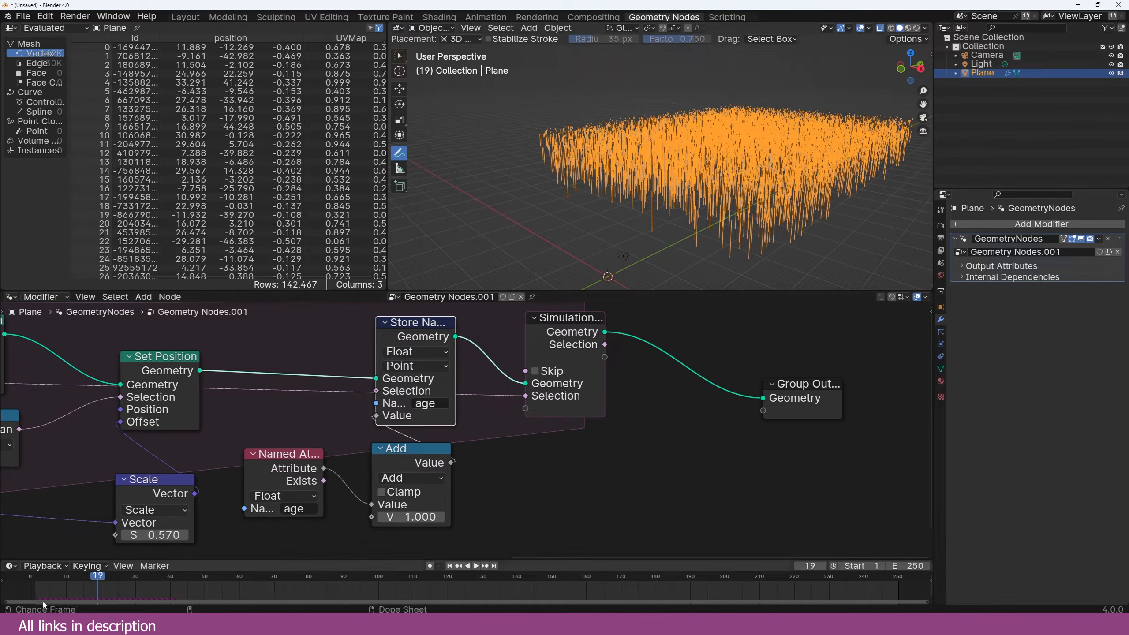
# Step: Move the simulation output farther away and insert a Delete Geometry node between it and Store Named Attribute
pyautogui.moveTo(544, 373); pyautogui.dragTo(414, 405, button='middle')
pyautogui.moveTo(434, 378); pyautogui.dragTo(555, 359)
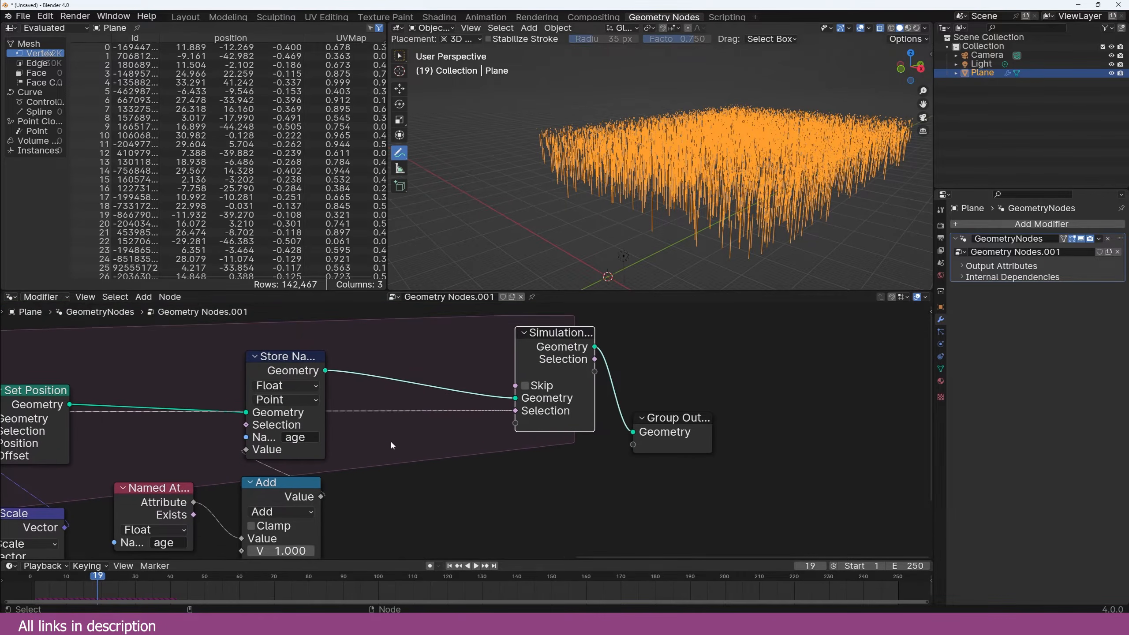
pyautogui.moveTo(389, 439); pyautogui.dragTo(415, 423, button='middle')
pyautogui.hotkey('shift', 'a')
pyautogui.click(453, 404)
pyautogui.write('de')
pyautogui.press('Return')
pyautogui.click(416, 364)
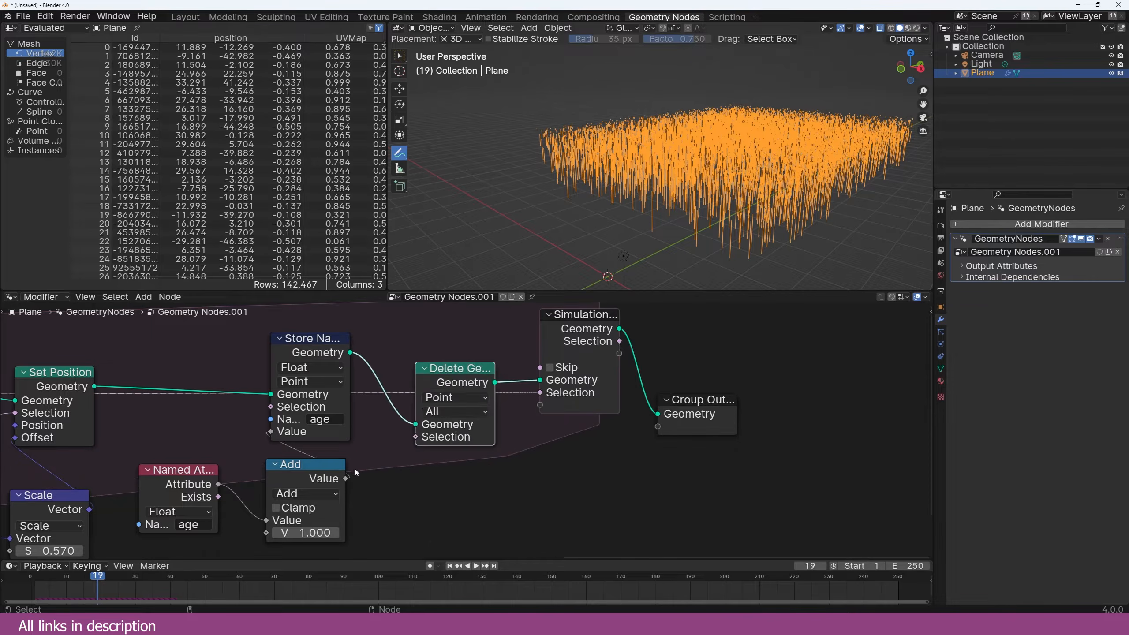
# Step: Connect the age attribute to Delete Geometry's Selection and insert a Greater Than comparison on that link
pyautogui.moveTo(219, 483); pyautogui.dragTo(415, 436)
pyautogui.moveTo(454, 368); pyautogui.dragTo(484, 364)
pyautogui.hotkey('shift', 'a')
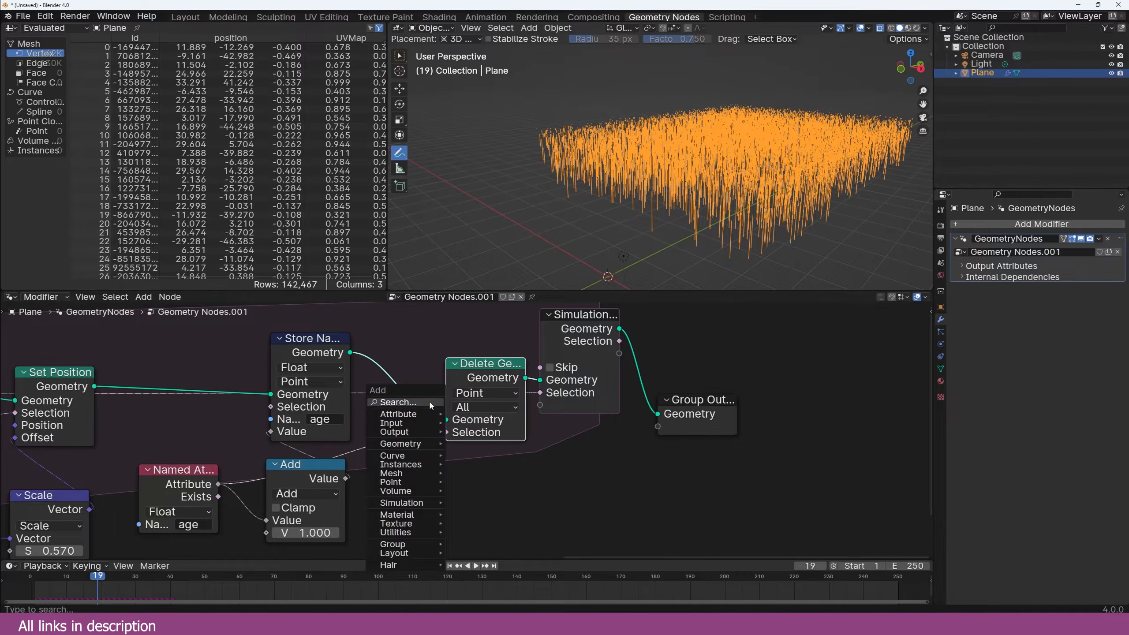
pyautogui.click(429, 405)
pyautogui.write('gre')
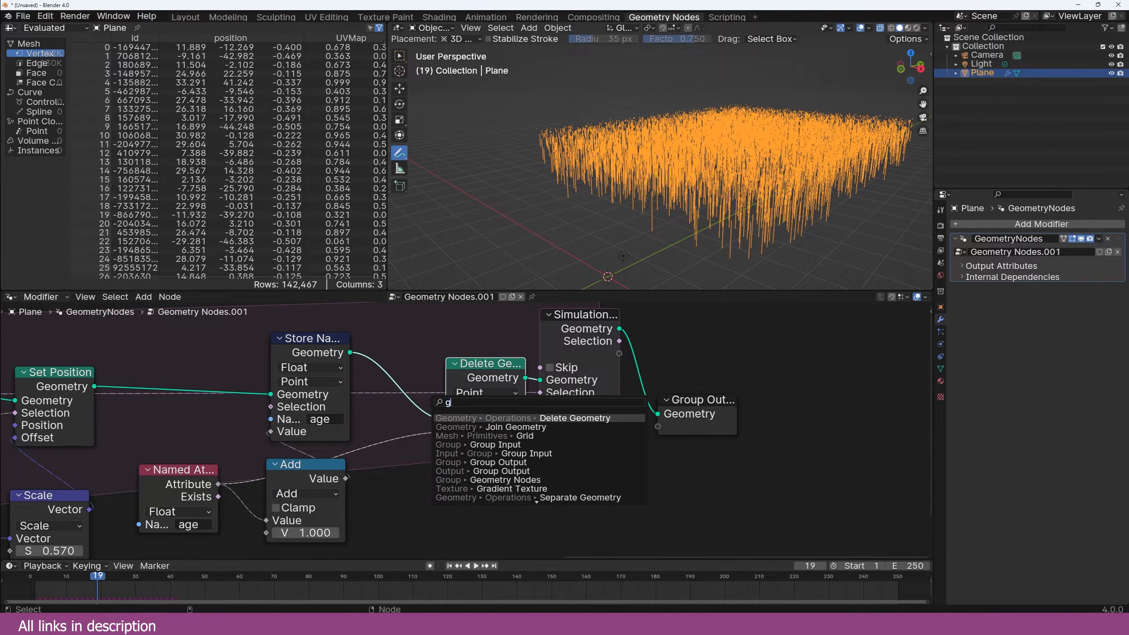
pyautogui.press('Return')
pyautogui.click(374, 453)
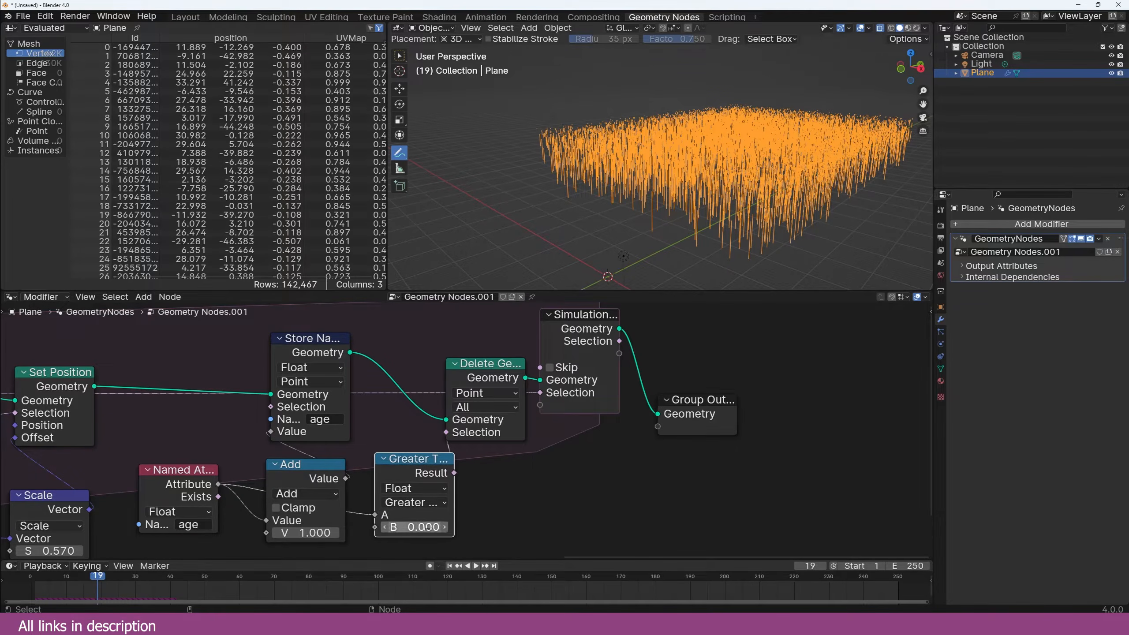
# Step: Set the Greater Than threshold B to 30 and replay the simulation from the start
pyautogui.click(429, 527)
pyautogui.write('3')
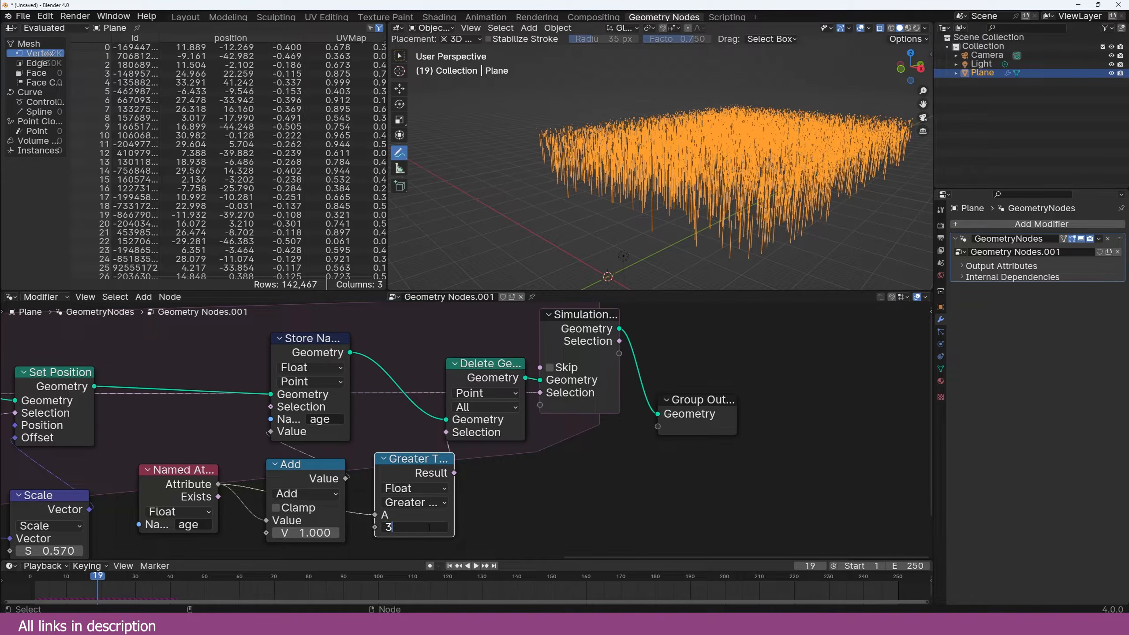
pyautogui.write('0')
pyautogui.press('Return')
pyautogui.click(31, 576)
pyautogui.press('space')
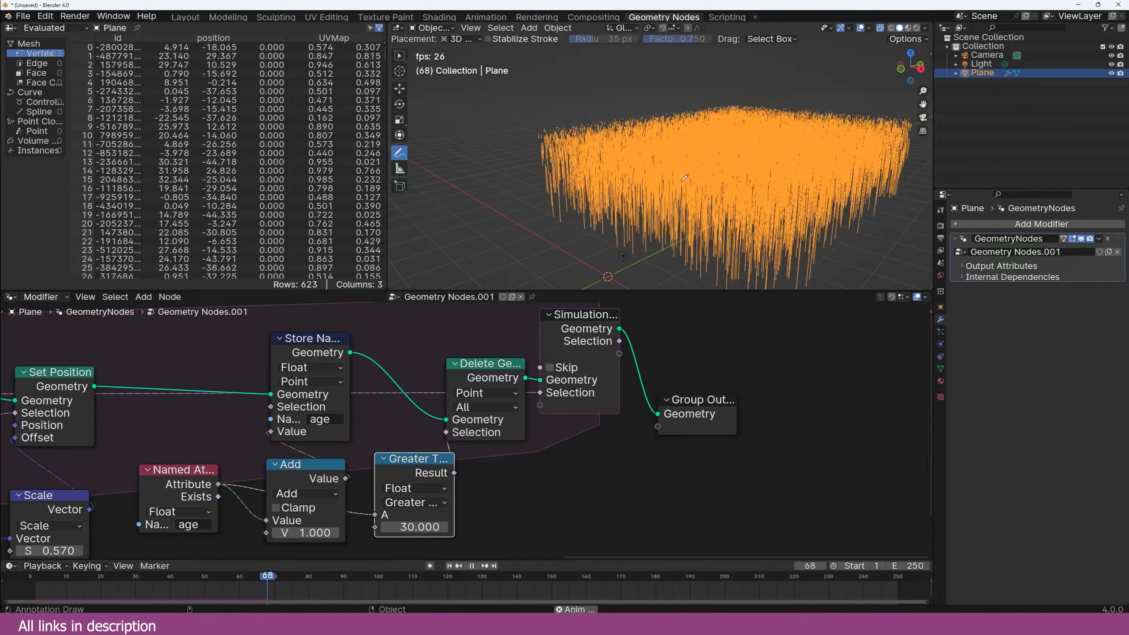
# Step: Stop playback and insert Mesh to Curve and Curve to Mesh nodes between the simulation output and Group Output
pyautogui.press('Escape')
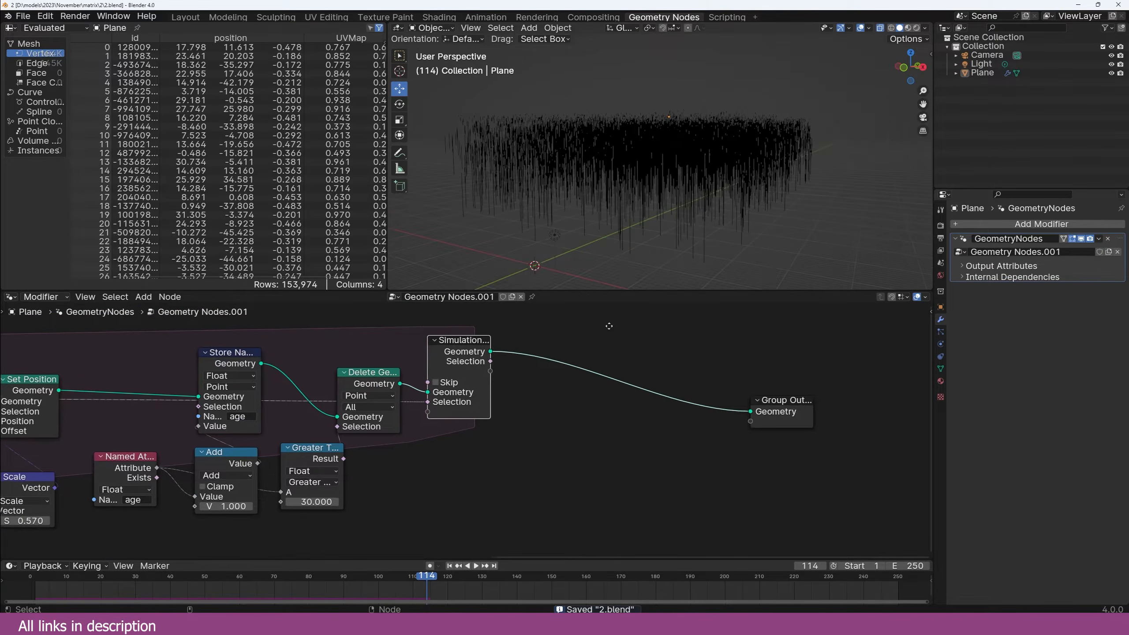
pyautogui.hotkey('shift', 'a')
pyautogui.write('to')
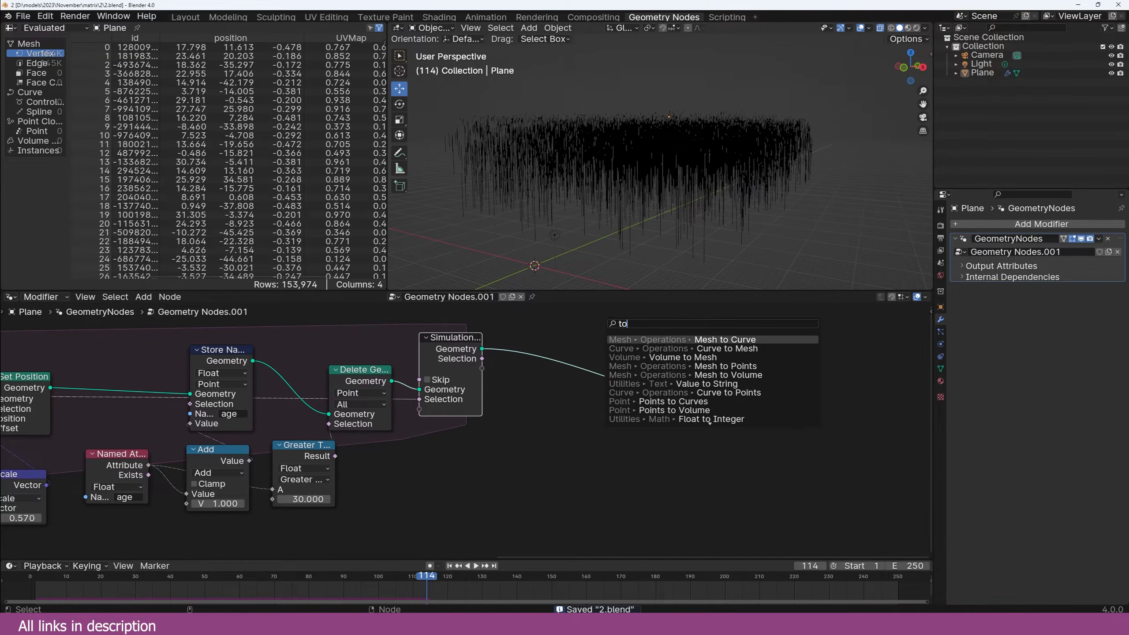
pyautogui.press('Return')
pyautogui.click(640, 373)
pyautogui.hotkey('shift', 'a')
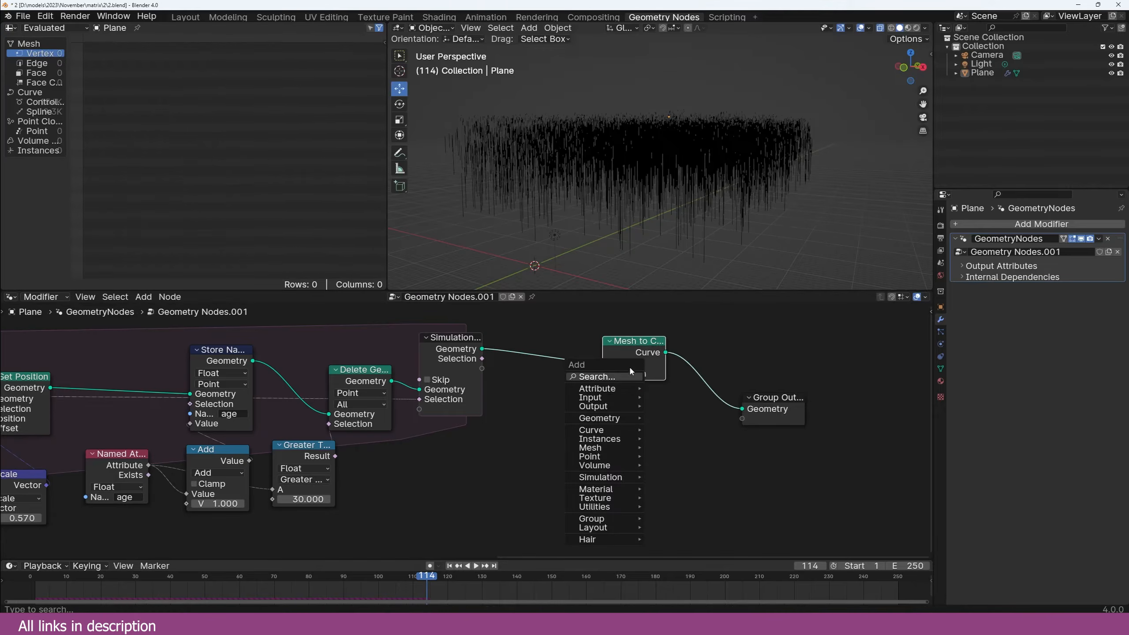
pyautogui.click(630, 376)
pyautogui.write('to m')
pyautogui.press('Return')
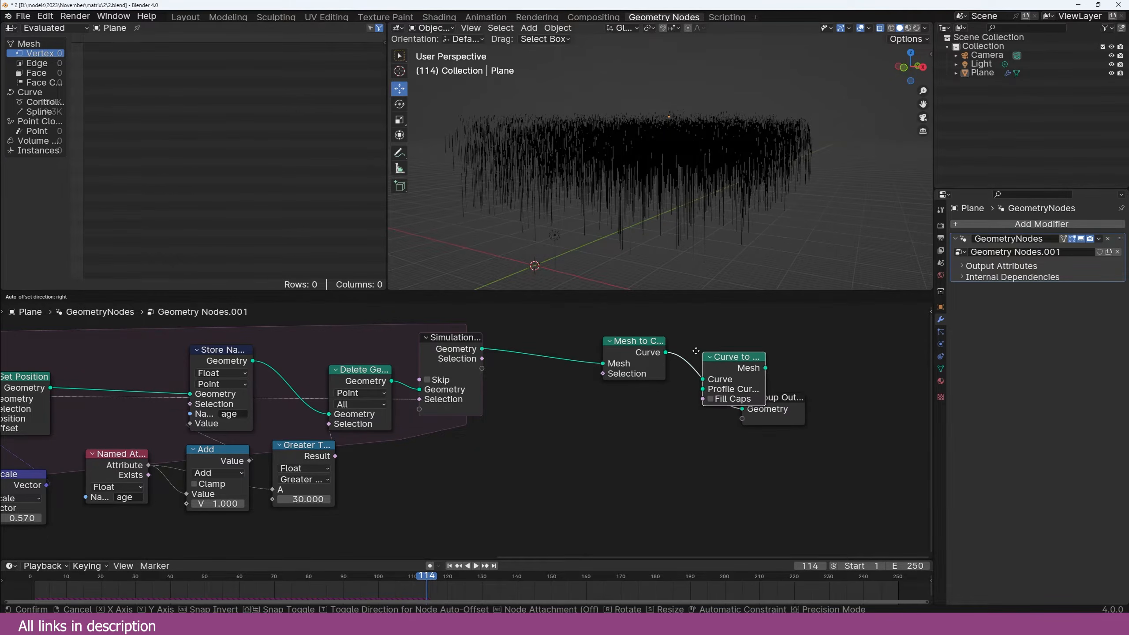
pyautogui.click(685, 372)
# Step: Add a Curve Line node and connect its Curve output to the Profile Curve of Curve to Mesh
pyautogui.hotkey('shift', 'a')
pyautogui.click(648, 372)
pyautogui.write('li')
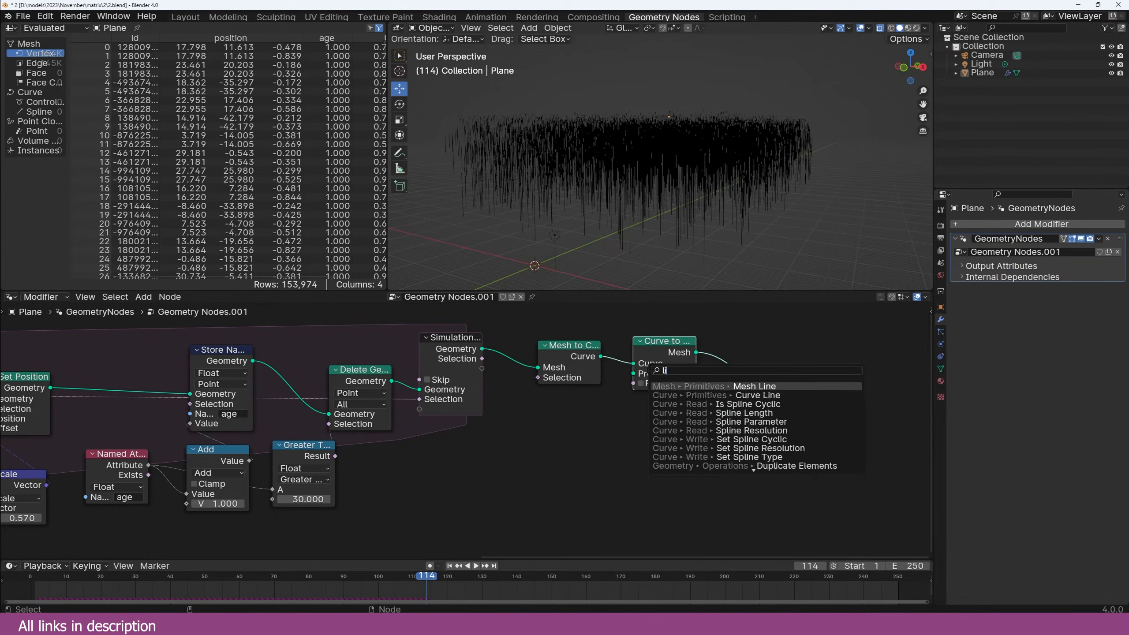
pyautogui.click(667, 396)
pyautogui.click(606, 413)
pyautogui.moveTo(668, 428); pyautogui.dragTo(633, 373)
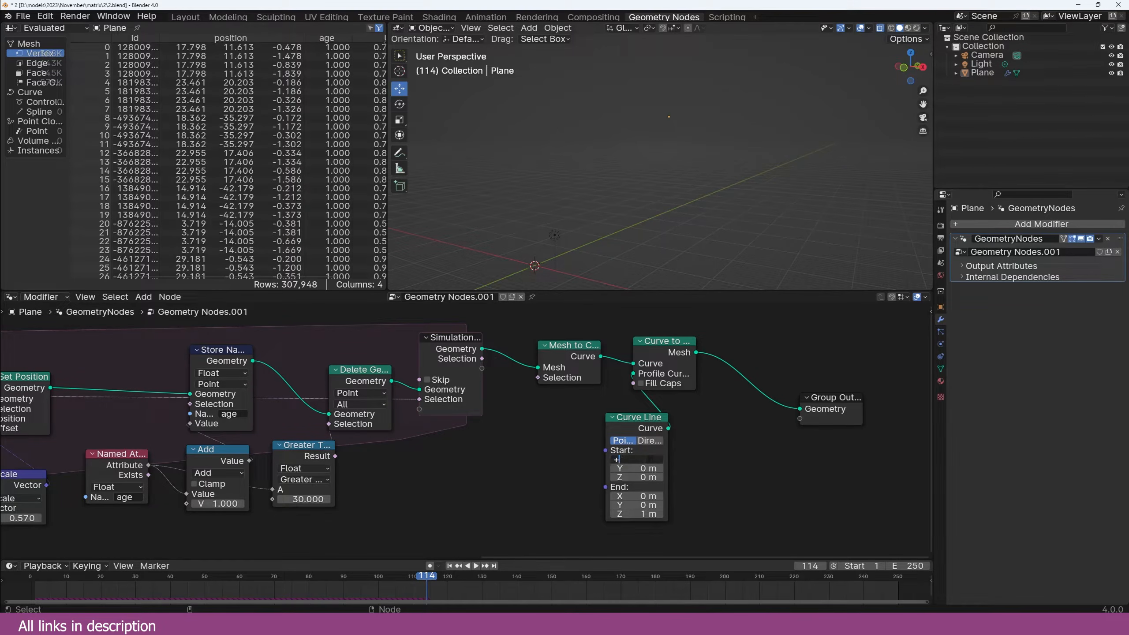
# Step: Set the Curve Line's Start X to -0.1 m, End X to 0.1 m and End Z to 0 m
pyautogui.click(648, 459)
pyautogui.write('+.1')
pyautogui.press('Return')
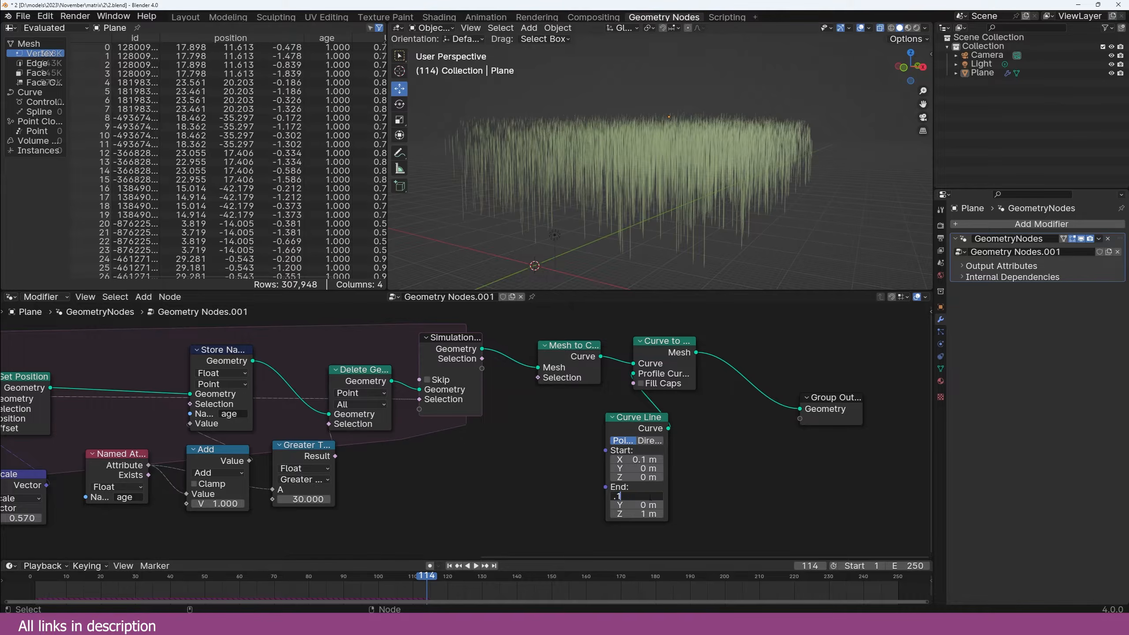
pyautogui.write('.1')
pyautogui.press('Return')
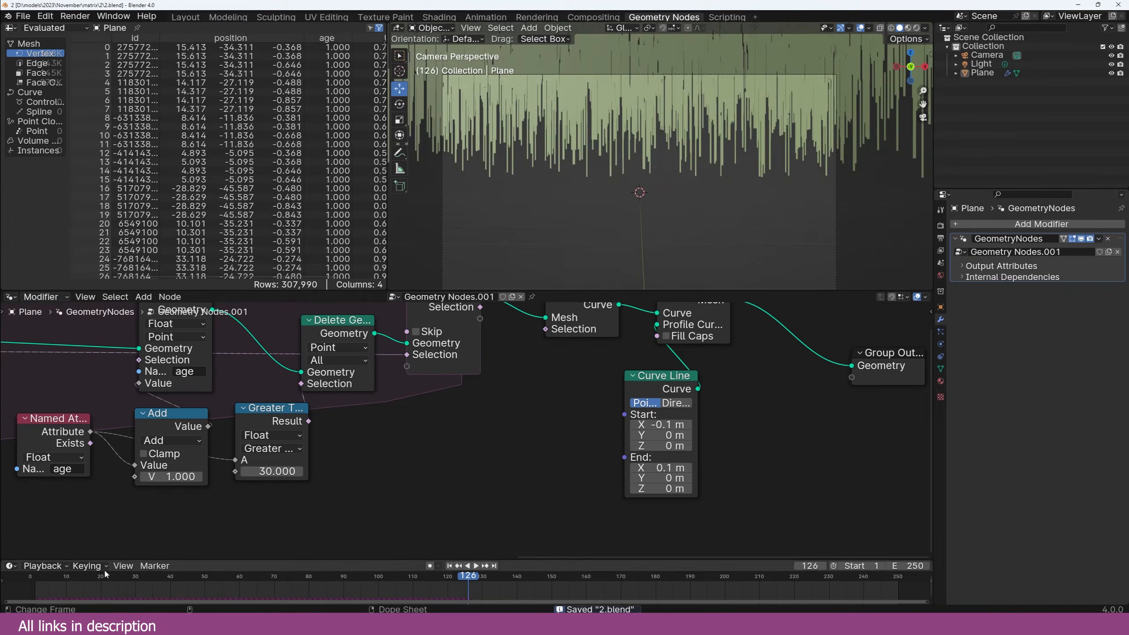
# Step: Replay the simulation from the first frame, save the file and stop playback
pyautogui.hotkey('shift', 'Left')
pyautogui.press('space')
pyautogui.hotkey('ctrl', 's')
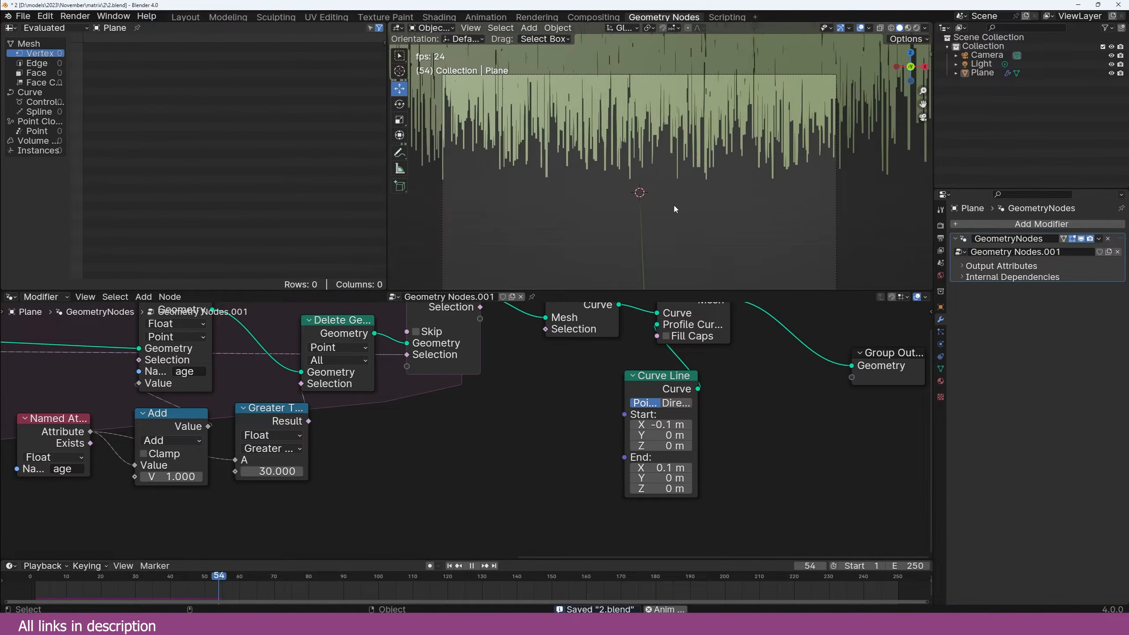
pyautogui.press('space')
# Step: Set the Greater Than age threshold B to 50 and play the simulation
pyautogui.scroll(-3, 416, 455)
pyautogui.scroll(3, 477, 438)
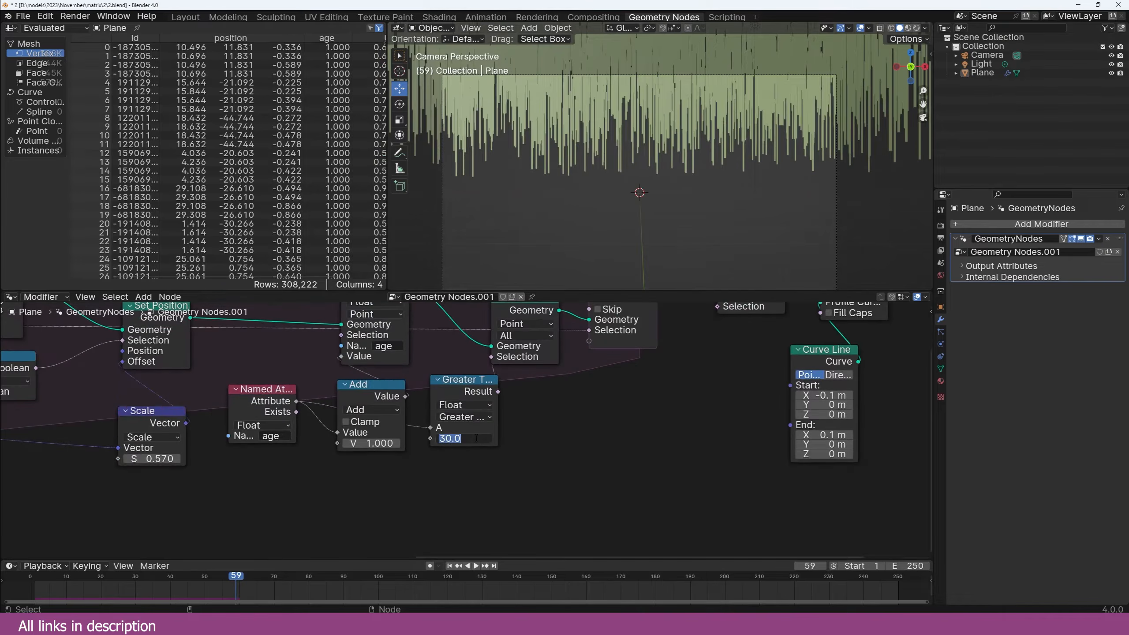
pyautogui.press('space')
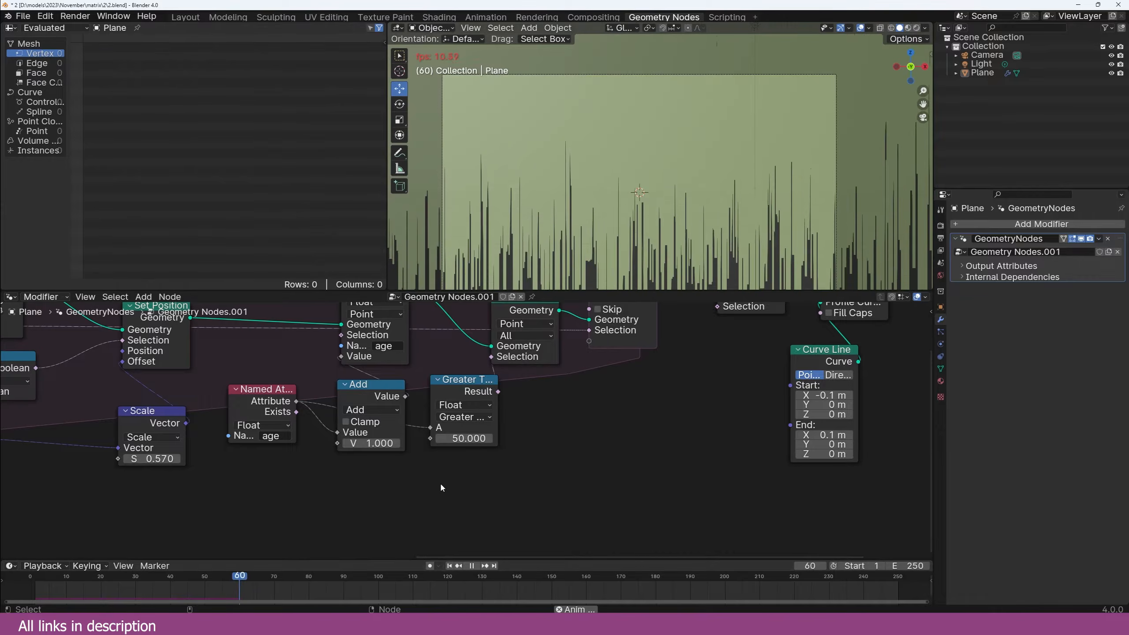
pyautogui.scroll(-4, 441, 488)
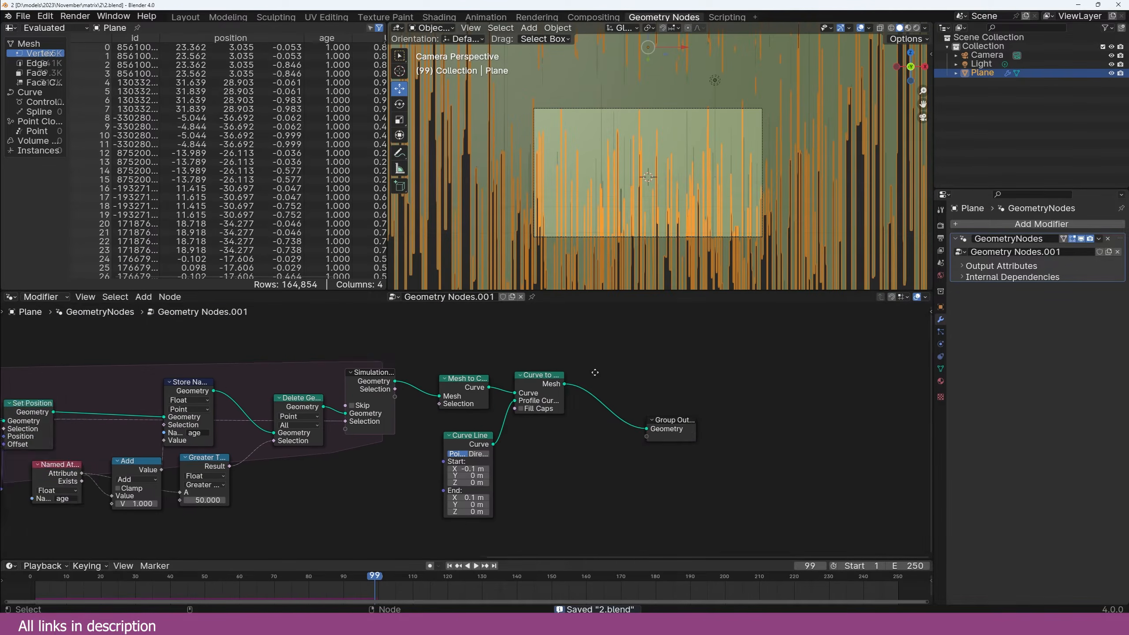
# Step: Insert a Set Material node between Curve to Mesh and Group Output
pyautogui.moveTo(594, 371); pyautogui.dragTo(490, 361, button='middle')
pyautogui.hotkey('shift', 'a')
pyautogui.write('set')
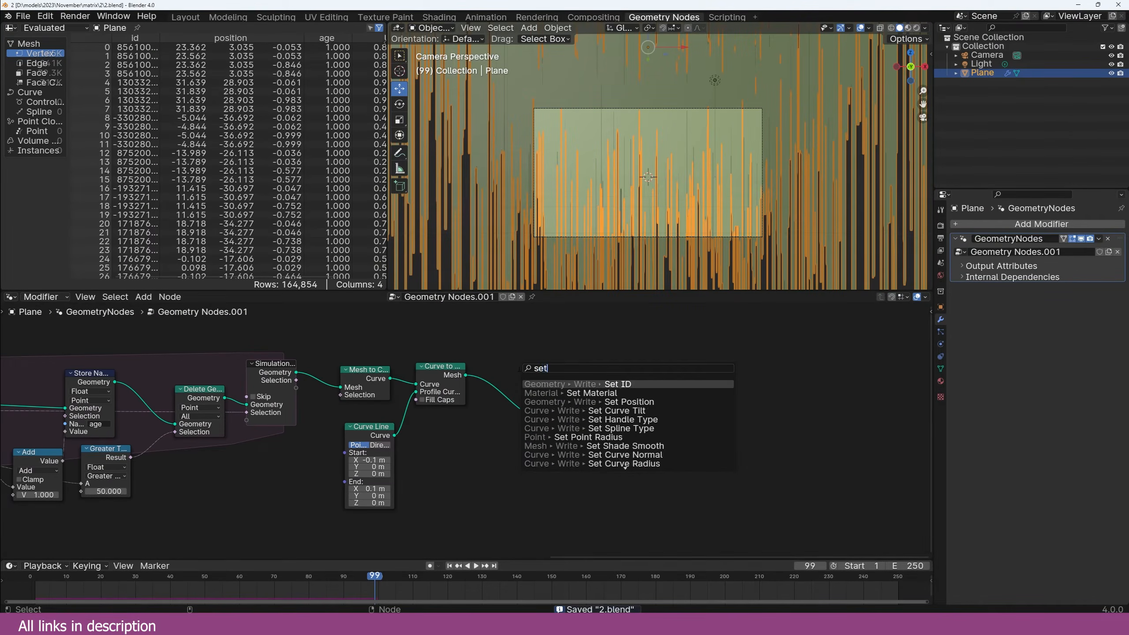
pyautogui.click(546, 393)
pyautogui.click(513, 386)
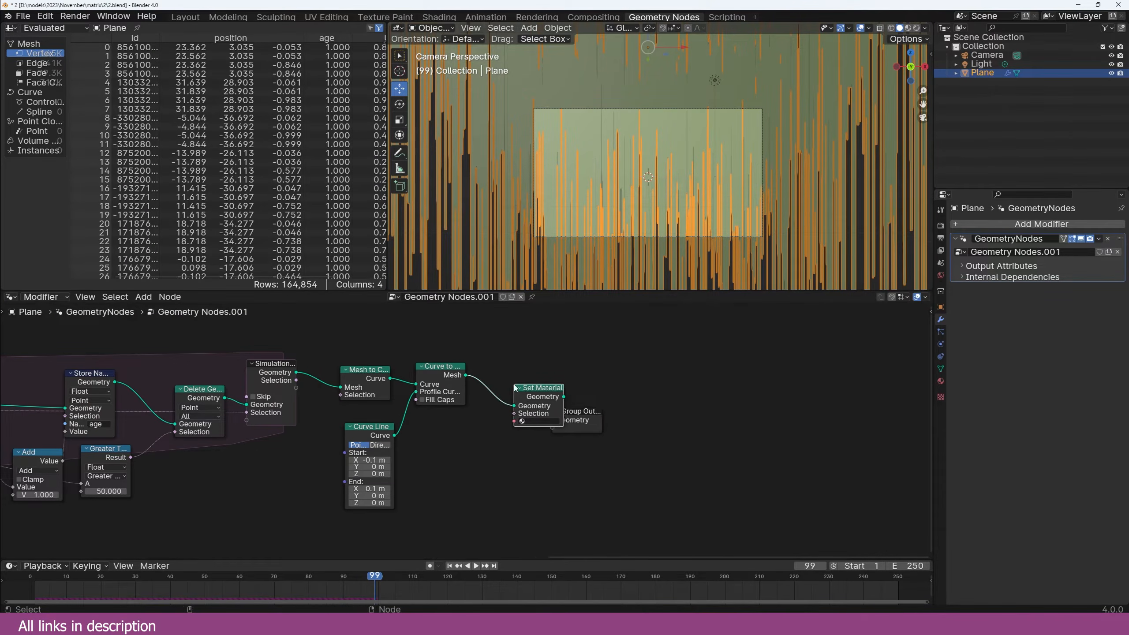
# Step: Create a material named lines on the plane, assign it in the Set Material node and save the file
pyautogui.click(940, 380)
pyautogui.click(1085, 257)
pyautogui.doubleClick(1055, 260)
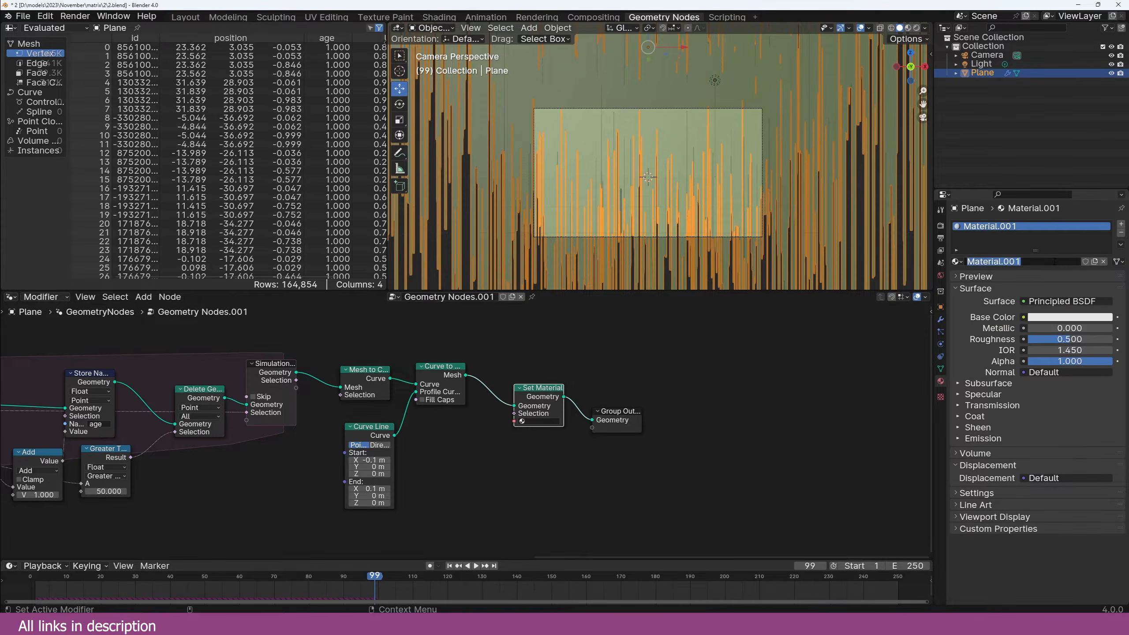
pyautogui.write('lines')
pyautogui.press('Return')
pyautogui.hotkey('ctrl', 's')
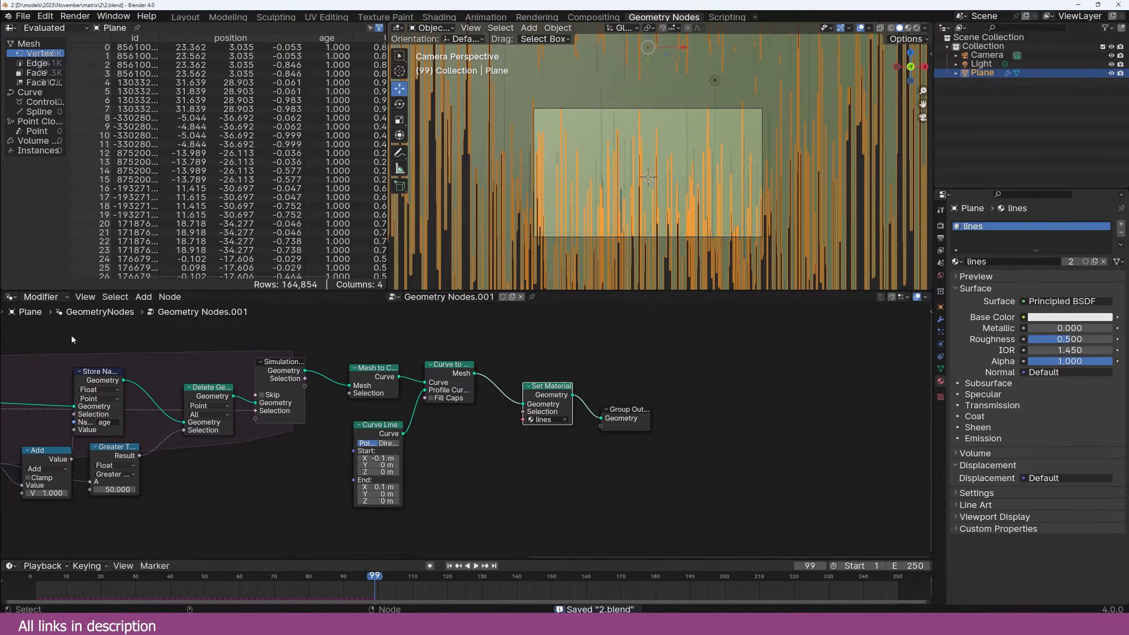
# Step: Spread out Curve to Mesh, Set Material and Group Output to make room after the Mesh to Curve node
pyautogui.click(10, 297)
pyautogui.click(51, 379)
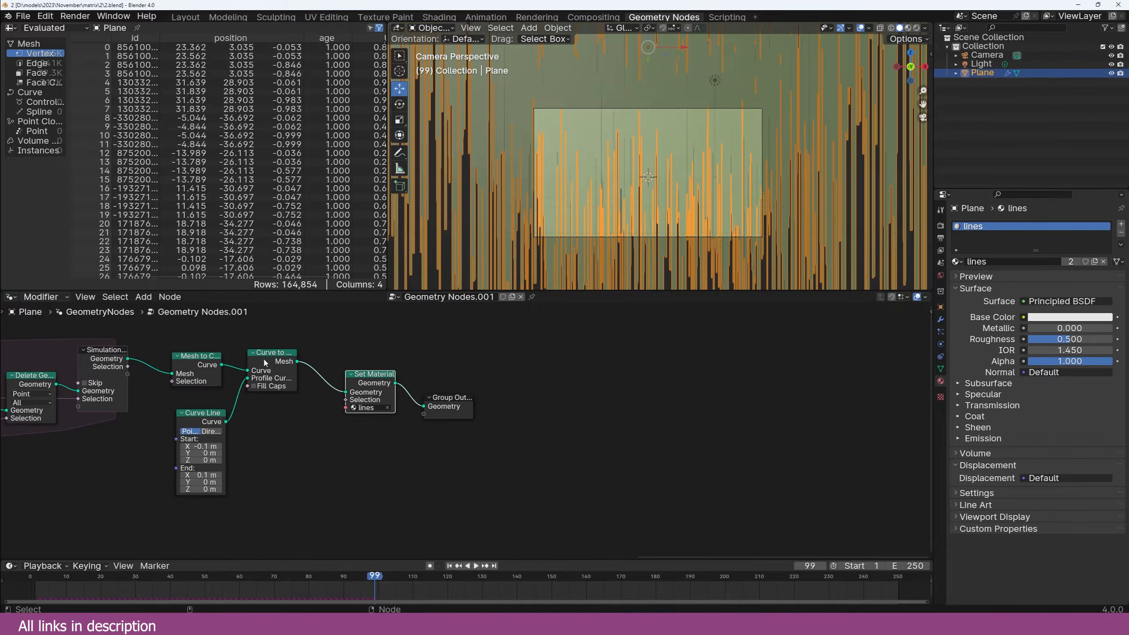
pyautogui.moveTo(552, 362); pyautogui.dragTo(251, 428)
pyautogui.moveTo(535, 386); pyautogui.dragTo(384, 382)
pyautogui.moveTo(459, 411); pyautogui.dragTo(519, 406)
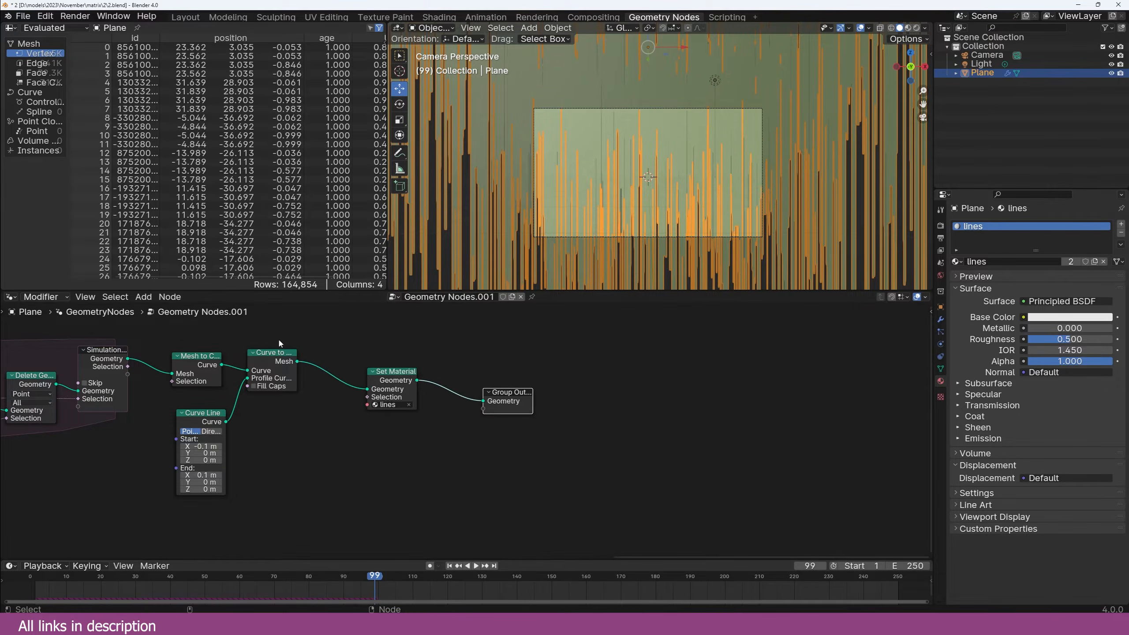
pyautogui.moveTo(266, 345); pyautogui.dragTo(382, 352)
pyautogui.click(215, 332)
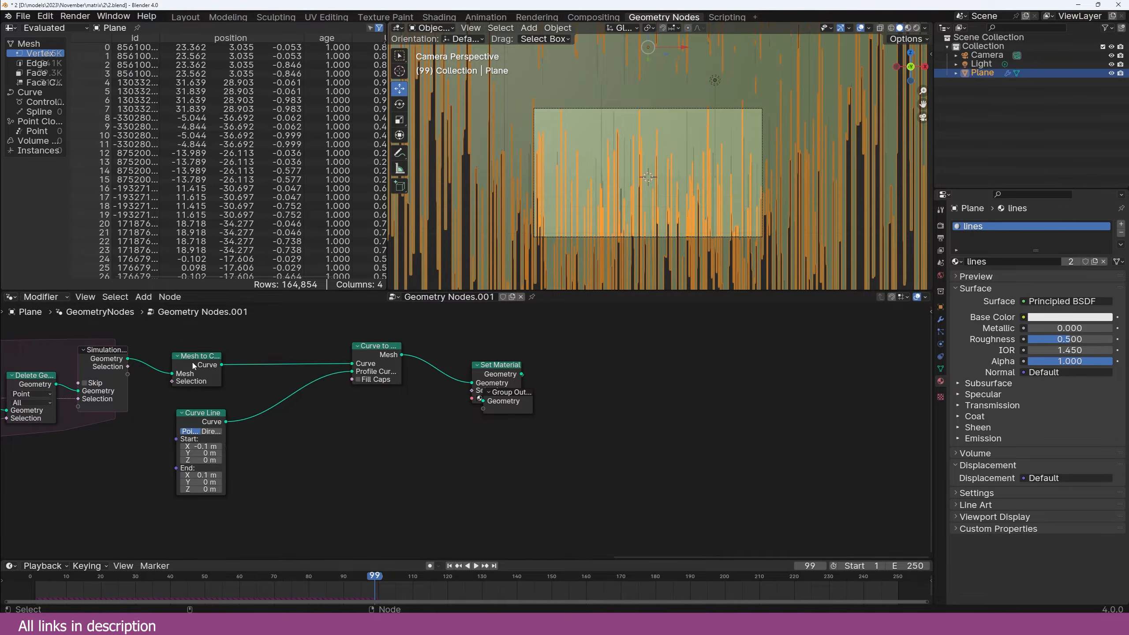
pyautogui.moveTo(192, 366); pyautogui.dragTo(187, 342)
# Step: Insert a Store Named Attribute node named length between Mesh to Curve and Curve to Mesh
pyautogui.moveTo(262, 345); pyautogui.dragTo(282, 363, button='middle')
pyautogui.hotkey('shift', 'a')
pyautogui.write('s')
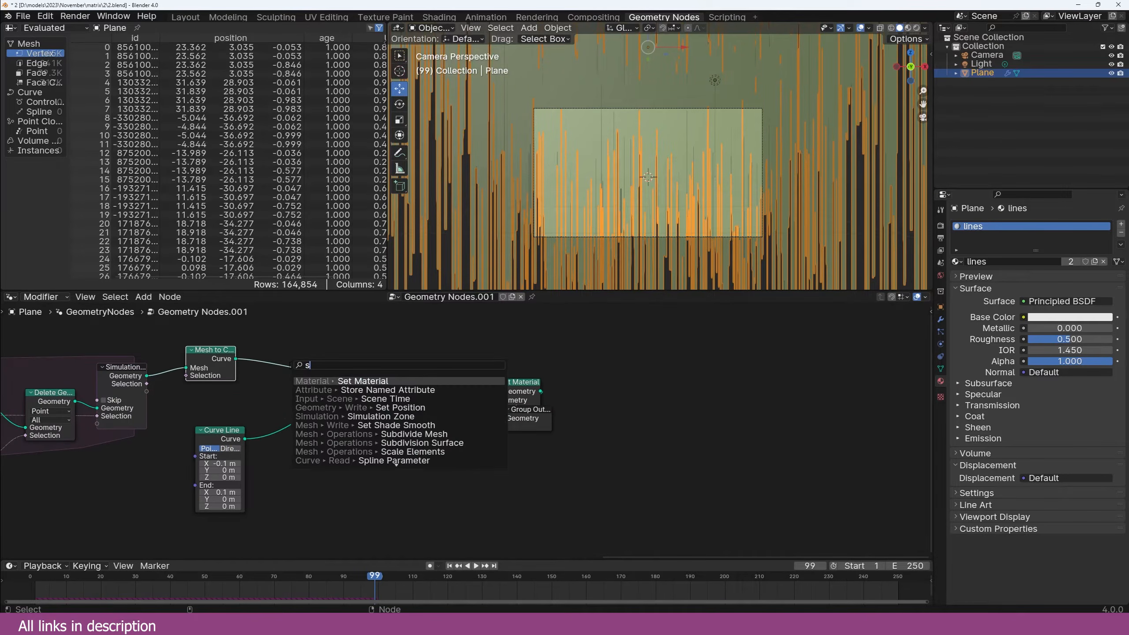
pyautogui.click(361, 390)
pyautogui.click(262, 378)
pyautogui.moveTo(222, 431); pyautogui.dragTo(296, 466)
pyautogui.scroll(6, 295, 421)
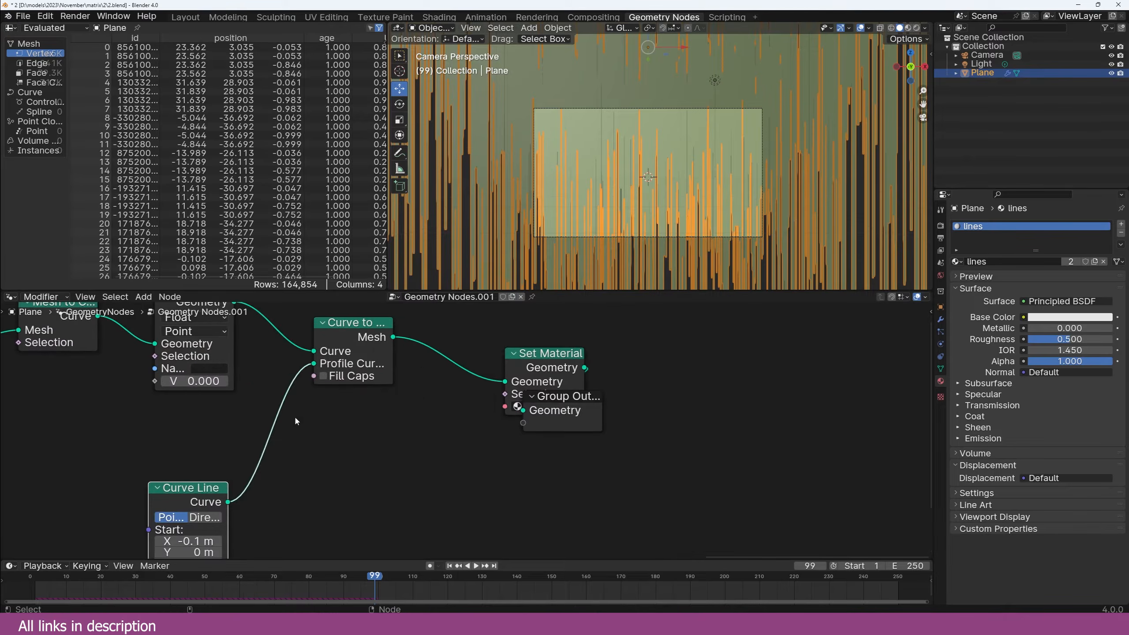
pyautogui.click(214, 367)
pyautogui.write('length')
pyautogui.press('Return')
# Step: Add a Spline Parameter node and feed its Factor into the Value of the length attribute node
pyautogui.moveTo(155, 388); pyautogui.dragTo(234, 386, button='middle')
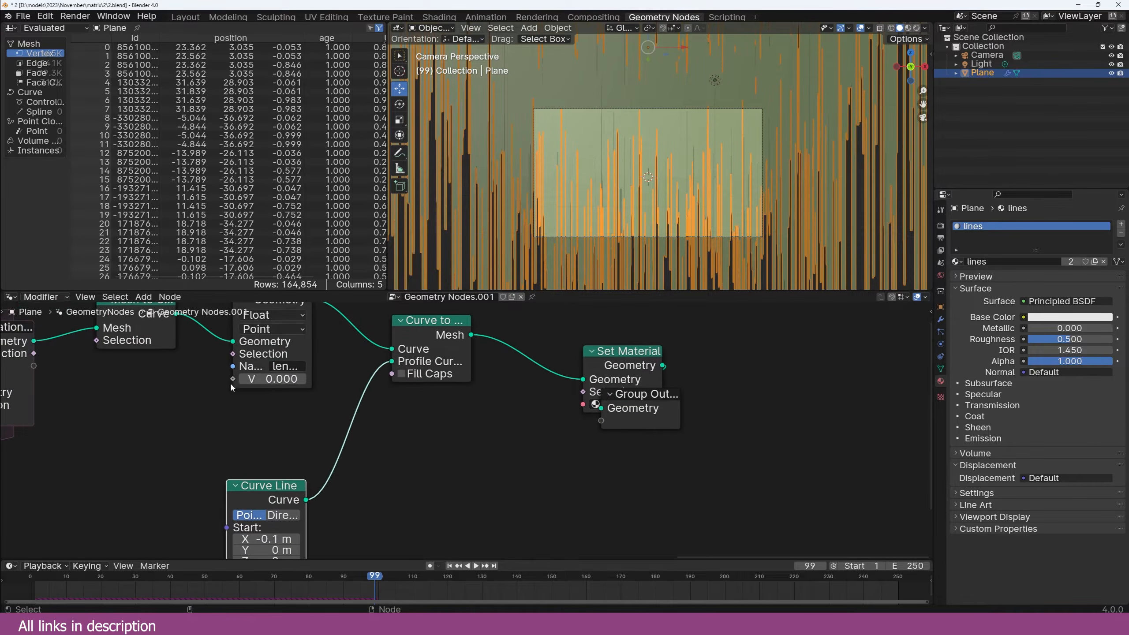
pyautogui.moveTo(233, 379); pyautogui.dragTo(129, 431)
pyautogui.write('spl')
pyautogui.click(77, 490)
pyautogui.click(91, 453)
pyautogui.moveTo(92, 454); pyautogui.dragTo(73, 413, button='middle')
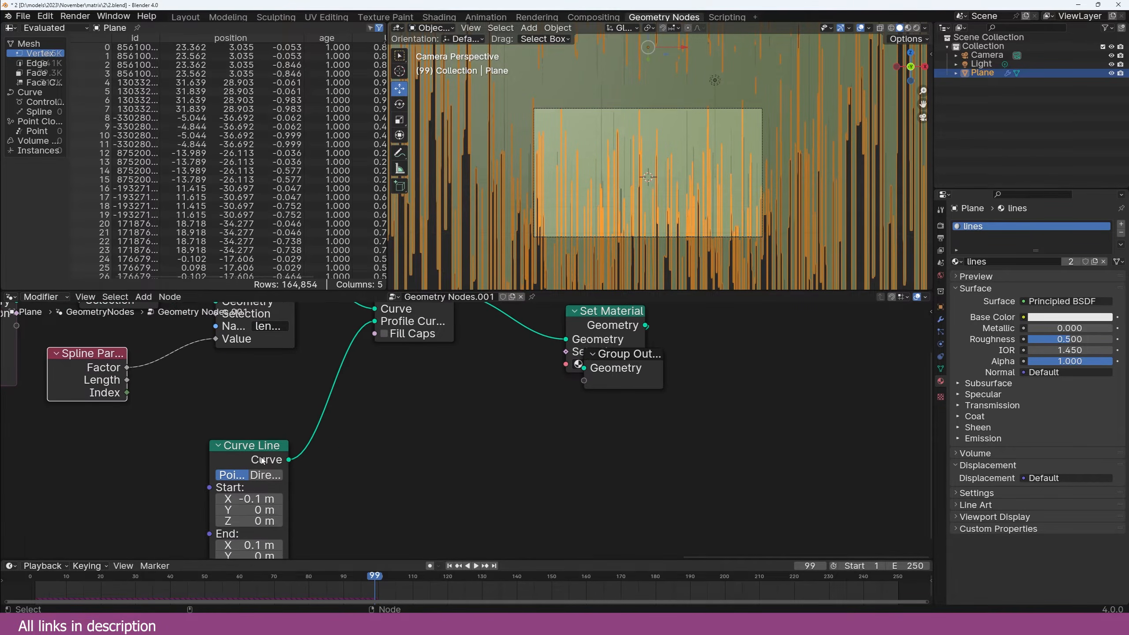
# Step: Duplicate Store Named Attribute after the Curve Line, name it width and feed Spline Parameter's Factor into its Value
pyautogui.moveTo(260, 454); pyautogui.dragTo(292, 409)
pyautogui.scroll(-2, 194, 378)
pyautogui.moveTo(258, 391); pyautogui.dragTo(217, 415, button='middle')
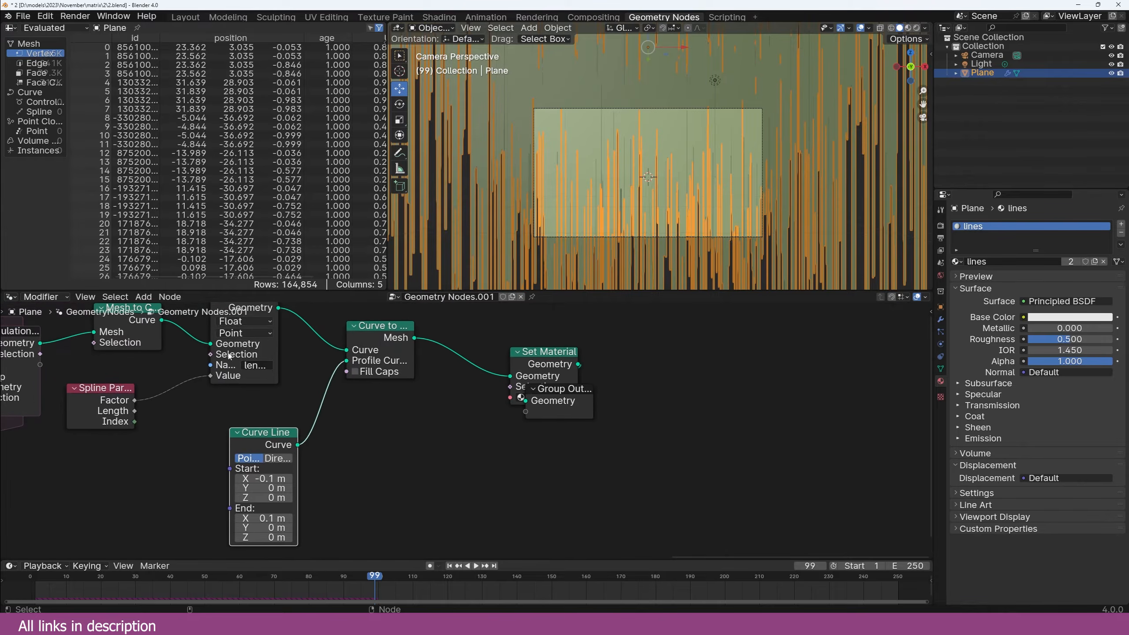
pyautogui.hotkey('shift', 'd')
pyautogui.click(375, 406)
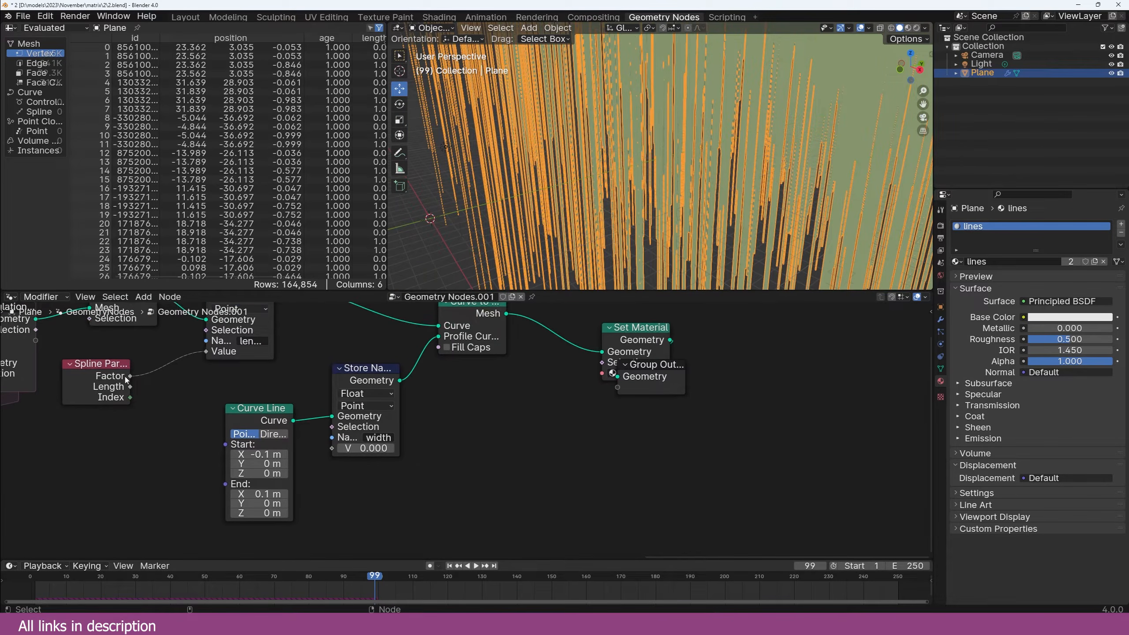
pyautogui.moveTo(129, 376); pyautogui.dragTo(332, 448)
# Step: Switch to the Shader Editor, add an Attribute node named length and preview it on the material output's Surface
pyautogui.click(11, 297)
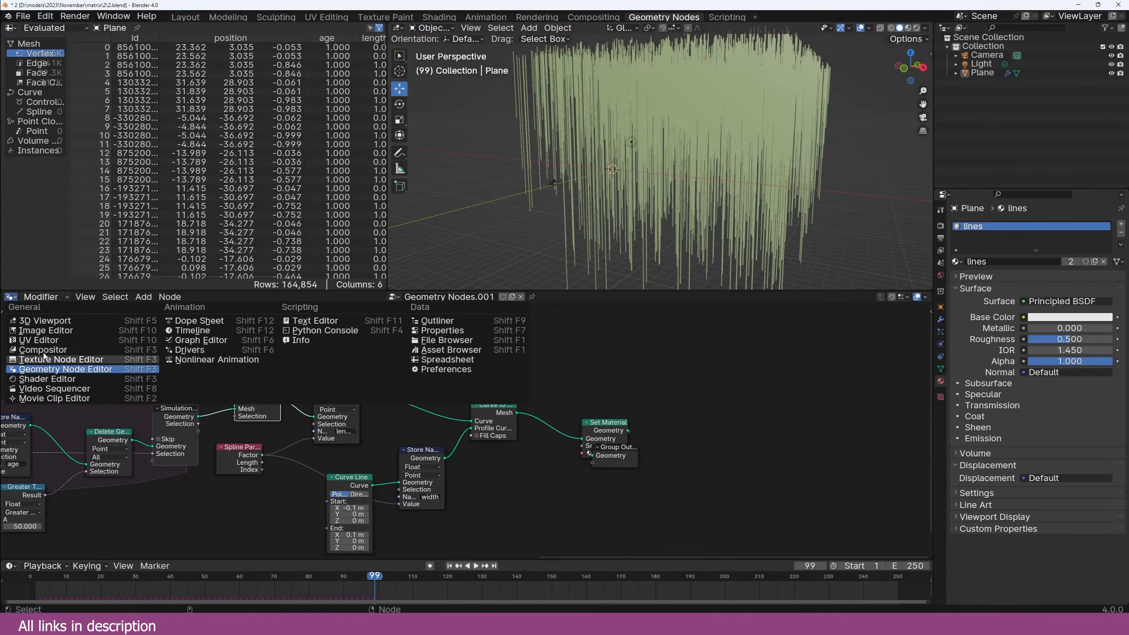
pyautogui.click(48, 378)
pyautogui.press('Home')
pyautogui.hotkey('shift', 'a')
pyautogui.click(357, 404)
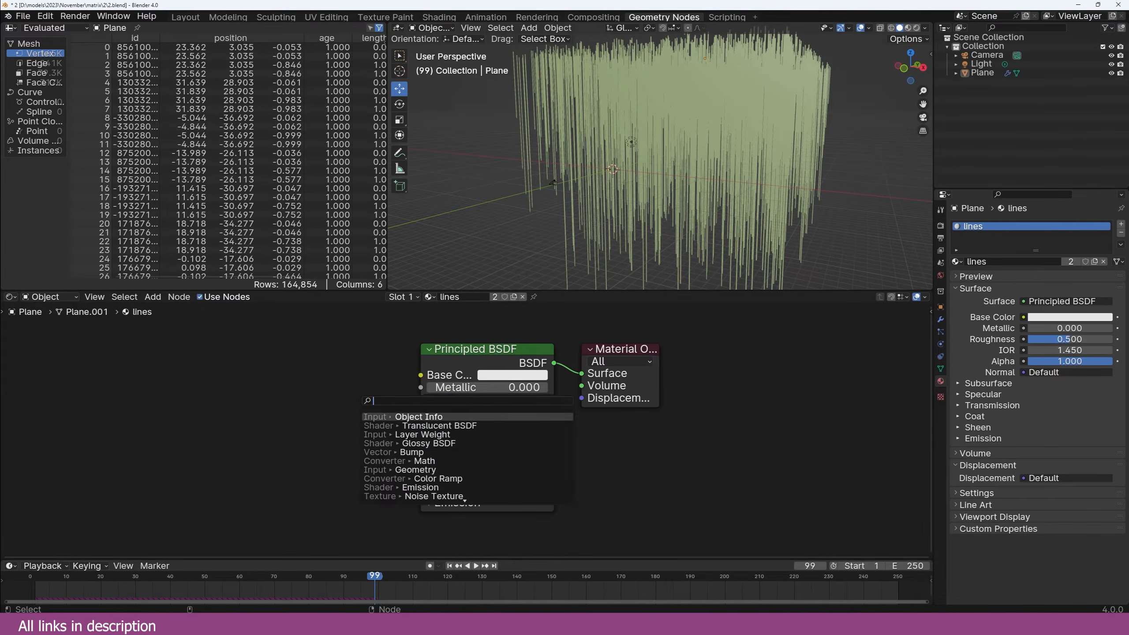
pyautogui.write('at')
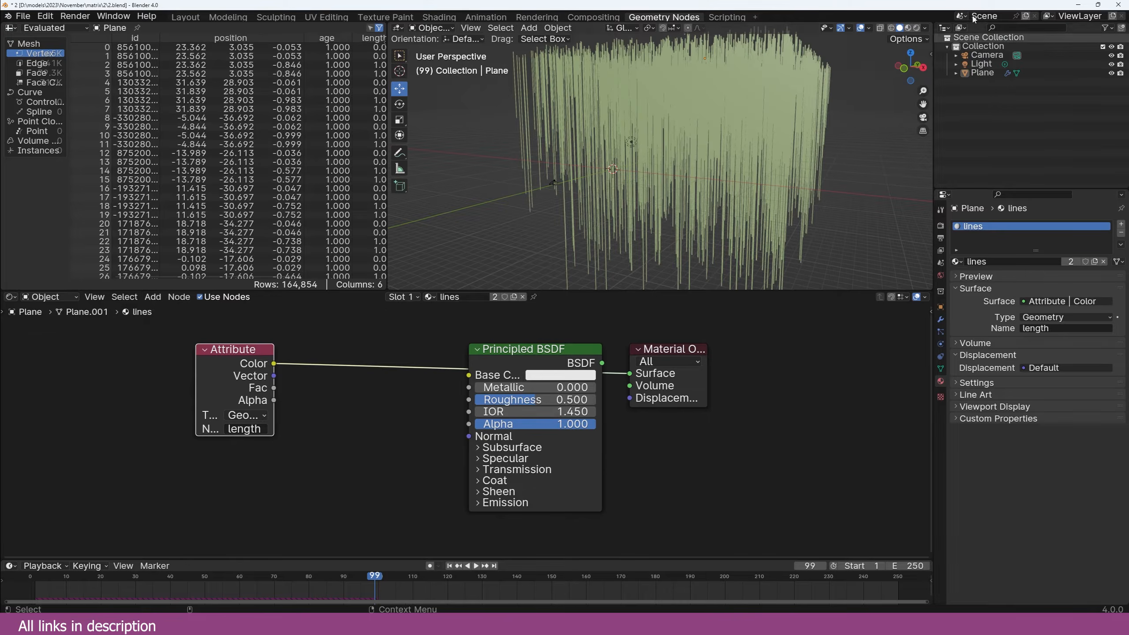
# Step: Show the strands in Material Preview shading and replace the spreadsheet with the Image Editor's green code rain reference
pyautogui.click(908, 28)
pyautogui.scroll(3, 680, 173)
pyautogui.moveTo(676, 176); pyautogui.dragTo(696, 186, button='middle')
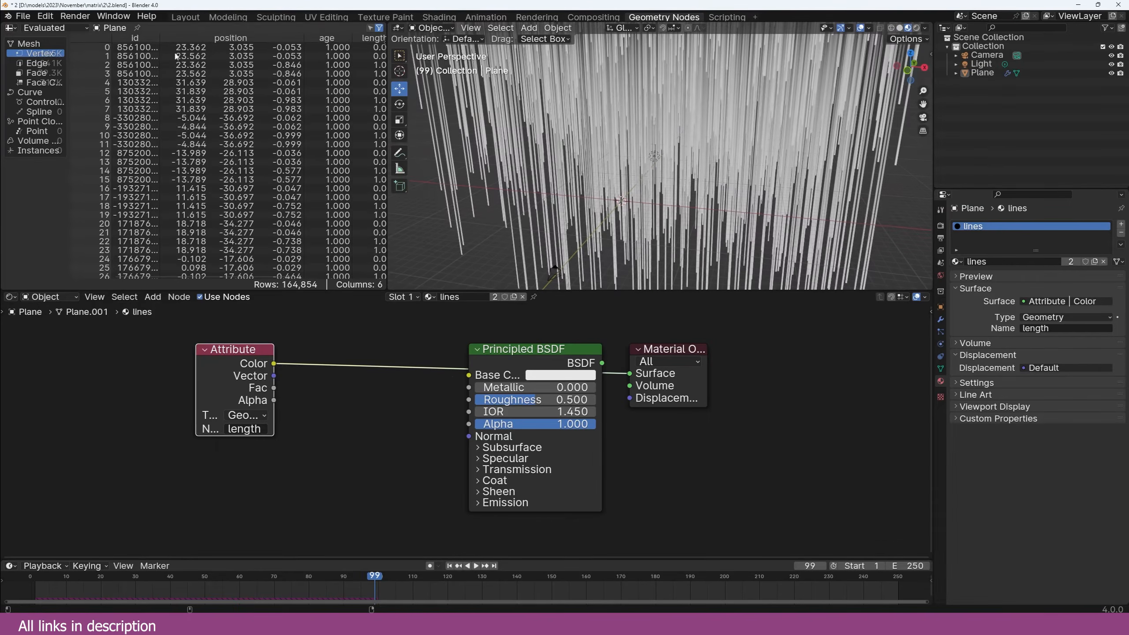
pyautogui.hotkey('shift', 'F10')
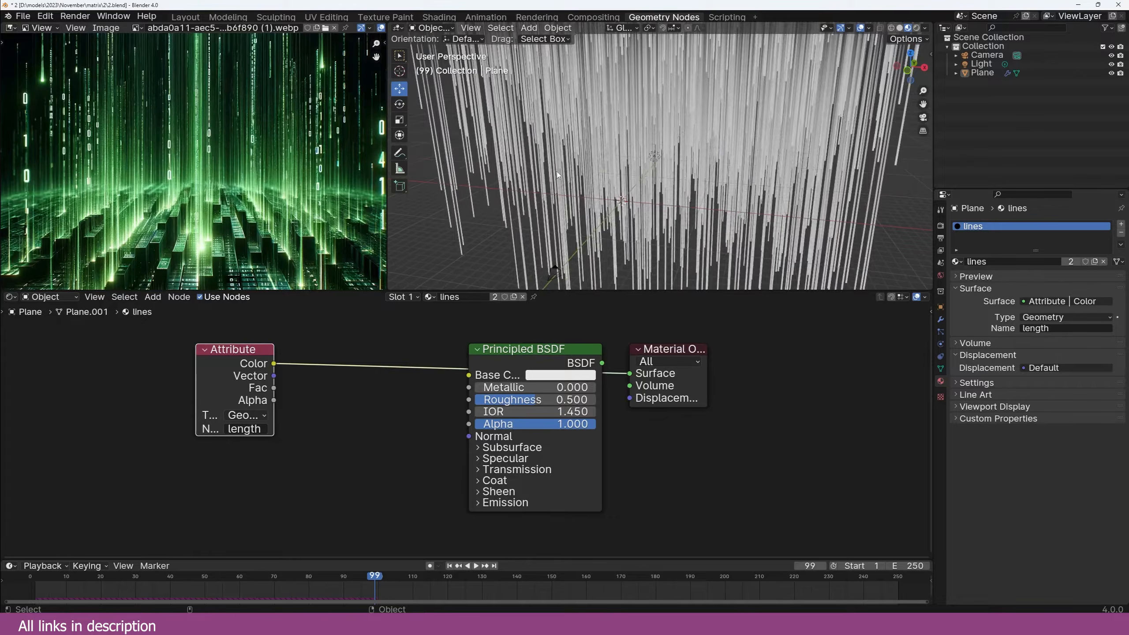
pyautogui.moveTo(618, 192); pyautogui.dragTo(552, 149, button='middle')
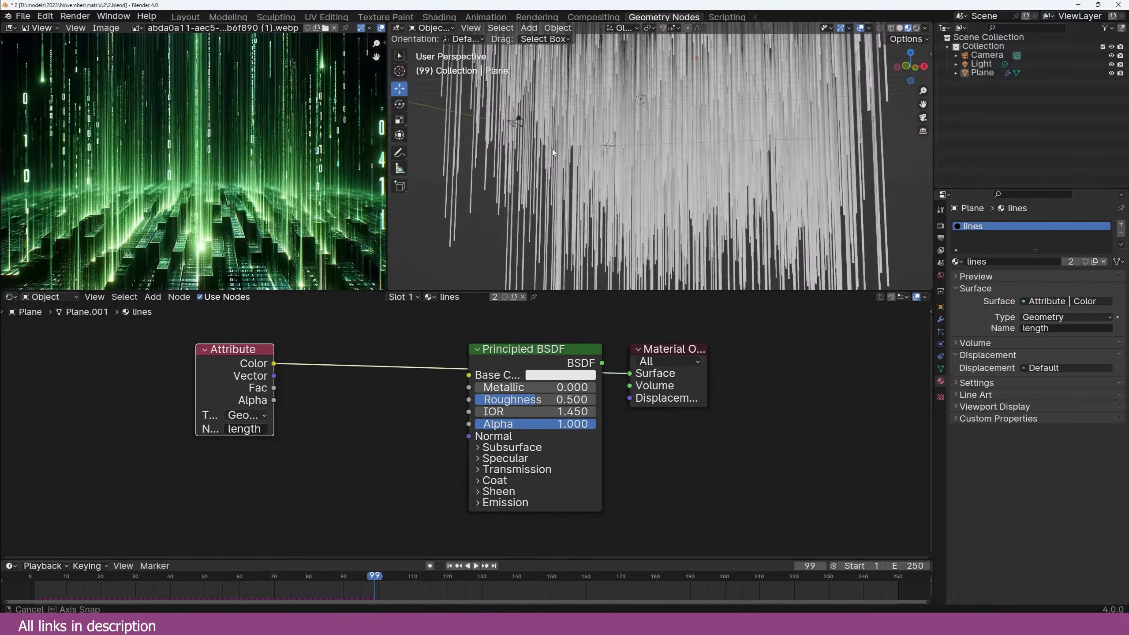
# Step: Replace the Principled BSDF with an Emission shader driven by the Attribute's Color and connected to Surface
pyautogui.scroll(-2, 495, 361)
pyautogui.click(539, 361)
pyautogui.moveTo(539, 361)
pyautogui.mouseDown(button='middle')
pyautogui.moveTo(565, 353)
pyautogui.moveTo(544, 352)
pyautogui.mouseUp(button='middle')
pyautogui.press('x')
pyautogui.hotkey('shift', 'a')
pyautogui.click(435, 348)
pyautogui.write('e')
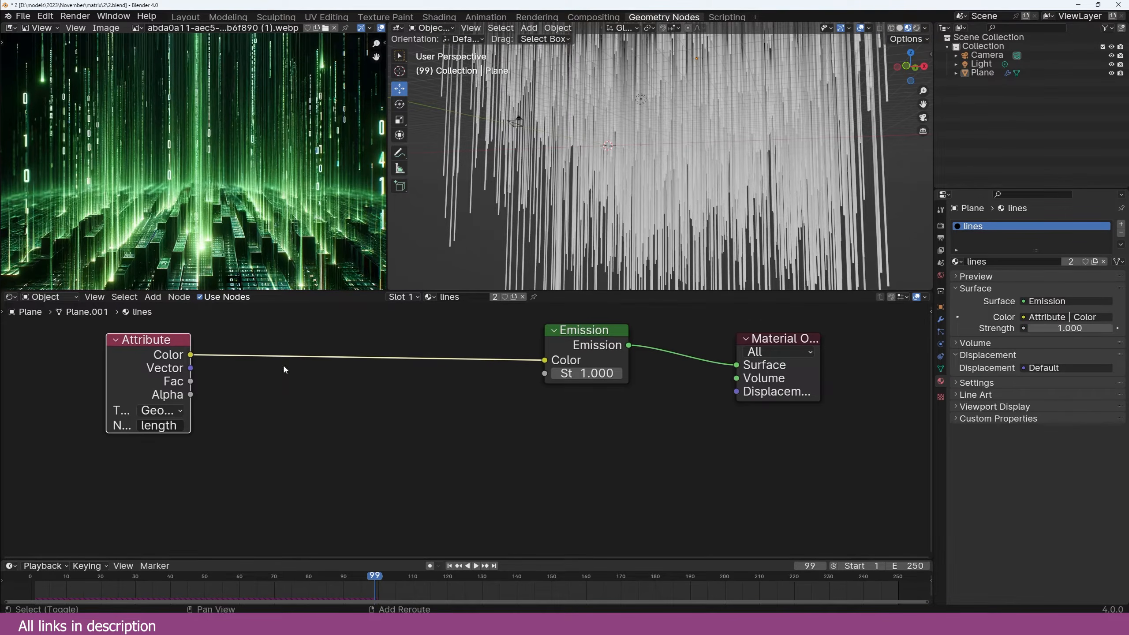
# Step: Insert a Color Ramp node between the Attribute and Emission nodes
pyautogui.hotkey('shift', 'a')
pyautogui.click(285, 366)
pyautogui.write('ra')
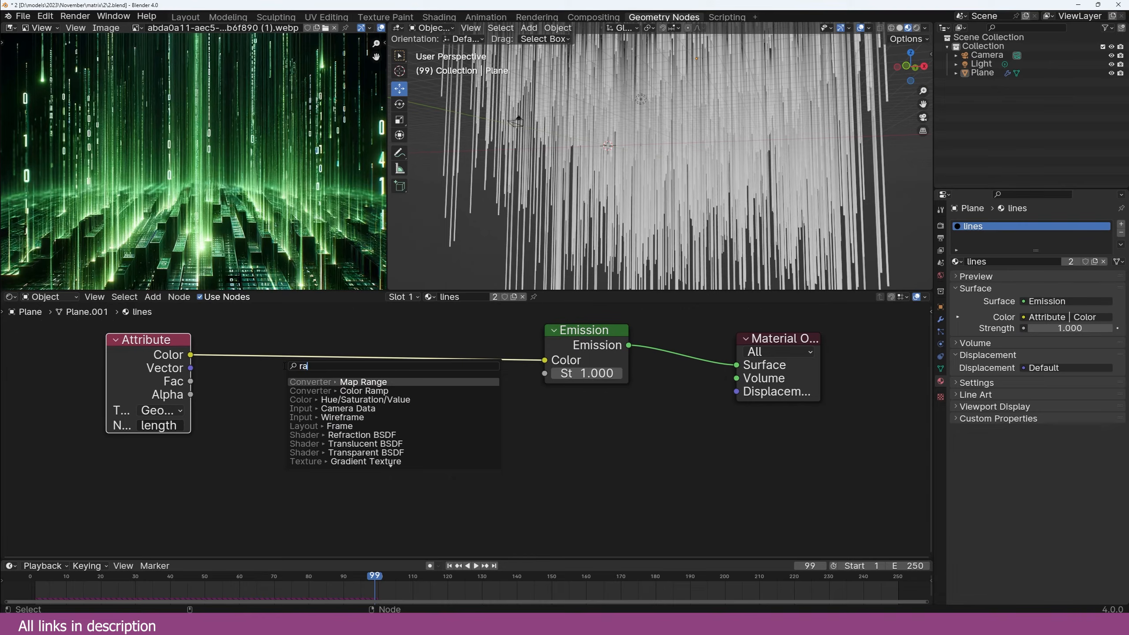
pyautogui.click(364, 390)
# Step: Colour the Color Ramp from bright green to a light green end, with the bright green stop at position 0.764
pyautogui.click(466, 421)
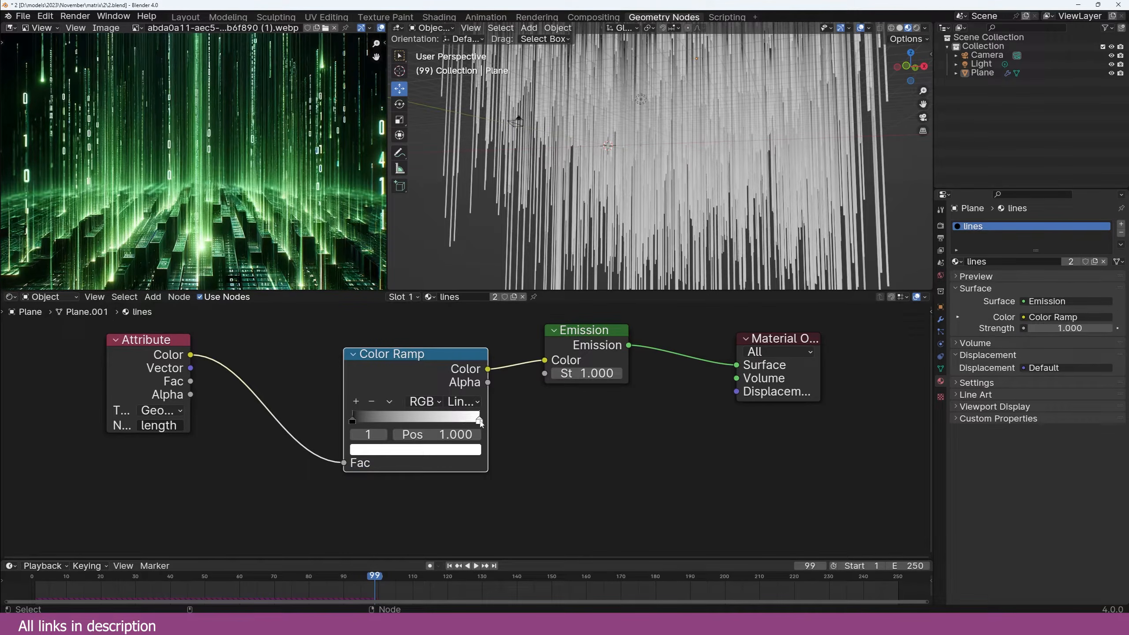
pyautogui.click(428, 451)
pyautogui.click(391, 331)
# Step: Add a Transparent BSDF and combine it with the Emission in a Mix Shader whose Fac comes from the Attribute's Color
pyautogui.write('t')
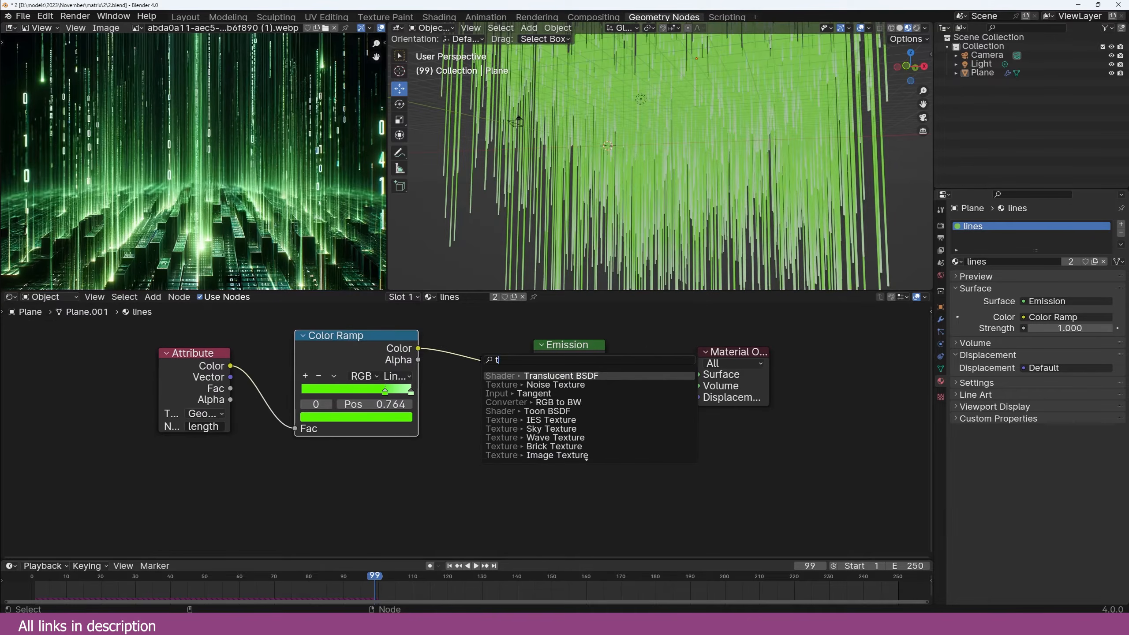
pyautogui.write('rans')
pyautogui.press('Return')
pyautogui.click(551, 444)
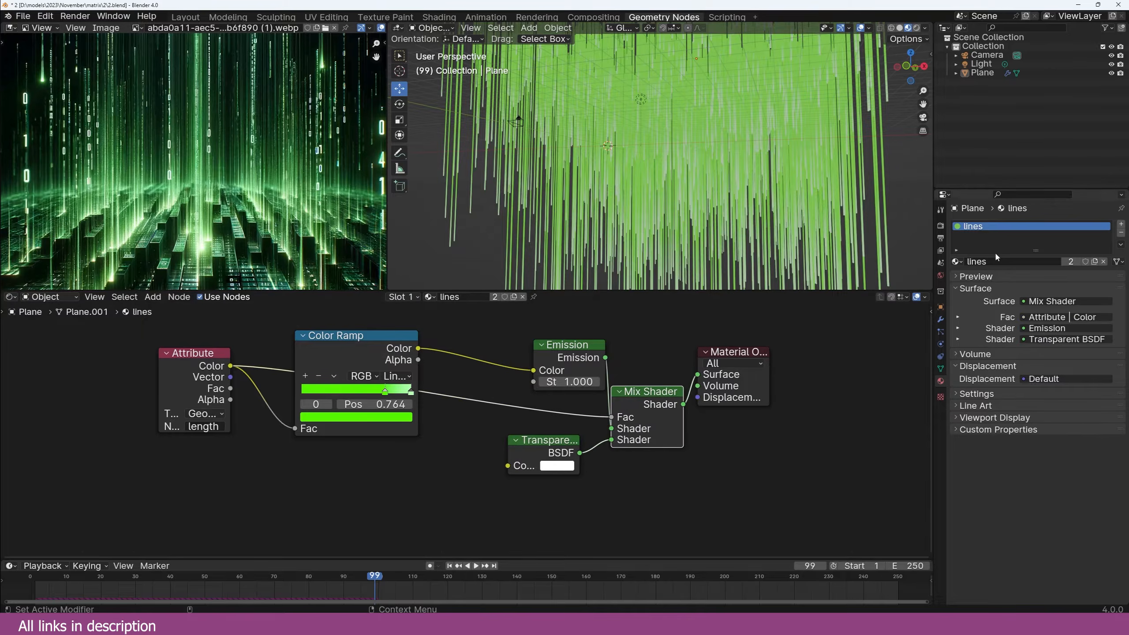
# Step: Set the scene's render engine to EEVEE in the render properties
pyautogui.click(940, 225)
pyautogui.click(1051, 223)
pyautogui.click(1053, 235)
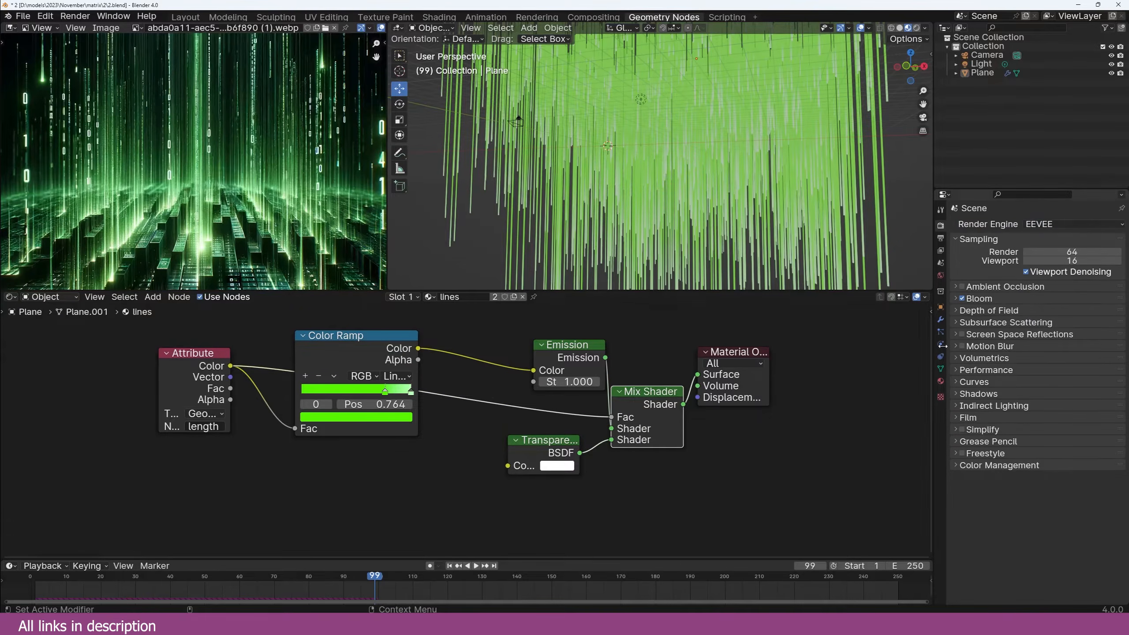
# Step: Set the lines material's Blend Mode to Alpha Blend and its Shadow Mode to None
pyautogui.click(941, 382)
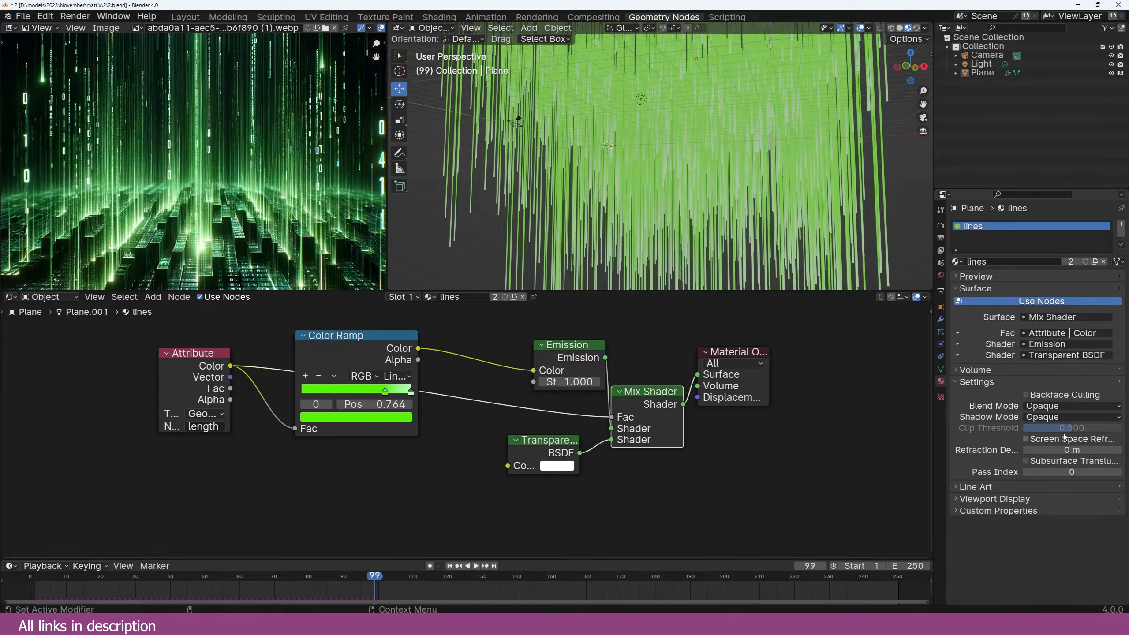
pyautogui.click(1077, 406)
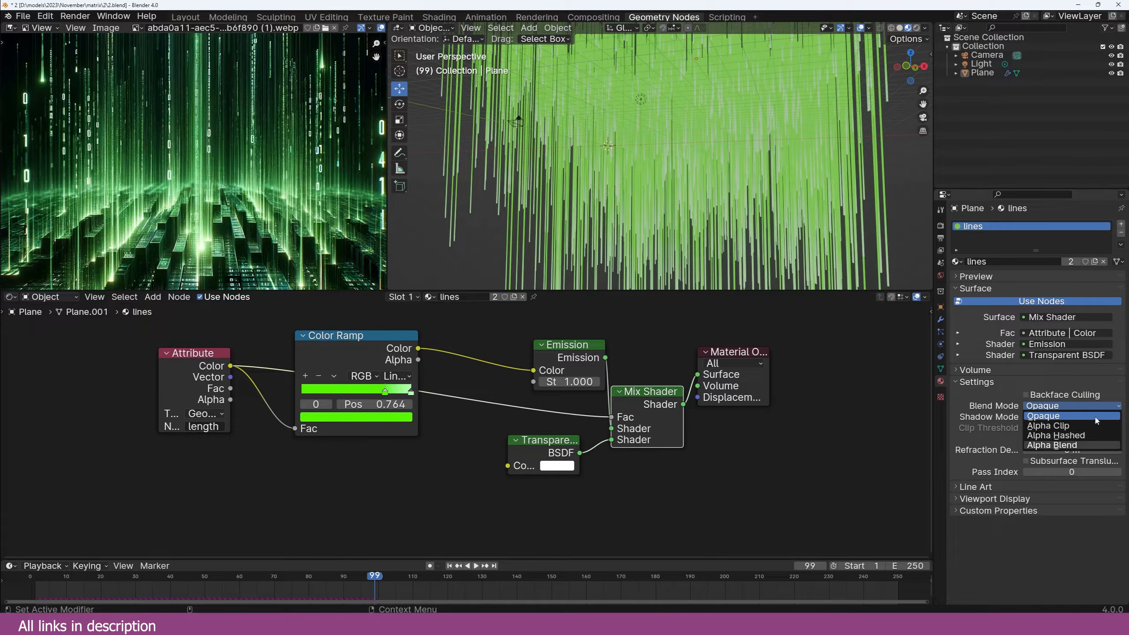
pyautogui.click(1071, 445)
pyautogui.click(1079, 417)
pyautogui.click(1071, 426)
pyautogui.scroll(-3, 768, 134)
pyautogui.moveTo(769, 134); pyautogui.dragTo(764, 146, button='middle')
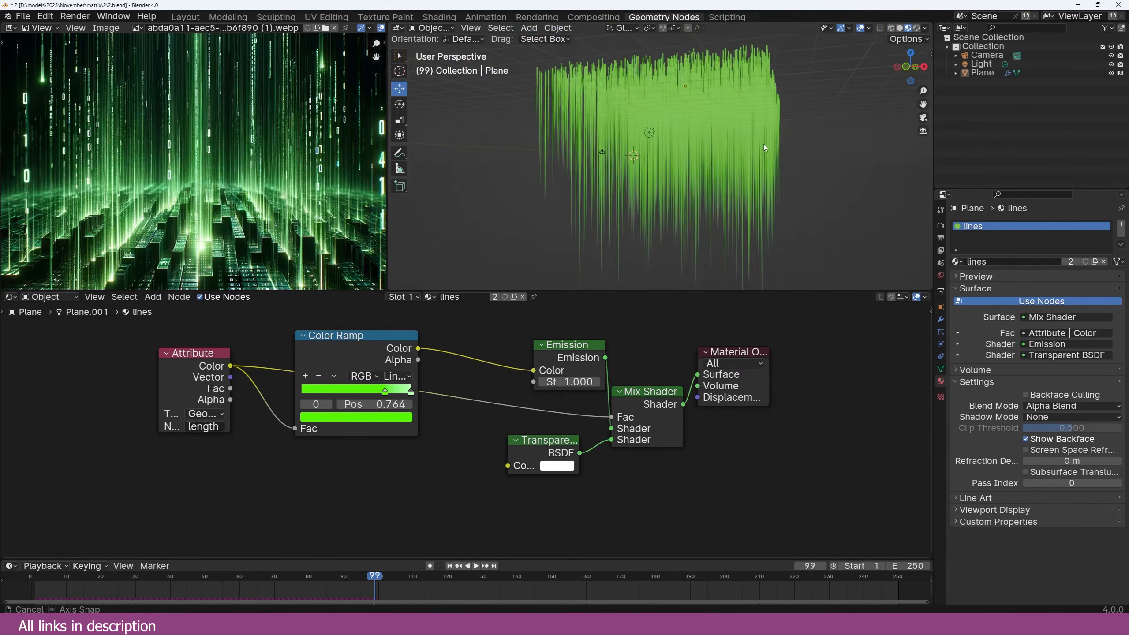
pyautogui.scroll(3, 786, 404)
# Step: Swap the Emission and Transparent BSDF inputs of the Mix Shader and play the animation to check the fade
pyautogui.moveTo(933, 403); pyautogui.dragTo(829, 403)
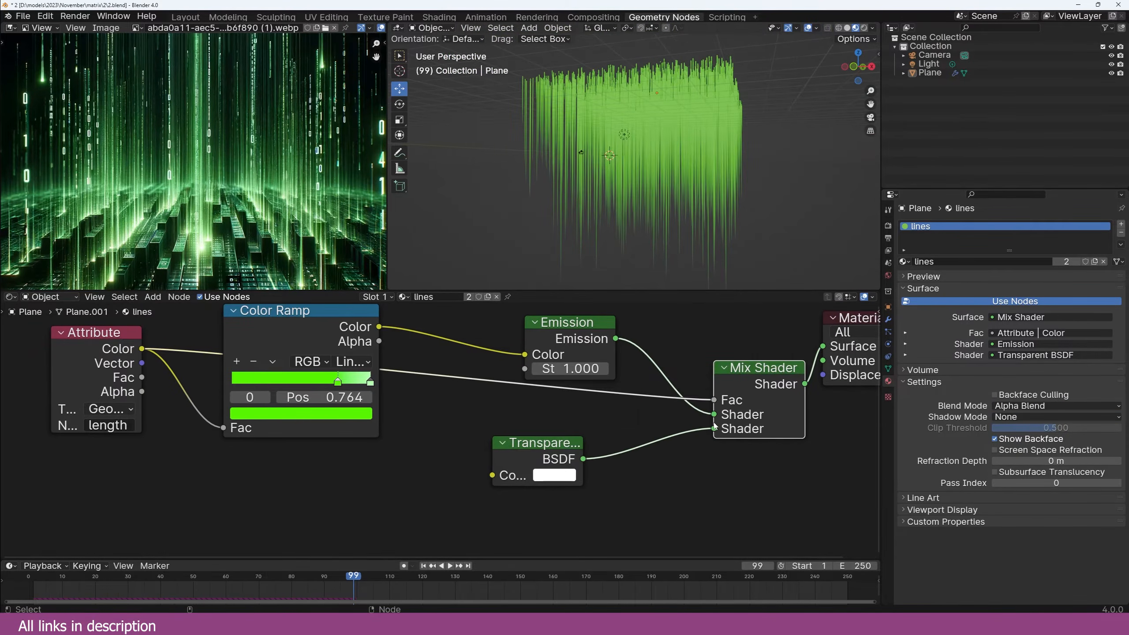
pyautogui.moveTo(714, 427)
pyautogui.mouseDown()
pyautogui.moveTo(703, 428)
pyautogui.moveTo(716, 414)
pyautogui.mouseUp()
pyautogui.moveTo(683, 221); pyautogui.dragTo(647, 249, button='middle')
pyautogui.scroll(2, 646, 250)
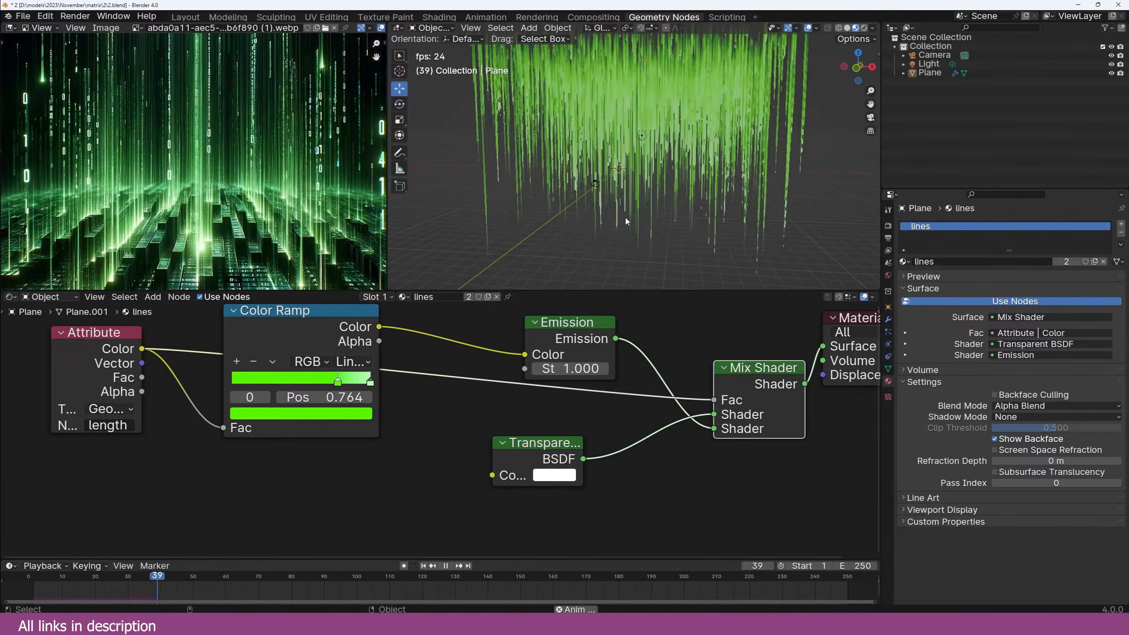
pyautogui.press('space')
pyautogui.moveTo(628, 224); pyautogui.dragTo(603, 268, button='middle')
# Step: Add a Glossy BSDF above the Emission node and combine the two in a new Mix Shader
pyautogui.moveTo(434, 416); pyautogui.dragTo(524, 406, button='middle')
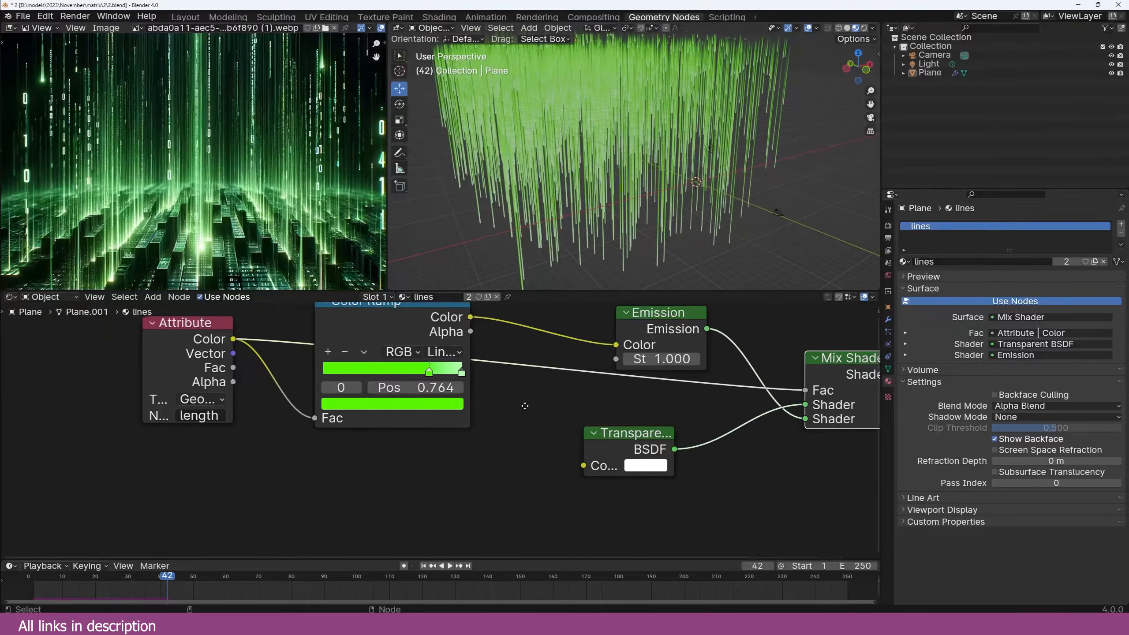
pyautogui.scroll(-3, 542, 415)
pyautogui.moveTo(631, 336); pyautogui.dragTo(625, 350)
pyautogui.moveTo(445, 329); pyautogui.dragTo(439, 340)
pyautogui.moveTo(598, 350); pyautogui.dragTo(595, 385, button='middle')
pyautogui.hotkey('shift', 'a')
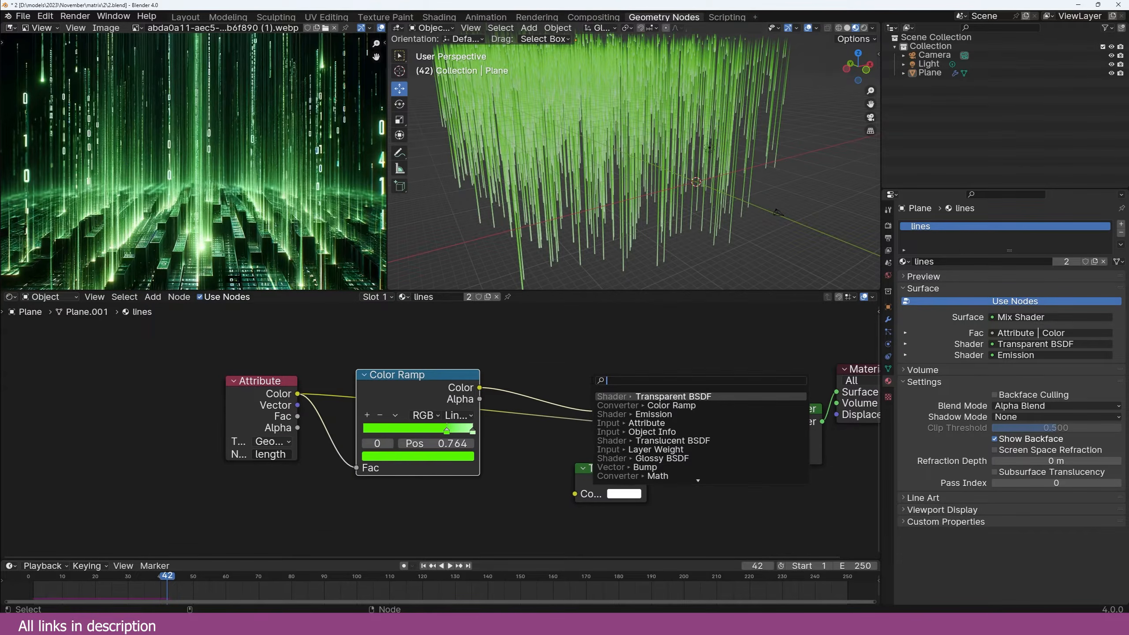
pyautogui.write('di')
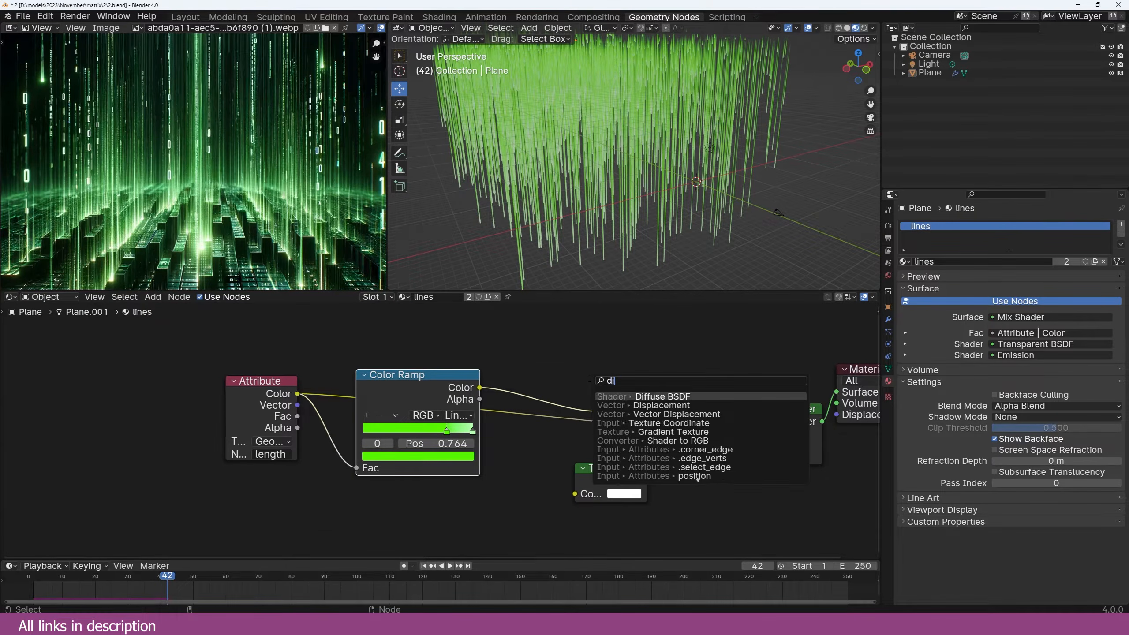
pyautogui.click(651, 396)
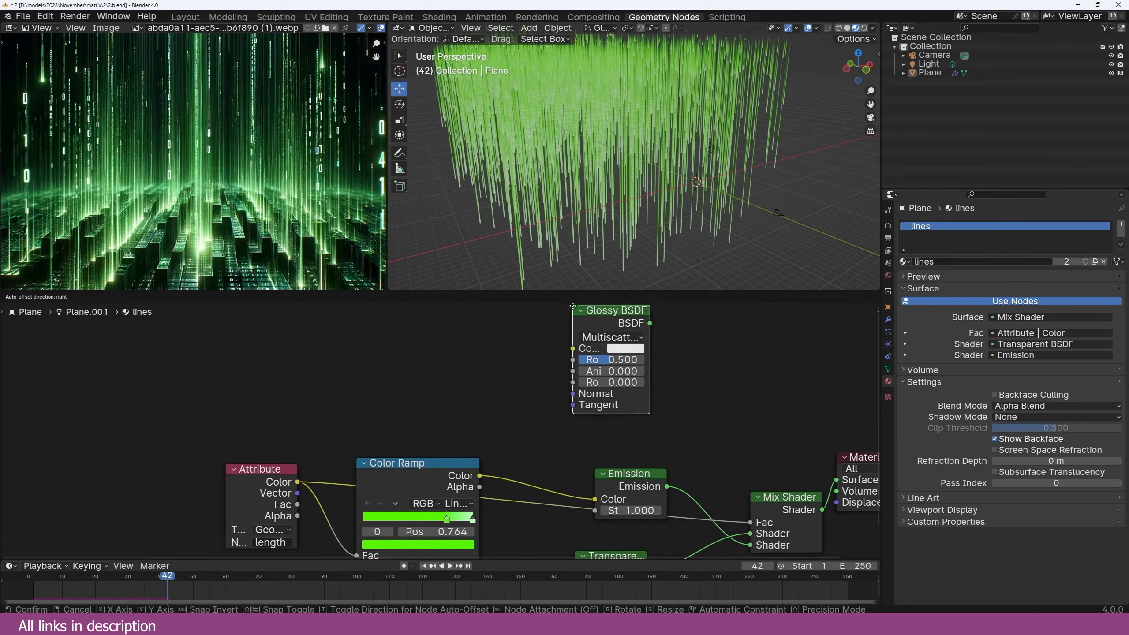
pyautogui.click(573, 306)
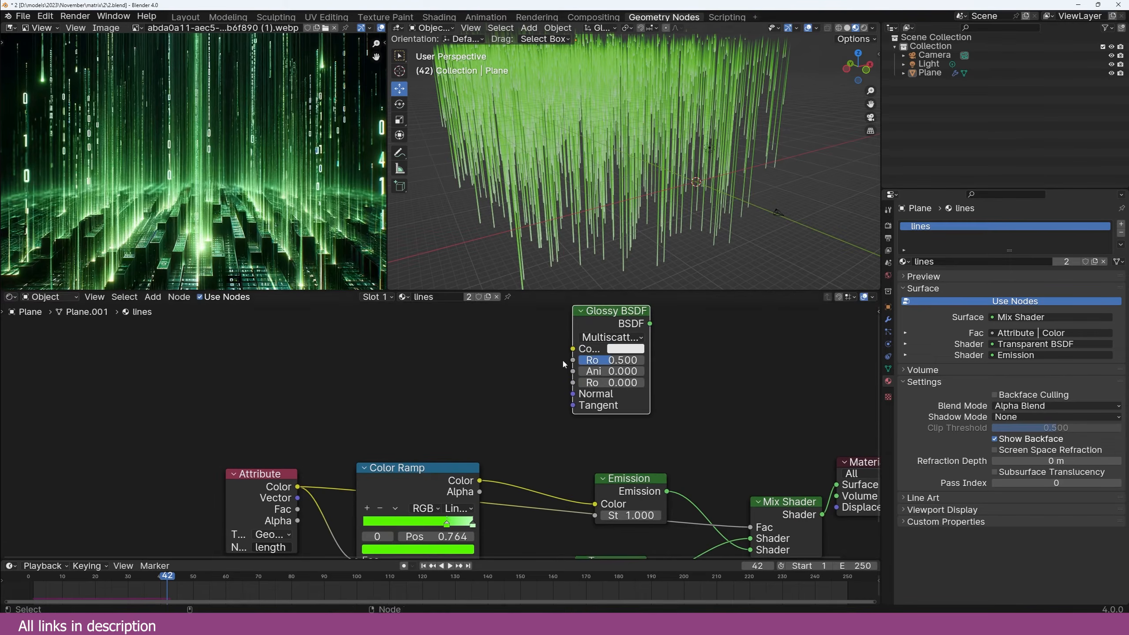
pyautogui.moveTo(582, 321); pyautogui.dragTo(584, 343)
pyautogui.keyDown('ctrl'); pyautogui.keyDown('shift'); pyautogui.moveTo(624, 481); pyautogui.dragTo(617, 360, button='right'); pyautogui.keyUp('shift'); pyautogui.keyUp('ctrl')
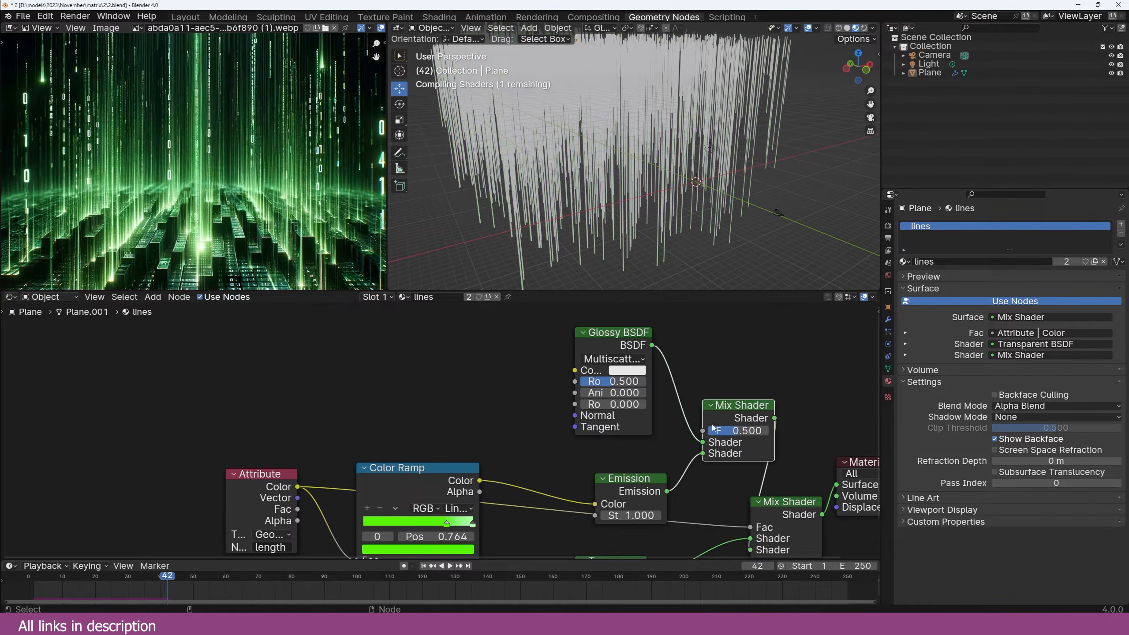
# Step: Drive the Glossy BSDF's color with a copied green Color Ramp and the new Mix Shader's Fac with a black-to-white ramp starting at 0.136
pyautogui.moveTo(607, 469); pyautogui.dragTo(525, 448, button='middle')
pyautogui.moveTo(422, 359); pyautogui.dragTo(492, 350)
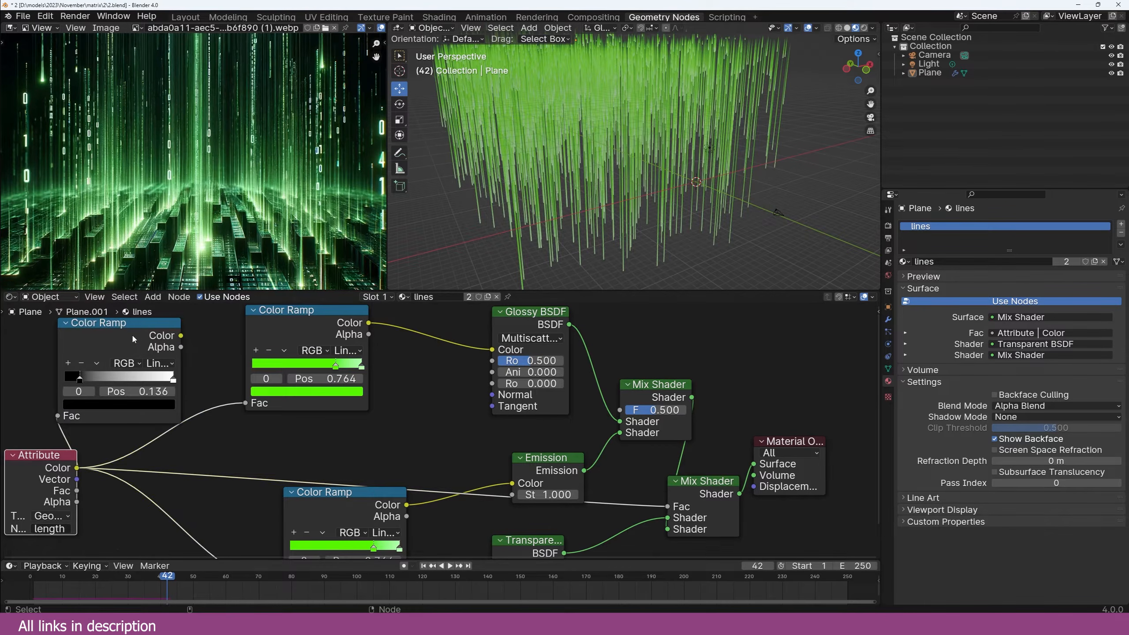
pyautogui.moveTo(131, 333); pyautogui.dragTo(171, 352)
pyautogui.keyDown('ctrl'); pyautogui.keyDown('shift'); pyautogui.click(171, 353); pyautogui.keyUp('shift'); pyautogui.keyUp('ctrl')
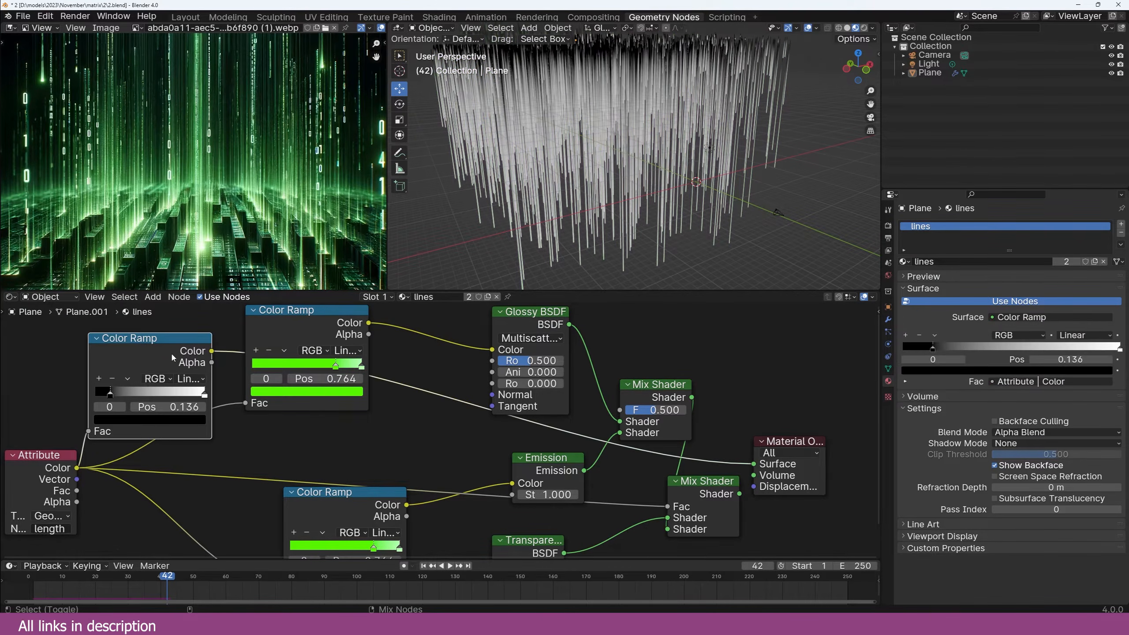
pyautogui.keyDown('ctrl'); pyautogui.keyDown('shift'); pyautogui.click(665, 400); pyautogui.keyUp('shift'); pyautogui.keyUp('ctrl')
pyautogui.press('Home')
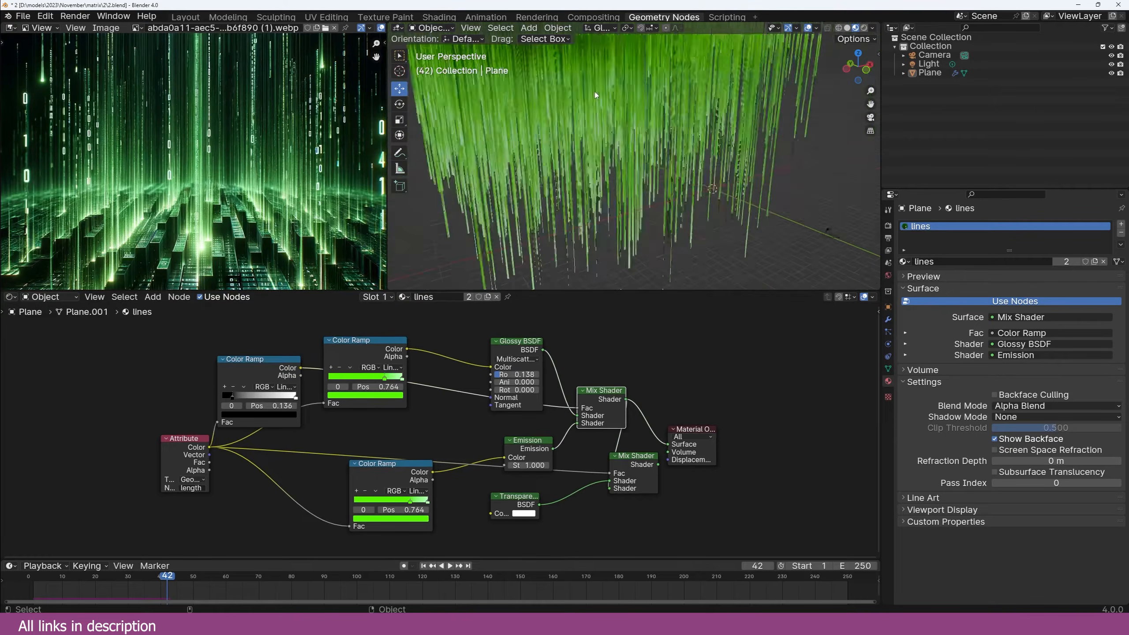
# Step: Set the Glossy BSDF's roughness to 0.277
pyautogui.moveTo(613, 165); pyautogui.dragTo(615, 172, button='middle')
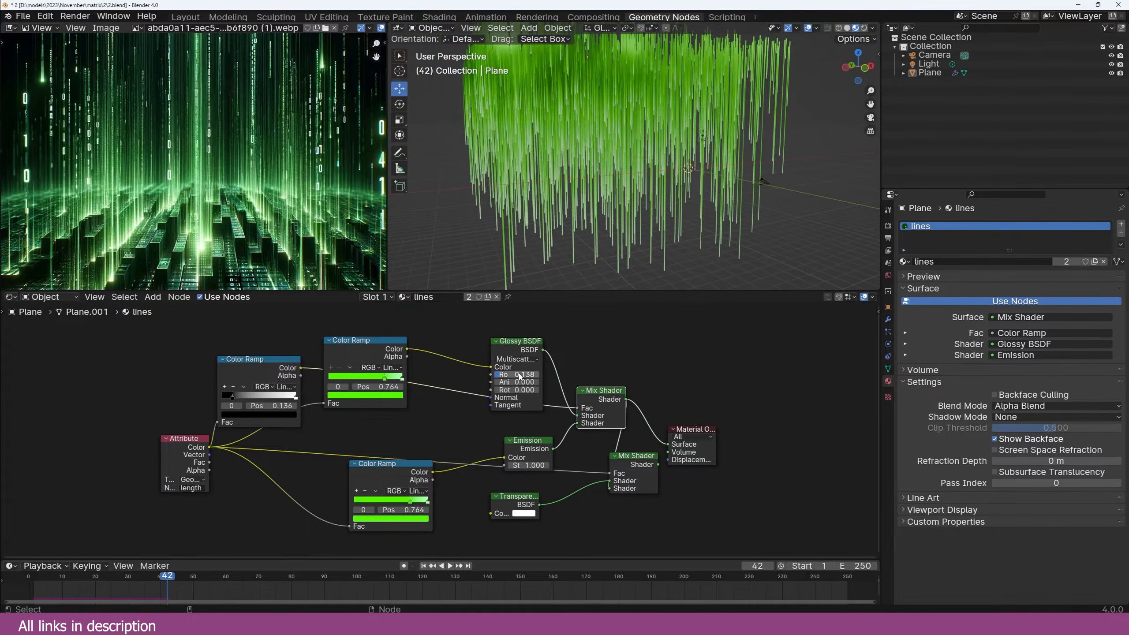
pyautogui.moveTo(519, 376); pyautogui.dragTo(538, 376)
pyautogui.moveTo(584, 178); pyautogui.dragTo(576, 214, button='middle')
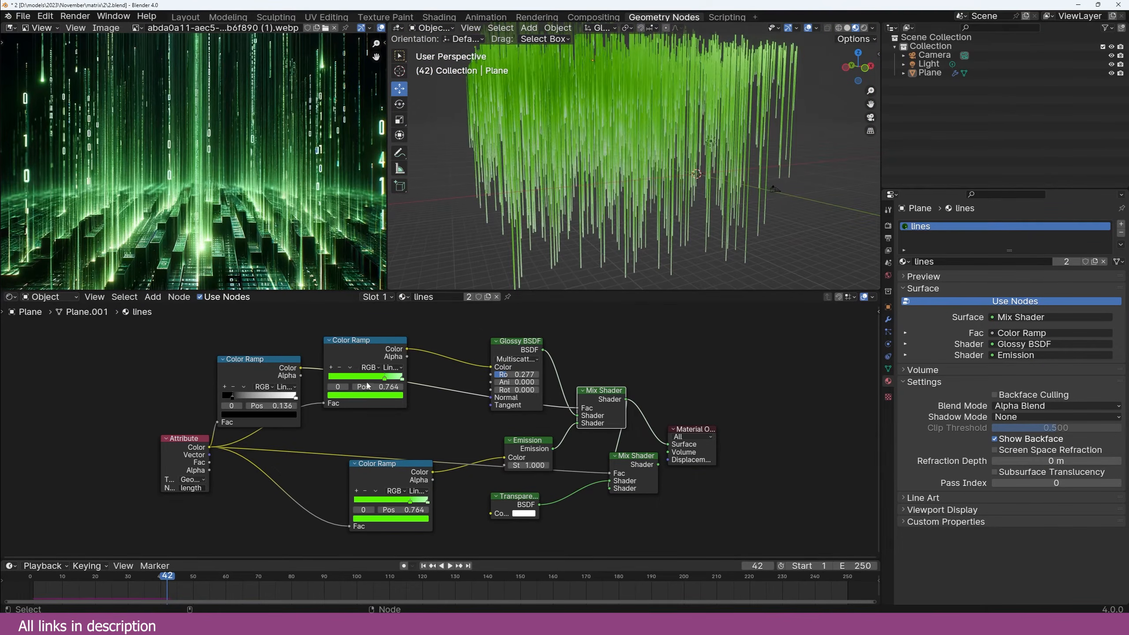
# Step: Move the black-to-white ramp's black stop to position 0.718 and set the Emission strength to 10
pyautogui.moveTo(235, 396); pyautogui.dragTo(288, 405)
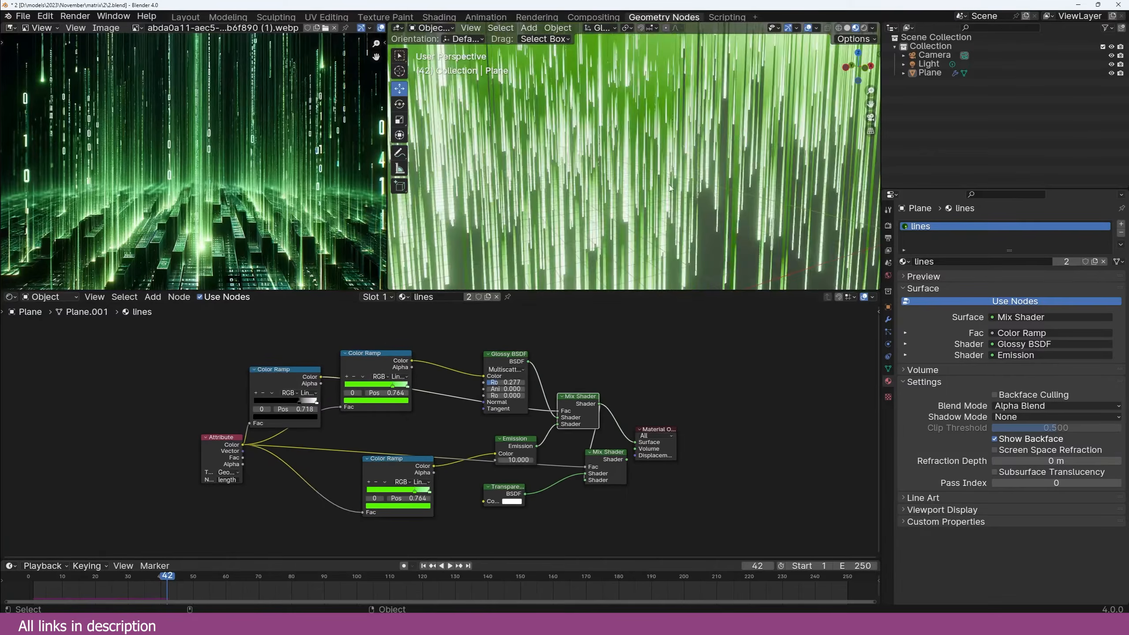
pyautogui.scroll(3, 786, 226)
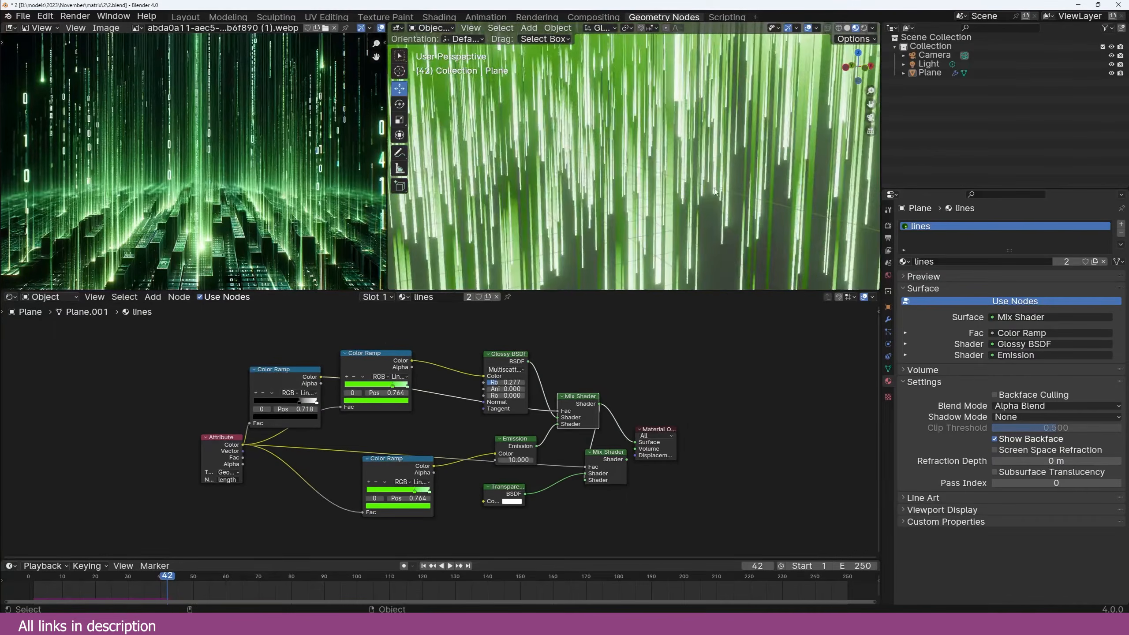
# Step: Duplicate the Attribute node, name the copy's attribute width and preview it on the material output's Surface
pyautogui.moveTo(204, 473); pyautogui.dragTo(278, 370, button='middle')
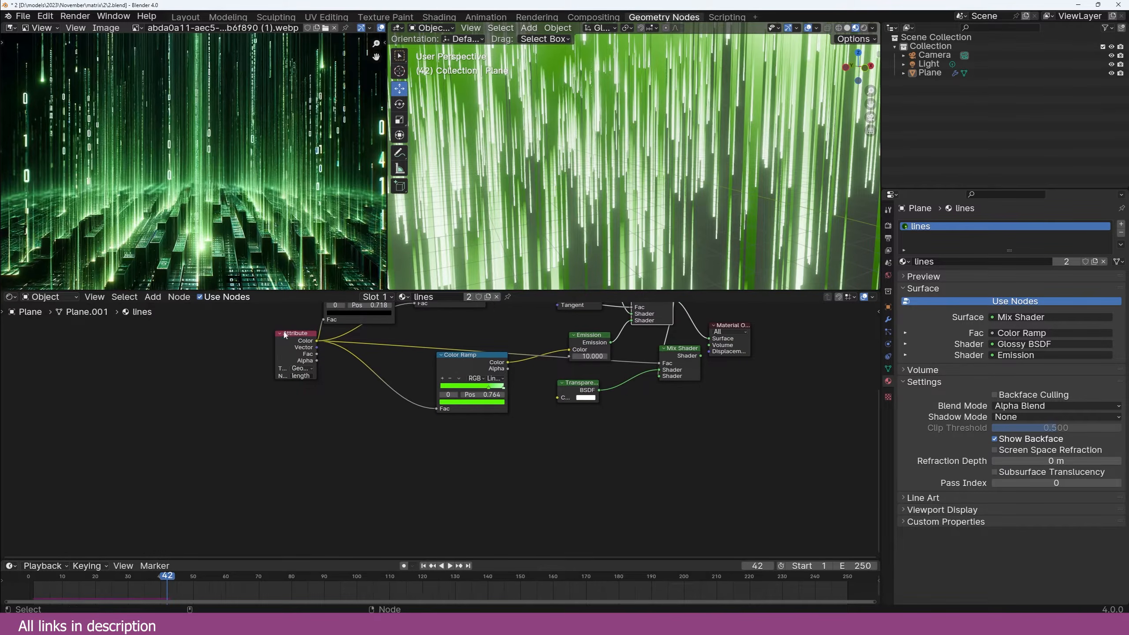
pyautogui.hotkey('shift', 'd')
pyautogui.scroll(1, 274, 438)
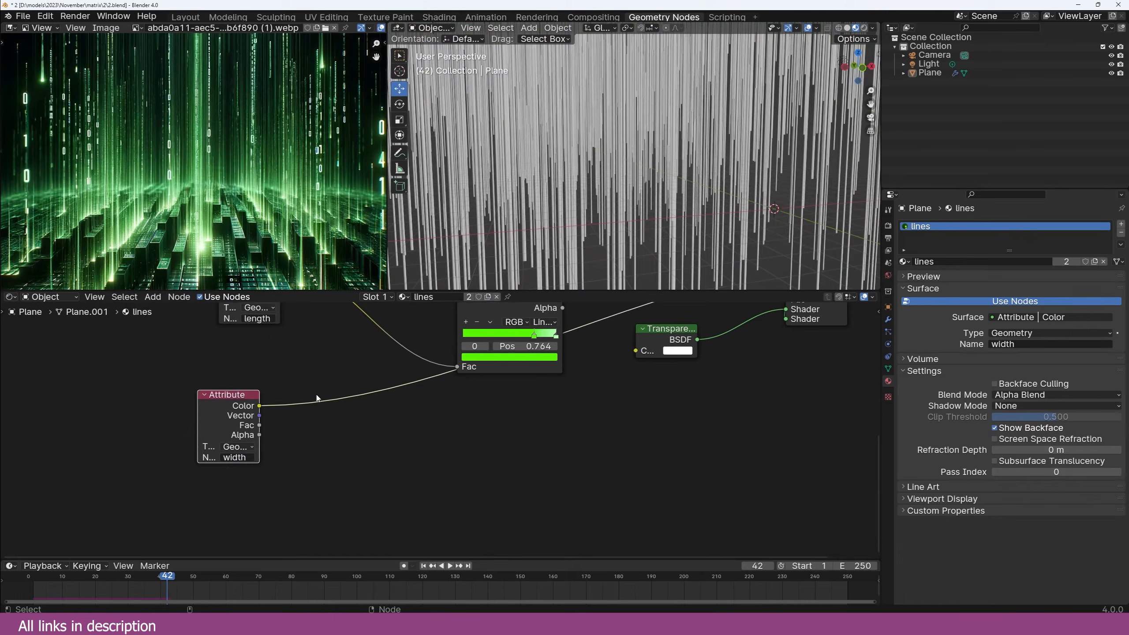
# Step: Add a Color Ramp after the width Attribute with black end stops and a white middle stop at 0.500
pyautogui.hotkey('shift', 'a')
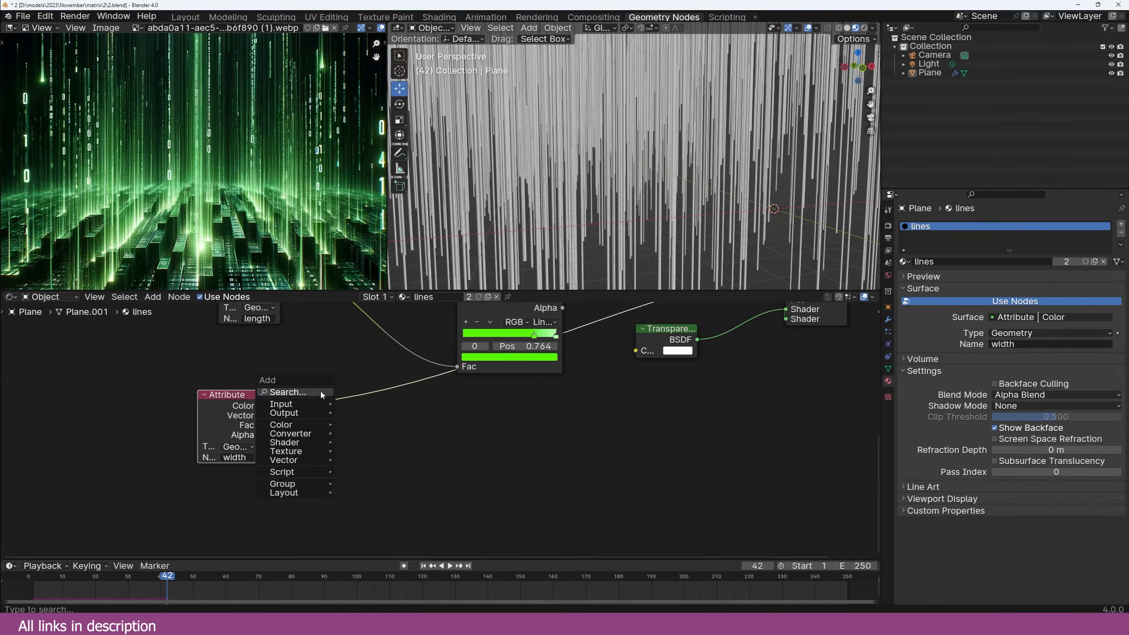
pyautogui.write('ramp')
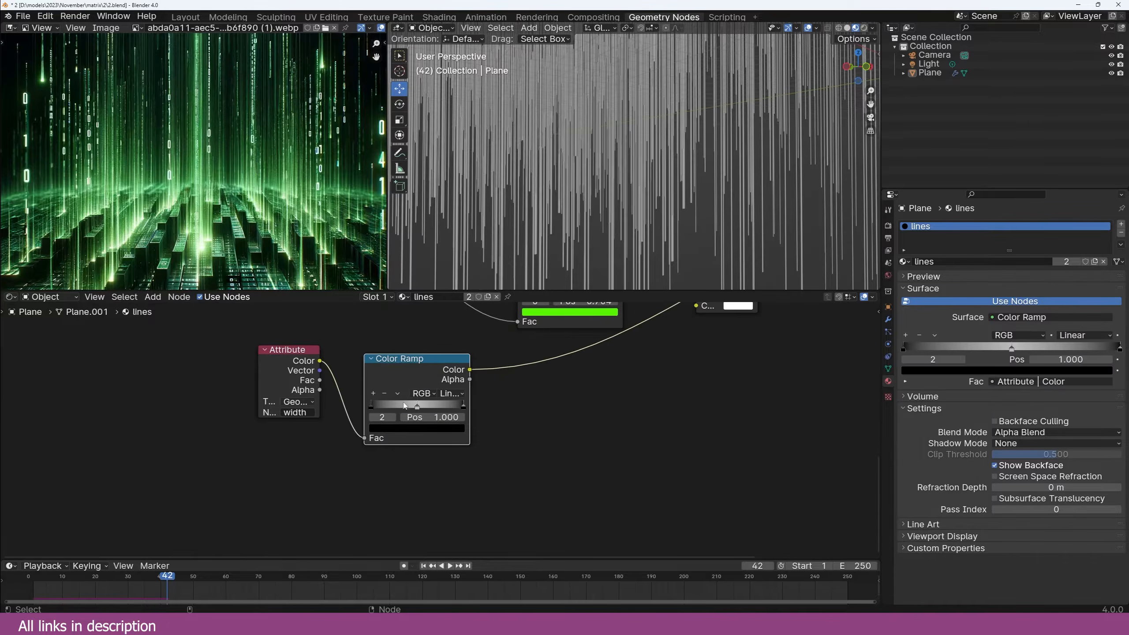
pyautogui.click(417, 406)
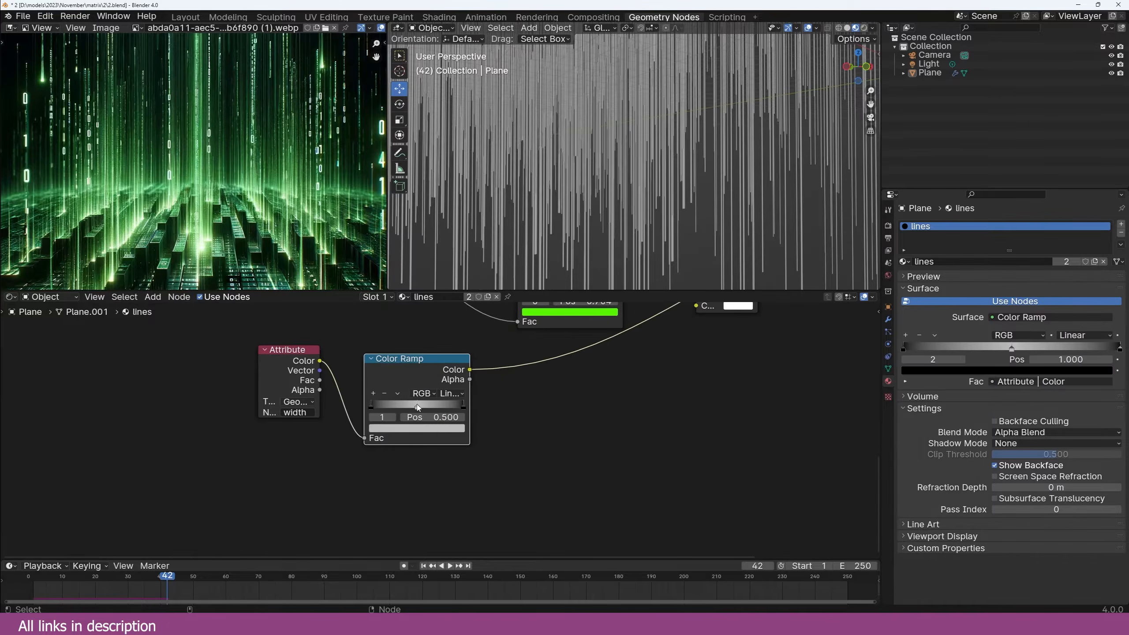
pyautogui.moveTo(722, 386); pyautogui.dragTo(557, 422, button='middle')
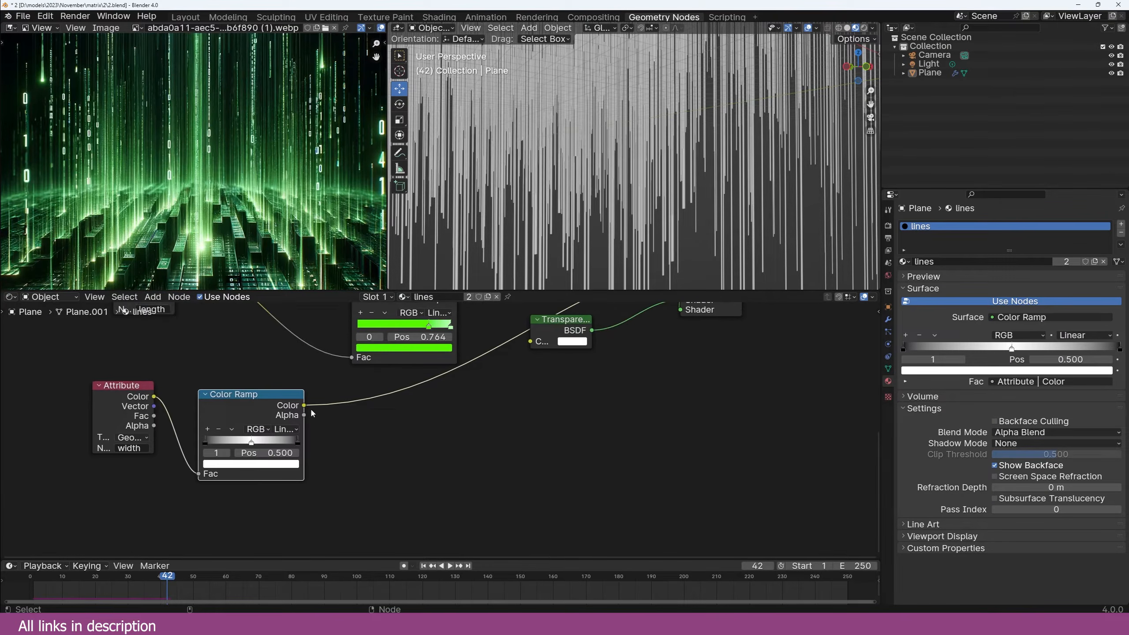
# Step: Reposition the width Color Ramp and the final Mix Shader to make room, with the Mix Shader reconnected to Surface
pyautogui.press('g')
pyautogui.click(471, 453)
pyautogui.scroll(-7, 650, 403)
pyautogui.moveTo(629, 372); pyautogui.dragTo(587, 409, button='middle')
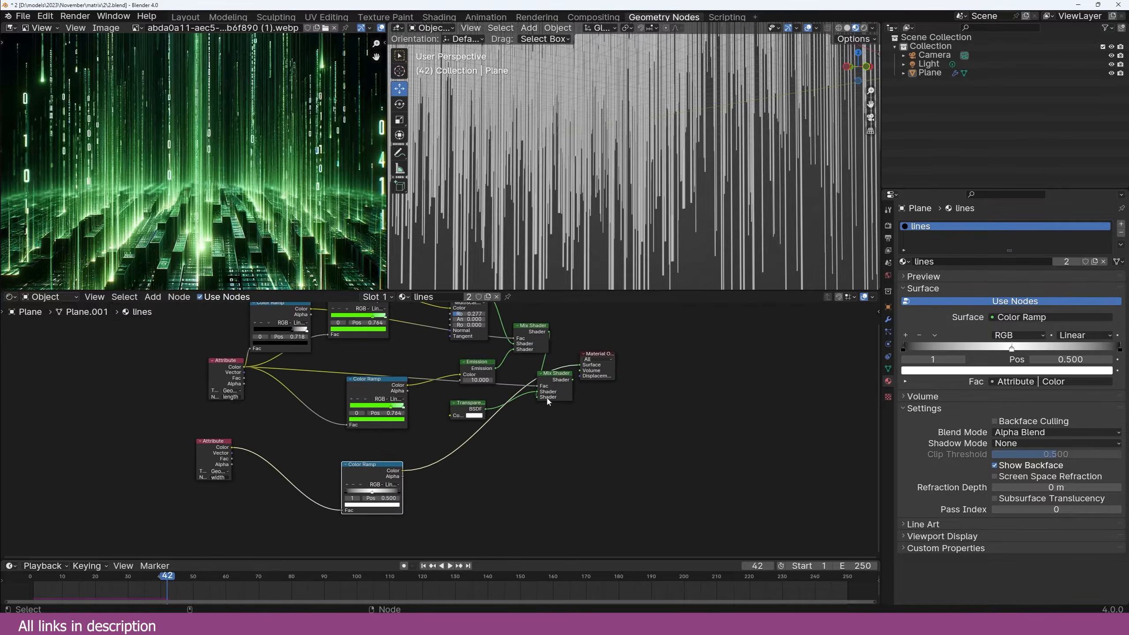
pyautogui.moveTo(648, 345); pyautogui.dragTo(552, 378)
pyautogui.press('g')
pyautogui.click(655, 386)
# Step: Add a Math node beside the width Color Ramp and set its operation to Multiply
pyautogui.hotkey('shift', 'a')
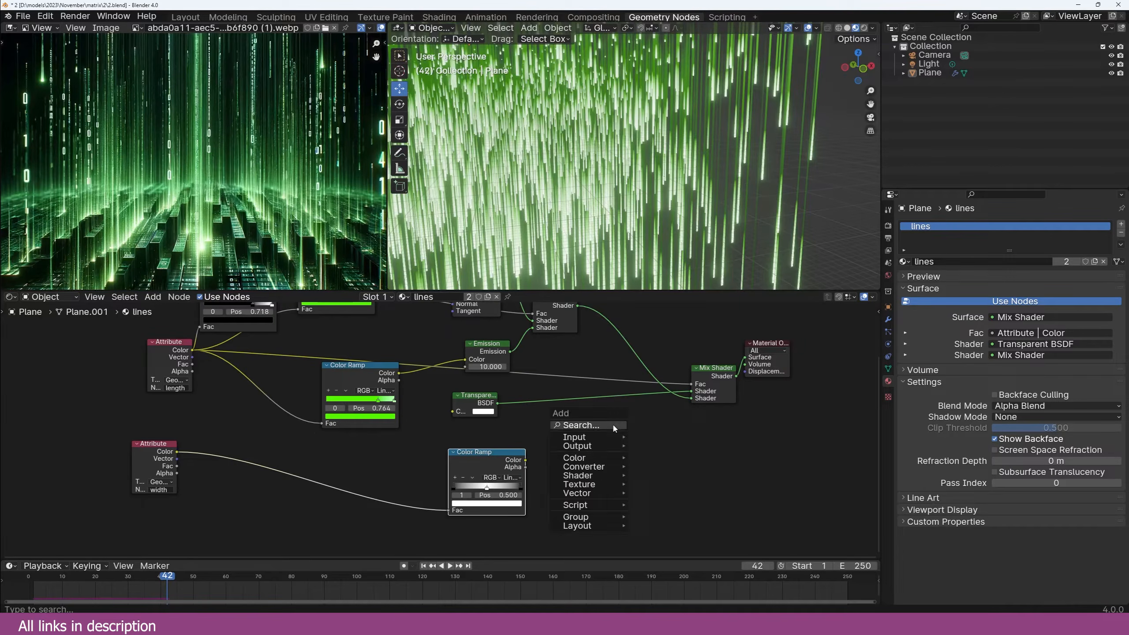
pyautogui.click(613, 427)
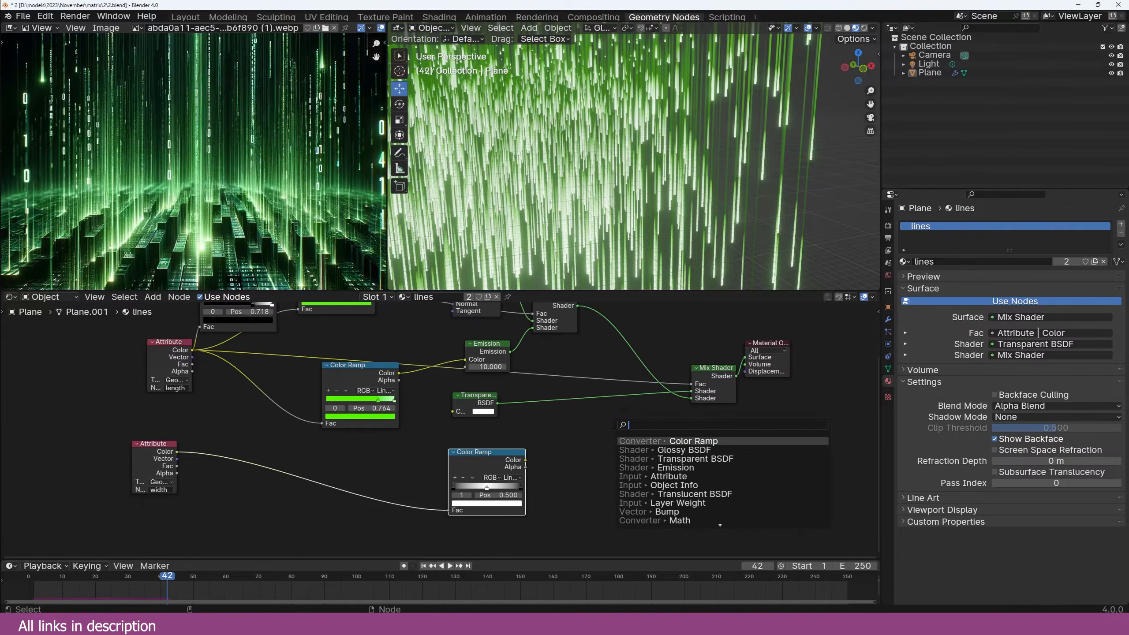
pyautogui.write('add')
pyautogui.press('Return')
pyautogui.click(610, 438)
pyautogui.click(613, 440)
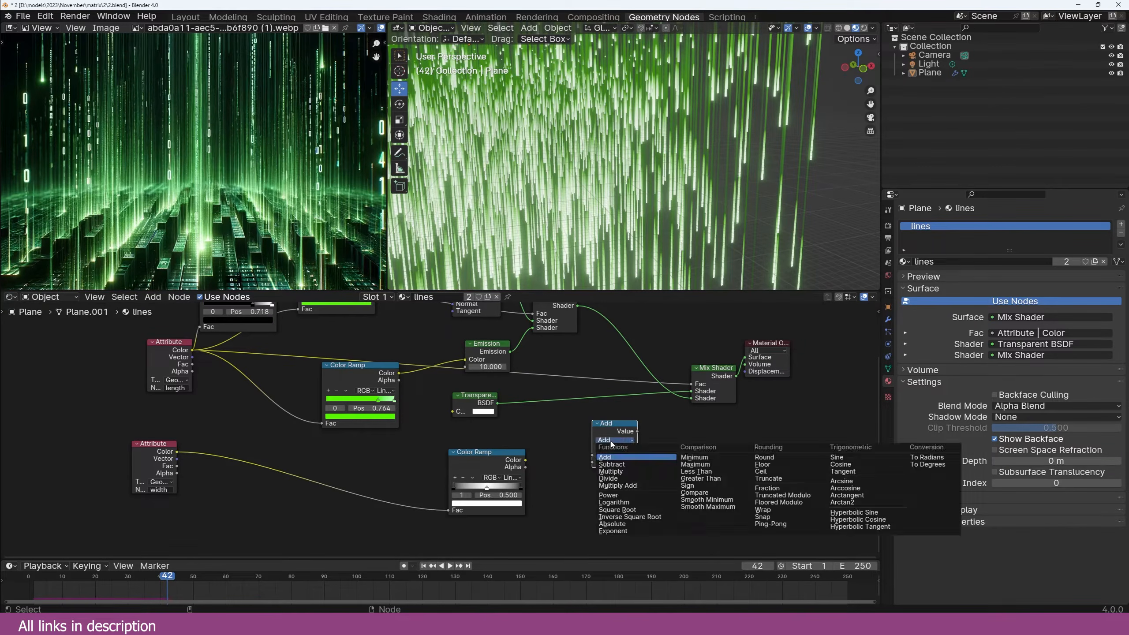
pyautogui.click(616, 465)
pyautogui.click(614, 440)
pyautogui.click(611, 471)
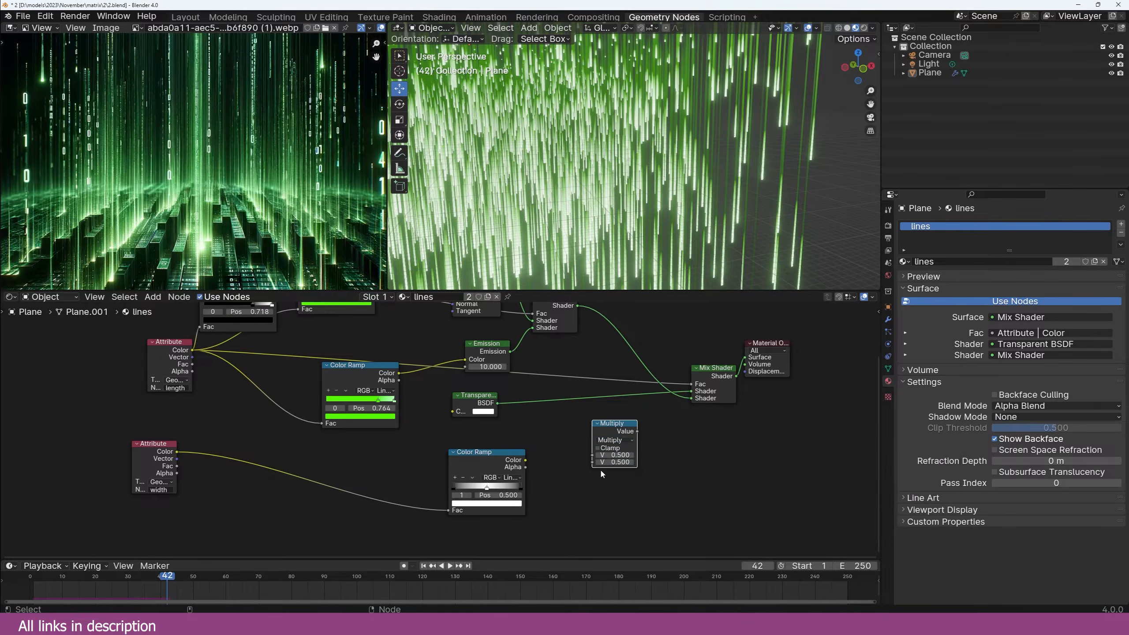
# Step: Multiply the width ramp's Color by the length Attribute's Color and connect the result to the final Mix Shader's Fac
pyautogui.moveTo(526, 461); pyautogui.dragTo(593, 462)
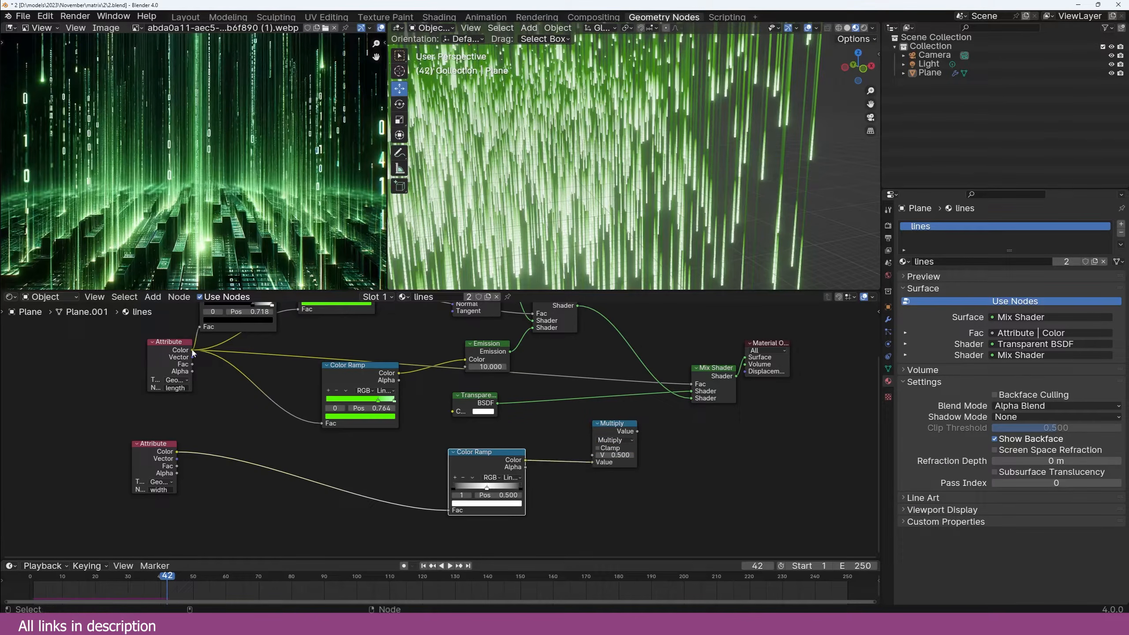
pyautogui.moveTo(193, 351); pyautogui.dragTo(691, 384)
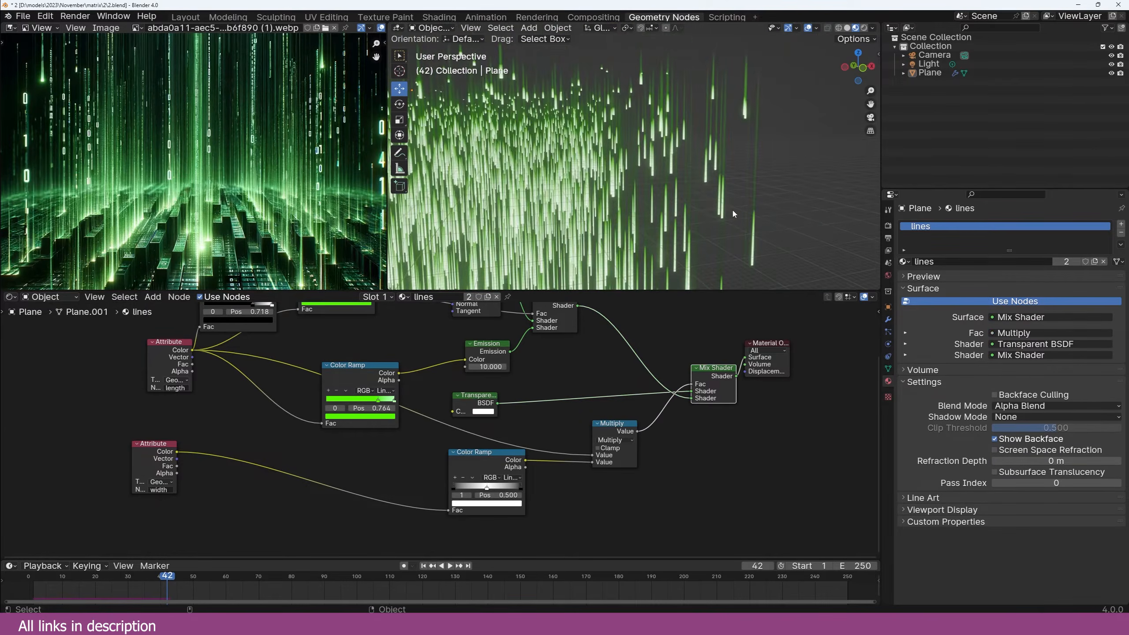
# Step: Mute and unmute the Multiply node to compare the width fade, and review the falling strands in camera view
pyautogui.click(621, 430)
pyautogui.press('m')
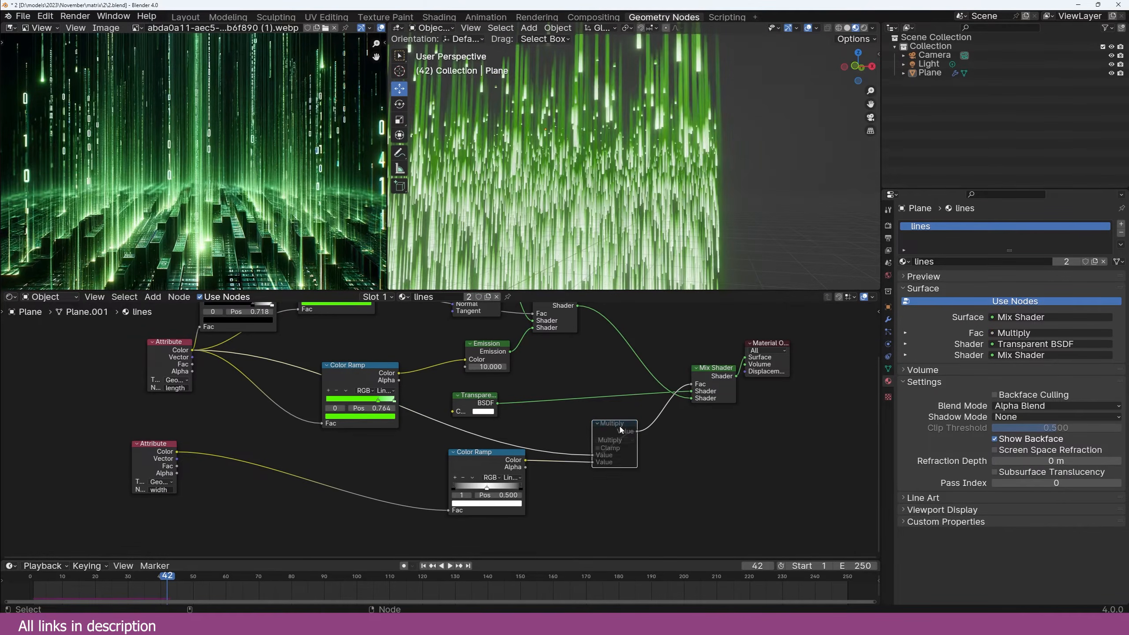
pyautogui.press('m')
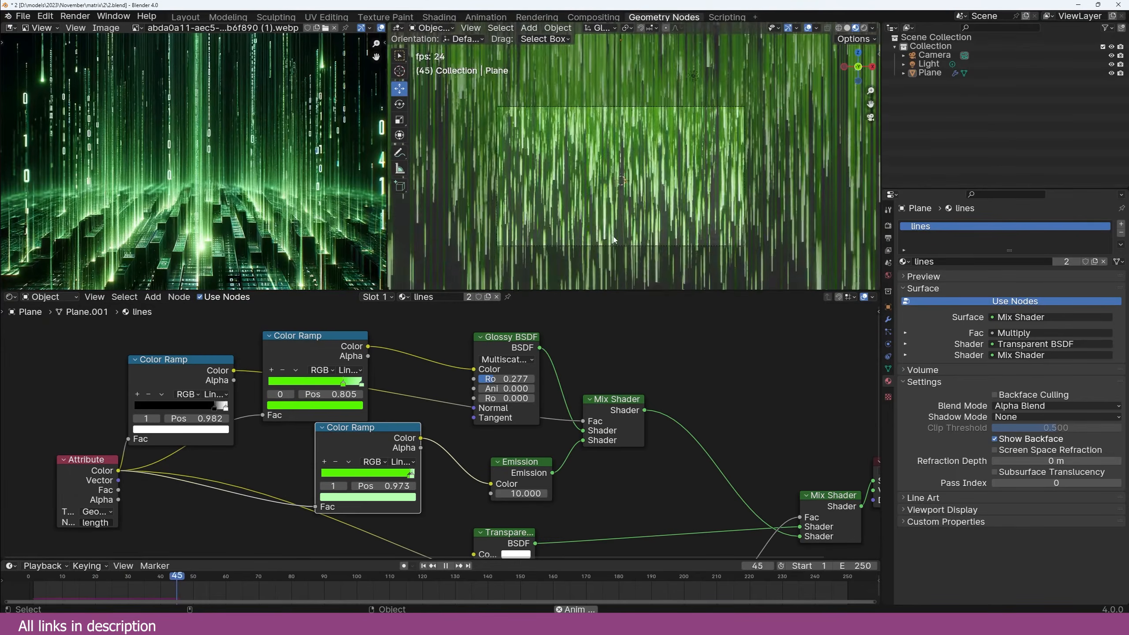
pyautogui.press('space')
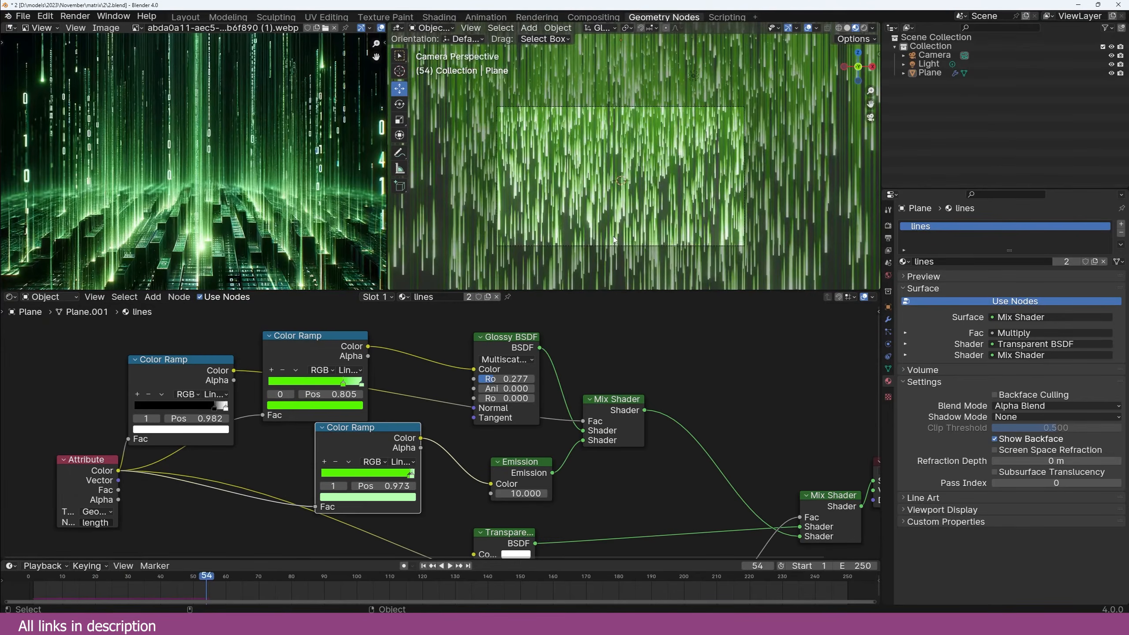
pyautogui.scroll(-2, 236, 425)
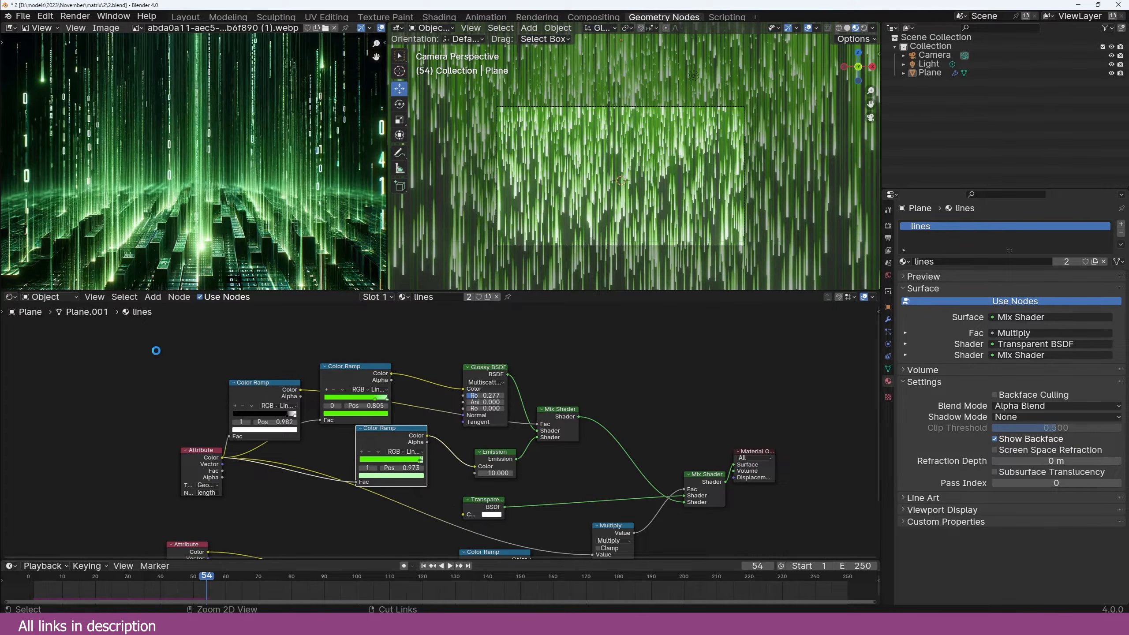
# Step: Save the file and switch the material node area back to the Geometry Node Editor, at the end of the node tree
pyautogui.hotkey('ctrl', 's')
pyautogui.click(10, 297)
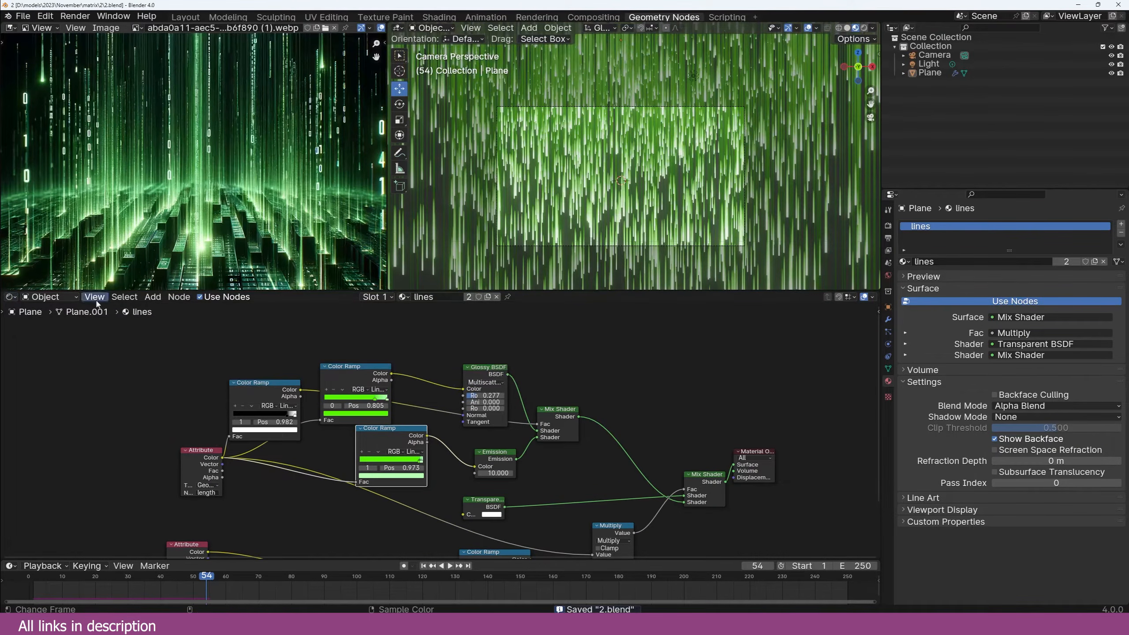
pyautogui.click(10, 297)
pyautogui.click(49, 374)
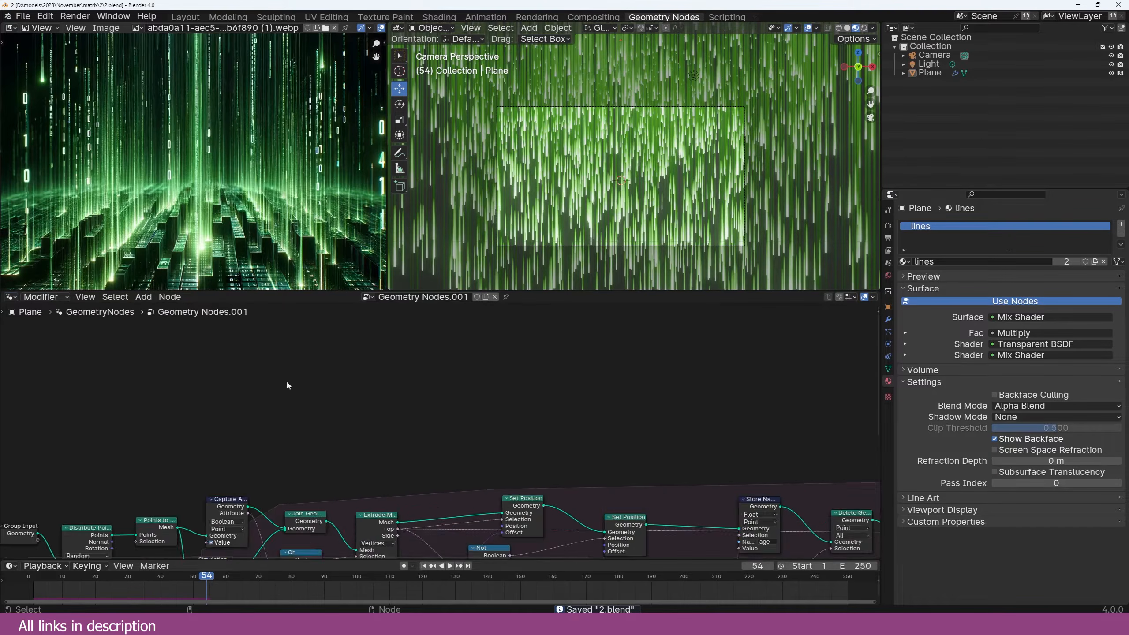
pyautogui.scroll(-11, 286, 379)
pyautogui.moveTo(544, 424); pyautogui.dragTo(256, 369, button='middle')
pyautogui.scroll(11, 255, 369)
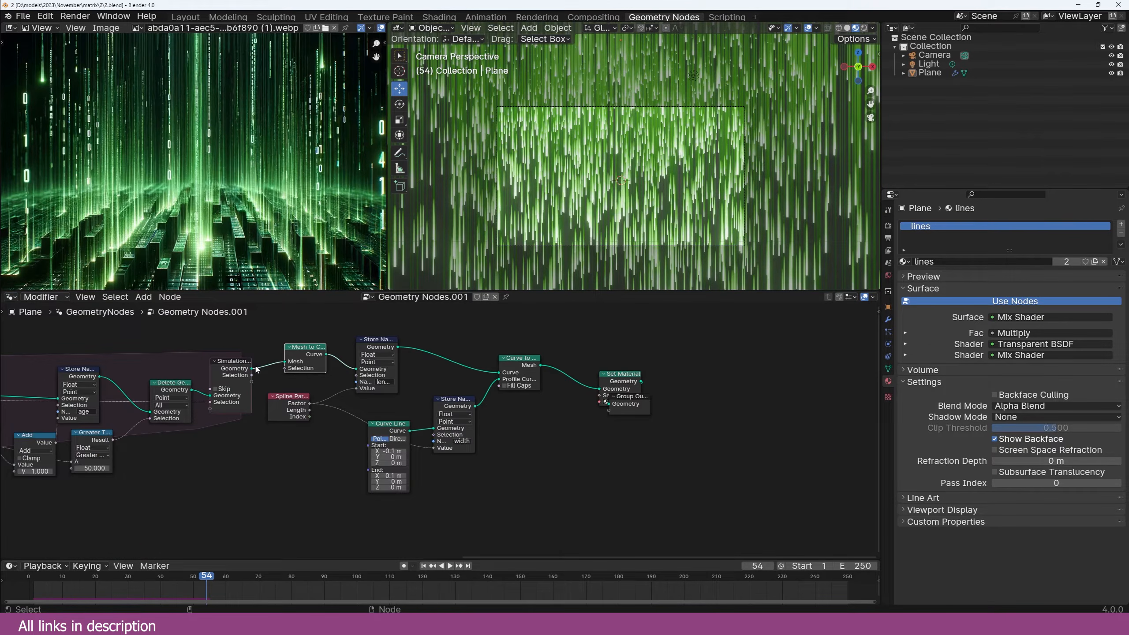
# Step: Connect the Mesh to Curve output directly to the Group Output and play the animation from the first frame
pyautogui.keyDown('alt'); pyautogui.keyDown('shift'); pyautogui.click(301, 354); pyautogui.keyUp('shift'); pyautogui.keyUp('alt')
pyautogui.hotkey('shift', 'Left')
pyautogui.press('space')
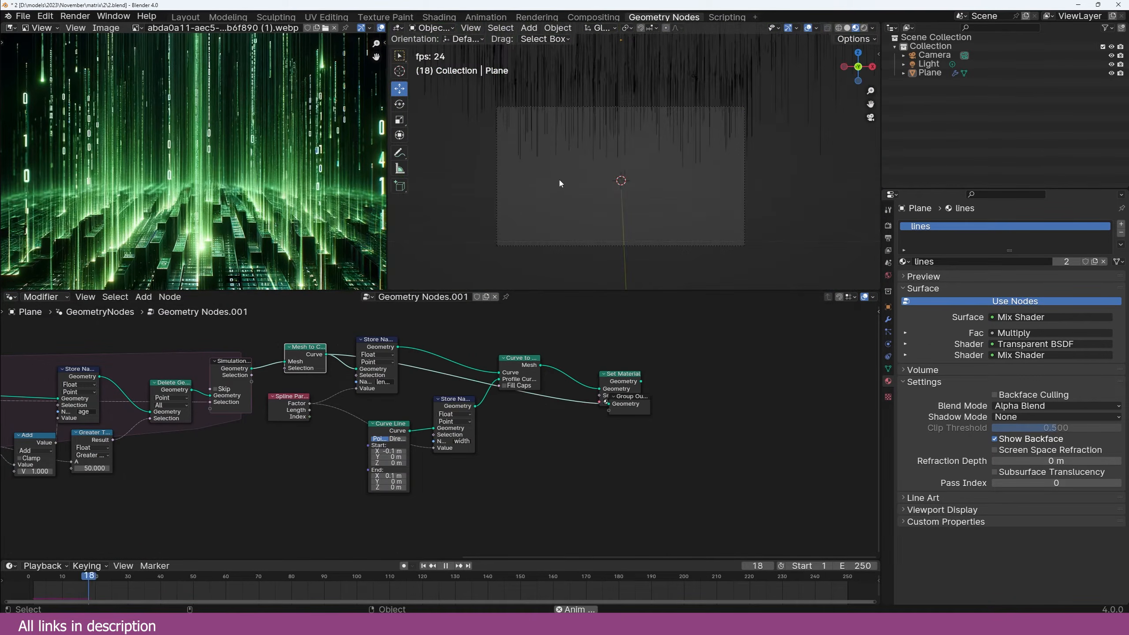
pyautogui.press('space')
# Step: Add an Instance on Points node, feed Mesh to Curve's Curve into its Points, and preview it through a Viewer node
pyautogui.moveTo(420, 362); pyautogui.dragTo(406, 392, button='middle')
pyautogui.moveTo(365, 373); pyautogui.dragTo(379, 396)
pyautogui.moveTo(396, 366); pyautogui.dragTo(373, 413, button='middle')
pyautogui.scroll(3, 374, 414)
pyautogui.hotkey('shift', 'a')
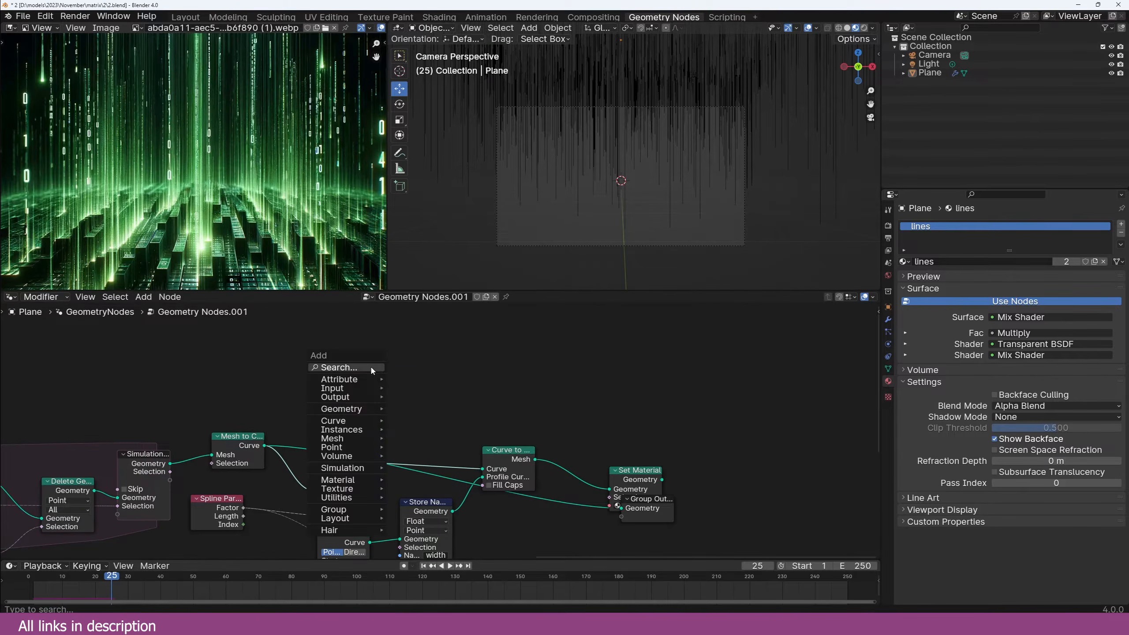
pyautogui.click(373, 371)
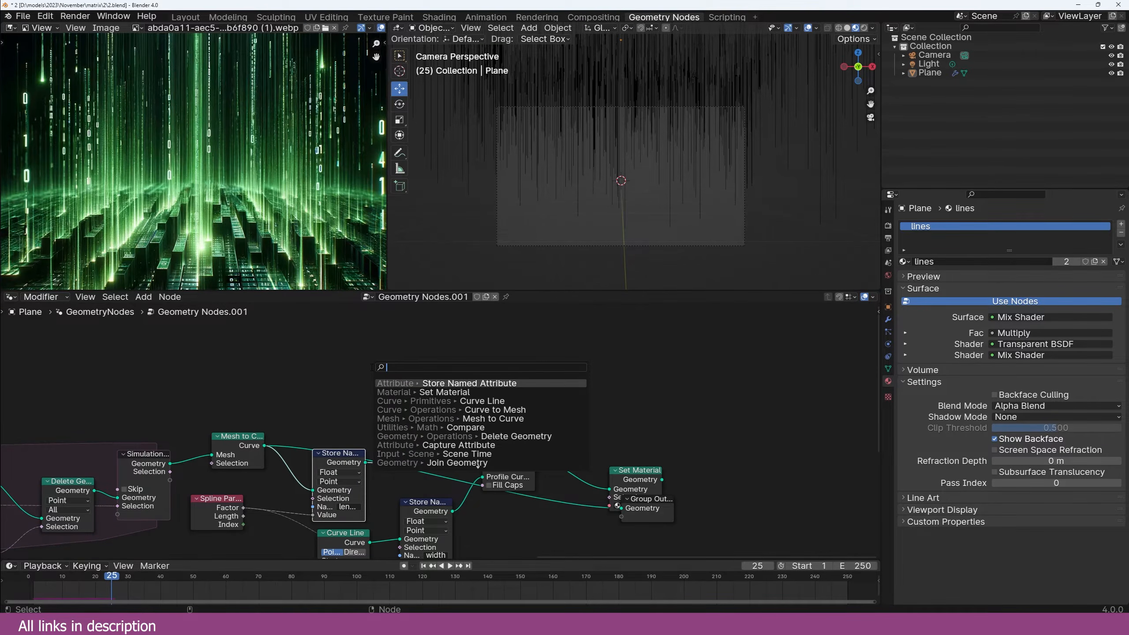
pyautogui.write('on')
pyautogui.click(472, 383)
pyautogui.click(442, 313)
pyautogui.moveTo(265, 445); pyautogui.dragTo(439, 337)
pyautogui.keyDown('ctrl'); pyautogui.keyDown('shift'); pyautogui.click(464, 321); pyautogui.keyUp('shift'); pyautogui.keyUp('ctrl')
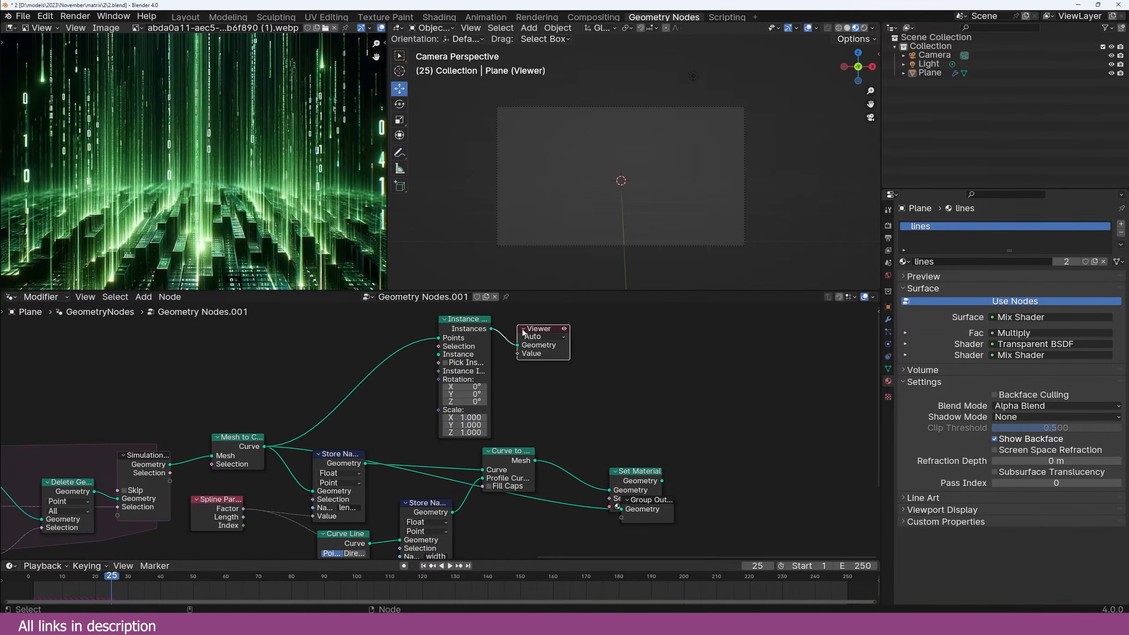
pyautogui.moveTo(523, 330); pyautogui.dragTo(600, 330)
pyautogui.hotkey('shift', 'a')
pyautogui.click(311, 334)
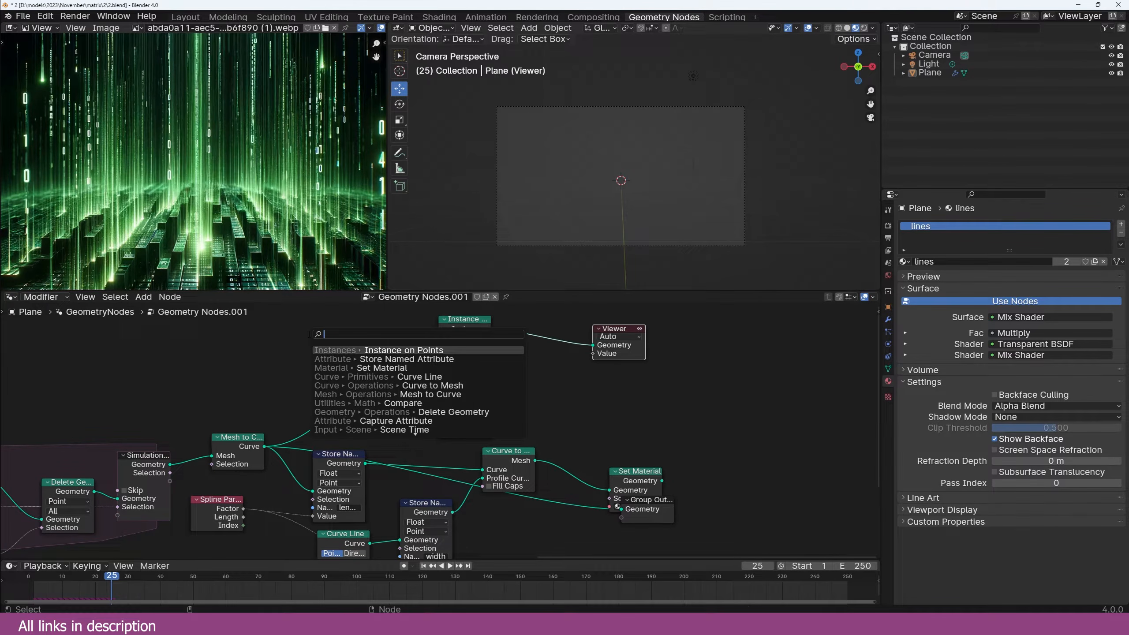
pyautogui.write('stri')
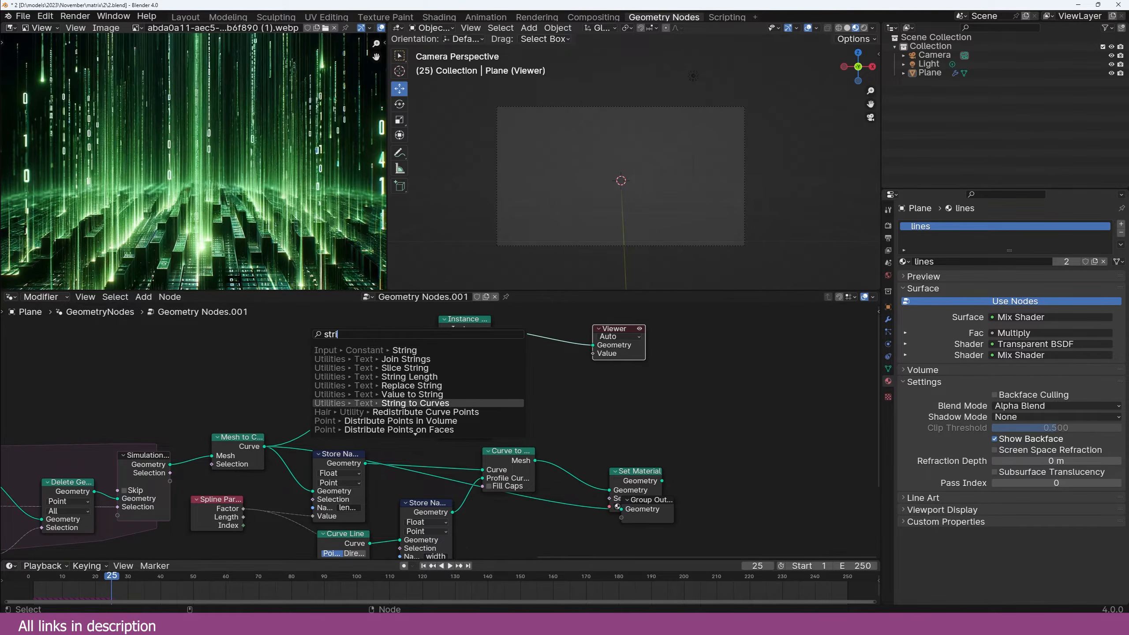
pyautogui.click(415, 403)
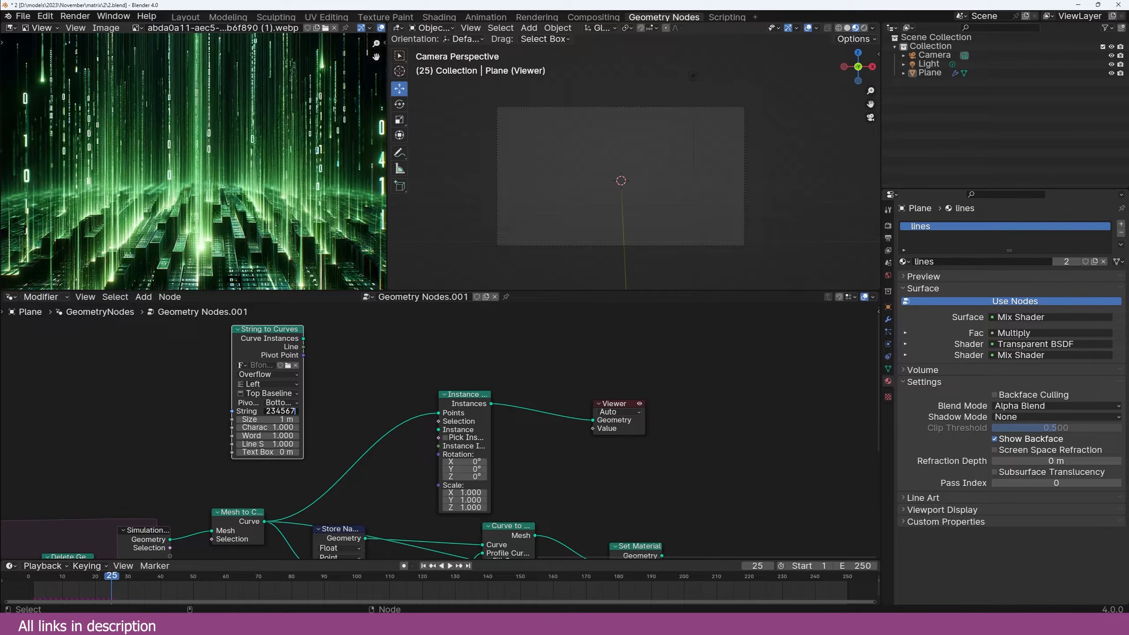
pyautogui.press('Return')
pyautogui.moveTo(283, 330); pyautogui.dragTo(440, 430)
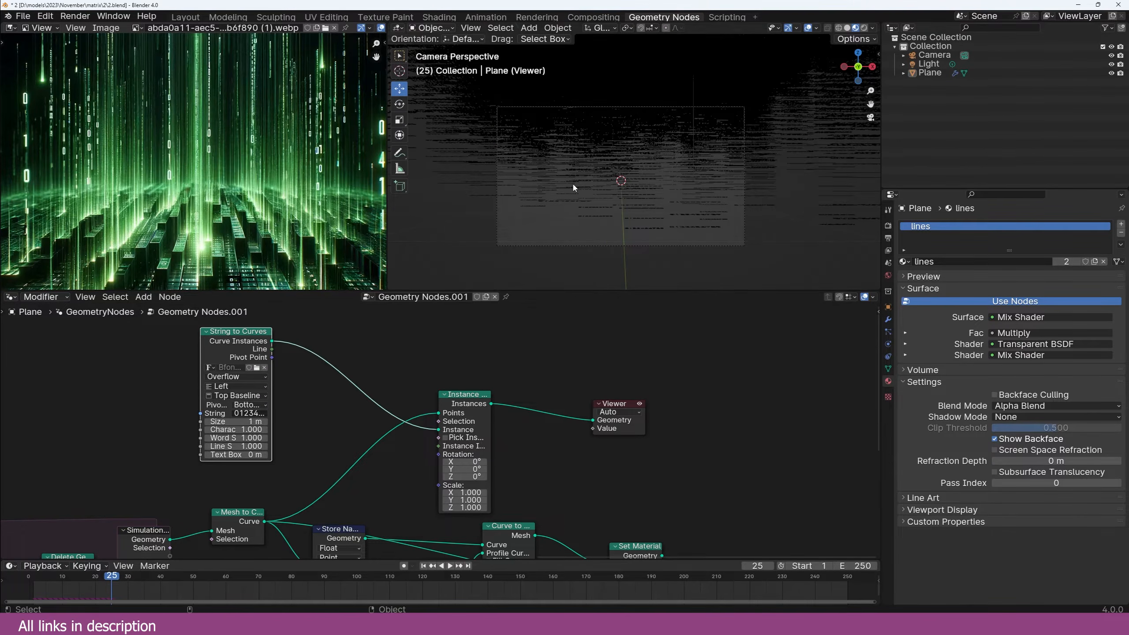
pyautogui.moveTo(573, 188); pyautogui.dragTo(570, 198, button='middle')
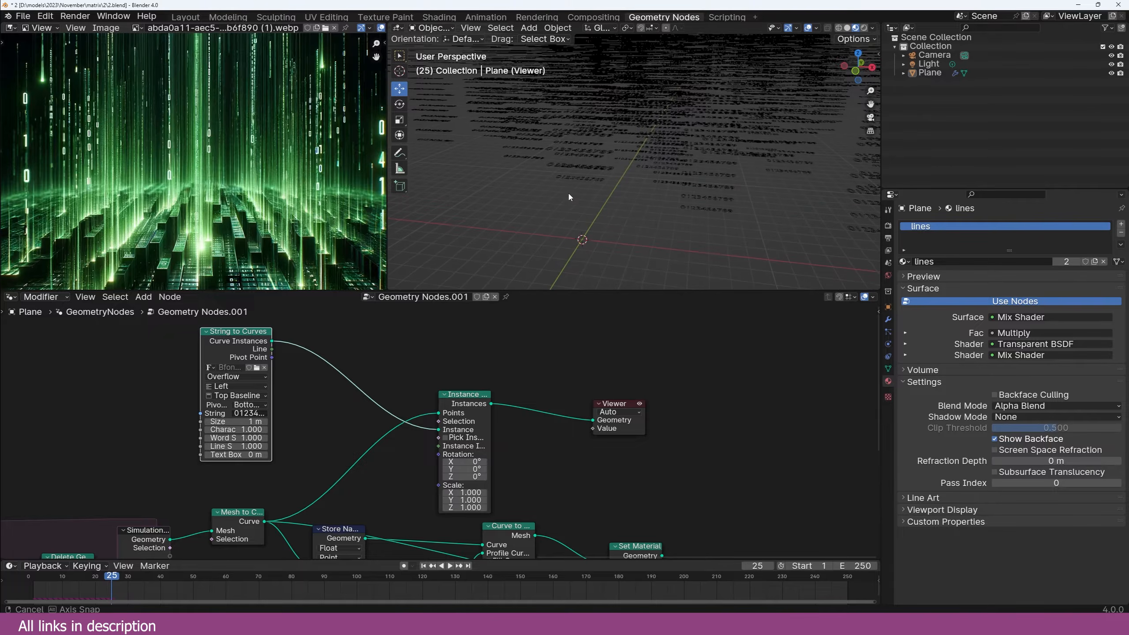
pyautogui.hotkey('ctrl', 's')
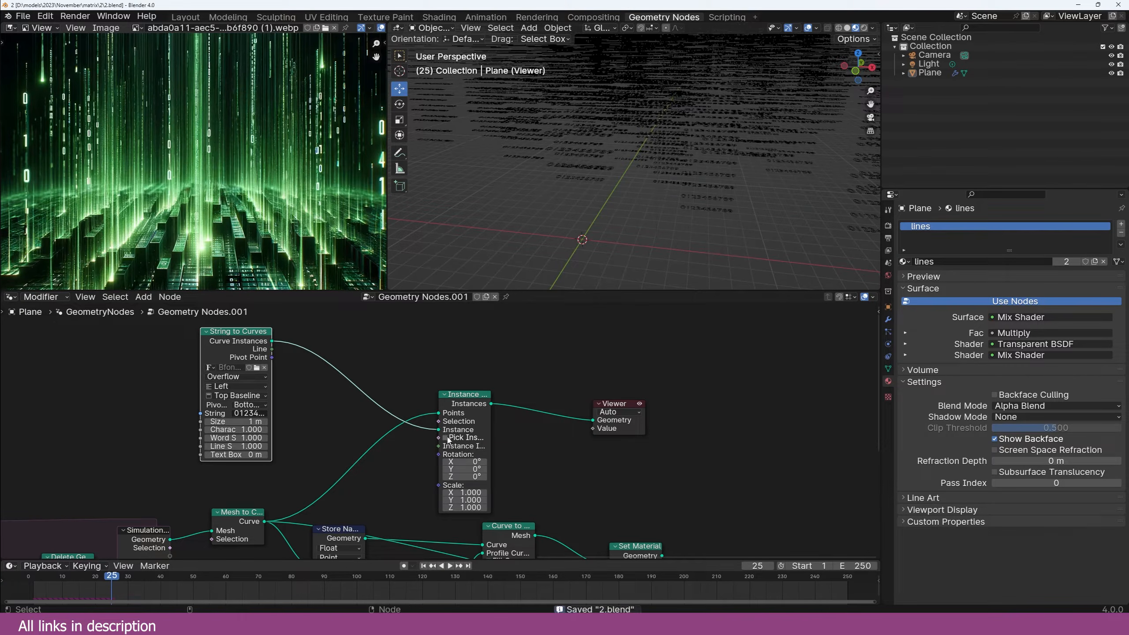
# Step: Enable Pick Instance on the Instance on Points node and play the animation from the start
pyautogui.click(446, 438)
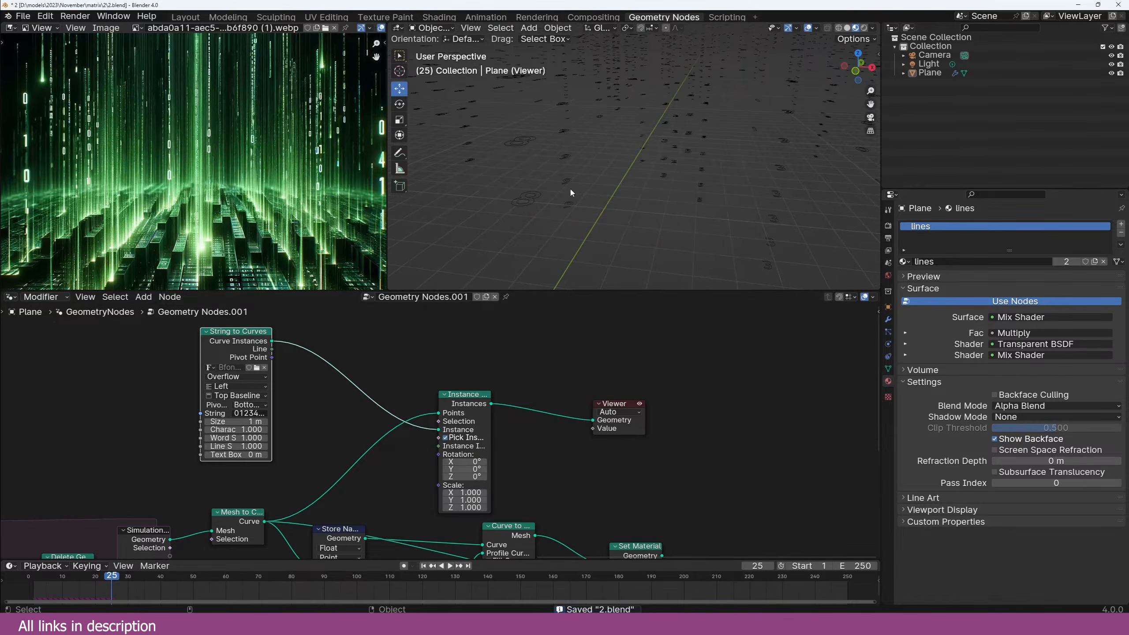
pyautogui.moveTo(635, 178); pyautogui.dragTo(582, 202, button='middle')
pyautogui.click(28, 577)
pyautogui.press('space')
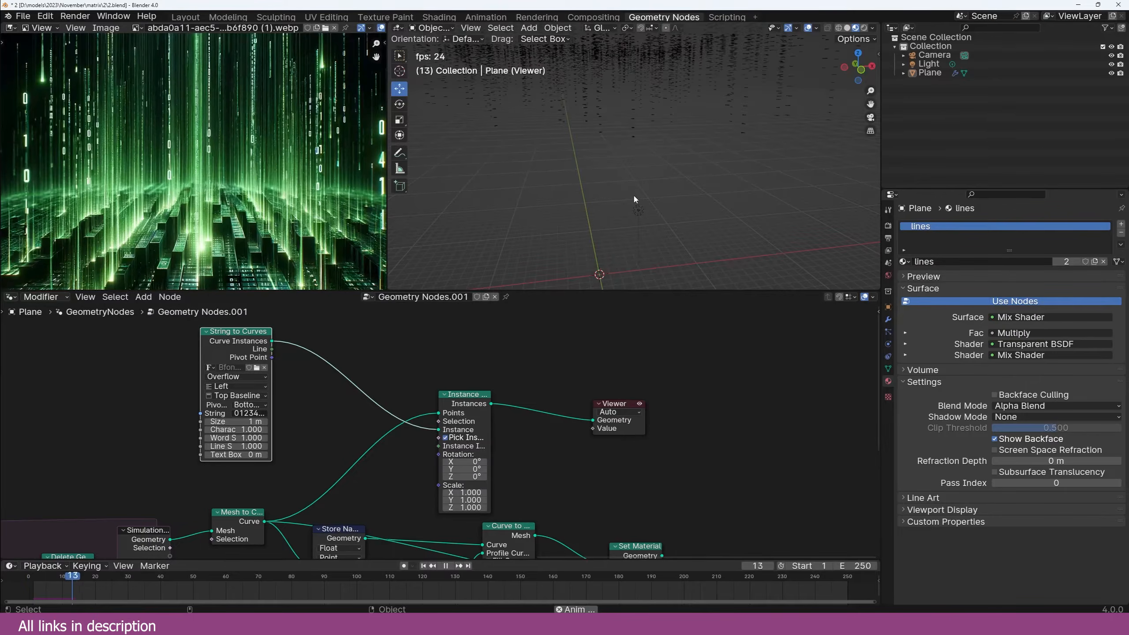
pyautogui.press('space')
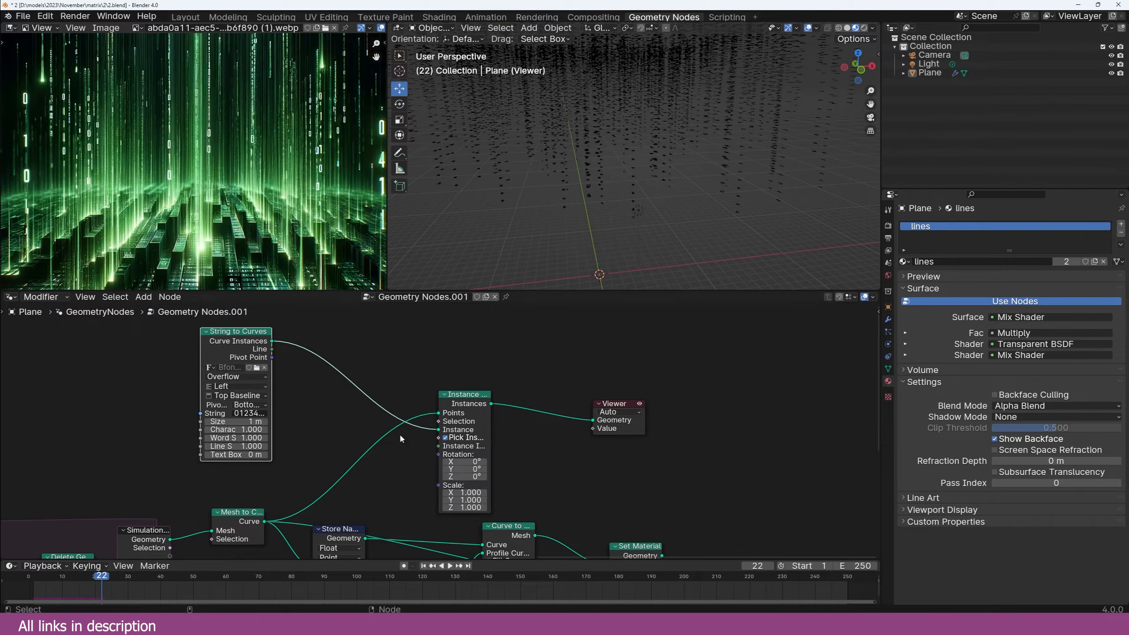
# Step: Set the Instance on Points X rotation to 90° so the digits stand upright, and save the file
pyautogui.scroll(4, 663, 182)
pyautogui.scroll(3, 663, 182)
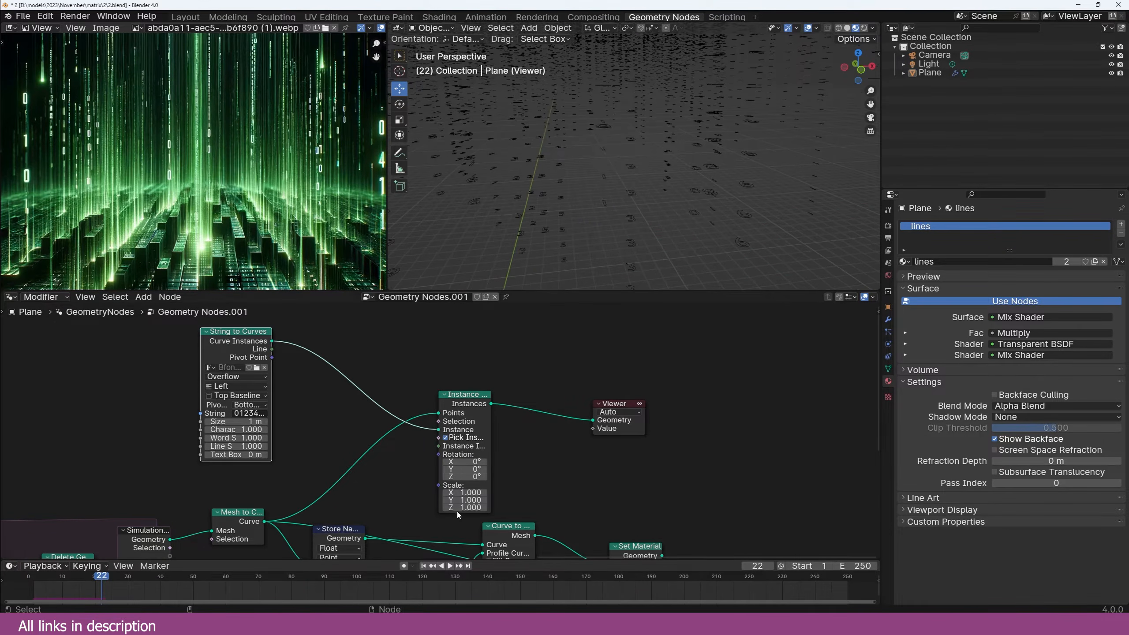
pyautogui.moveTo(466, 462); pyautogui.dragTo(486, 461)
pyautogui.click(474, 462)
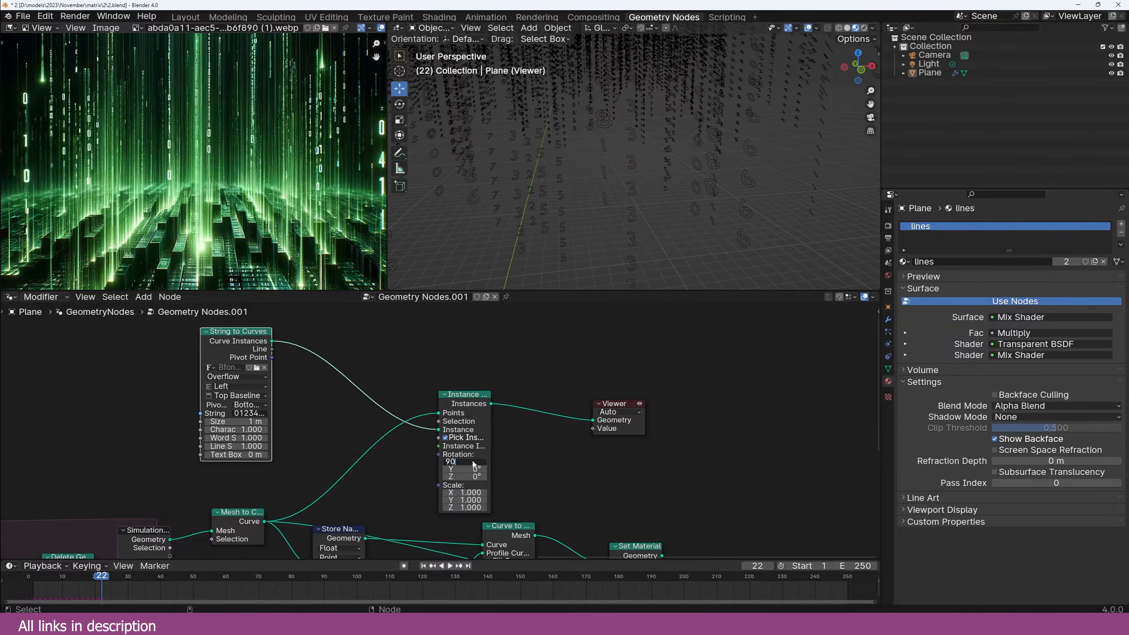
pyautogui.write('90')
pyautogui.press('Return')
pyautogui.hotkey('ctrl', 's')
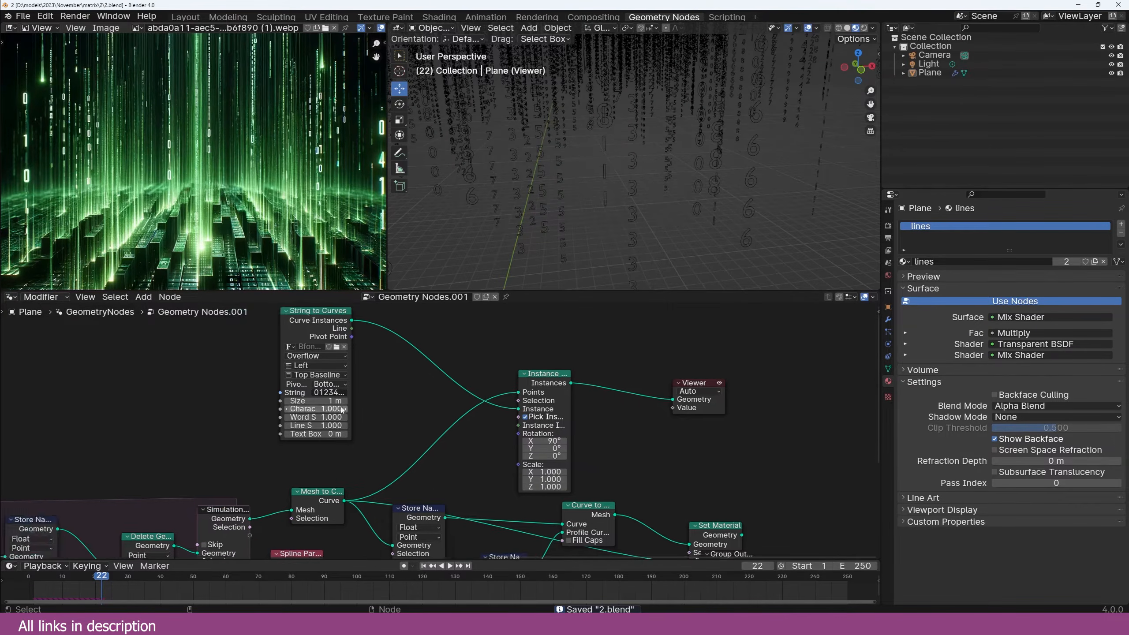
# Step: Set the String to Curves pivot point to Midpoint, with Center horizontal and Middle vertical alignment
pyautogui.scroll(2, 207, 417)
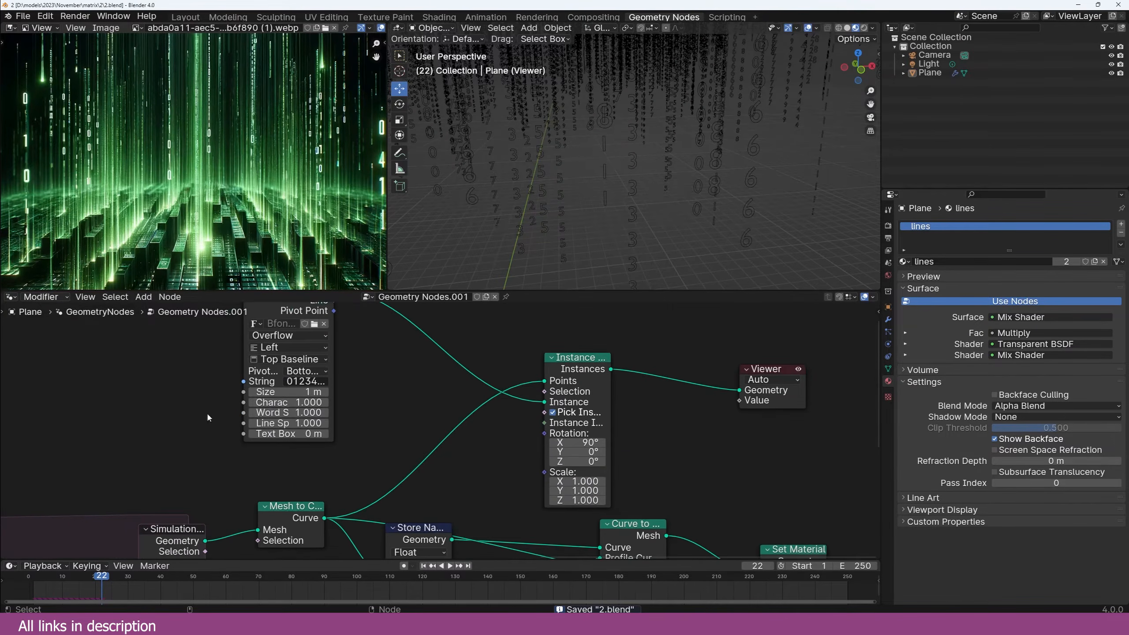
pyautogui.click(313, 374)
pyautogui.click(317, 380)
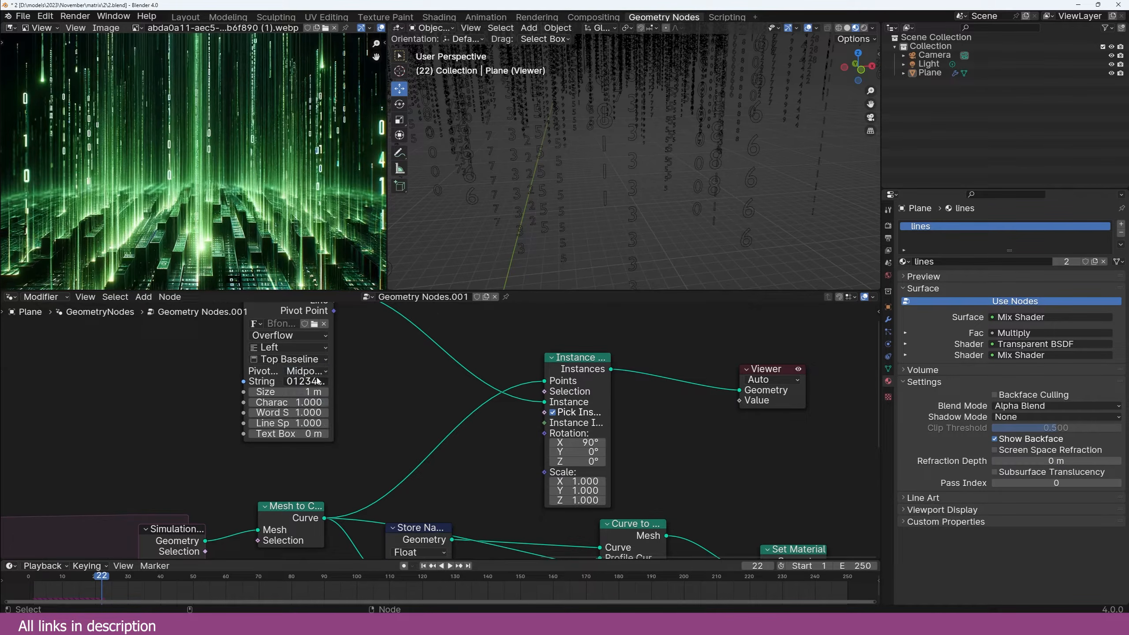
pyautogui.click(309, 348)
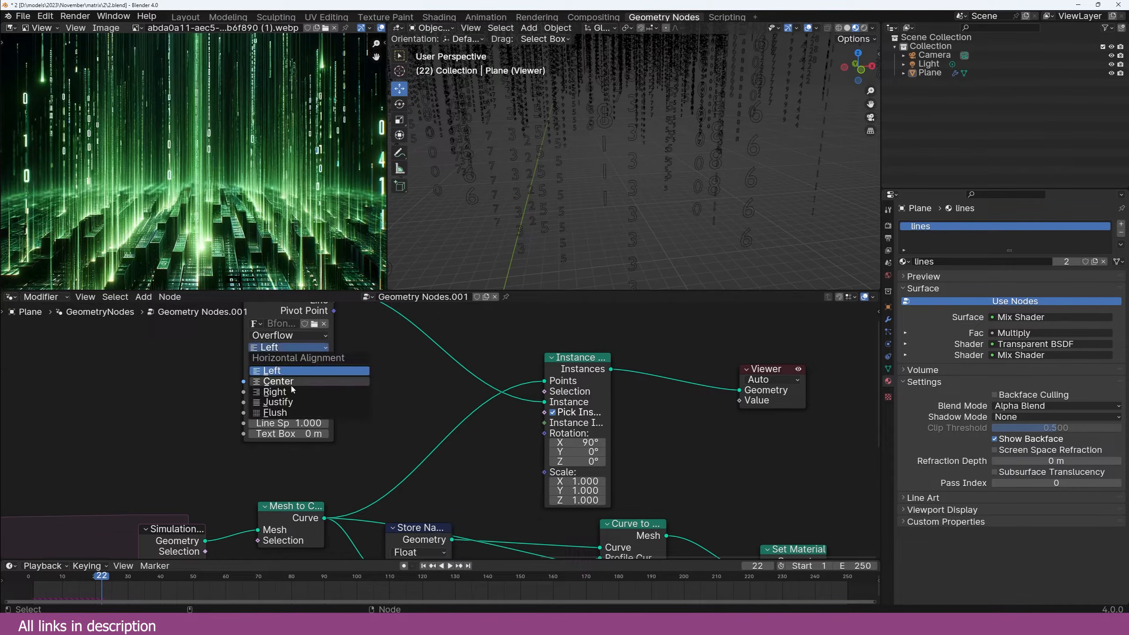
pyautogui.click(297, 381)
pyautogui.click(316, 360)
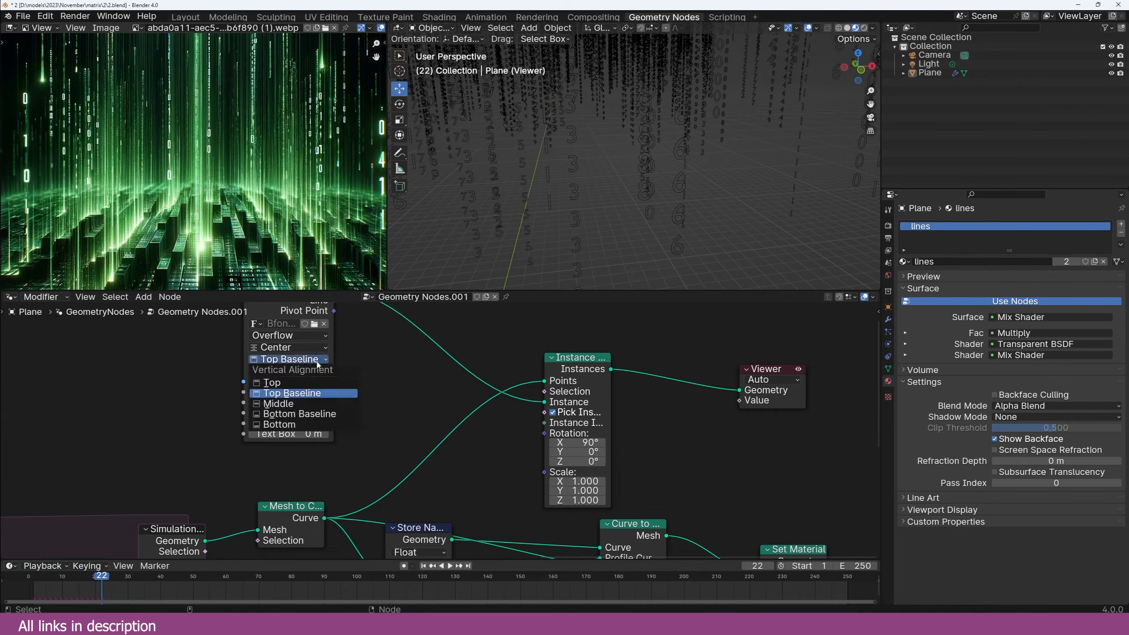
pyautogui.click(300, 402)
pyautogui.moveTo(449, 224)
pyautogui.mouseDown(button='middle')
pyautogui.moveTo(475, 235)
pyautogui.moveTo(449, 240)
pyautogui.mouseUp(button='middle')
# Step: Move the String to Curves node away from Instance on Points and preview its Curve Instances output in the Viewer
pyautogui.scroll(-1, 427, 367)
pyautogui.moveTo(428, 366); pyautogui.dragTo(461, 393, button='middle')
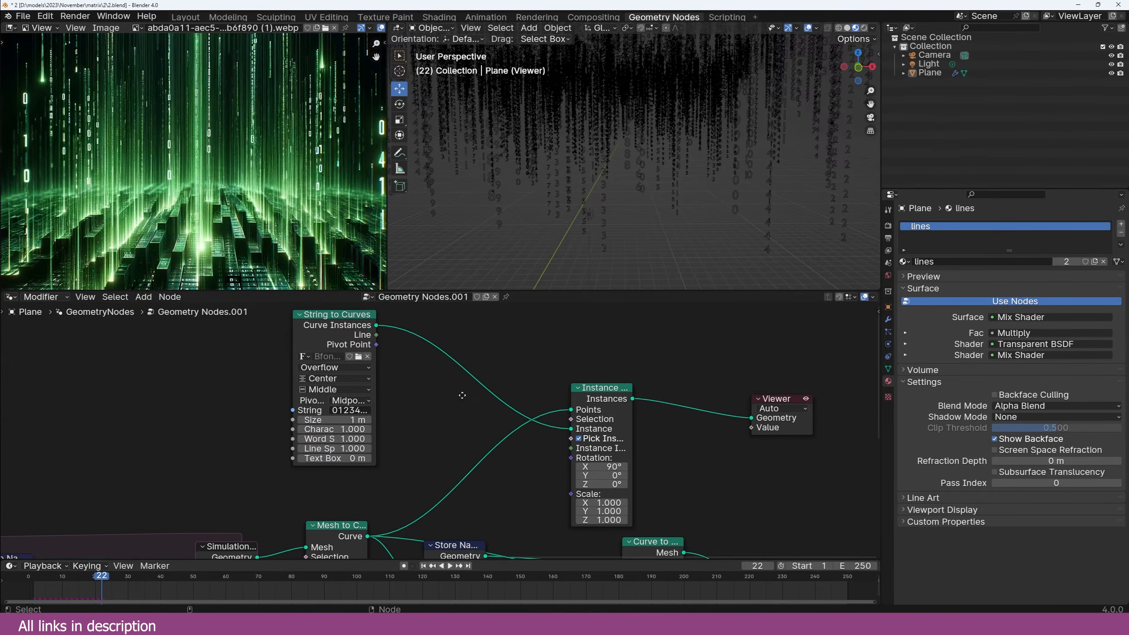
pyautogui.moveTo(338, 338); pyautogui.dragTo(249, 337)
pyautogui.keyDown('ctrl'); pyautogui.keyDown('shift'); pyautogui.click(279, 326); pyautogui.keyUp('shift'); pyautogui.keyUp('ctrl')
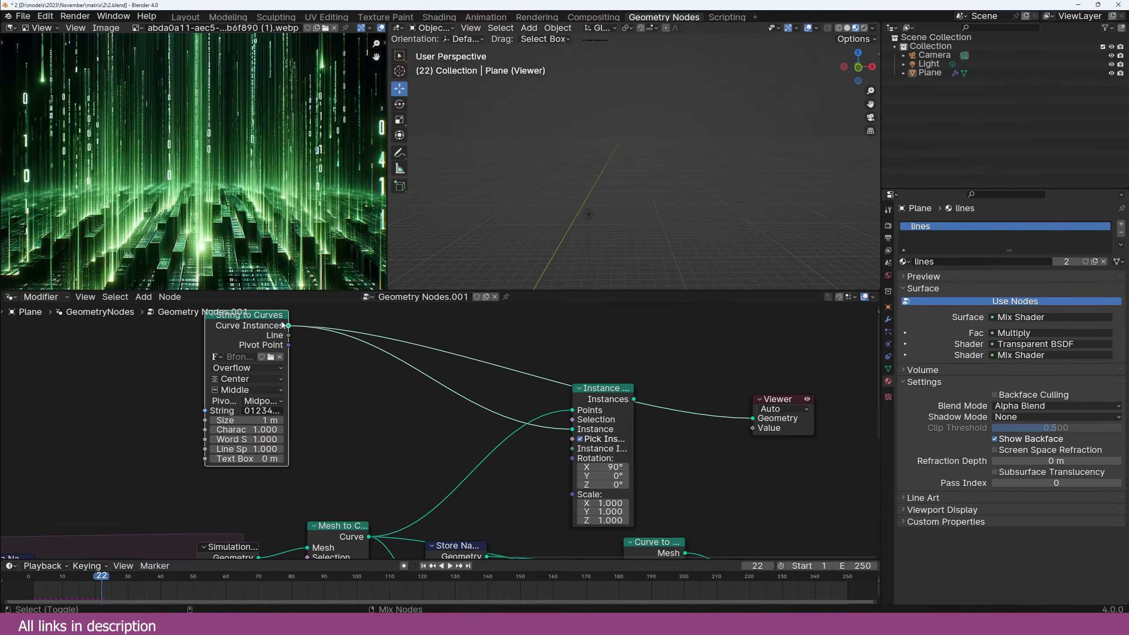
pyautogui.moveTo(555, 205); pyautogui.dragTo(616, 194, button='middle')
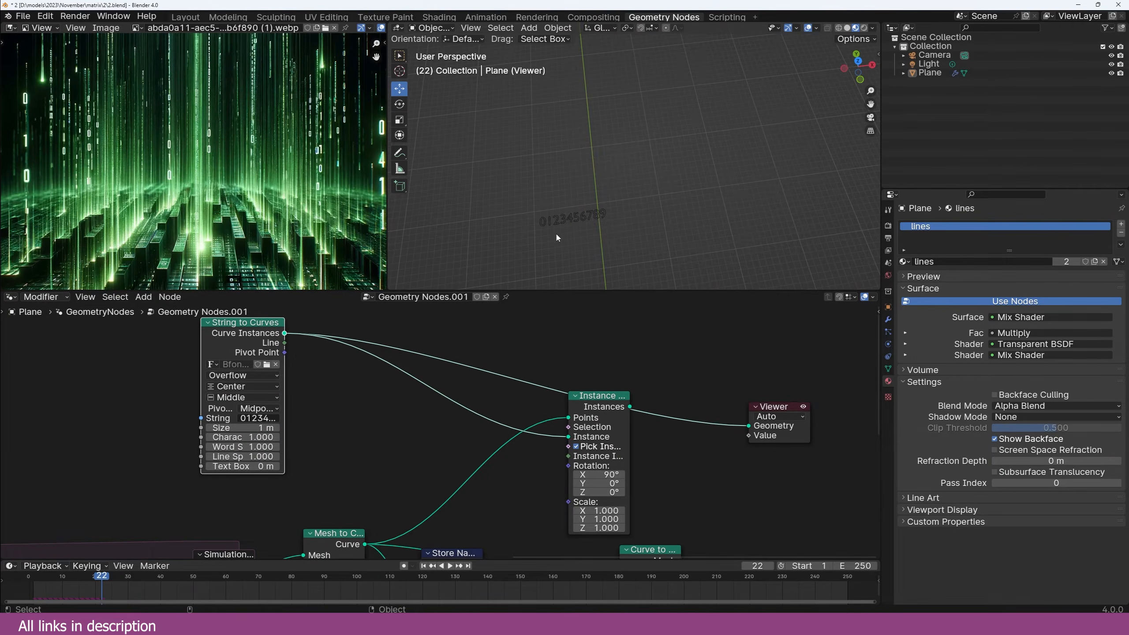
pyautogui.moveTo(557, 237); pyautogui.dragTo(527, 232, button='middle')
# Step: Insert a Set Position node between the String to Curves node and the Viewer
pyautogui.moveTo(355, 390); pyautogui.dragTo(322, 389, button='middle')
pyautogui.hotkey('shift', 'a')
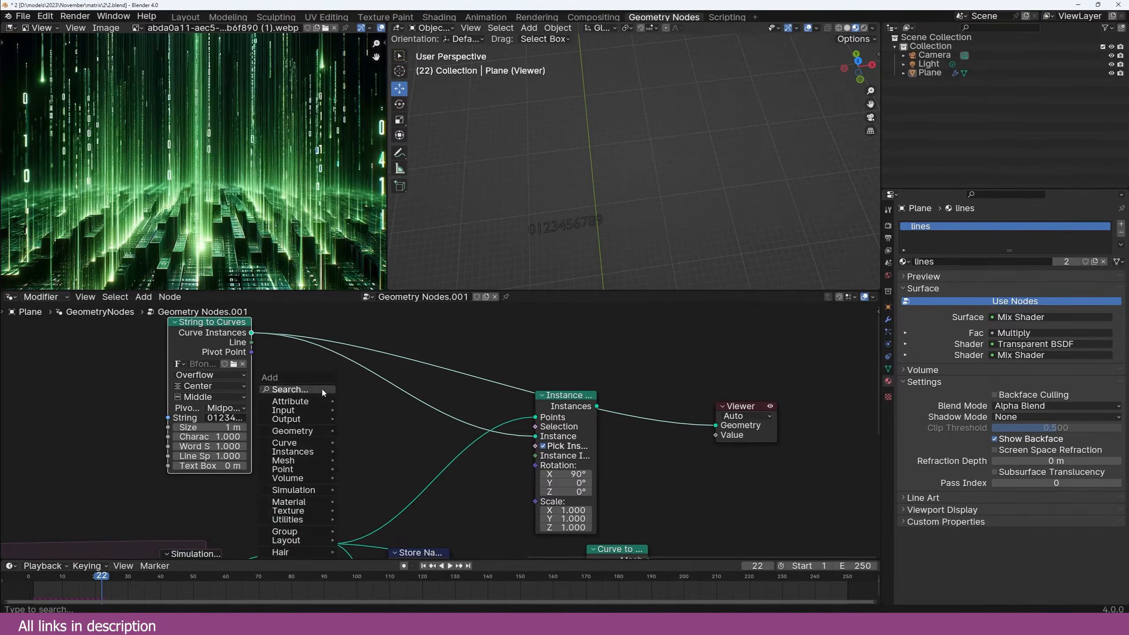
pyautogui.write('set')
pyautogui.click(378, 423)
pyautogui.click(402, 346)
# Step: Add a Combine XYZ node and connect its Vector to the Set Position node's Position
pyautogui.hotkey('shift', 'a')
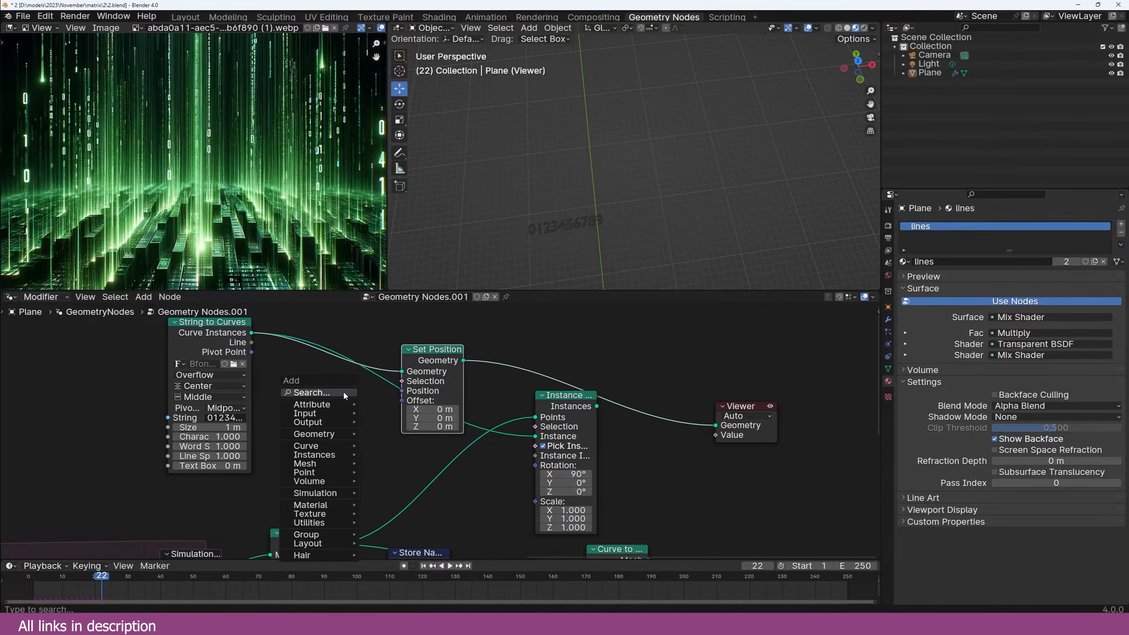
pyautogui.write('x')
pyautogui.press('Return')
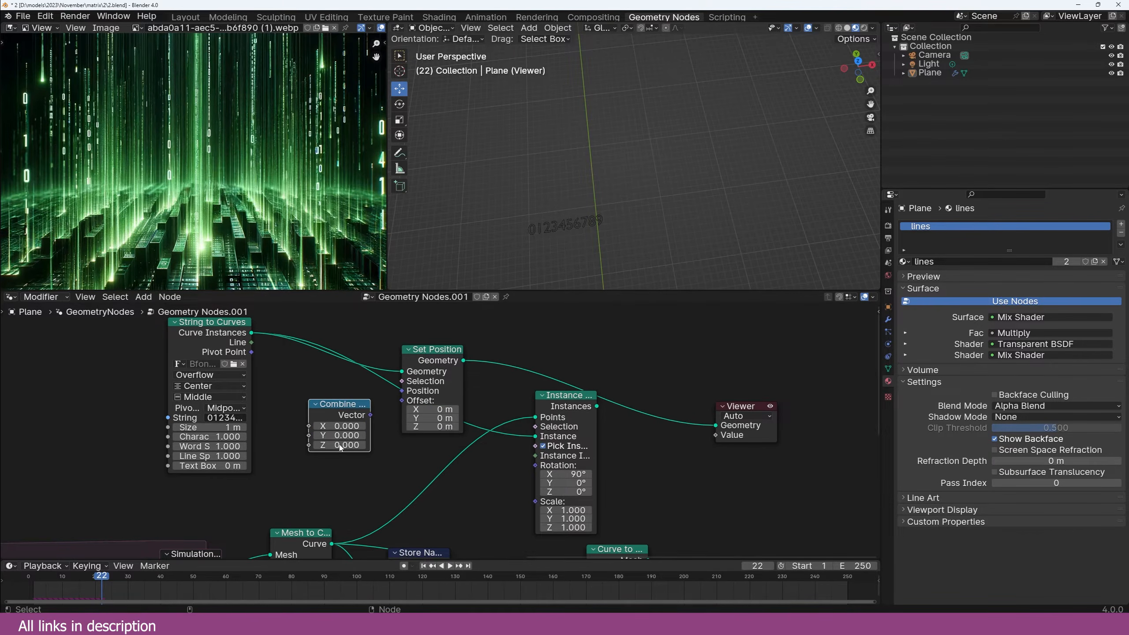
pyautogui.moveTo(371, 415); pyautogui.dragTo(402, 391)
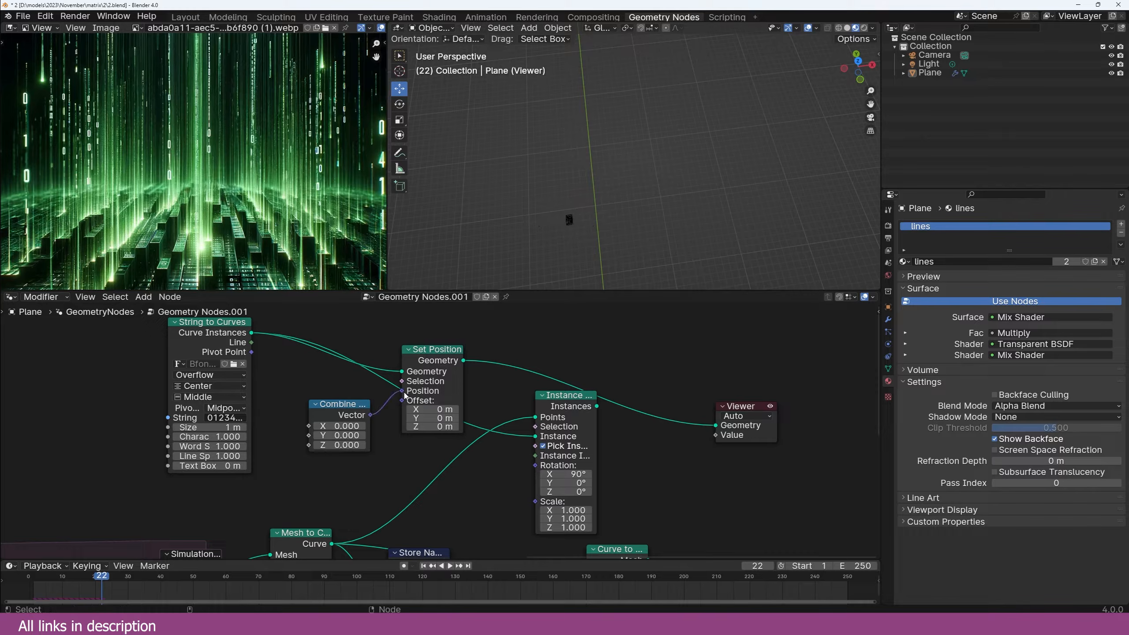
pyautogui.scroll(2, 569, 219)
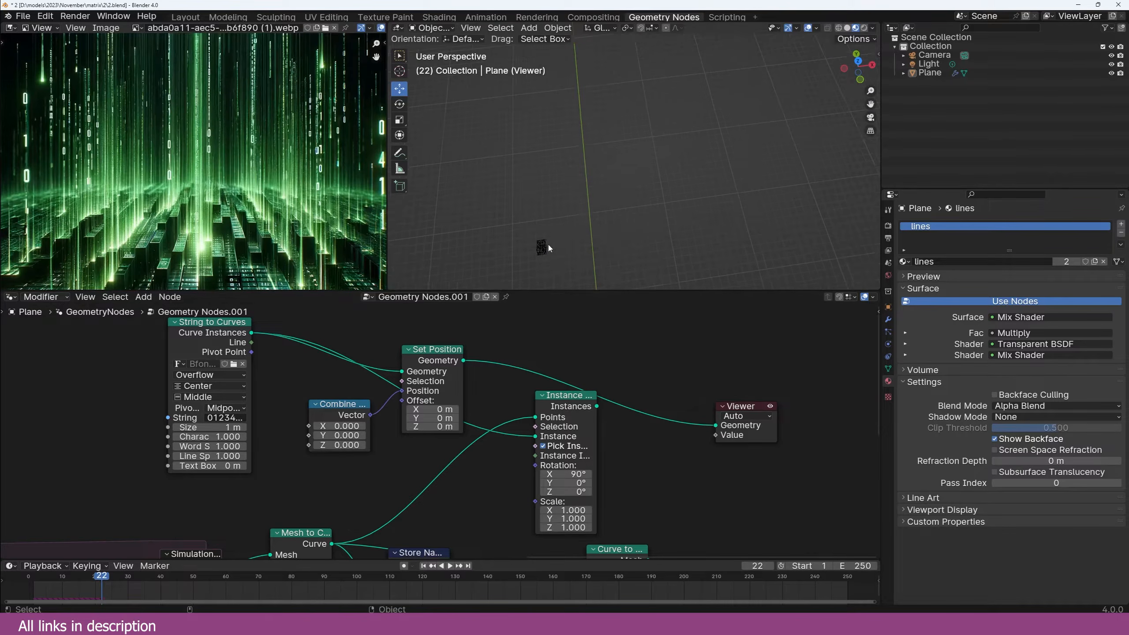
# Step: Connect the Set Position geometry to the Instance input of Instance on Points and preview the Instance on Points output in the Viewer
pyautogui.moveTo(463, 360); pyautogui.dragTo(537, 437)
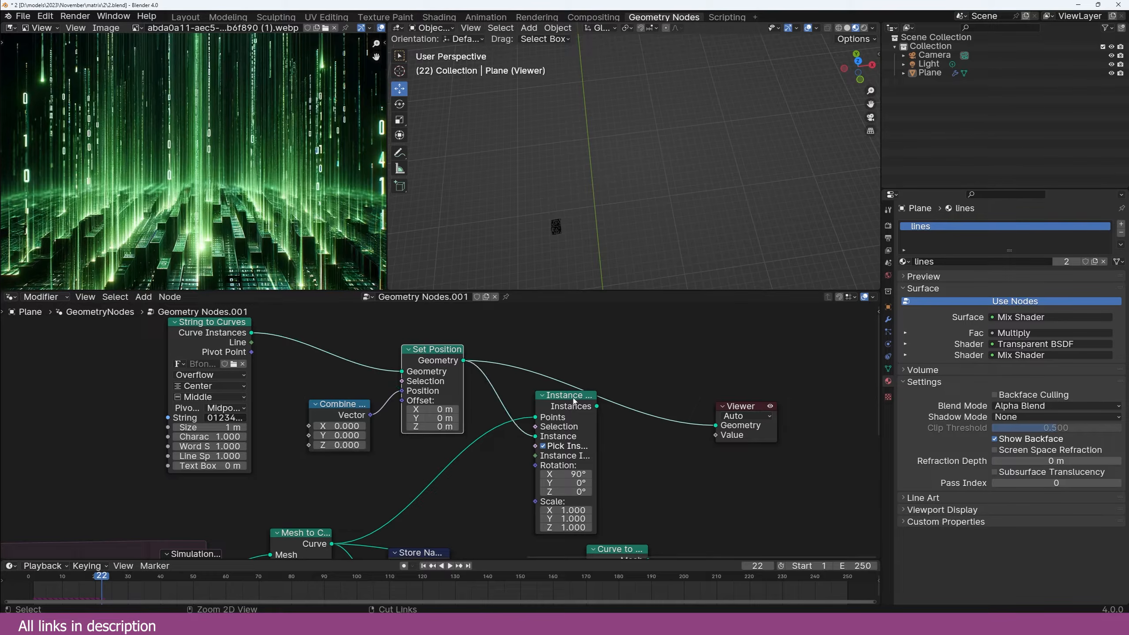
pyautogui.keyDown('ctrl'); pyautogui.keyDown('shift'); pyautogui.click(574, 397); pyautogui.keyUp('shift'); pyautogui.keyUp('ctrl')
pyautogui.moveTo(605, 233); pyautogui.dragTo(621, 204, button='middle')
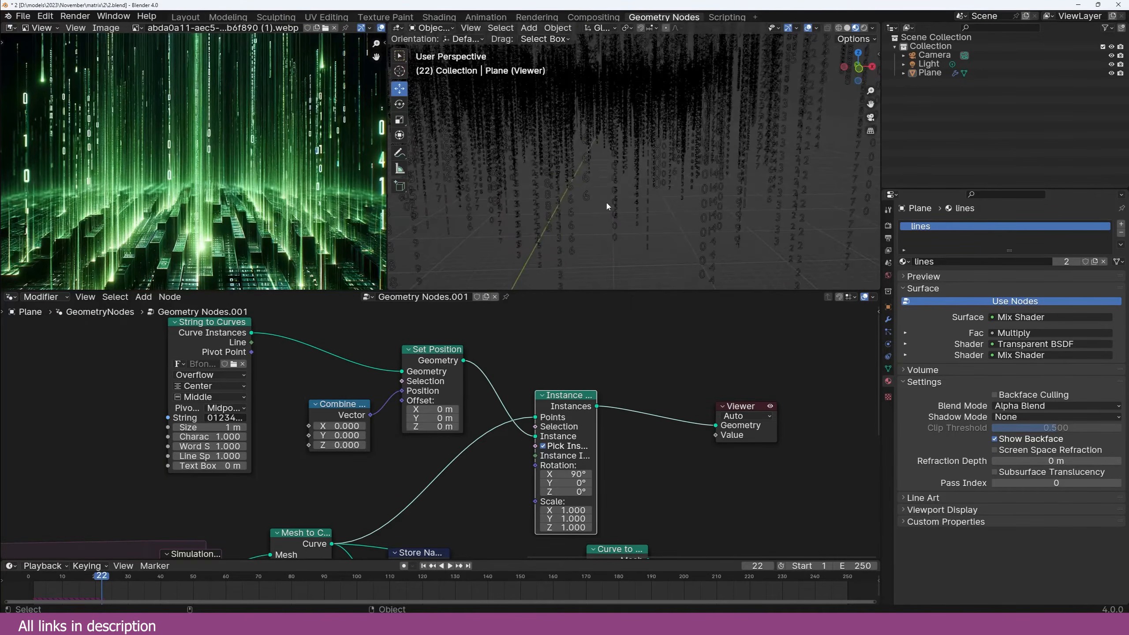
pyautogui.moveTo(607, 206); pyautogui.dragTo(574, 205, button='middle')
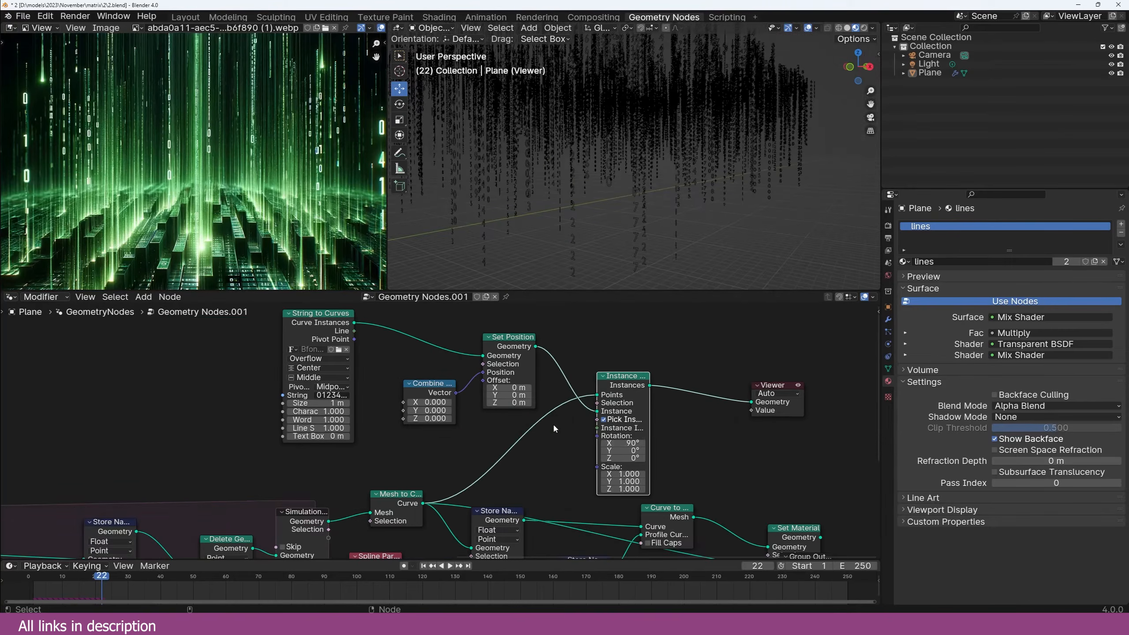
# Step: Add a Random Value node set to Integer and connect its Value to the Instance Index of Instance on Points
pyautogui.scroll(5, 610, 429)
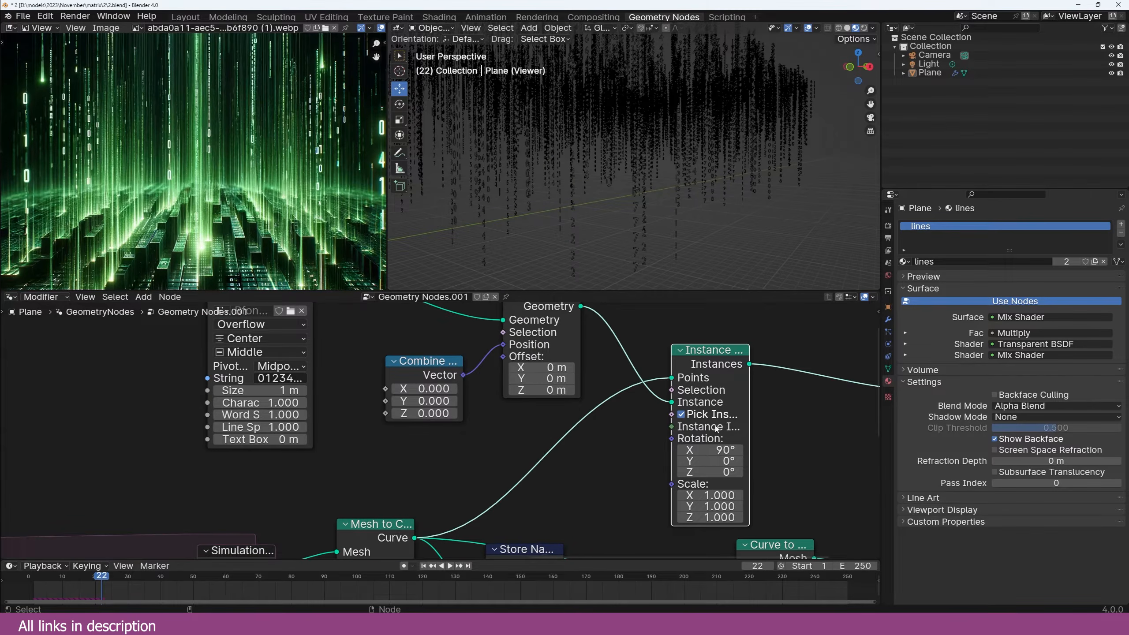
pyautogui.hotkey('shift', 'a')
pyautogui.click(448, 444)
pyautogui.write('ra')
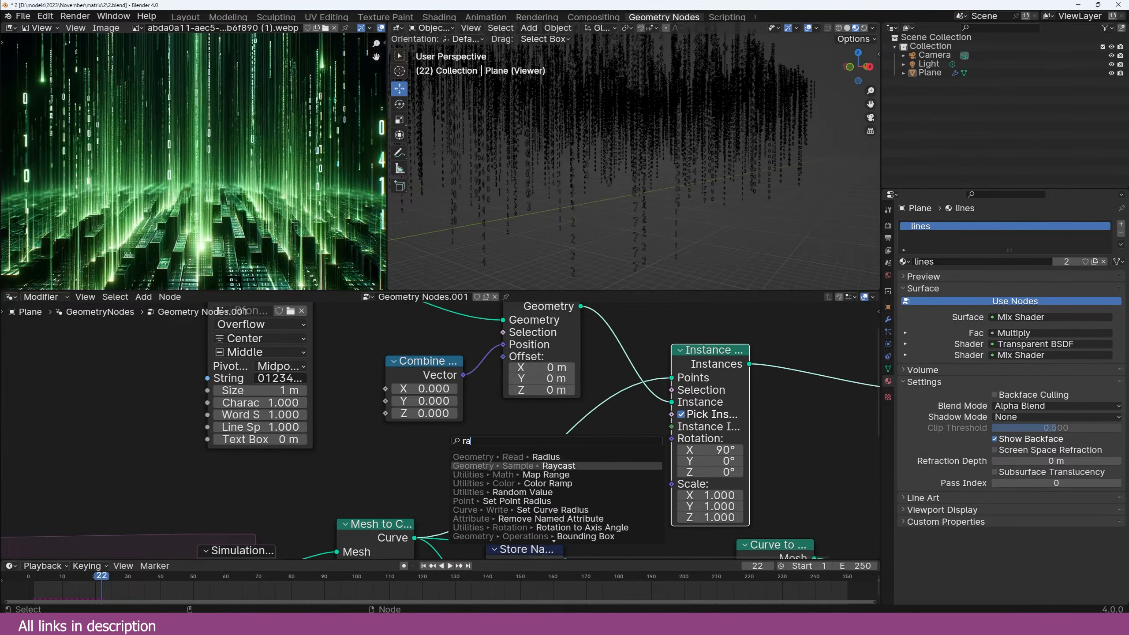
pyautogui.click(474, 493)
pyautogui.click(401, 449)
pyautogui.click(398, 457)
pyautogui.click(401, 498)
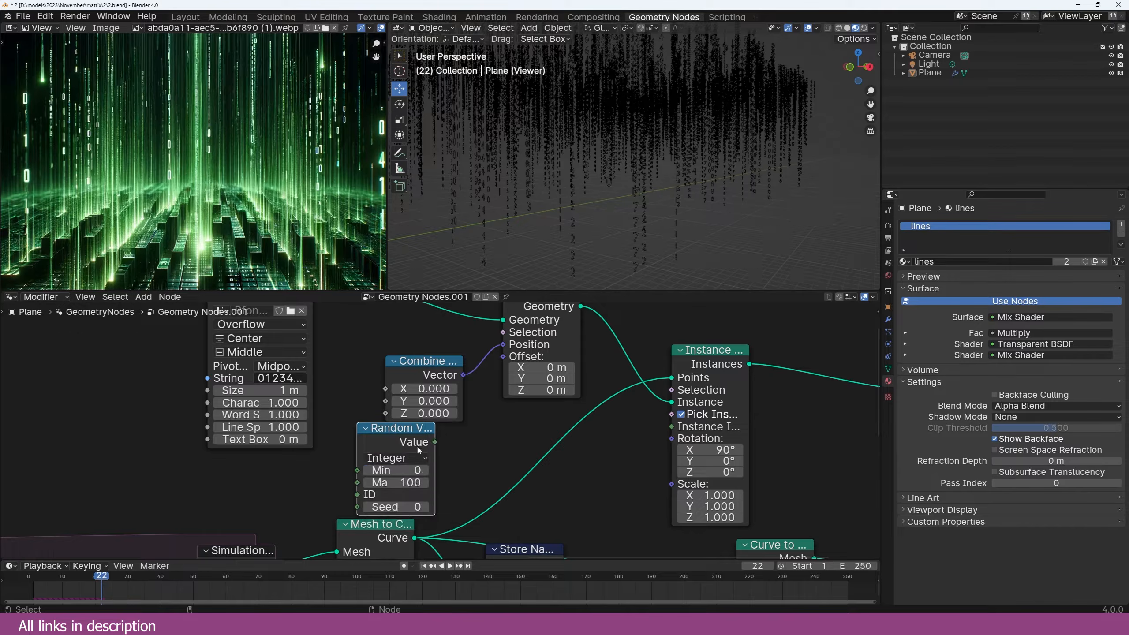
pyautogui.moveTo(436, 443); pyautogui.dragTo(674, 428)
# Step: Set the Random Value node's Max to 10, place it beside Instance on Points, and play the animation from the start
pyautogui.moveTo(587, 211); pyautogui.dragTo(603, 212, button='middle')
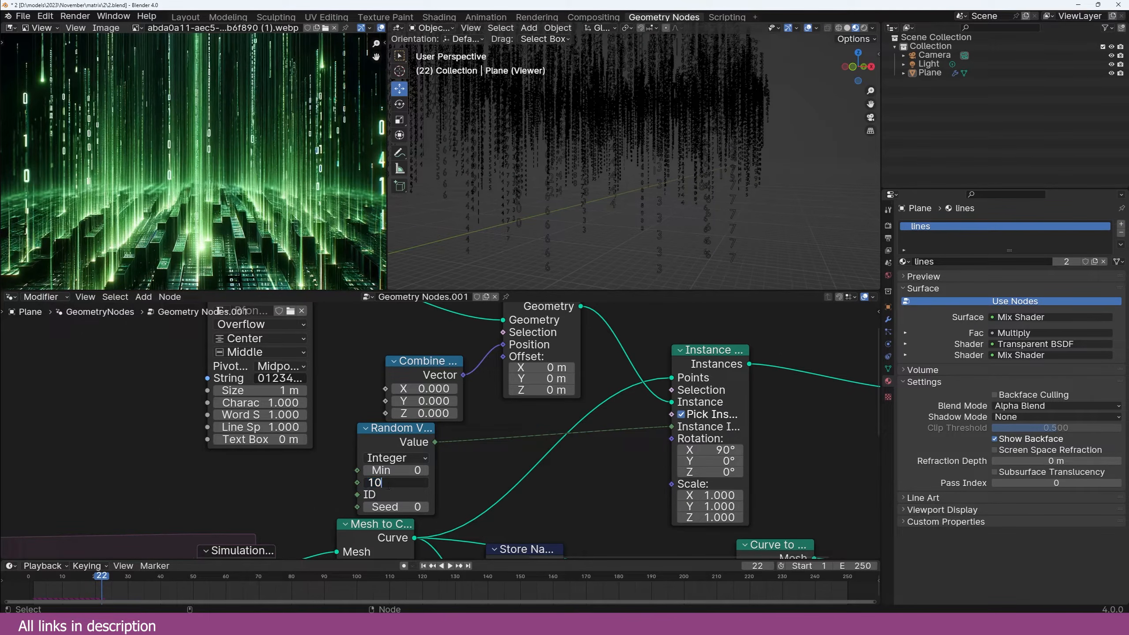
pyautogui.press('Return')
pyautogui.moveTo(386, 448); pyautogui.dragTo(623, 451)
pyautogui.keyDown('shift'); pyautogui.rightClick(18, 596); pyautogui.keyUp('shift')
pyautogui.press('space')
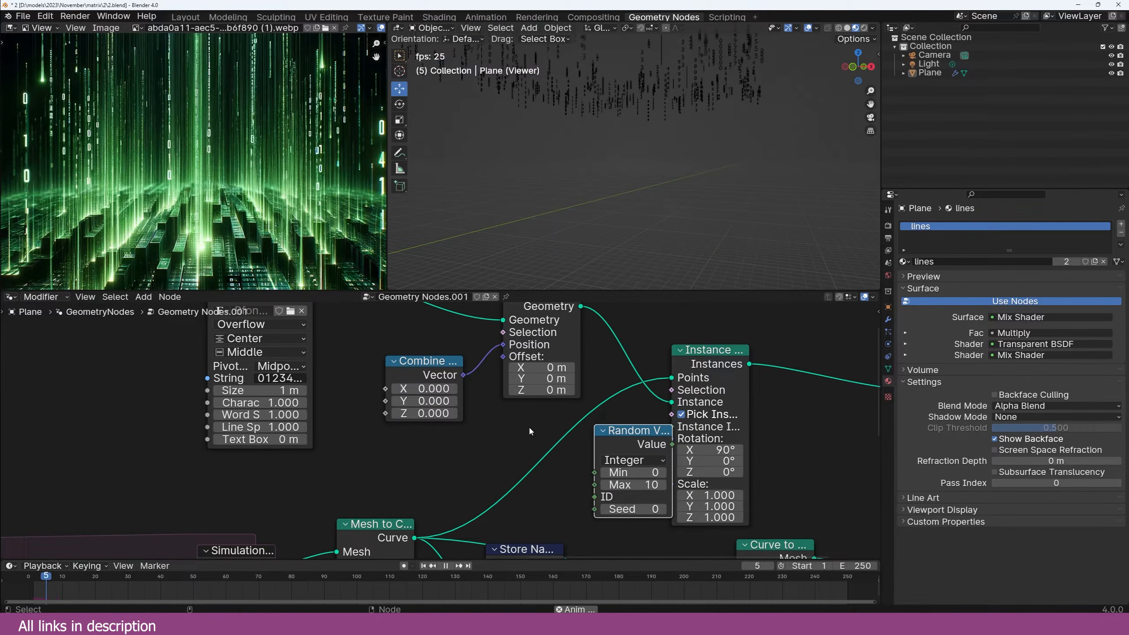
pyautogui.press('space')
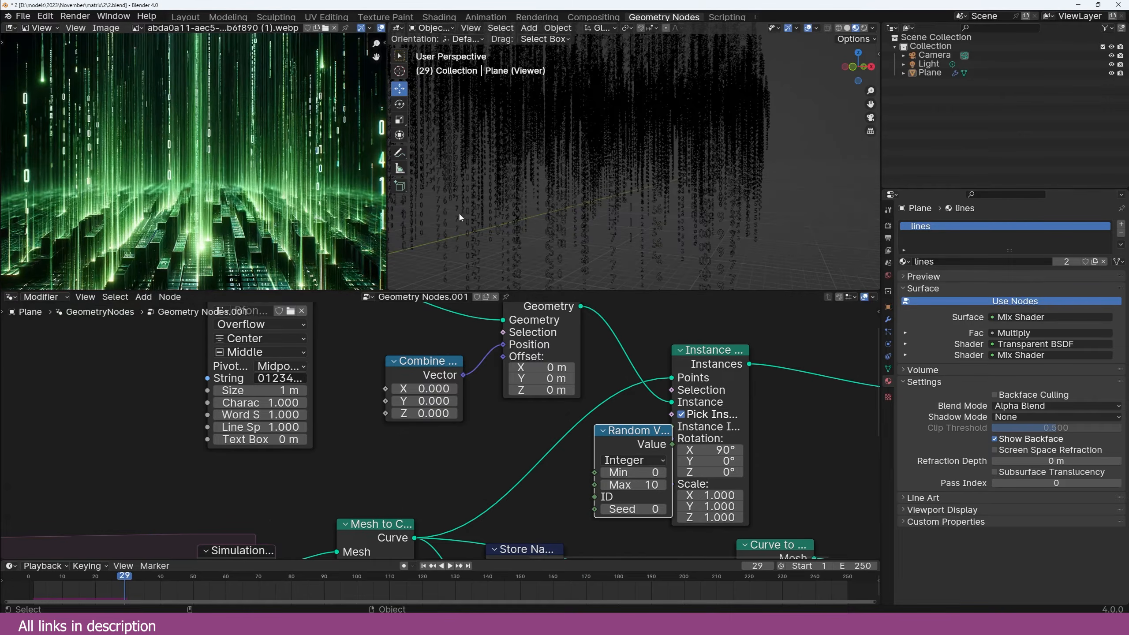
# Step: Add a Scene Time node, connect its Frame to the Random Value Seed, and replay the animation
pyautogui.moveTo(592, 360); pyautogui.dragTo(599, 344, button='middle')
pyautogui.moveTo(636, 414); pyautogui.dragTo(622, 415)
pyautogui.moveTo(434, 441); pyautogui.dragTo(404, 412, button='middle')
pyautogui.hotkey('shift', 'a')
pyautogui.click(404, 412)
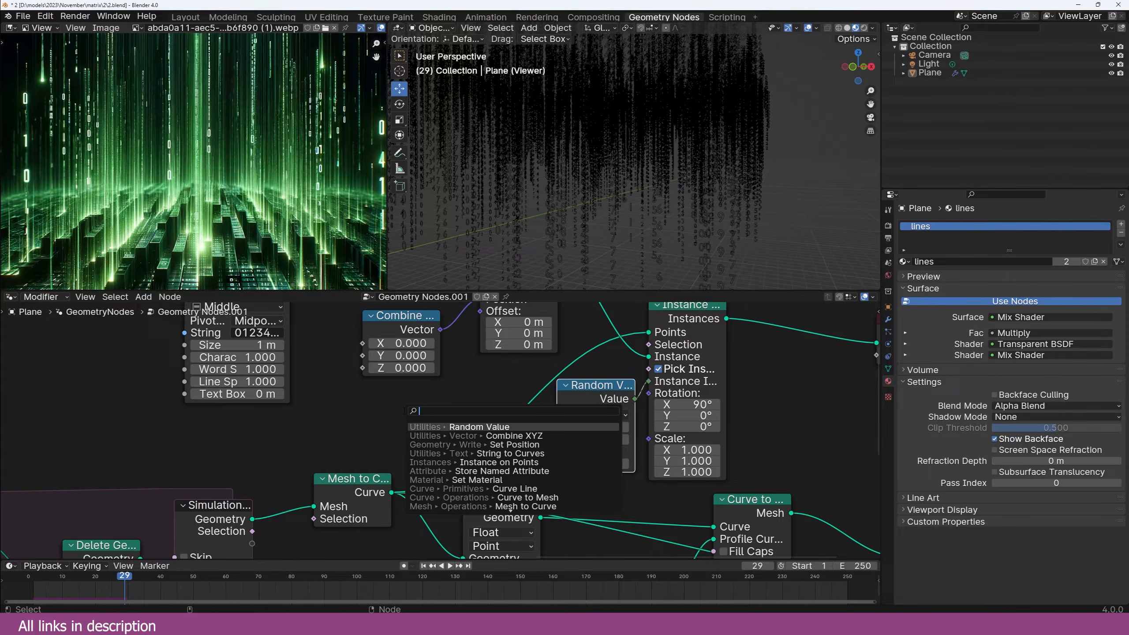
pyautogui.write('time')
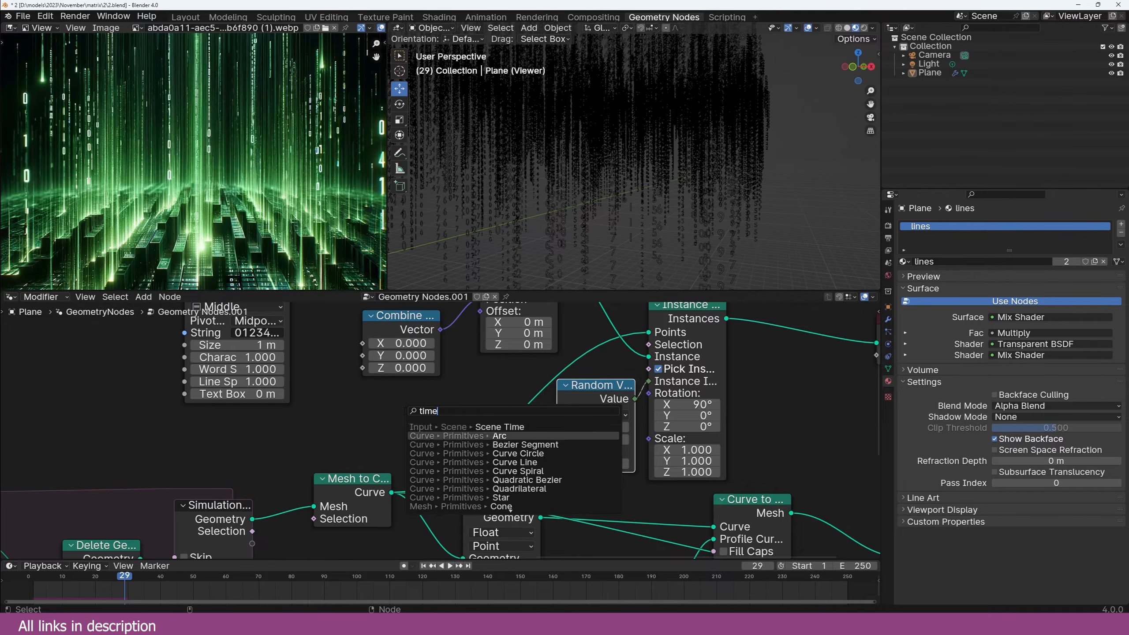
pyautogui.click(500, 426)
pyautogui.click(314, 409)
pyautogui.moveTo(415, 442); pyautogui.dragTo(547, 464)
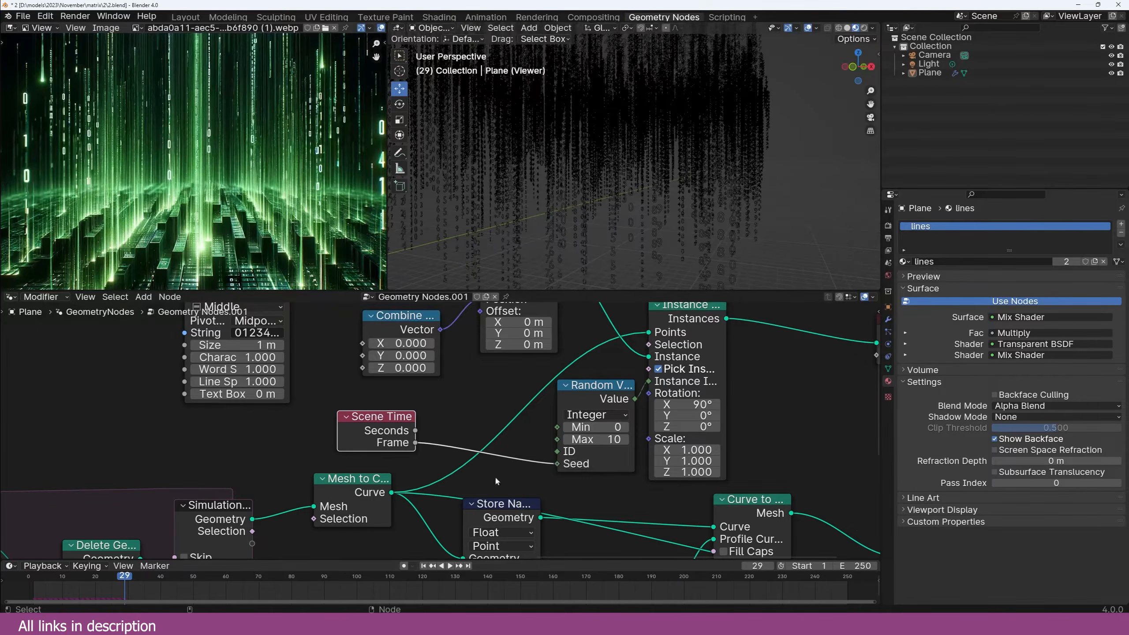
pyautogui.hotkey('shift', 'Left')
pyautogui.press('space')
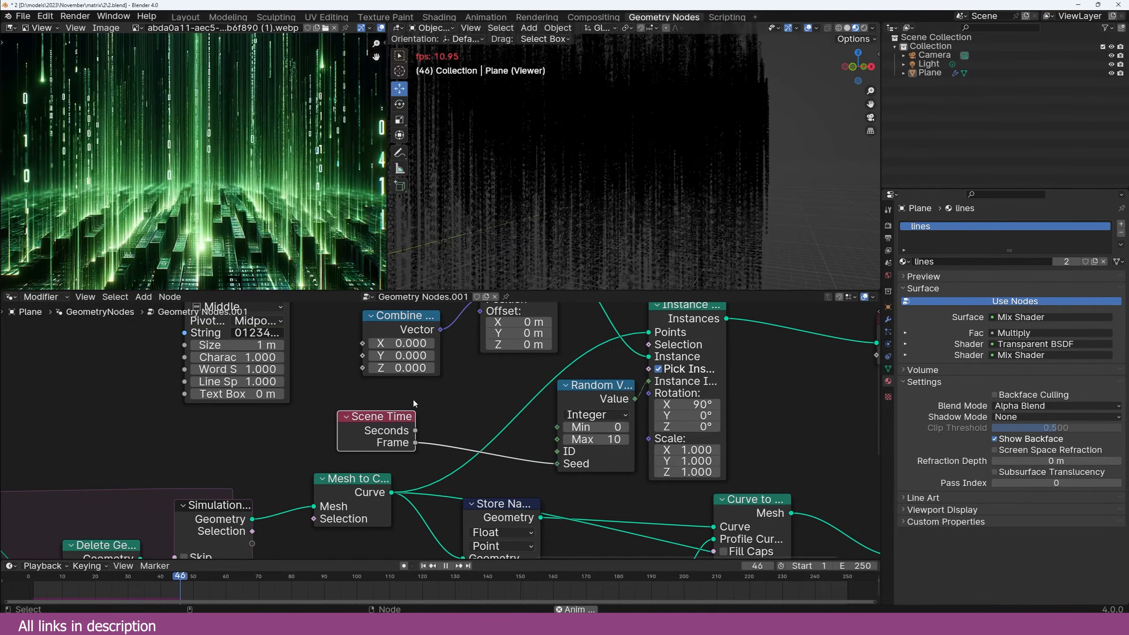
pyautogui.press('space')
# Step: Load the Unispace Bold font from the Windows Fonts folder into the String to Curves node
pyautogui.scroll(-3, 526, 417)
pyautogui.scroll(2, 467, 370)
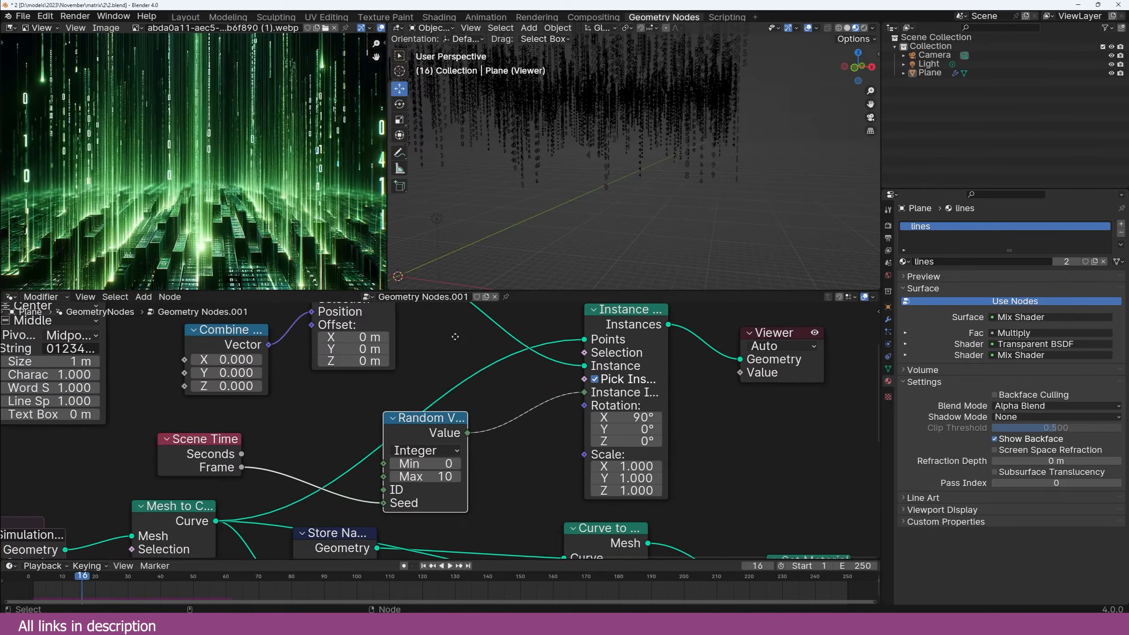
pyautogui.scroll(-1, 467, 367)
pyautogui.moveTo(467, 368); pyautogui.dragTo(518, 362, button='middle')
pyautogui.moveTo(448, 347); pyautogui.dragTo(432, 339)
pyautogui.scroll(-1, 433, 339)
pyautogui.moveTo(210, 370); pyautogui.dragTo(288, 391, button='middle')
pyautogui.click(322, 359)
pyautogui.scroll(-15, 665, 359)
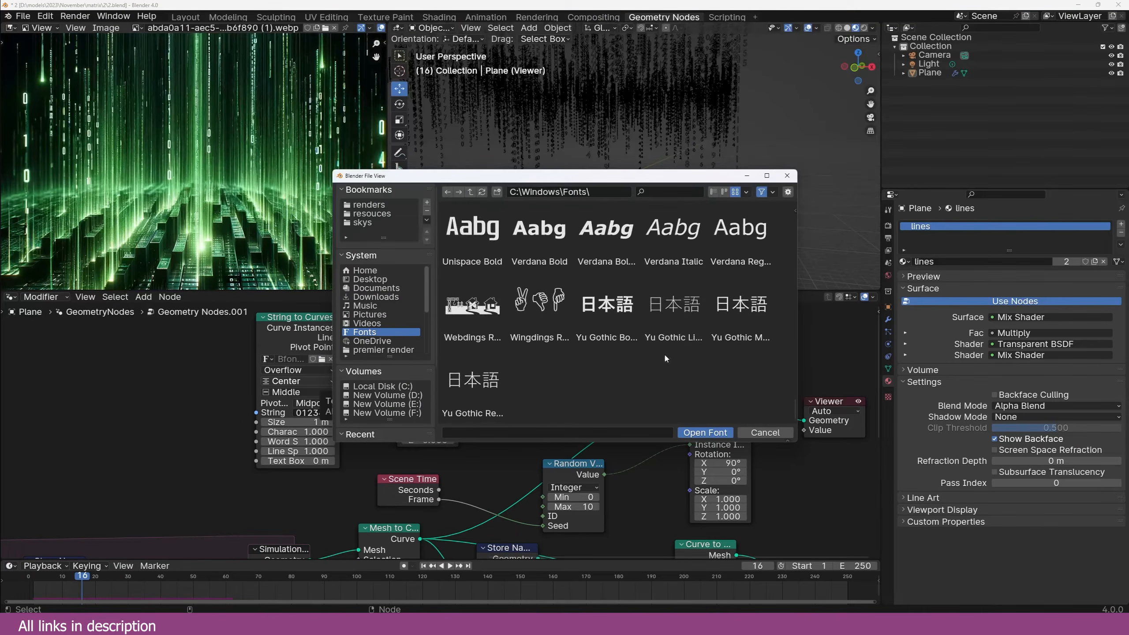
pyautogui.doubleClick(475, 242)
# Step: Insert a Fill Curve node between the Set Position and Instance on Points nodes
pyautogui.scroll(3, 572, 209)
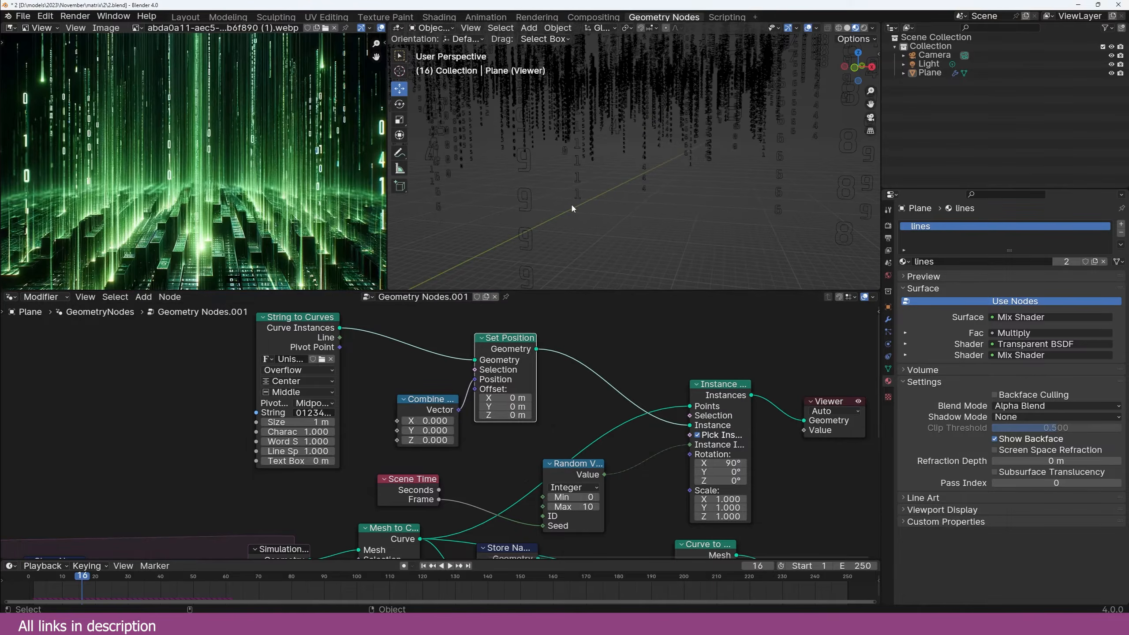
pyautogui.hotkey('shift', 'a')
pyautogui.write('fill')
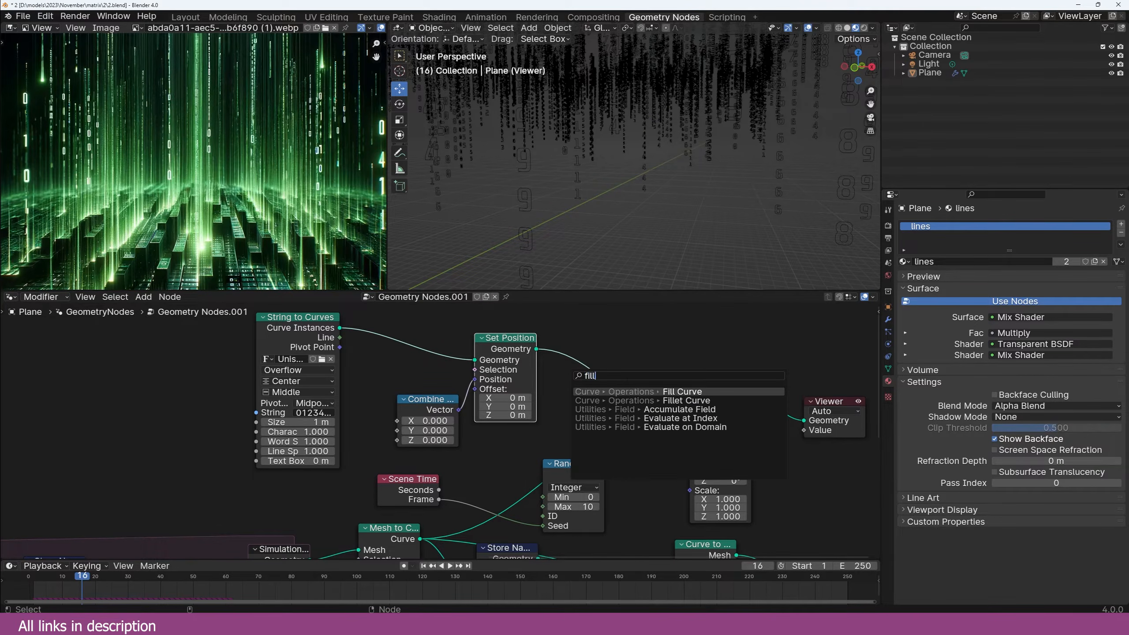
pyautogui.press('Return')
pyautogui.moveTo(627, 189); pyautogui.dragTo(624, 261, button='middle')
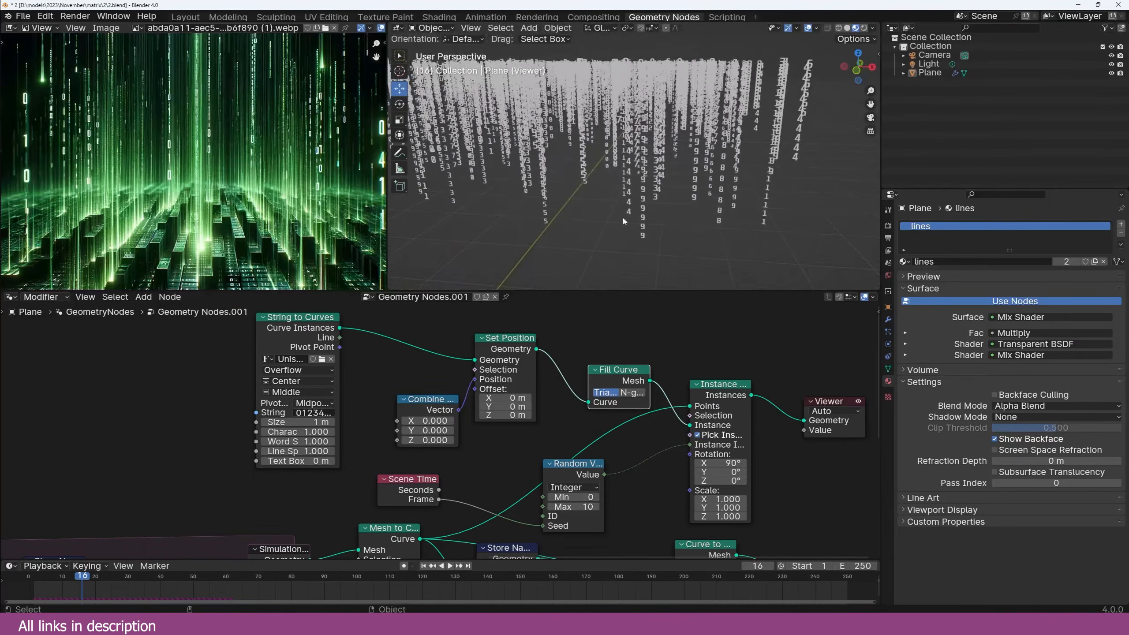
# Step: Play the animation to check the filled digits and save the file
pyautogui.press('space')
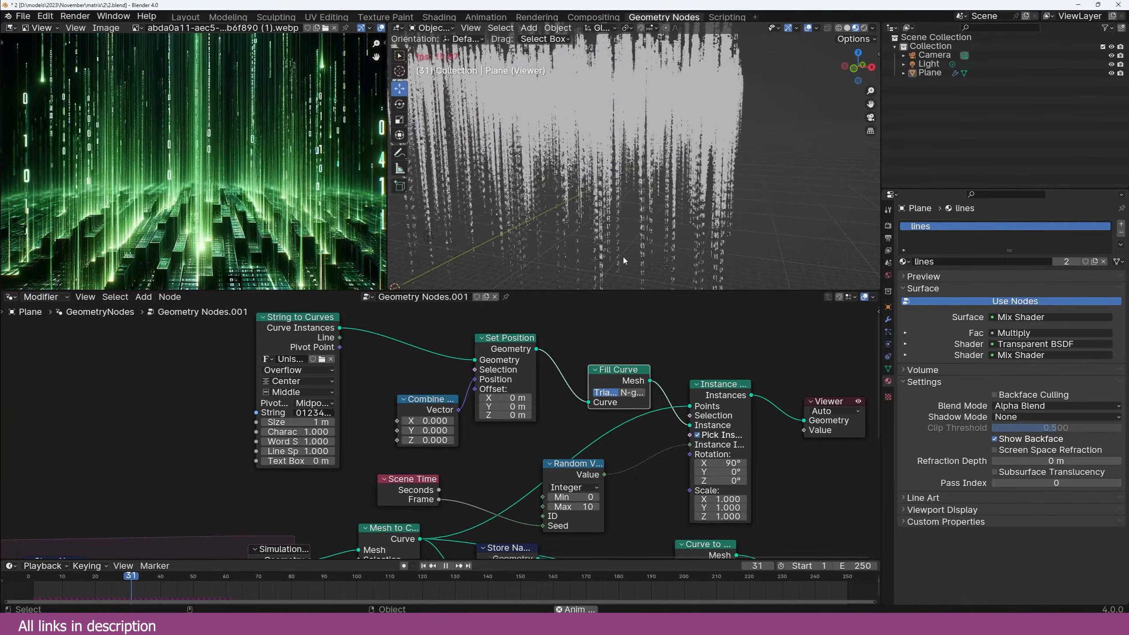
pyautogui.press('Escape')
pyautogui.hotkey('ctrl', 's')
# Step: Rearrange the digit nodes and connect the Spline Parameter Factor to the Scale of Instance on Points
pyautogui.scroll(-2, 628, 373)
pyautogui.moveTo(532, 428); pyautogui.dragTo(504, 421)
pyautogui.scroll(-6, 503, 421)
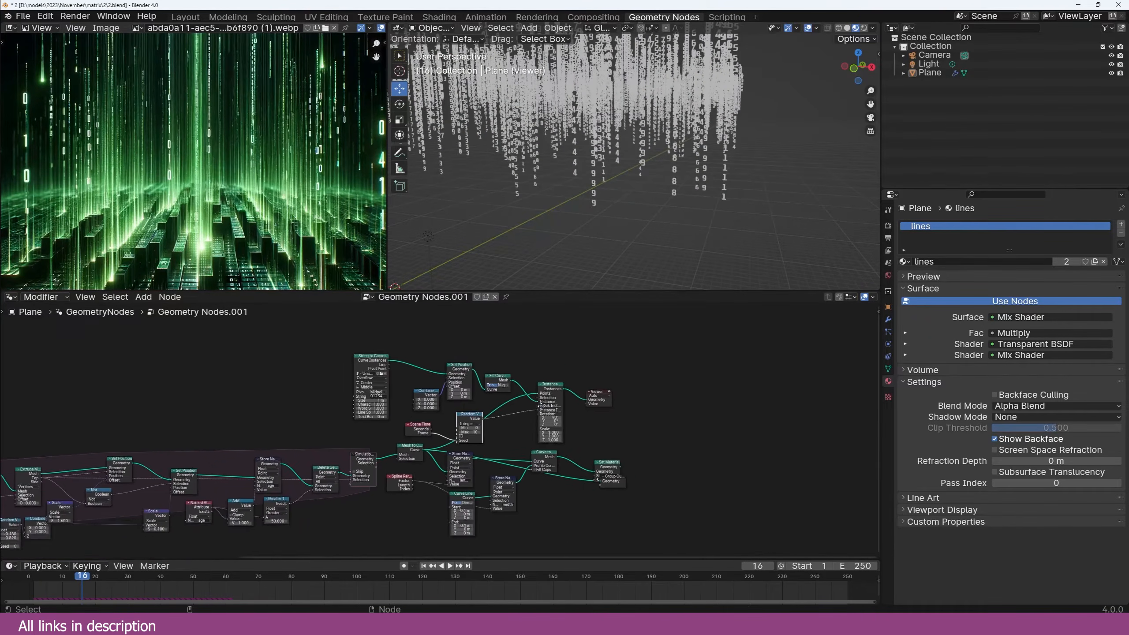
pyautogui.scroll(4, 540, 406)
pyautogui.click(434, 390)
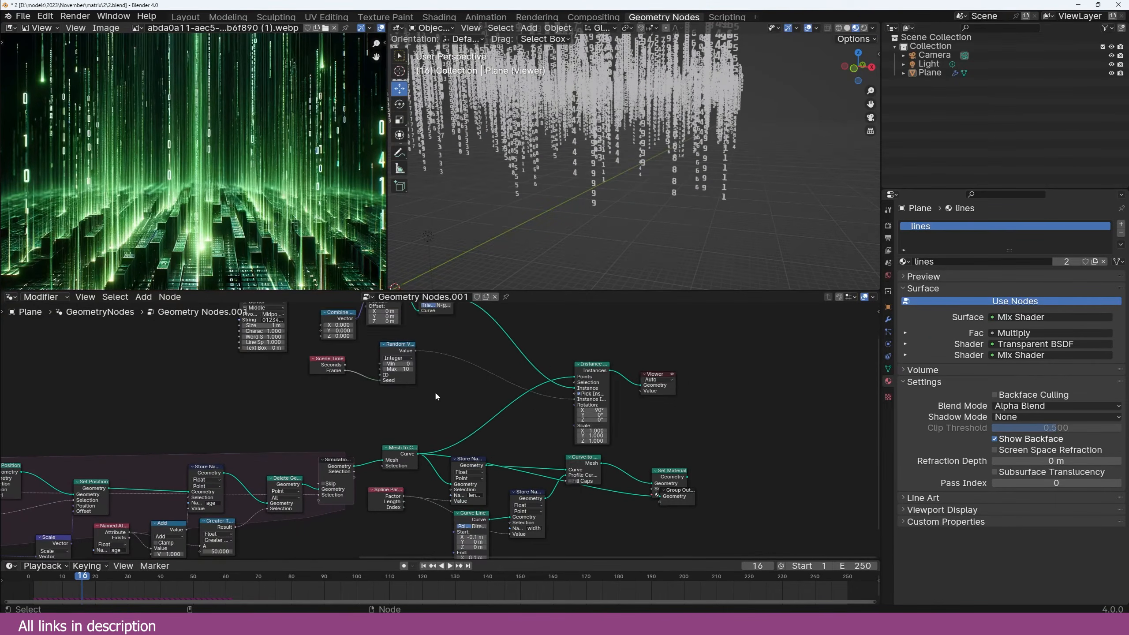
pyautogui.scroll(3, 436, 395)
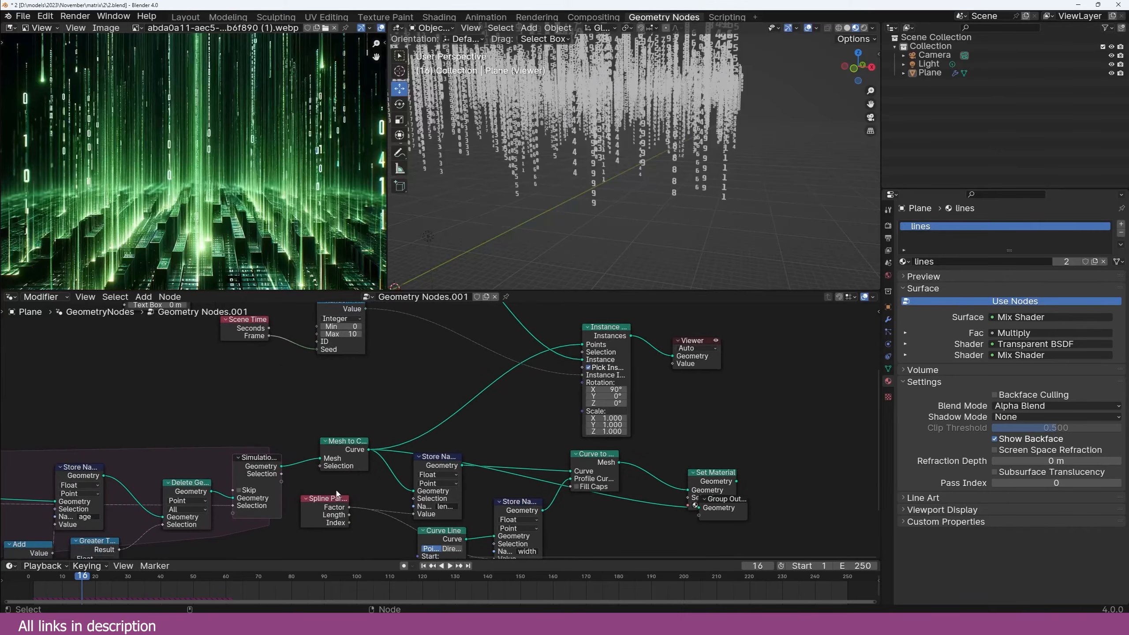
pyautogui.moveTo(506, 405); pyautogui.dragTo(384, 408, button='middle')
pyautogui.moveTo(228, 510); pyautogui.dragTo(461, 414)
pyautogui.moveTo(648, 209)
pyautogui.mouseDown(button='middle')
pyautogui.moveTo(672, 218)
pyautogui.moveTo(647, 242)
pyautogui.moveTo(645, 213)
pyautogui.mouseUp(button='middle')
pyautogui.scroll(3, 397, 462)
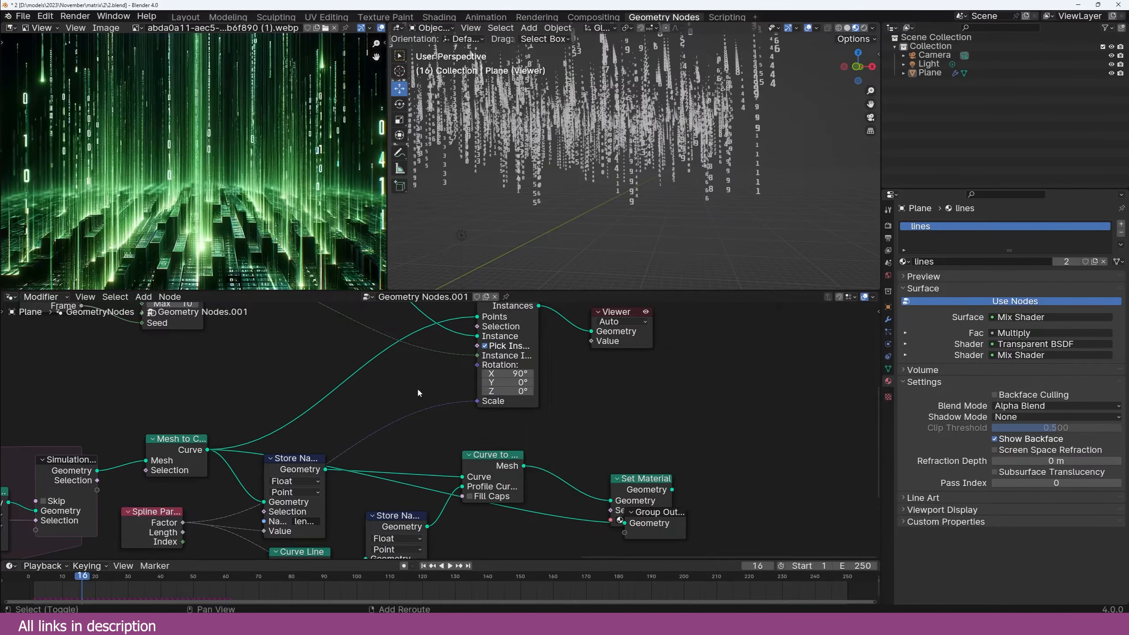
# Step: Insert a Float Curve node between the Spline Parameter Factor and the Scale of Instance on Points
pyautogui.hotkey('shift', 'a')
pyautogui.click(418, 389)
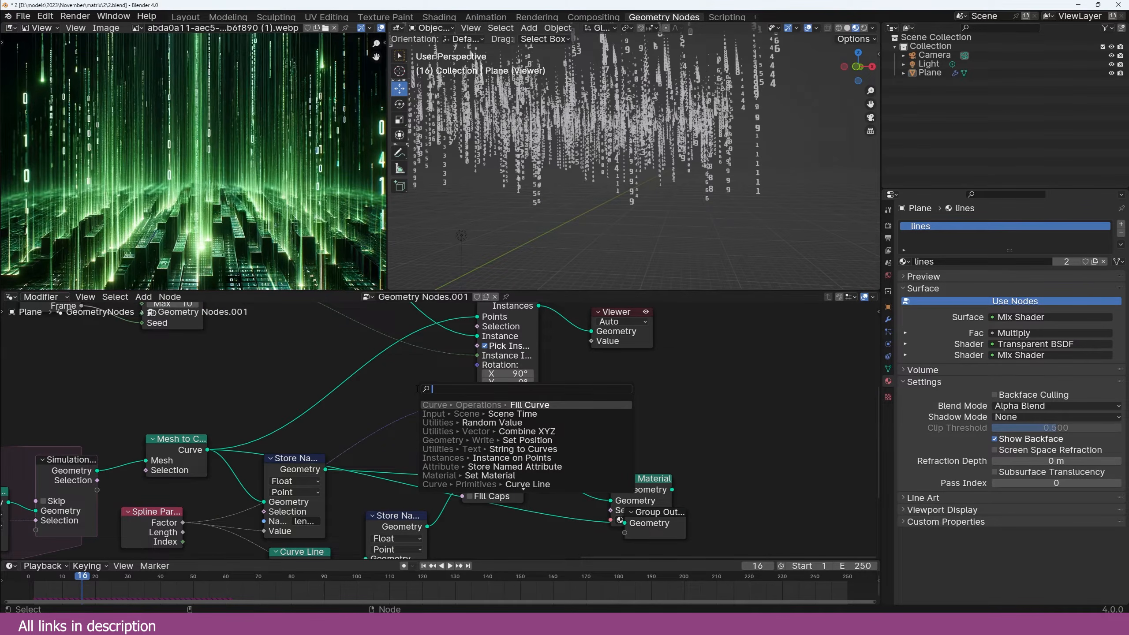
pyautogui.write('float curve')
pyautogui.press('Return')
pyautogui.click(405, 431)
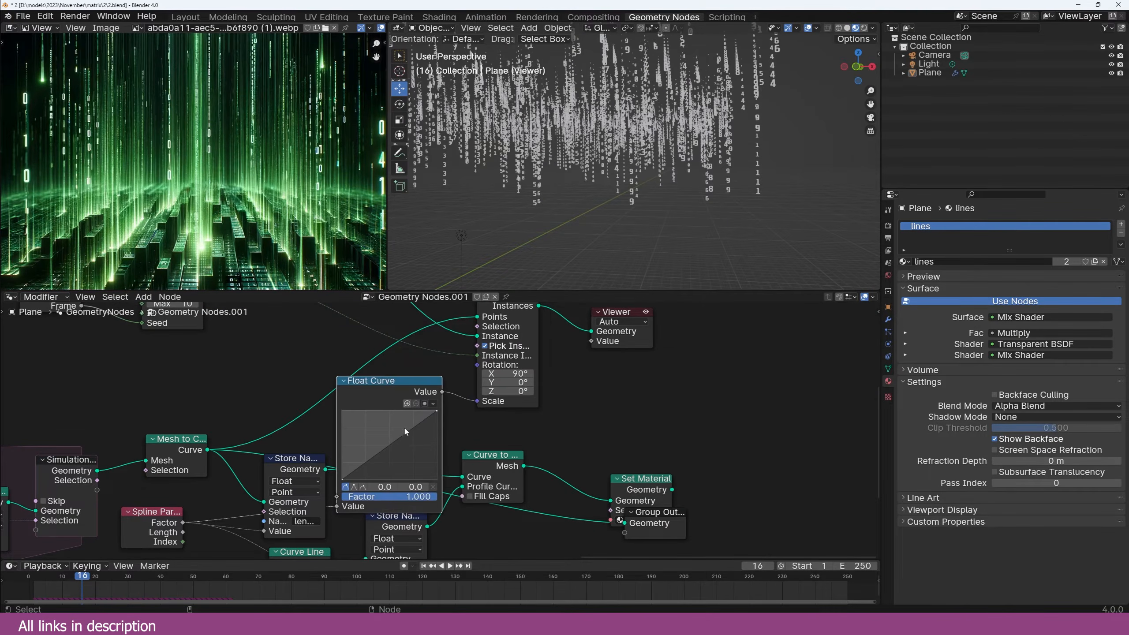
# Step: Bend the Float Curve downward with a point at about 0.7, 0.3 and play the animation to check the digit sizes
pyautogui.moveTo(405, 431); pyautogui.dragTo(413, 459)
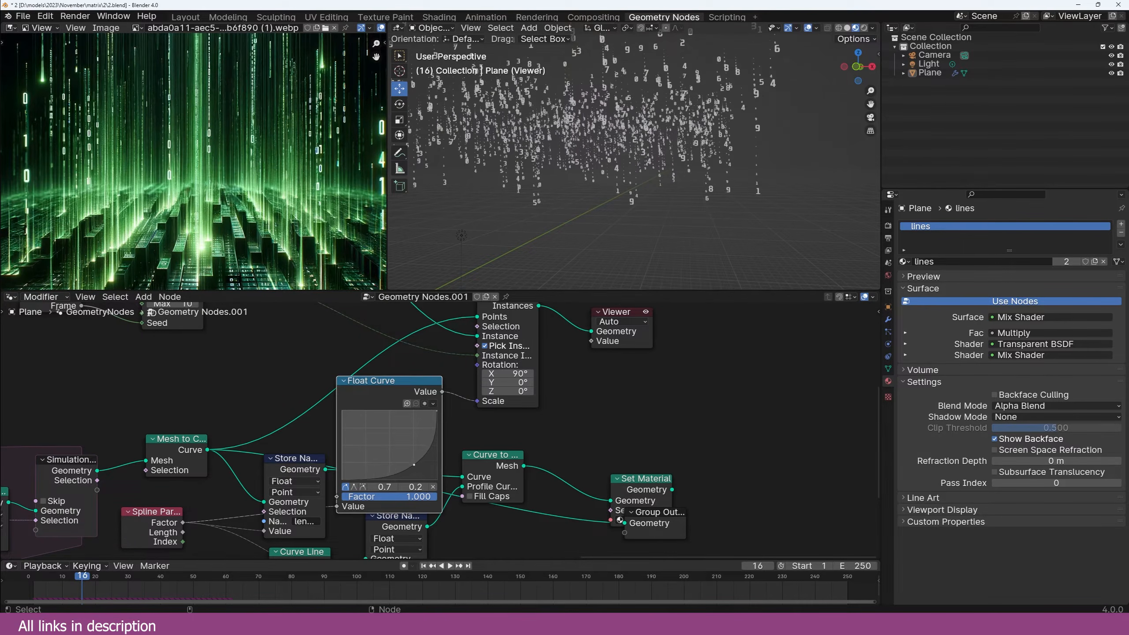
pyautogui.scroll(-3, 554, 227)
pyautogui.moveTo(554, 227); pyautogui.dragTo(565, 234, button='middle')
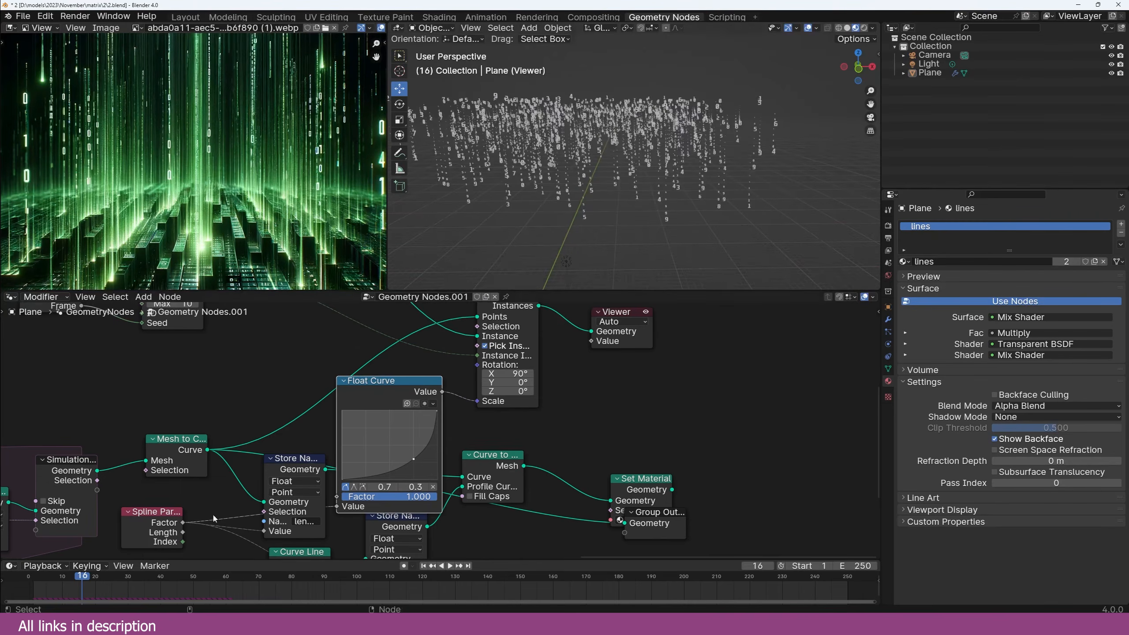
pyautogui.click(30, 591)
pyautogui.press('space')
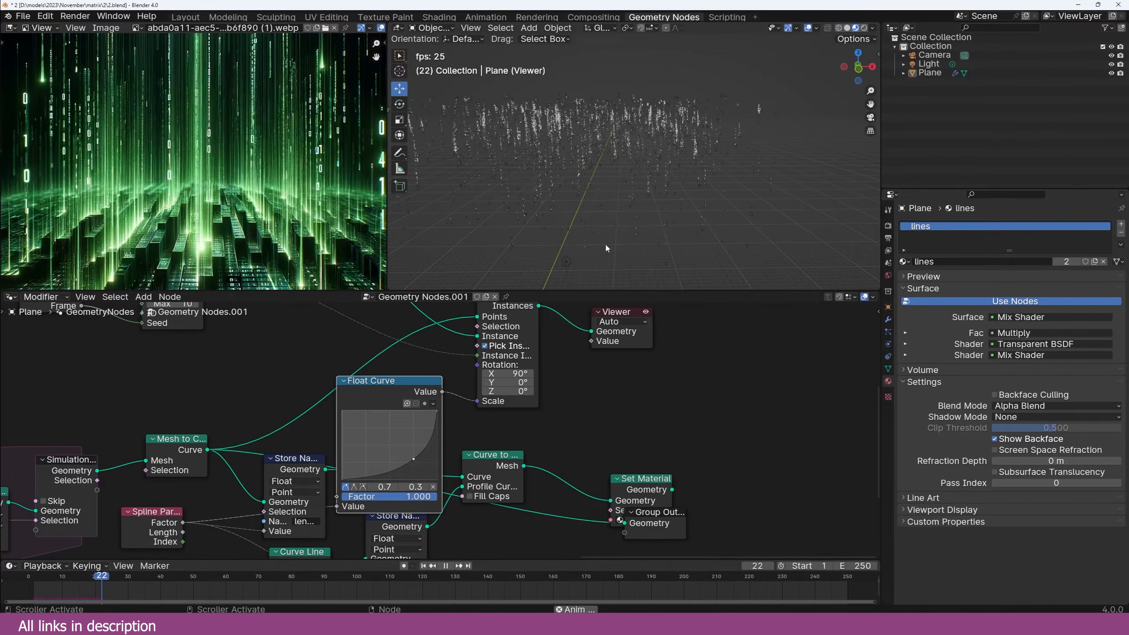
pyautogui.press('space')
# Step: Space out the output nodes and combine the Instance on Points and Set Material outputs in a Join Geometry node
pyautogui.scroll(-2, 538, 487)
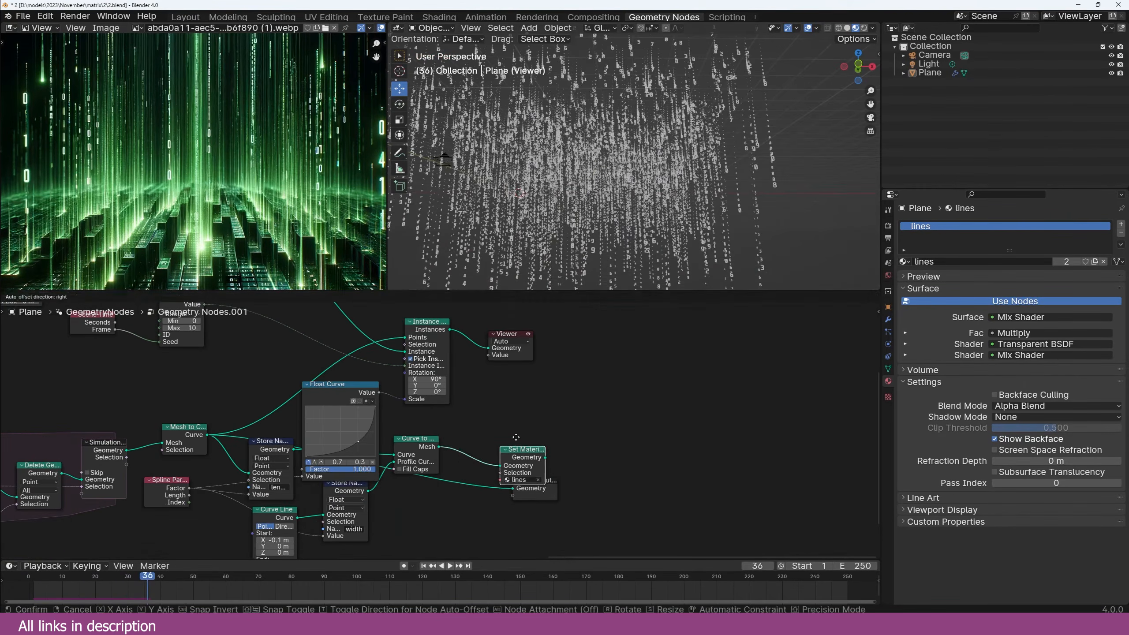
pyautogui.moveTo(538, 487); pyautogui.dragTo(665, 484)
pyautogui.moveTo(521, 445); pyautogui.dragTo(525, 444)
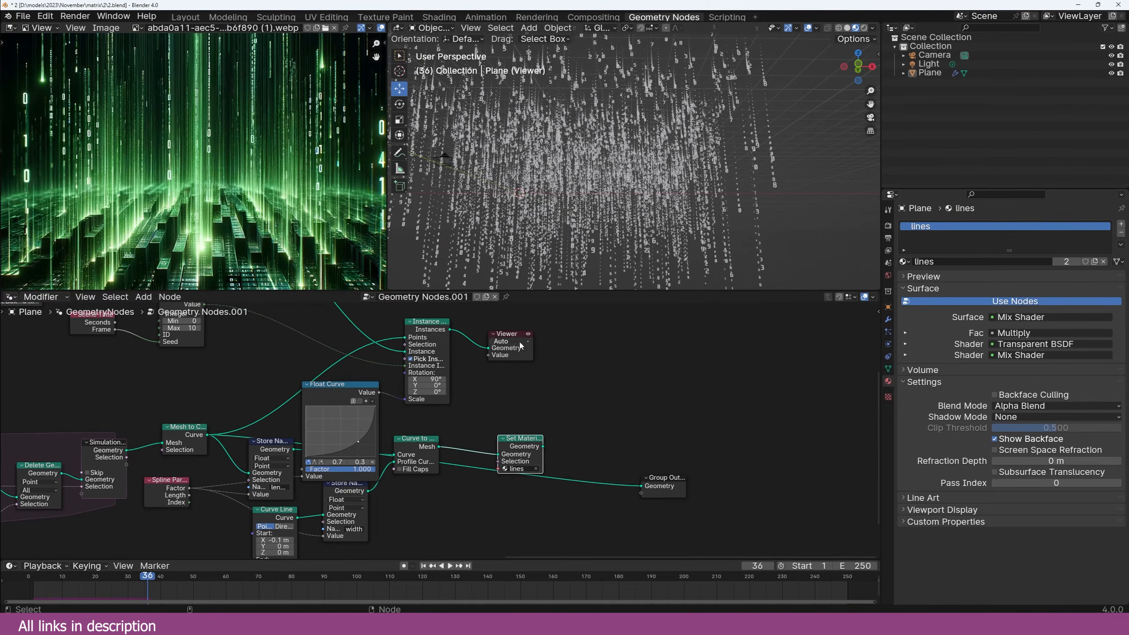
pyautogui.moveTo(516, 335); pyautogui.dragTo(634, 335)
pyautogui.moveTo(433, 323); pyautogui.dragTo(513, 318)
pyautogui.keyDown('ctrl'); pyautogui.keyDown('shift'); pyautogui.moveTo(531, 441); pyautogui.dragTo(528, 391, button='right'); pyautogui.keyUp('shift'); pyautogui.keyUp('ctrl')
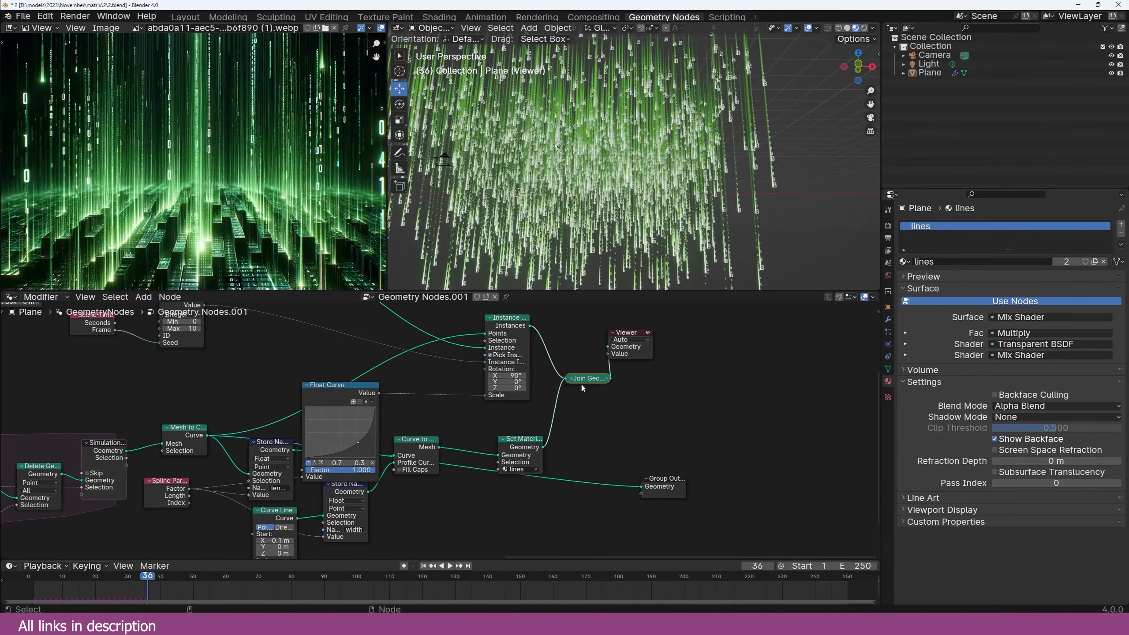
# Step: Inspect the joined strands and digits, and move the Viewer node further from the Join Geometry node
pyautogui.scroll(-3, 697, 156)
pyautogui.moveTo(698, 154); pyautogui.dragTo(702, 169, button='middle')
pyautogui.scroll(3, 702, 169)
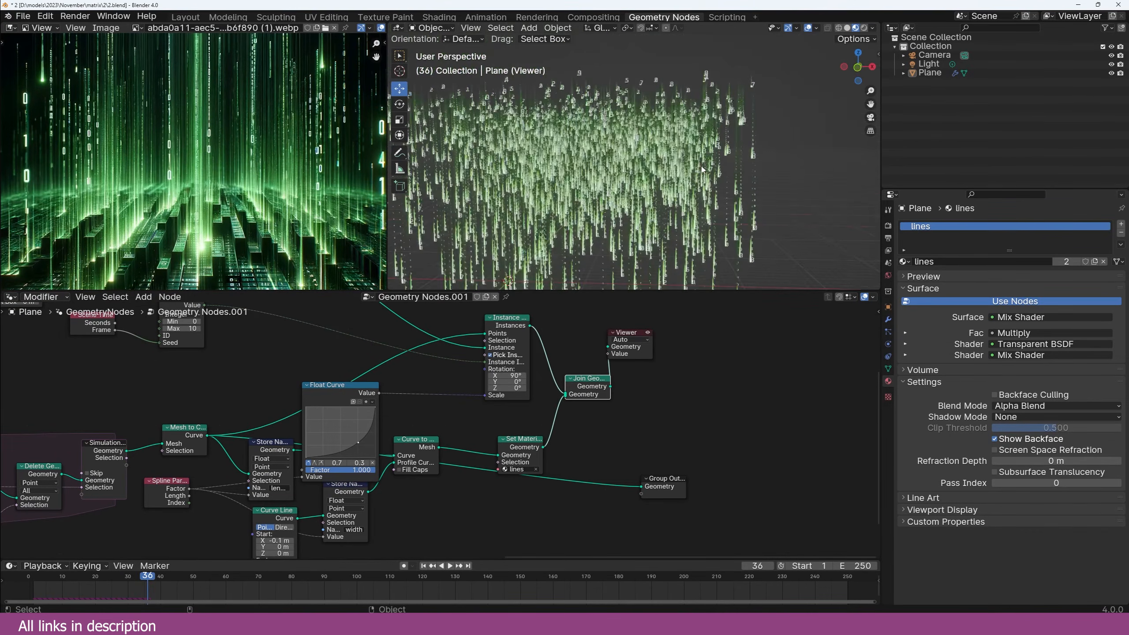
pyautogui.moveTo(637, 356); pyautogui.dragTo(638, 356)
pyautogui.moveTo(638, 356); pyautogui.dragTo(758, 356)
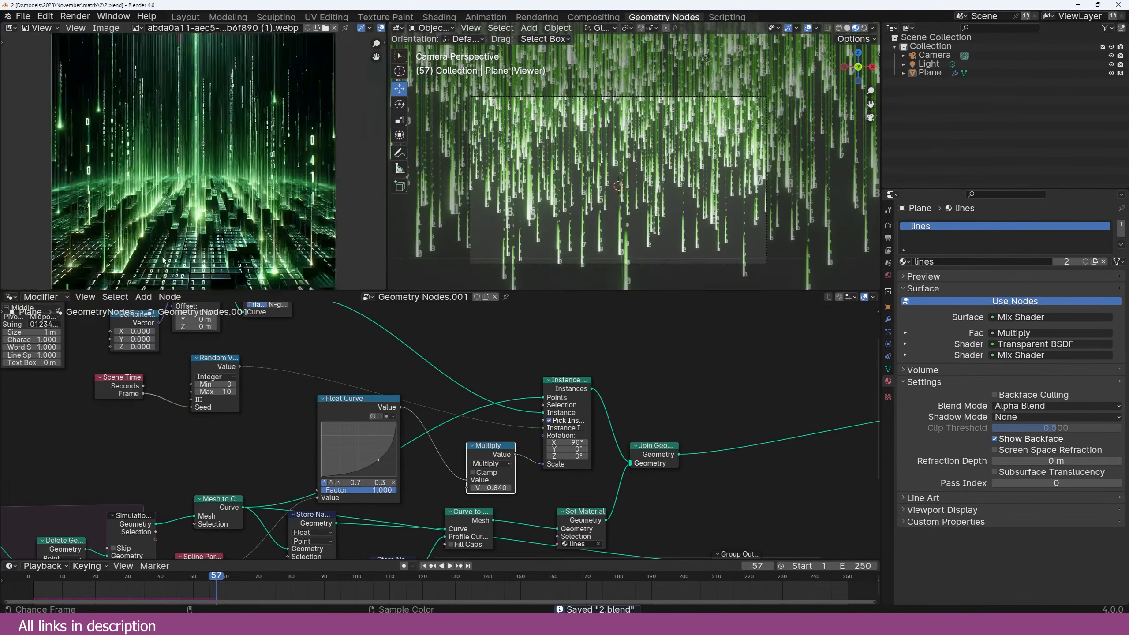
# Step: Add a mesh plane to the scene and connect the rain's Join Geometry node to the Group Output
pyautogui.scroll(-1, 164, 260)
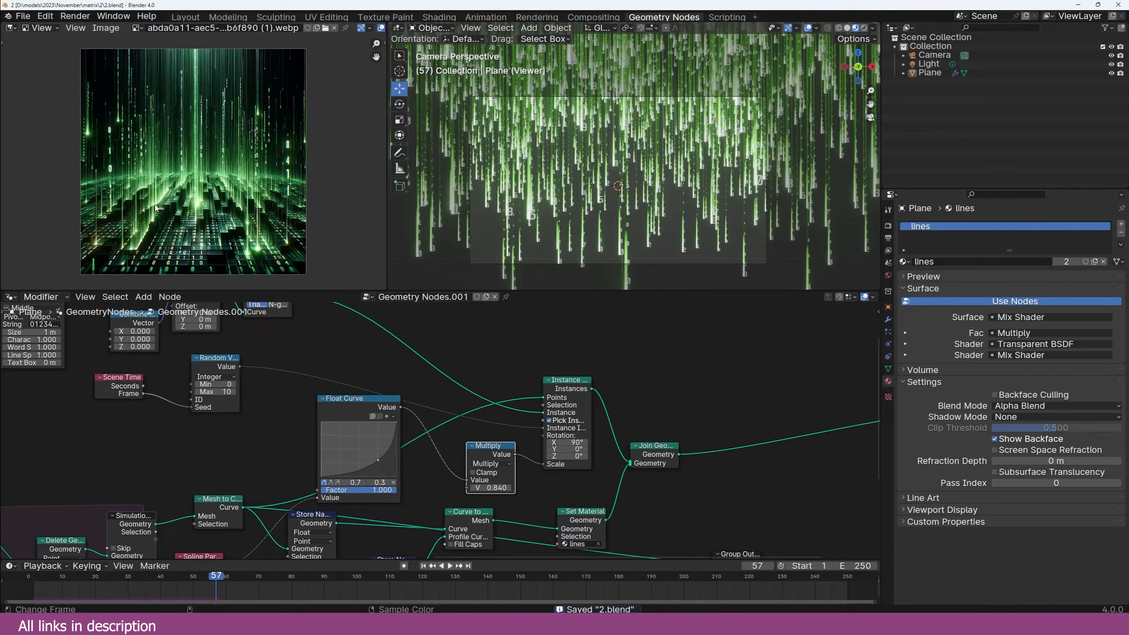
pyautogui.hotkey('shift', 'a')
pyautogui.moveTo(591, 209)
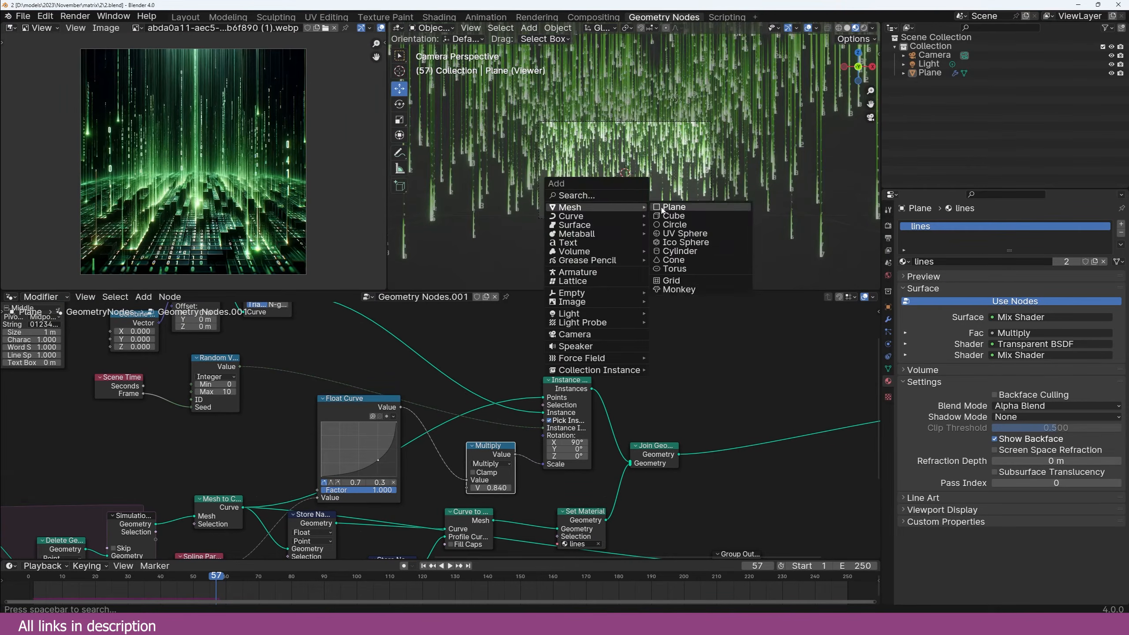
pyautogui.click(666, 210)
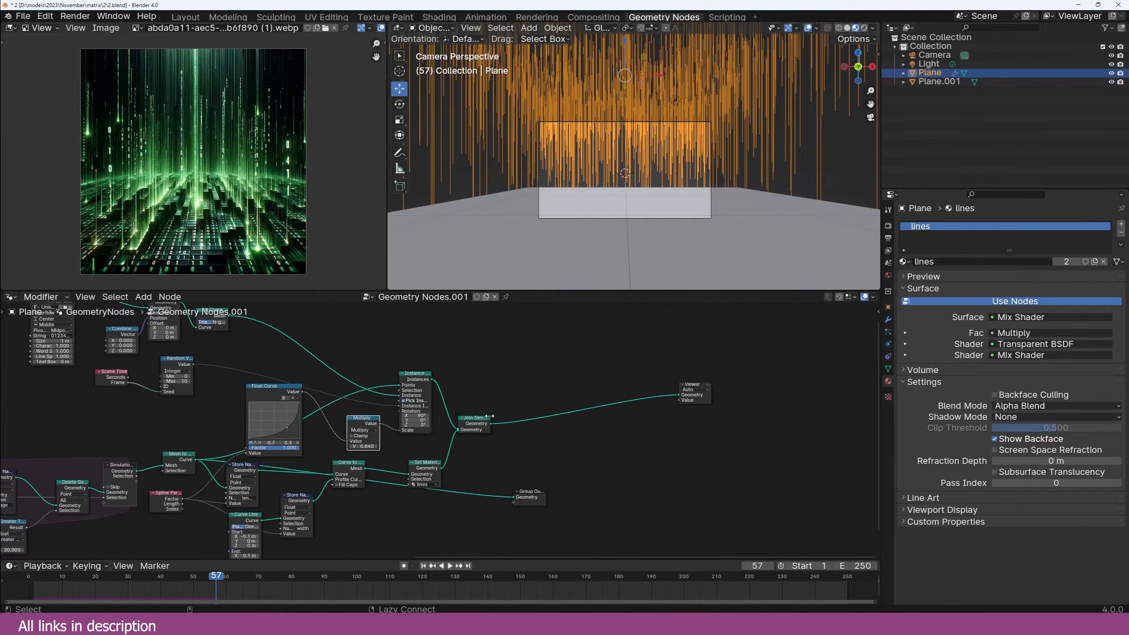
pyautogui.hotkey('alt', 'a')
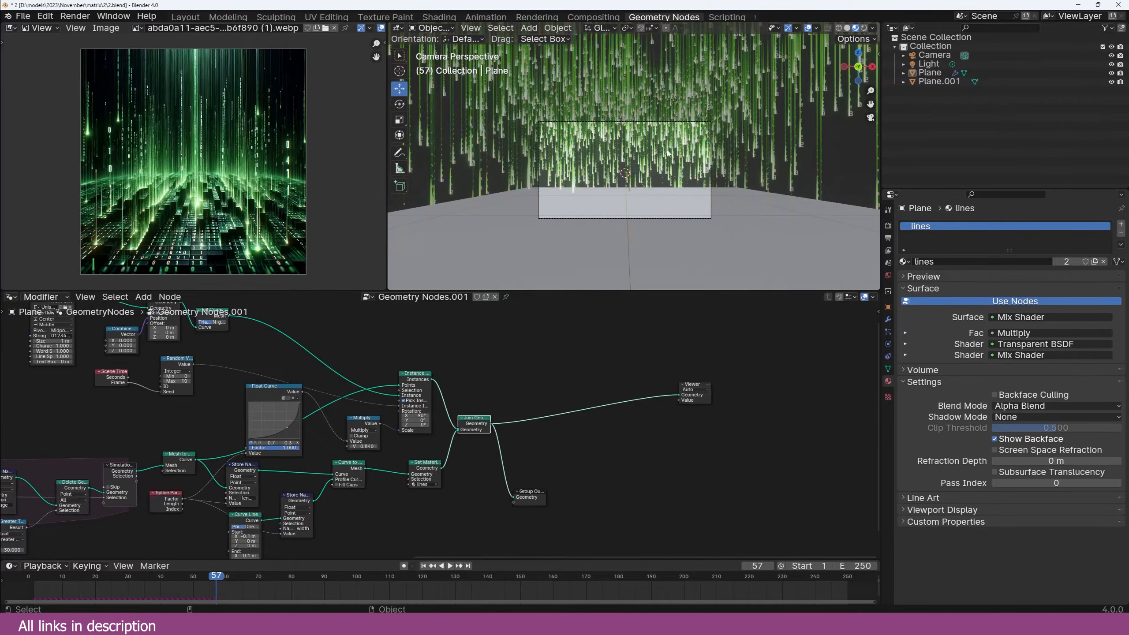
# Step: Position and stretch the new plane along Y and X to cover the ground beneath the strands, and apply its transforms
pyautogui.click(749, 218)
pyautogui.moveTo(750, 218); pyautogui.dragTo(632, 232, button='middle')
pyautogui.scroll(-7, 616, 212)
pyautogui.press('KP_7')
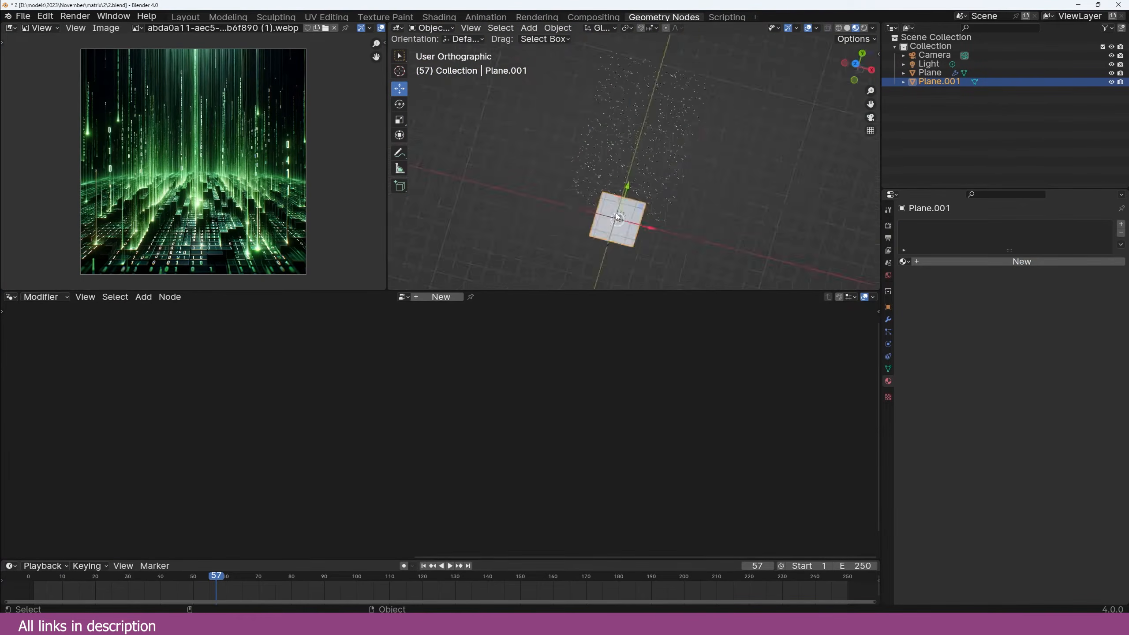
pyautogui.press('z')
pyautogui.click(574, 208)
pyautogui.press('s')
pyautogui.press('y')
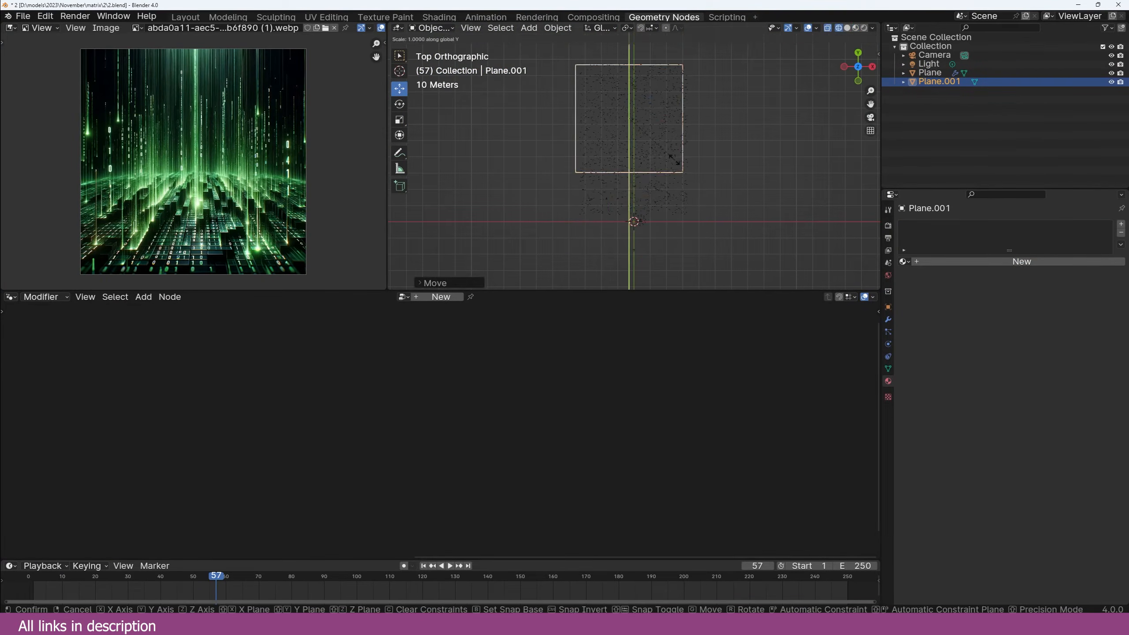
pyautogui.click(693, 229)
pyautogui.press('g')
pyautogui.click(650, 171)
pyautogui.press('s')
pyautogui.press('x')
pyautogui.click(679, 164)
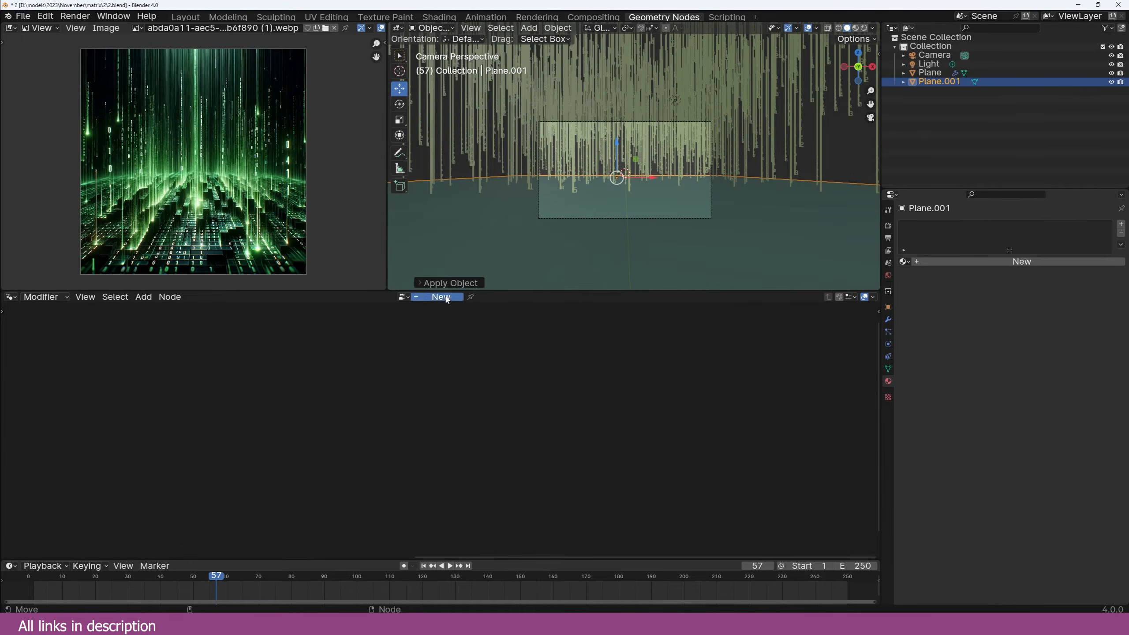
# Step: Create a new Geometry Nodes tree for the ground plane and move its Group Input away from the Group Output
pyautogui.click(441, 296)
pyautogui.moveTo(513, 281); pyautogui.dragTo(551, 209, button='middle')
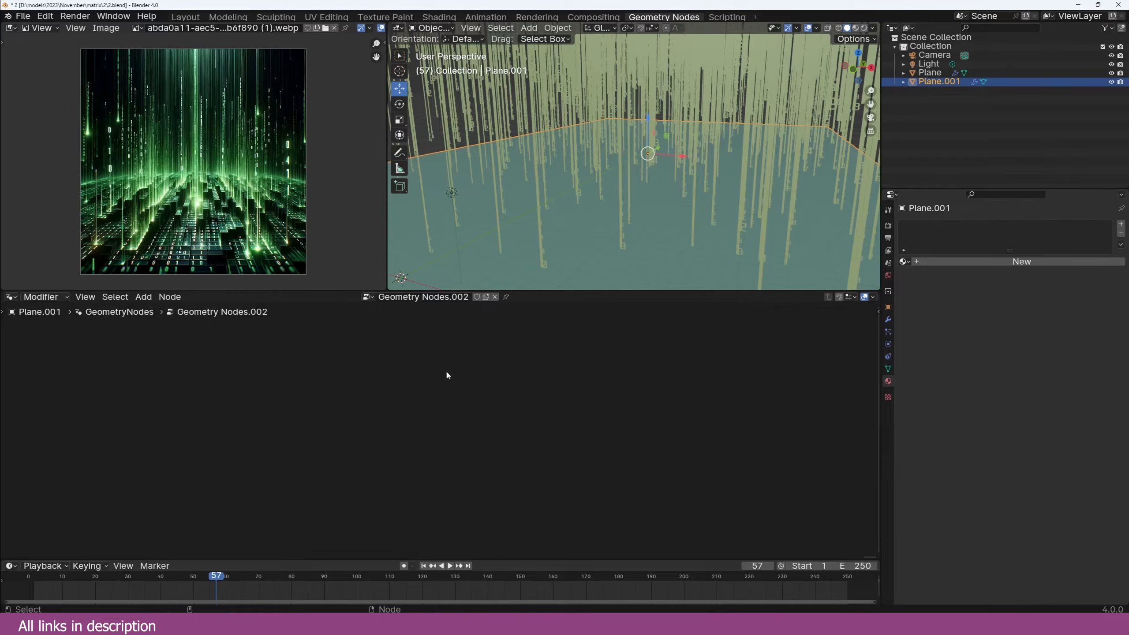
pyautogui.press('Home')
pyautogui.moveTo(386, 430); pyautogui.dragTo(464, 429, button='middle')
pyautogui.click(425, 447)
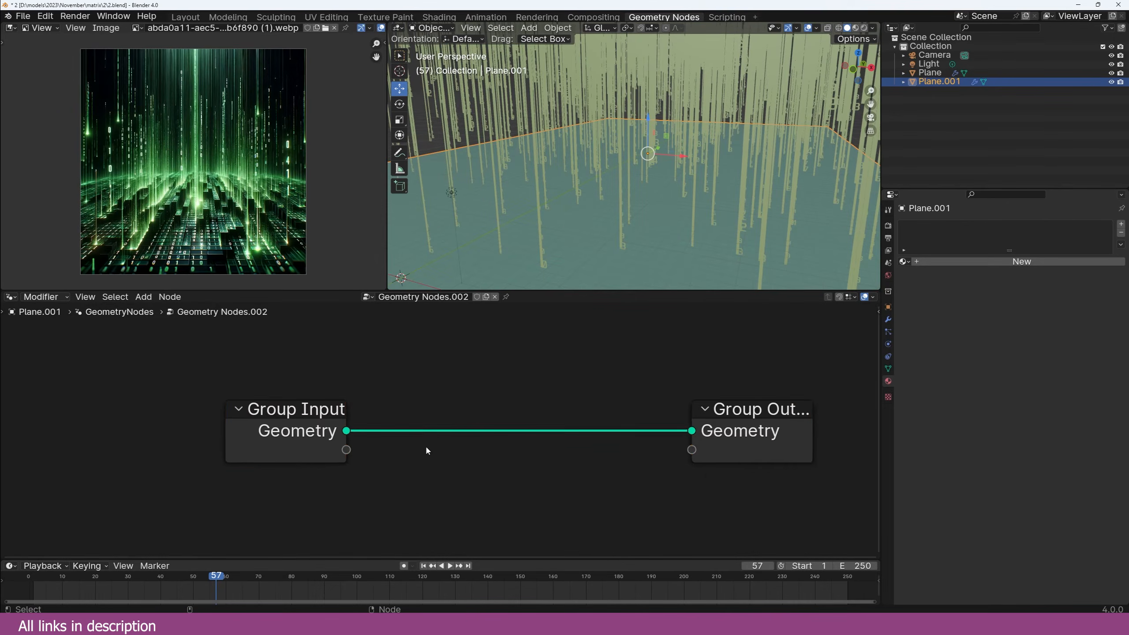
pyautogui.scroll(-3, 426, 445)
pyautogui.moveTo(345, 413); pyautogui.dragTo(108, 392)
# Step: Isolate the ground plane in local view and insert a Subdivide Mesh node with level 2 after the Group Input
pyautogui.moveTo(622, 167); pyautogui.dragTo(633, 174, button='middle')
pyautogui.scroll(-2, 634, 175)
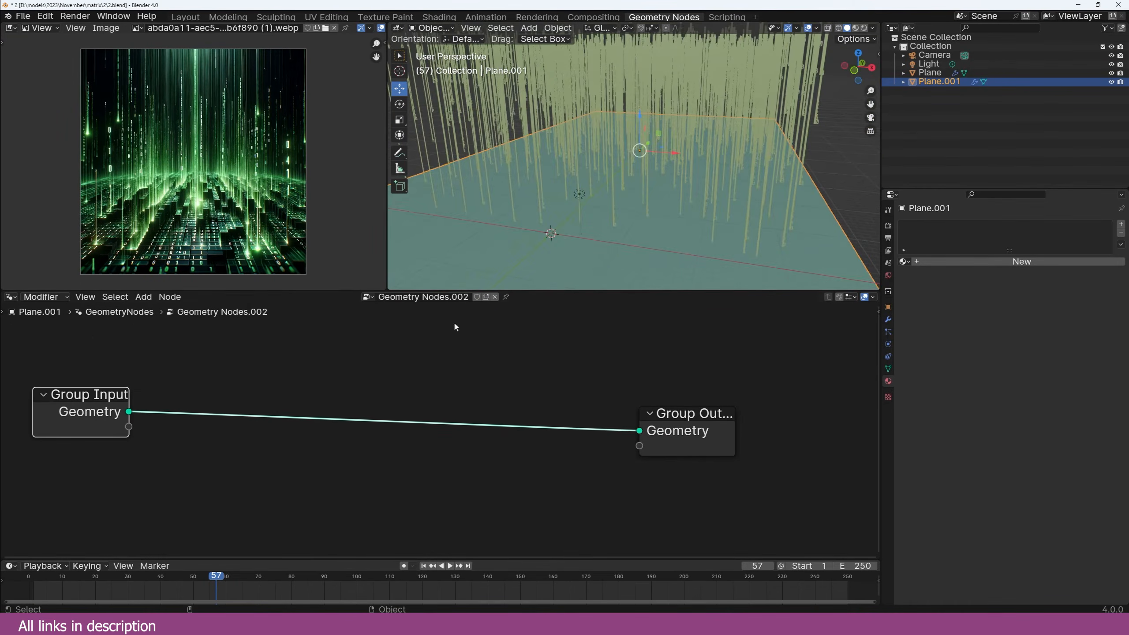
pyautogui.scroll(-1, 427, 342)
pyautogui.moveTo(400, 352); pyautogui.dragTo(436, 351, button='middle')
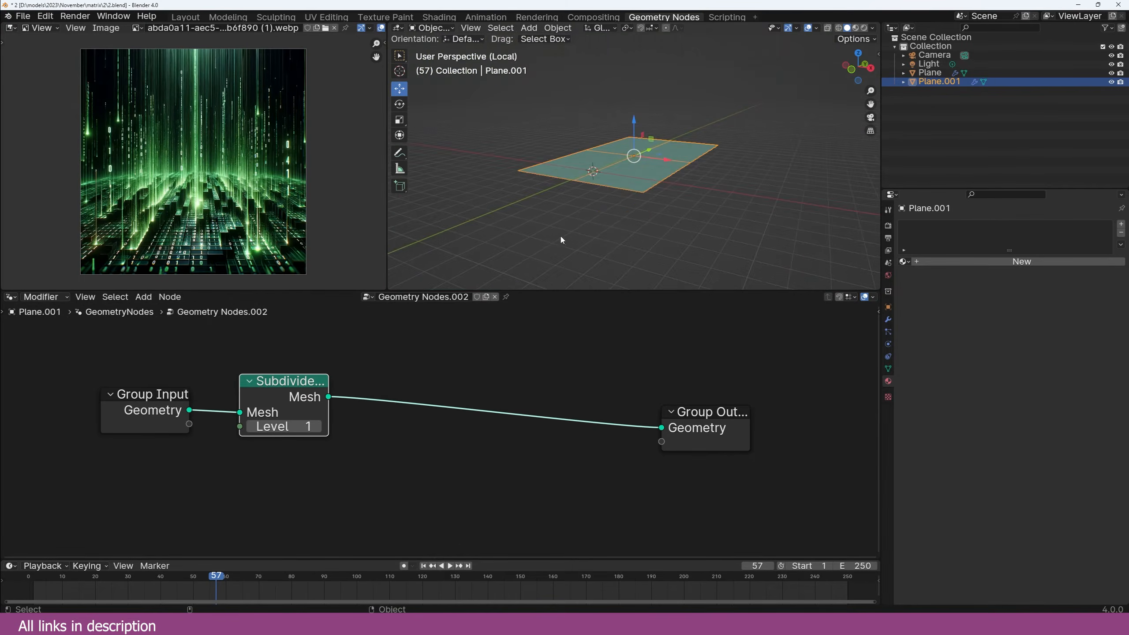
pyautogui.scroll(3, 605, 217)
pyautogui.moveTo(605, 217); pyautogui.dragTo(599, 198, button='middle')
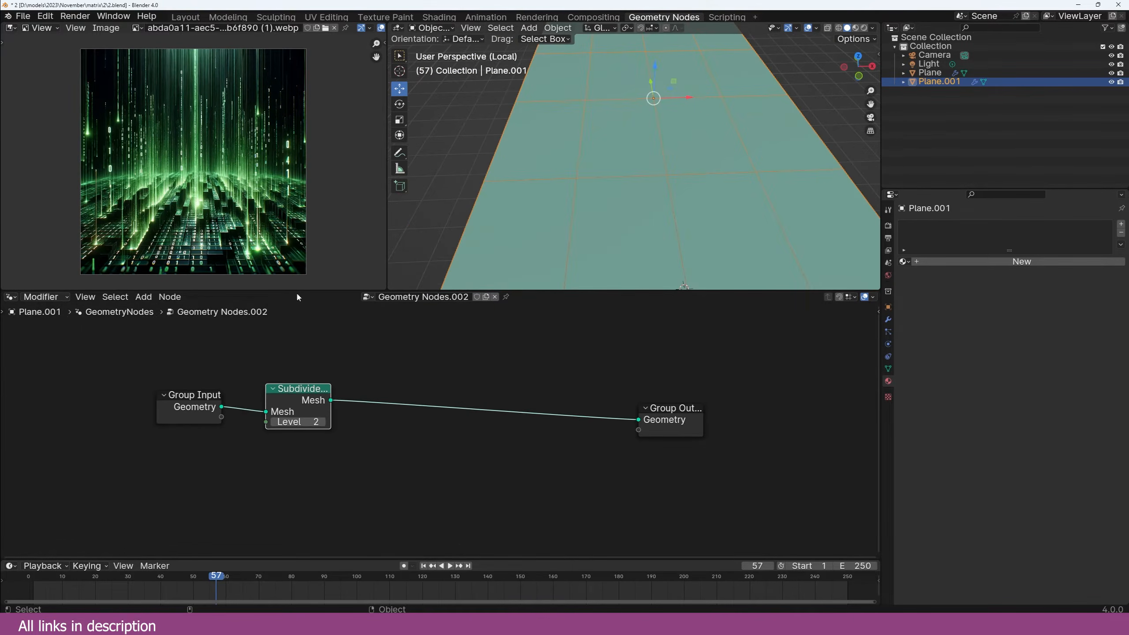
pyautogui.scroll(-3, 595, 178)
pyautogui.moveTo(595, 178); pyautogui.dragTo(577, 174, button='middle')
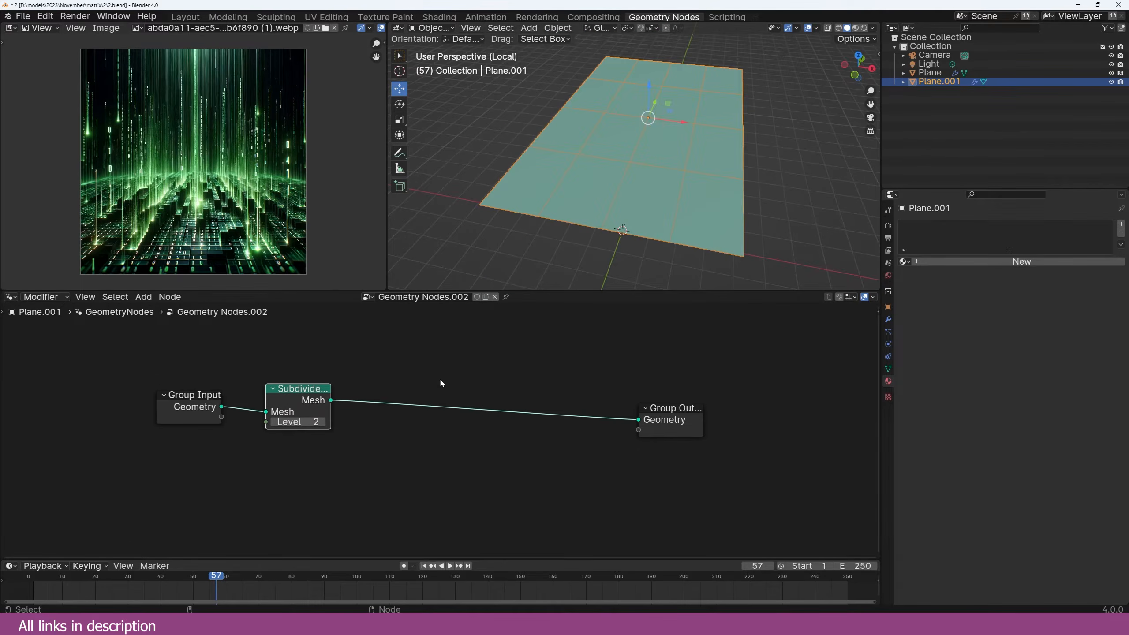
# Step: Add a Random Value node below Subdivide Mesh and set its data type to Boolean
pyautogui.moveTo(440, 379); pyautogui.dragTo(424, 364, button='middle')
pyautogui.hotkey('shift', 'a')
pyautogui.click(424, 363)
pyautogui.write('random')
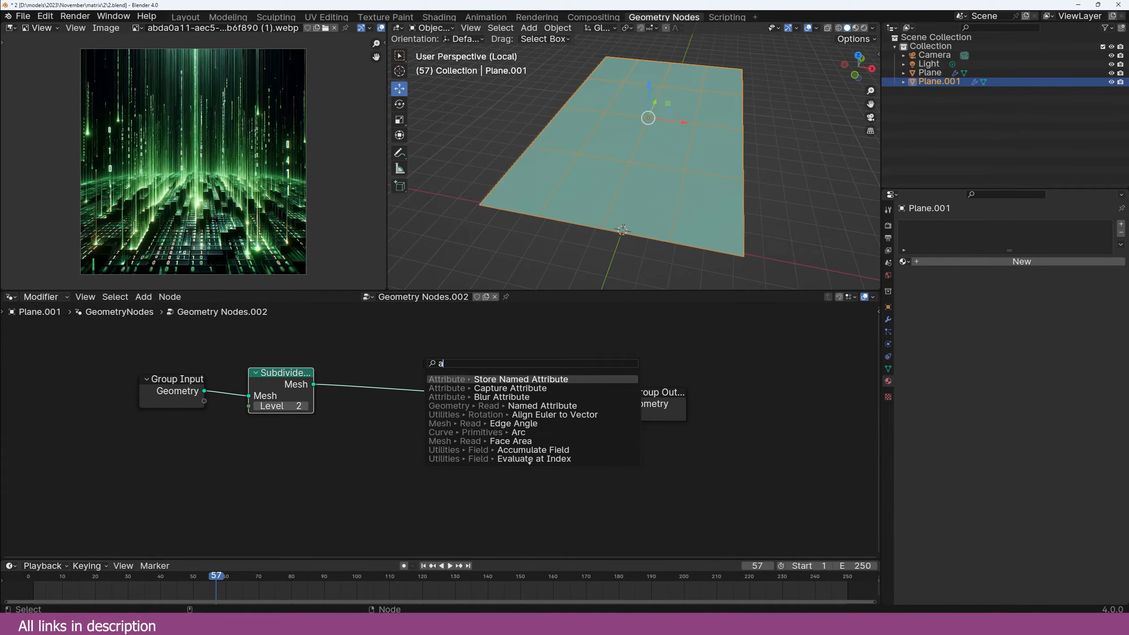
pyautogui.press('Return')
pyautogui.click(297, 463)
pyautogui.click(297, 463)
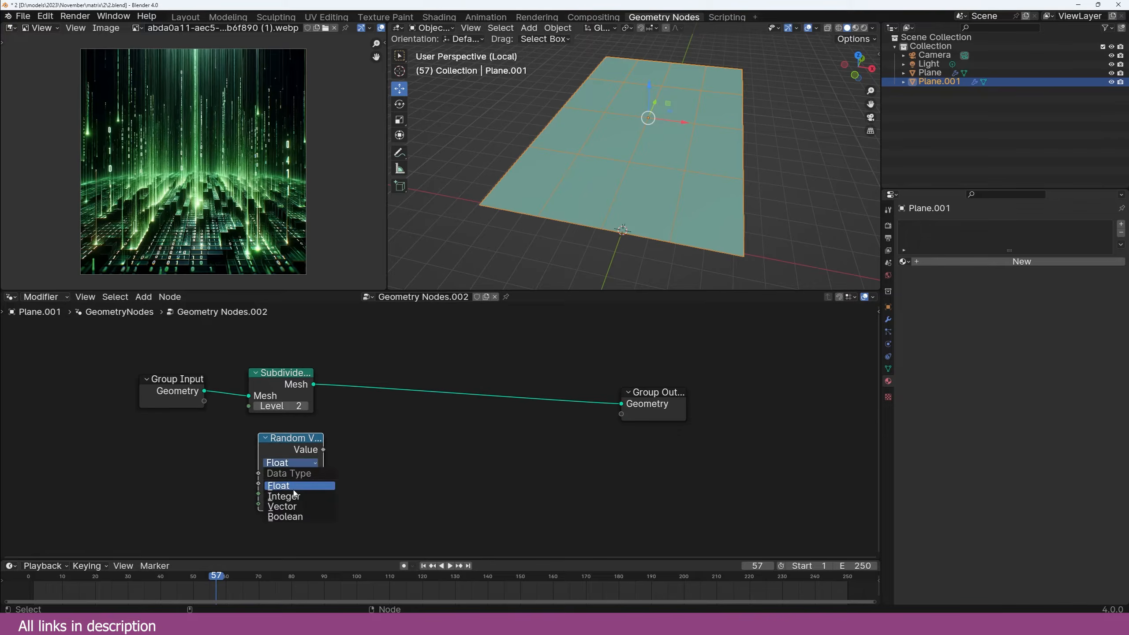
pyautogui.click(284, 521)
pyautogui.scroll(1, 286, 367)
pyautogui.moveTo(245, 355); pyautogui.dragTo(270, 355)
# Step: Insert a Separate Geometry node after Subdivide Mesh and drive its Selection with the Random Value output
pyautogui.hotkey('shift', 'a')
pyautogui.click(387, 369)
pyautogui.write('de')
pyautogui.press('BackSpace')
pyautogui.press('BackSpace')
pyautogui.write('sep')
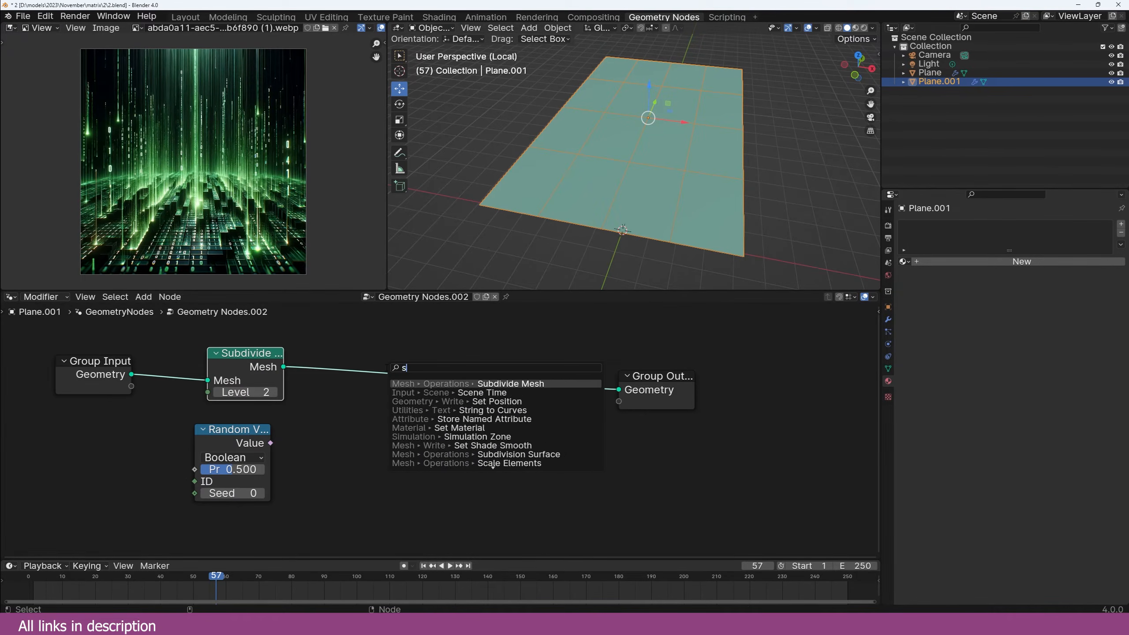
pyautogui.press('Return')
pyautogui.click(440, 378)
pyautogui.moveTo(270, 442); pyautogui.dragTo(334, 446)
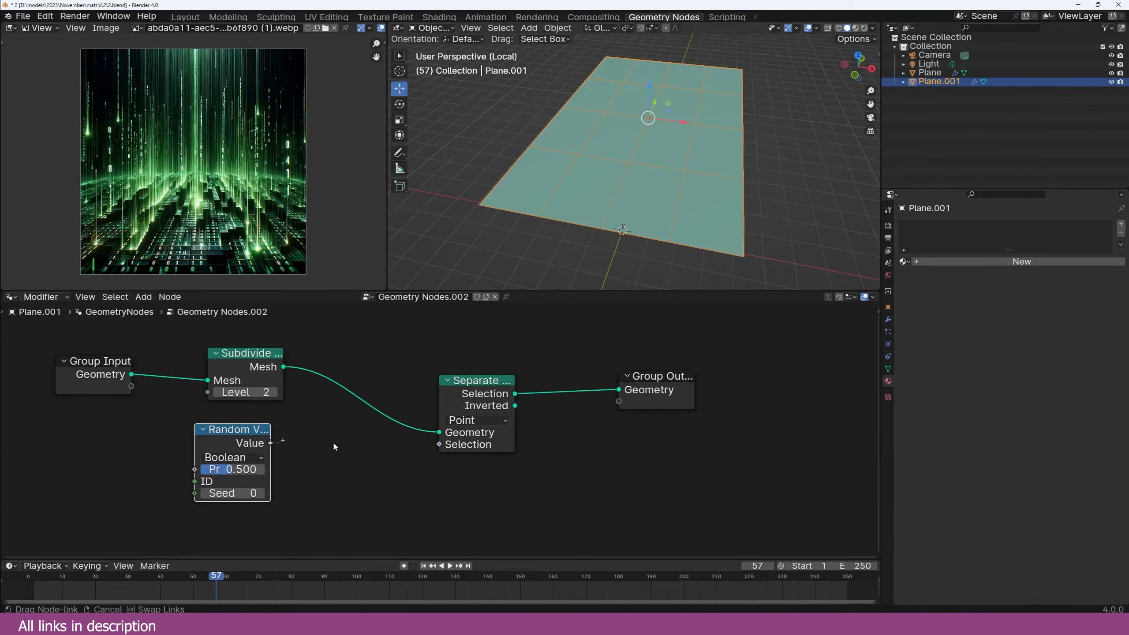
pyautogui.moveTo(453, 445); pyautogui.dragTo(453, 445)
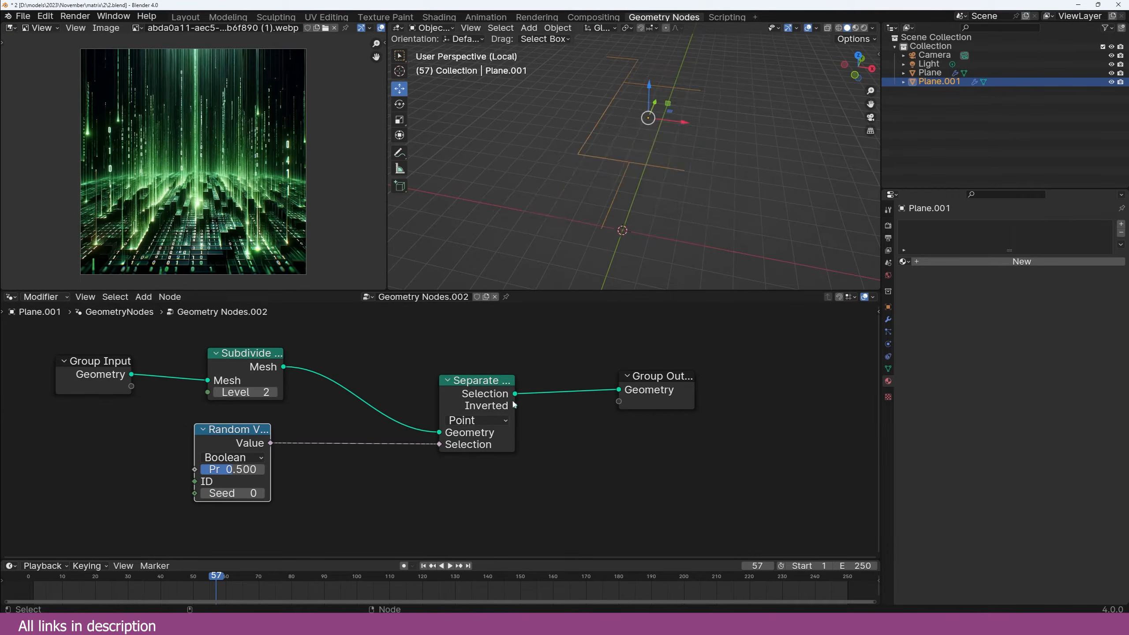
# Step: Set Separate Geometry to the Face domain and check its Inverted and Selection outputs with a temporary Viewer node
pyautogui.click(476, 420)
pyautogui.click(480, 472)
pyautogui.keyDown('ctrl'); pyautogui.keyDown('shift'); pyautogui.click(478, 404); pyautogui.keyUp('shift'); pyautogui.keyUp('ctrl')
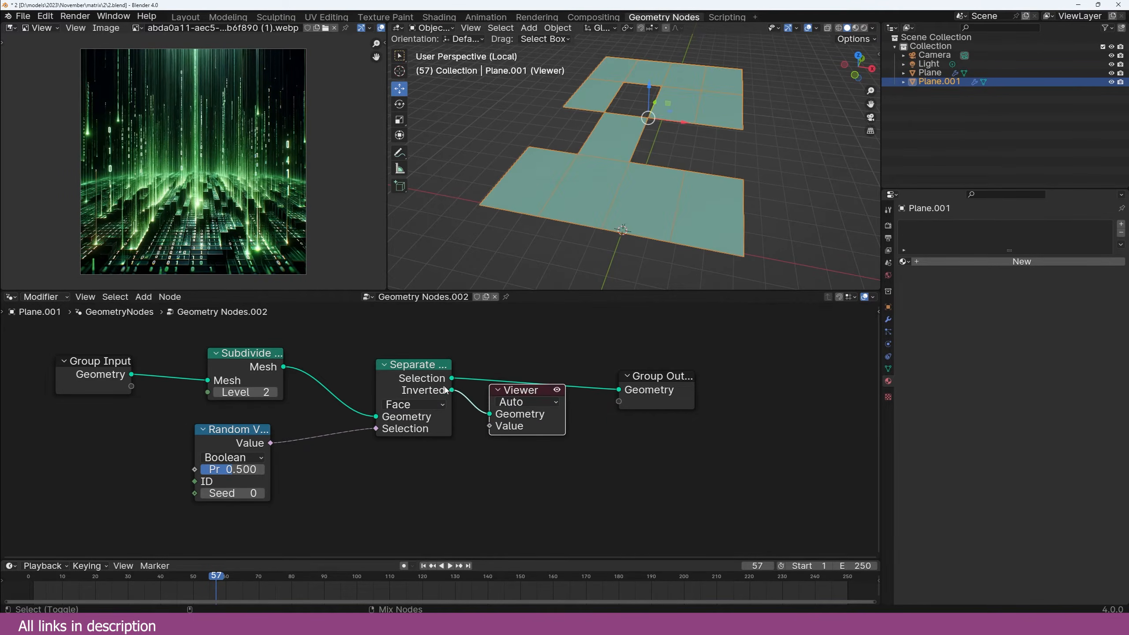
pyautogui.keyDown('ctrl'); pyautogui.keyDown('shift'); pyautogui.click(448, 380); pyautogui.keyUp('shift'); pyautogui.keyUp('ctrl')
pyautogui.click(517, 396)
pyautogui.press('x')
# Step: Combine the Selection and Inverted outputs in a Join Geometry node and move the joining and output nodes further along
pyautogui.moveTo(486, 389); pyautogui.dragTo(455, 383, button='middle')
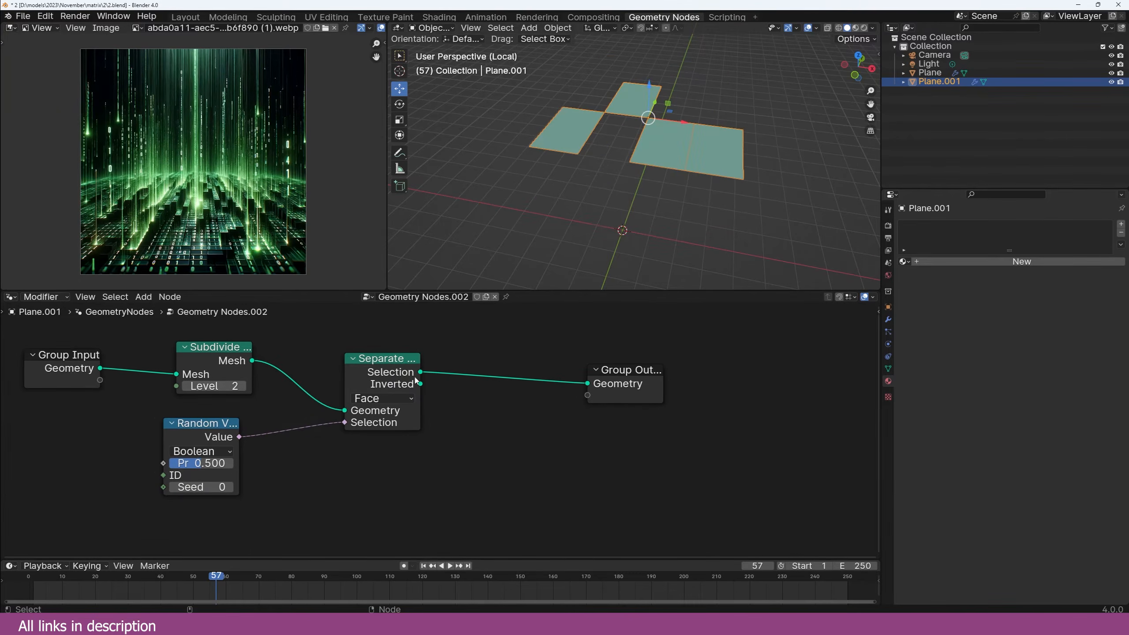
pyautogui.moveTo(385, 365); pyautogui.dragTo(358, 357)
pyautogui.hotkey('shift', 'a')
pyautogui.write('join')
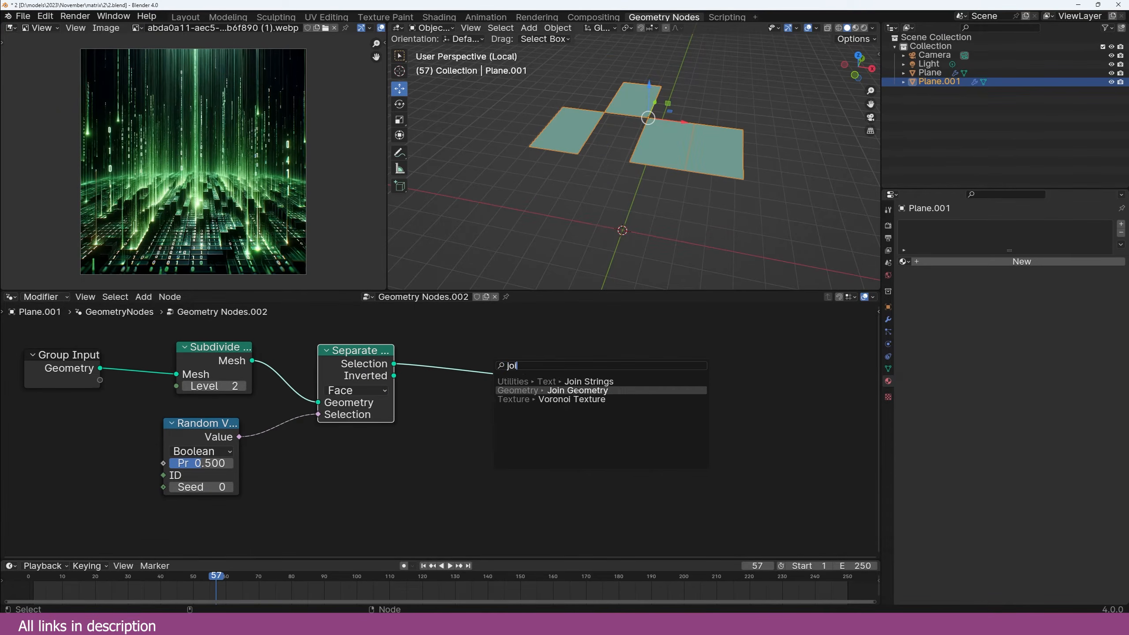
pyautogui.press('Return')
pyautogui.moveTo(394, 375); pyautogui.dragTo(468, 403)
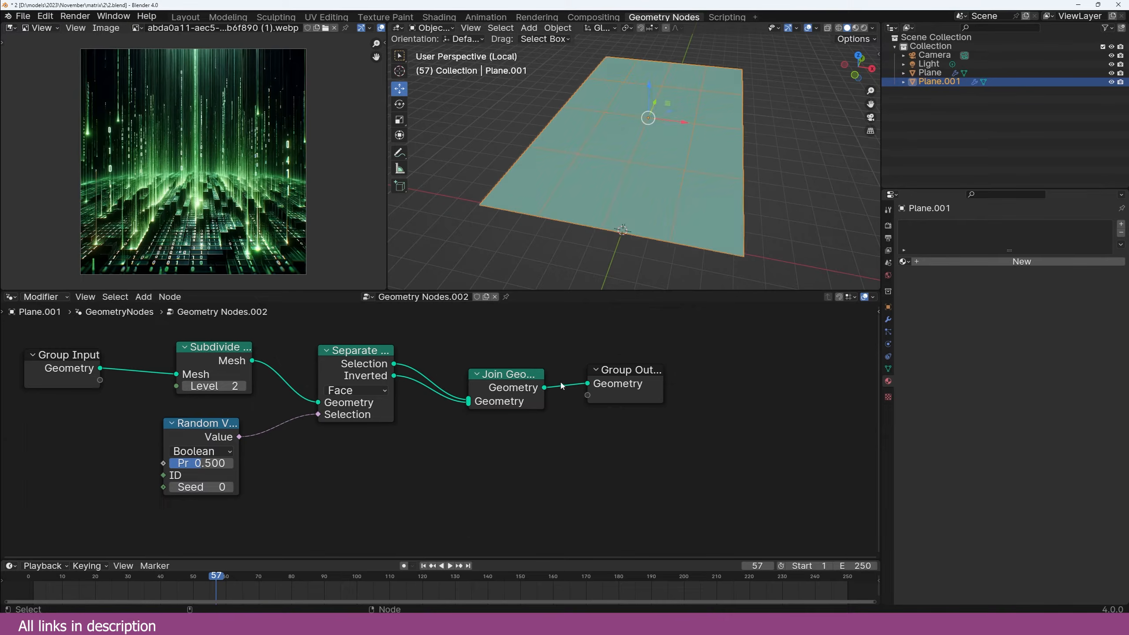
pyautogui.moveTo(622, 370); pyautogui.dragTo(788, 356)
pyautogui.moveTo(506, 374); pyautogui.dragTo(652, 376)
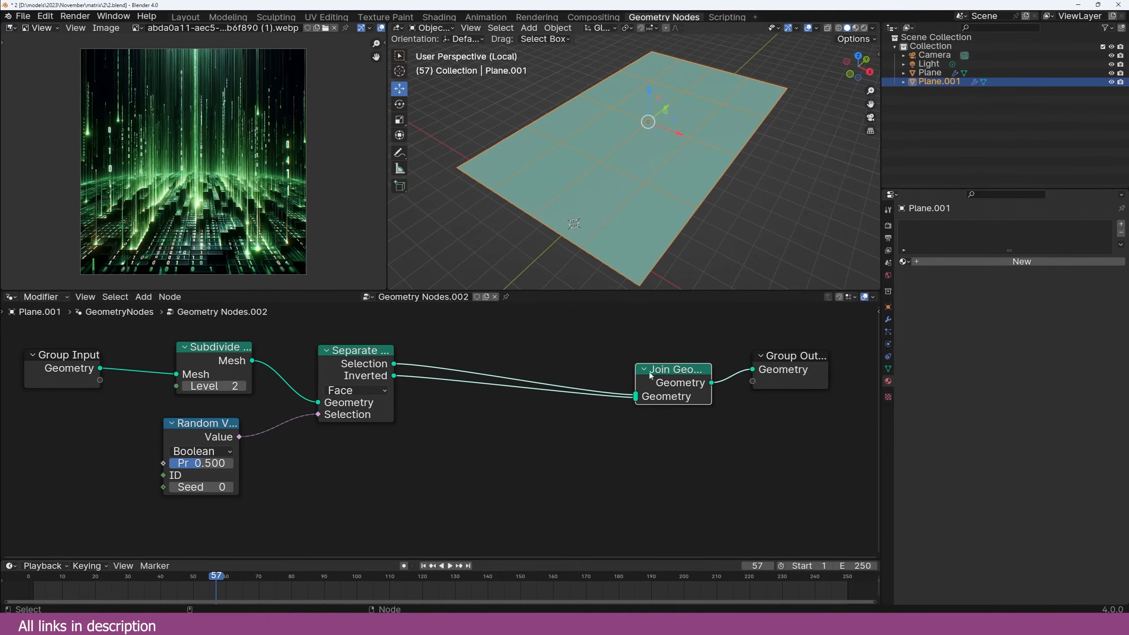
# Step: Duplicate the Subdivide Mesh node onto the link between Separate Geometry's Inverted output and Join Geometry
pyautogui.click(190, 346)
pyautogui.hotkey('shift', 'd')
pyautogui.click(458, 389)
pyautogui.moveTo(461, 390); pyautogui.dragTo(462, 410)
pyautogui.scroll(2, 574, 237)
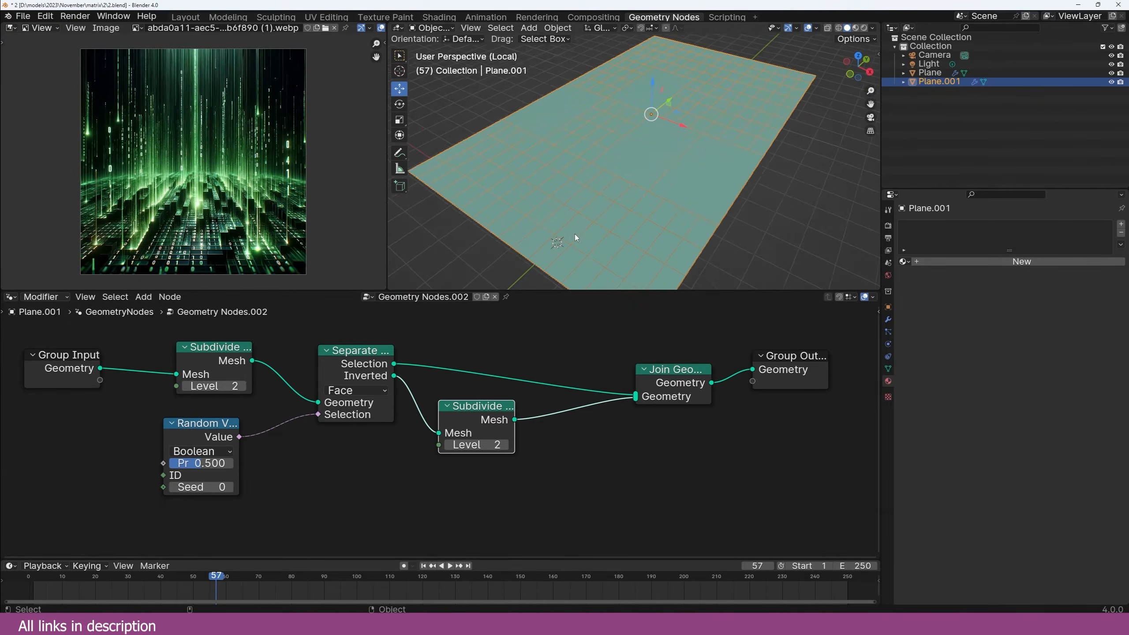
pyautogui.moveTo(572, 235)
pyautogui.mouseDown(button='middle')
pyautogui.moveTo(535, 226)
pyautogui.moveTo(560, 227)
pyautogui.mouseUp(button='middle')
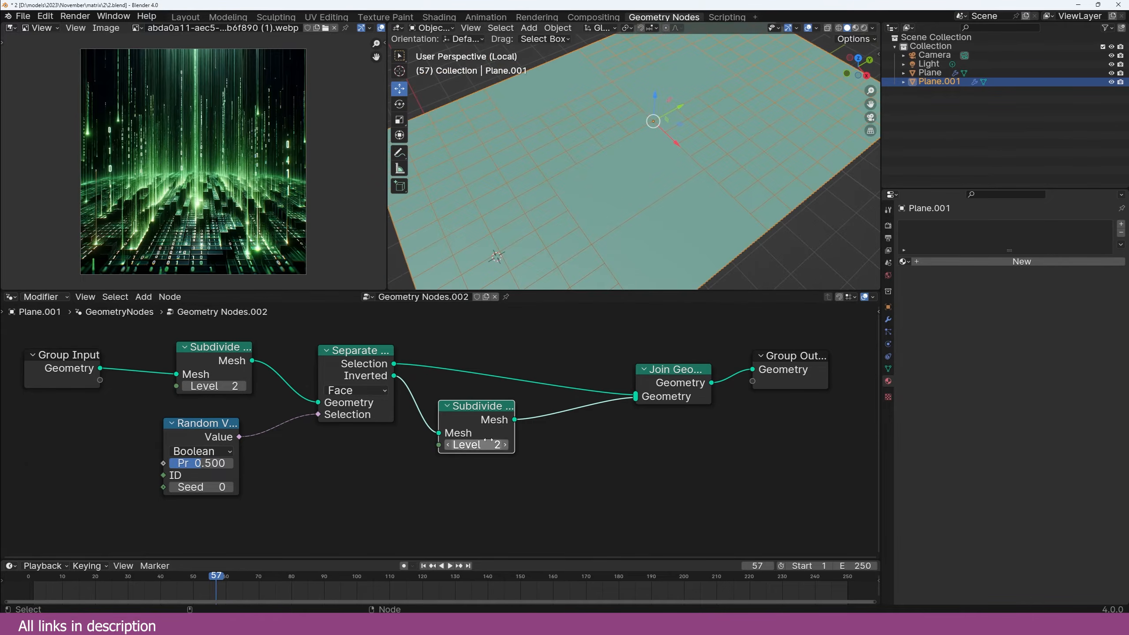
# Step: Set the Random Value probability to 0.742 and the second Subdivide Mesh level to 1
pyautogui.moveTo(488, 438); pyautogui.dragTo(493, 445)
pyautogui.moveTo(195, 458); pyautogui.dragTo(188, 459)
pyautogui.moveTo(189, 463); pyautogui.dragTo(184, 463)
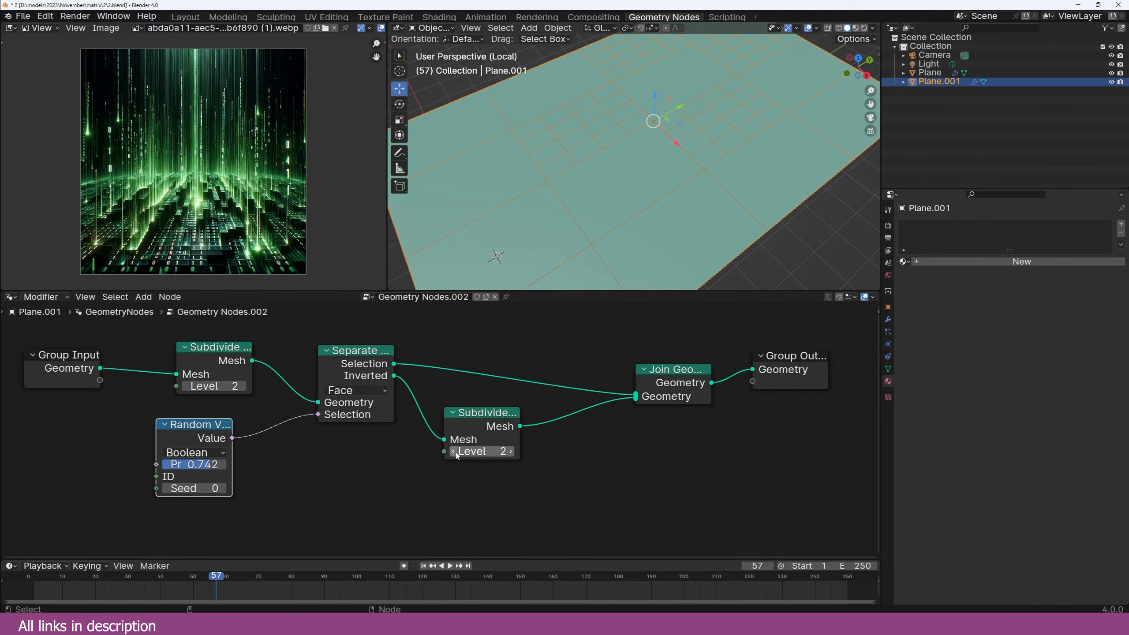
pyautogui.moveTo(516, 439); pyautogui.dragTo(474, 452, button='middle')
pyautogui.scroll(-4, 475, 453)
# Step: Place Join Geometry above the second Subdivide Mesh and spread the Group Input and first Subdivide Mesh away from Separate Geometry
pyautogui.moveTo(569, 399); pyautogui.dragTo(429, 383)
pyautogui.moveTo(224, 412); pyautogui.dragTo(248, 412, button='middle')
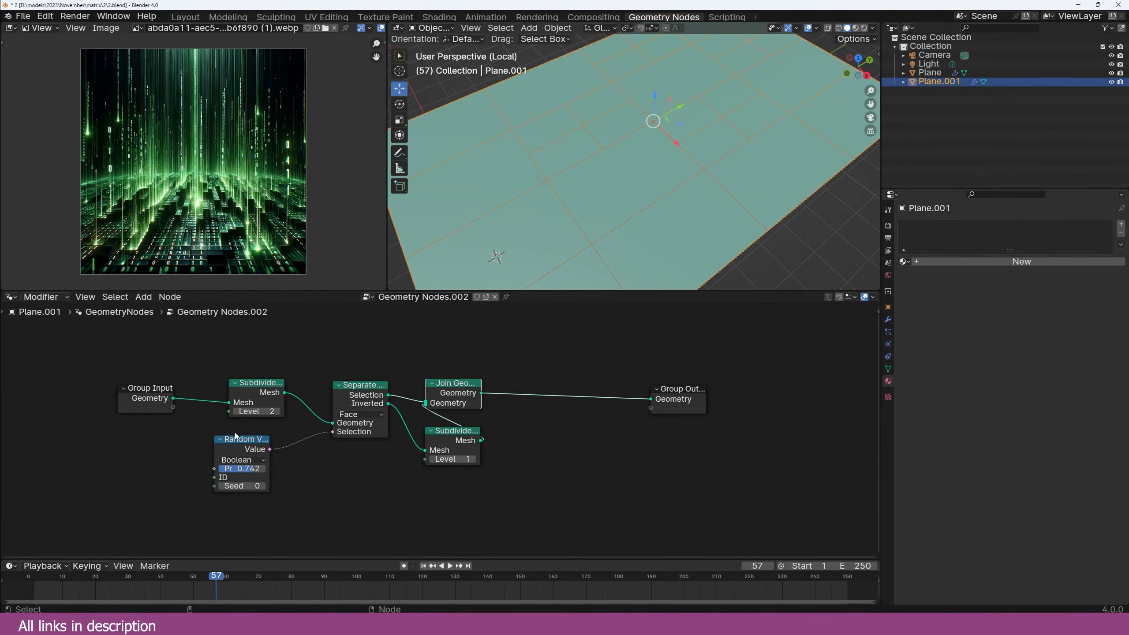
pyautogui.moveTo(234, 437); pyautogui.dragTo(252, 438)
pyautogui.moveTo(171, 390); pyautogui.dragTo(84, 390)
pyautogui.moveTo(257, 382); pyautogui.dragTo(150, 380)
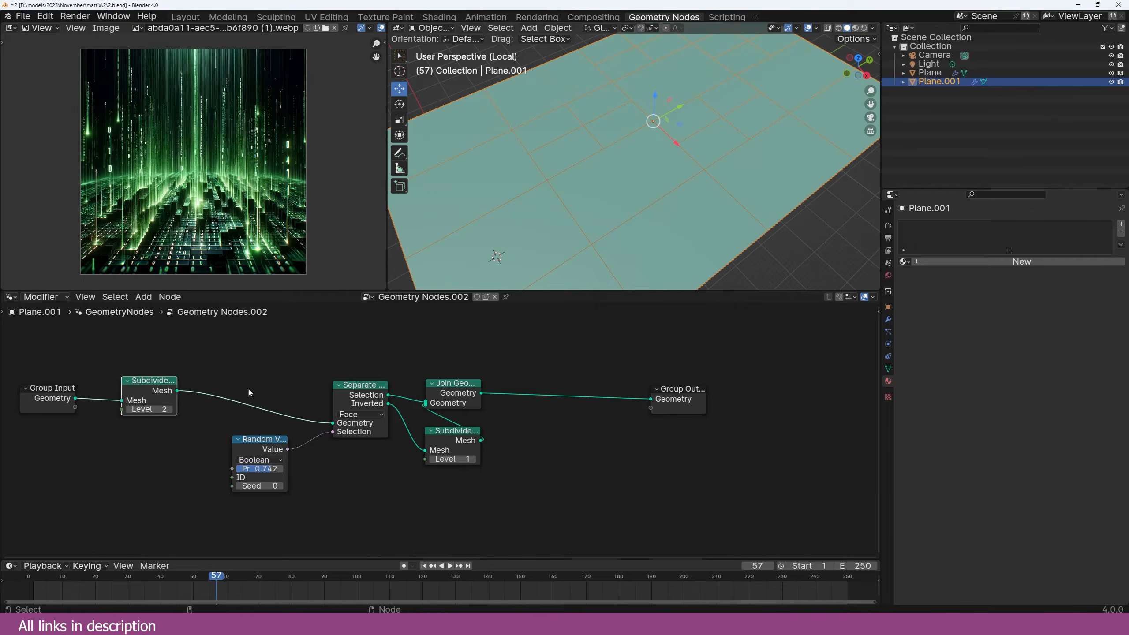
# Step: Add a Repeat Zone above the separation nodes
pyautogui.moveTo(241, 388); pyautogui.dragTo(213, 377, button='middle')
pyautogui.hotkey('shift', 'a')
pyautogui.click(213, 377)
pyautogui.write('rep')
pyautogui.press('Return')
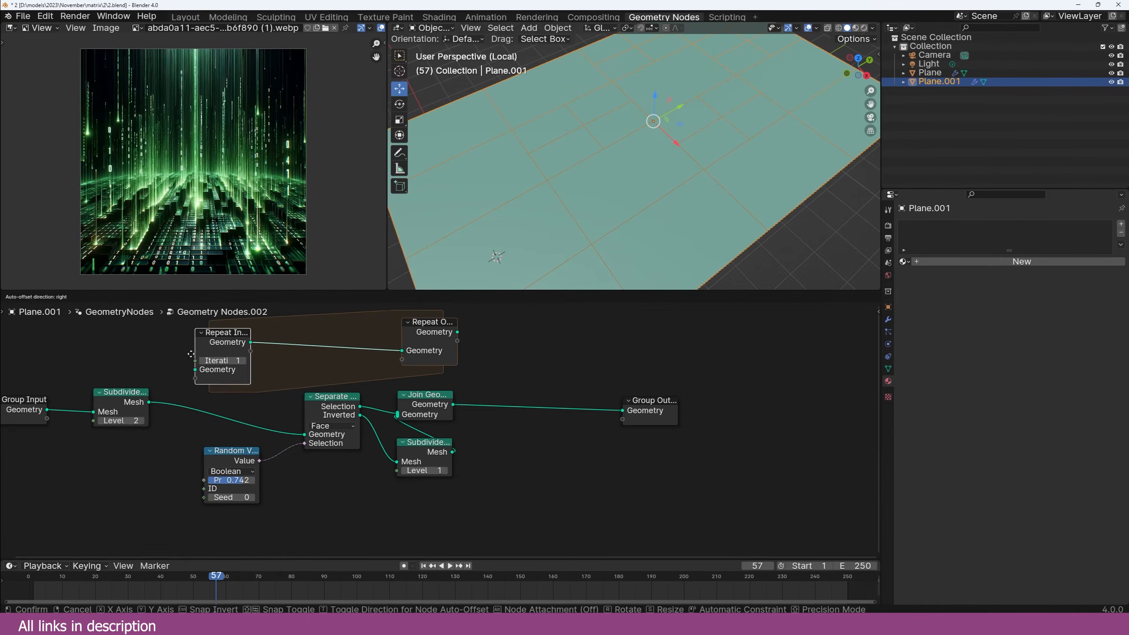
pyautogui.moveTo(220, 336); pyautogui.dragTo(196, 339)
# Step: Route the first Subdivide Mesh through the Repeat Input into Separate Geometry, and Join Geometry into the Repeat Output
pyautogui.scroll(1, 191, 356)
pyautogui.moveTo(127, 400); pyautogui.dragTo(150, 368)
pyautogui.moveTo(211, 346); pyautogui.dragTo(293, 435)
pyautogui.moveTo(454, 403); pyautogui.dragTo(485, 370)
# Step: Output the Repeat Zone's result, setting its iterations to 4 and the first Subdivide Mesh level to 4
pyautogui.keyDown('ctrl'); pyautogui.keyDown('shift'); pyautogui.click(511, 359); pyautogui.keyUp('shift'); pyautogui.keyUp('ctrl')
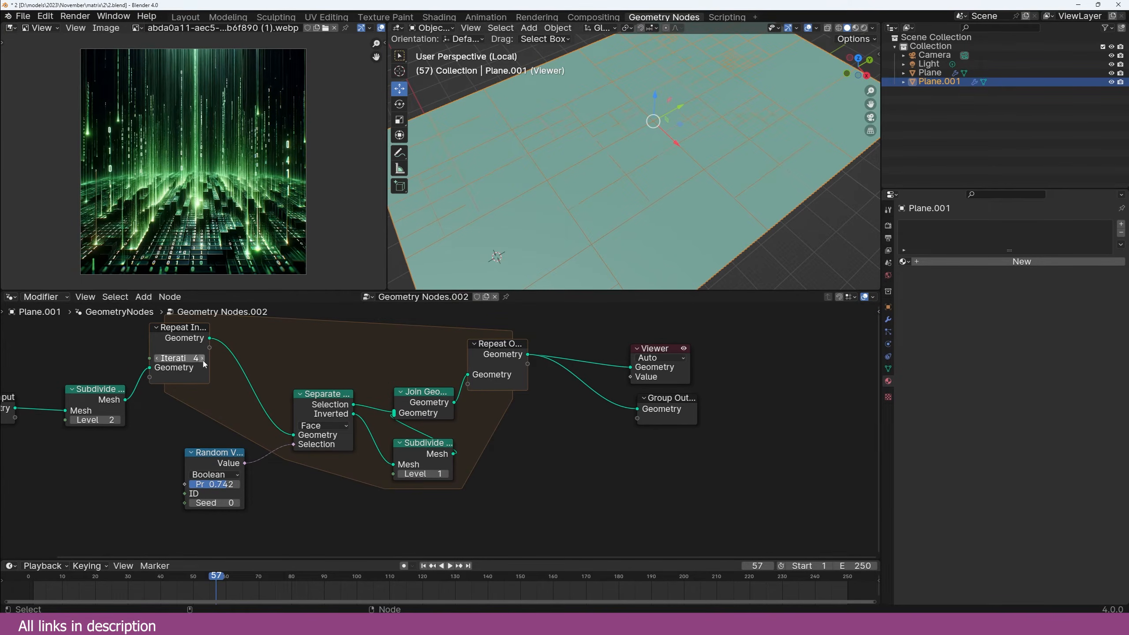
pyautogui.moveTo(690, 206); pyautogui.dragTo(613, 219, button='middle')
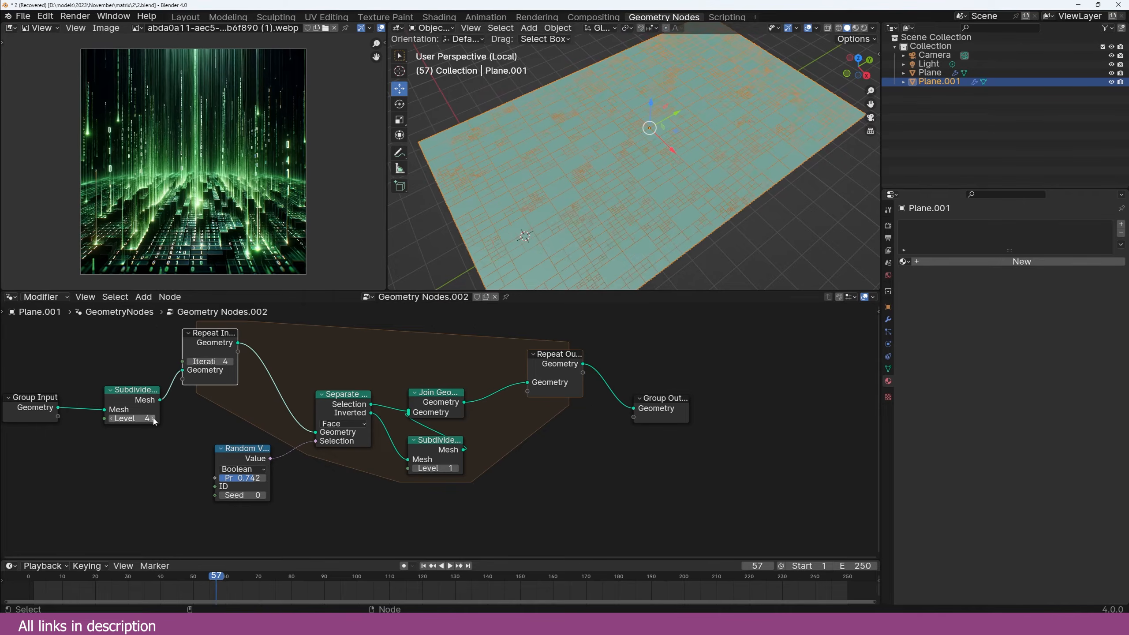
pyautogui.moveTo(565, 160); pyautogui.dragTo(618, 165, button='middle')
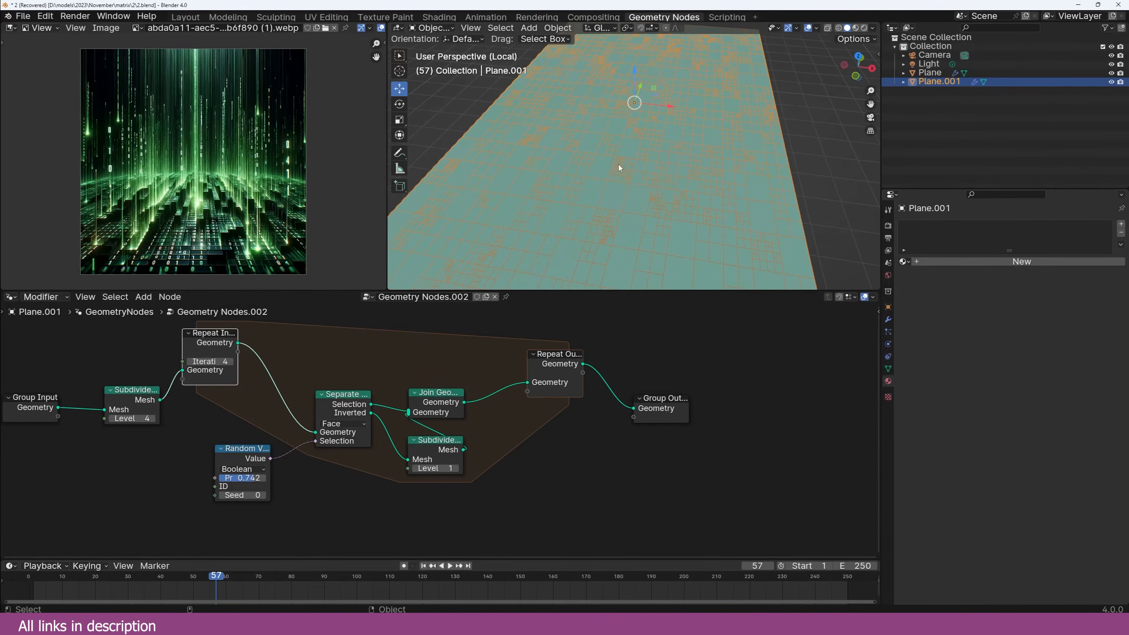
# Step: Make room before the Group Output and insert an Extrude Mesh node after the Repeat Output
pyautogui.moveTo(637, 381); pyautogui.dragTo(543, 380, button='middle')
pyautogui.moveTo(573, 413); pyautogui.dragTo(746, 400)
pyautogui.scroll(3, 575, 335)
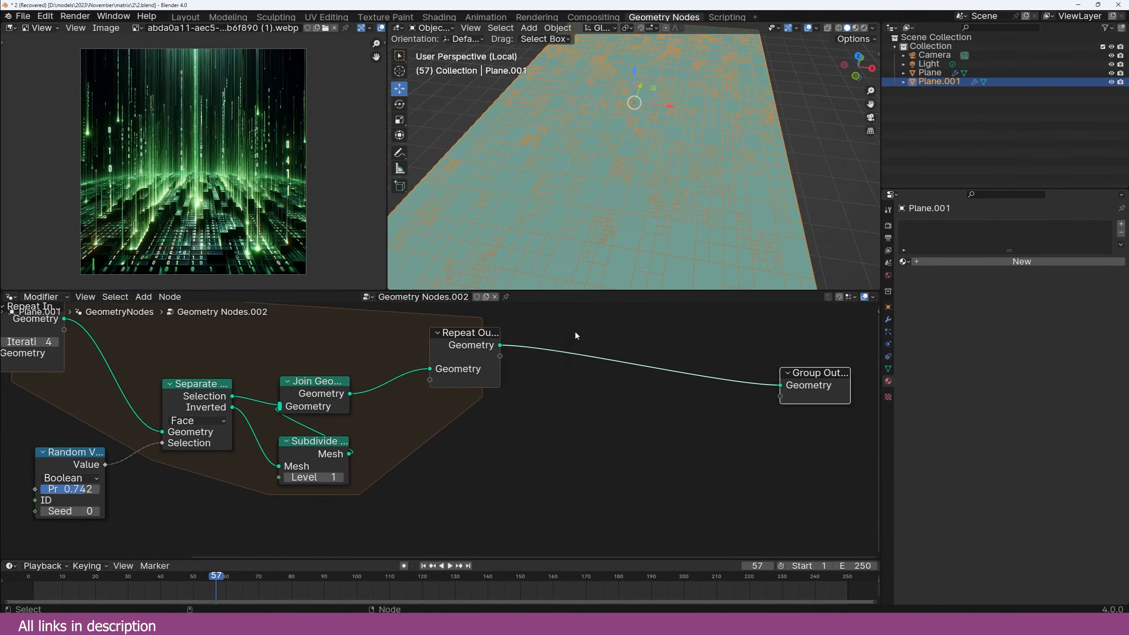
pyautogui.hotkey('shift', 'a')
pyautogui.write('ex')
pyautogui.press('Return')
pyautogui.click(603, 354)
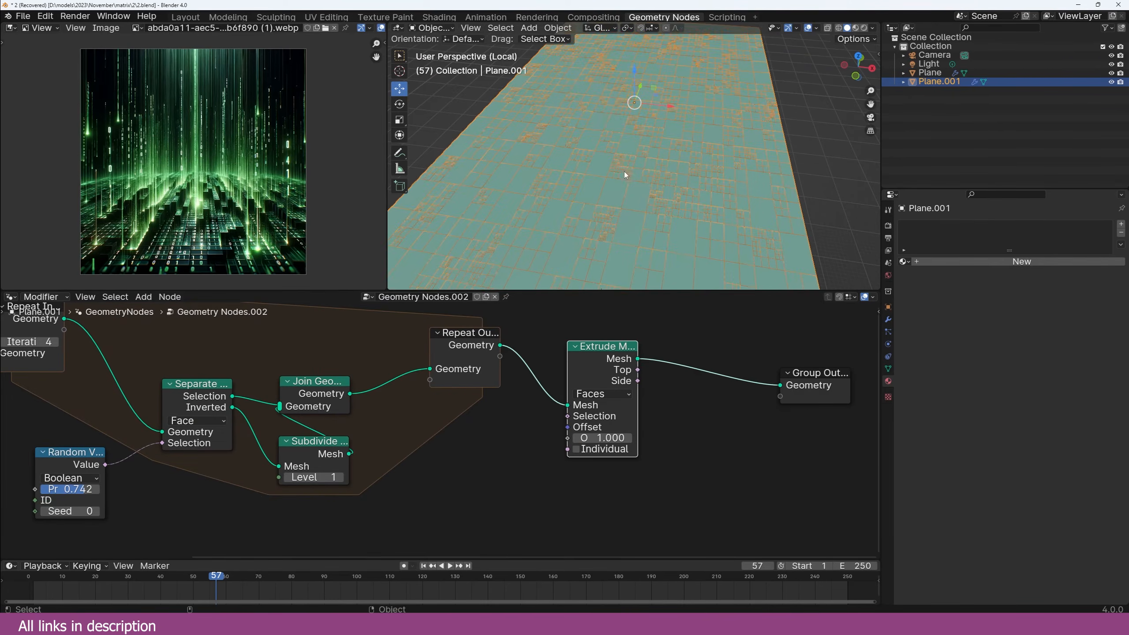
# Step: Set the Extrude Mesh offset scale to 2.170 and move the node further from the Repeat Output
pyautogui.moveTo(624, 171); pyautogui.dragTo(594, 145, button='middle')
pyautogui.moveTo(609, 438); pyautogui.dragTo(649, 438)
pyautogui.moveTo(589, 374); pyautogui.dragTo(668, 343)
pyautogui.scroll(2, 526, 391)
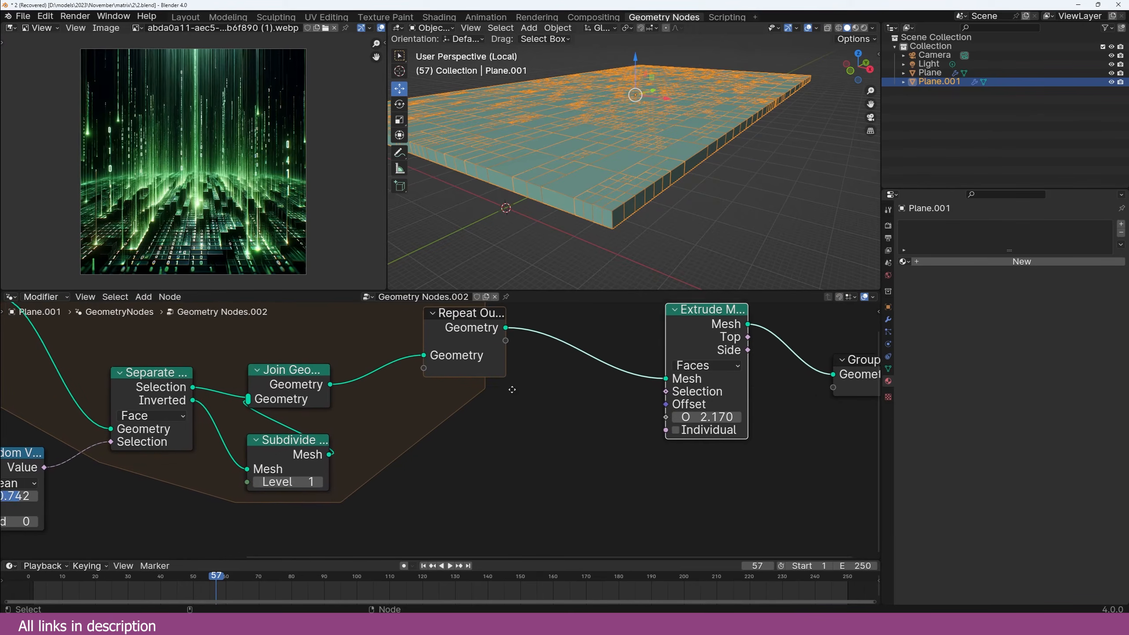
# Step: Try driving the Extrude Mesh selection with the boolean Random Value node
pyautogui.scroll(-5, 511, 388)
pyautogui.moveTo(452, 426); pyautogui.dragTo(434, 405, button='middle')
pyautogui.moveTo(155, 433); pyautogui.dragTo(580, 388)
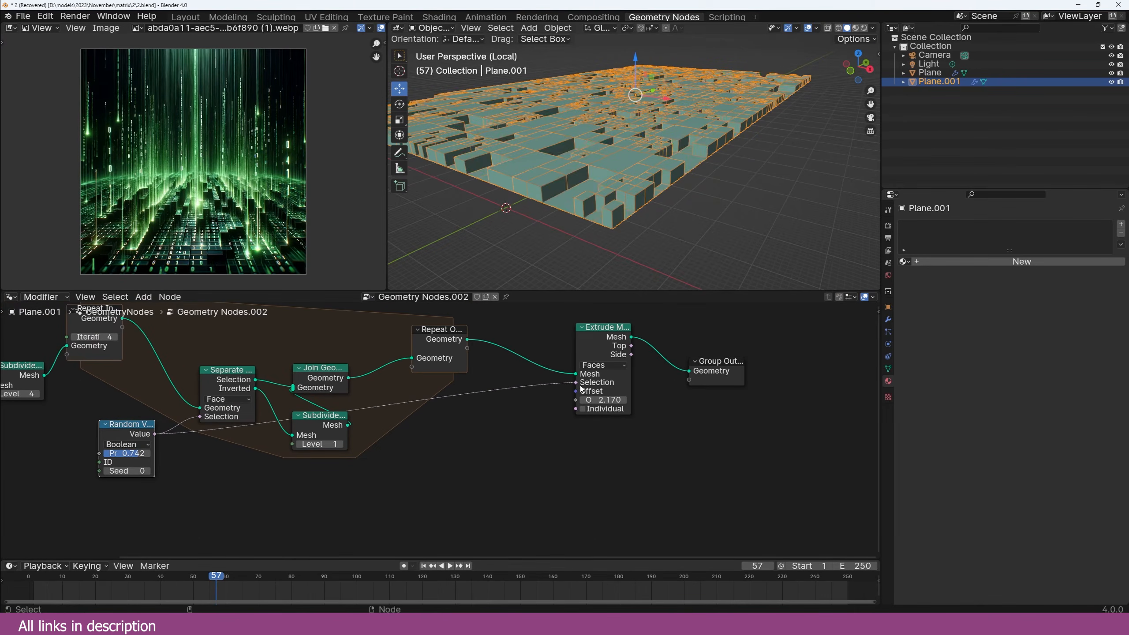
pyautogui.moveTo(607, 211); pyautogui.dragTo(584, 226, button='middle')
pyautogui.moveTo(576, 382); pyautogui.dragTo(574, 385)
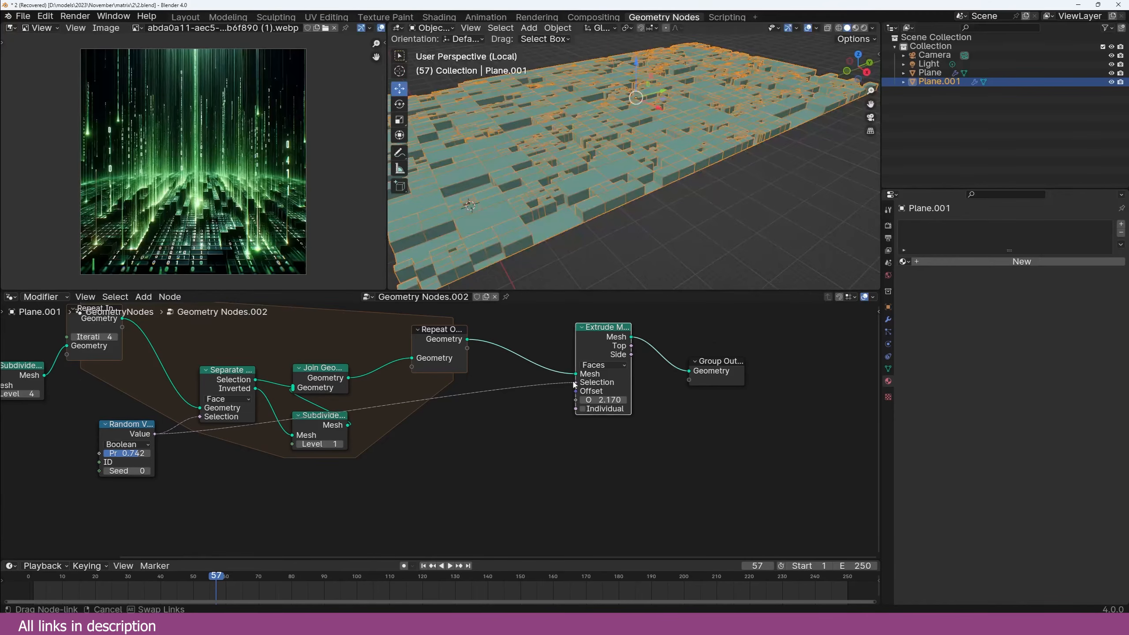
# Step: Add a Combine XYZ node and connect its vector to the Extrude Mesh offset
pyautogui.moveTo(479, 398); pyautogui.dragTo(523, 375)
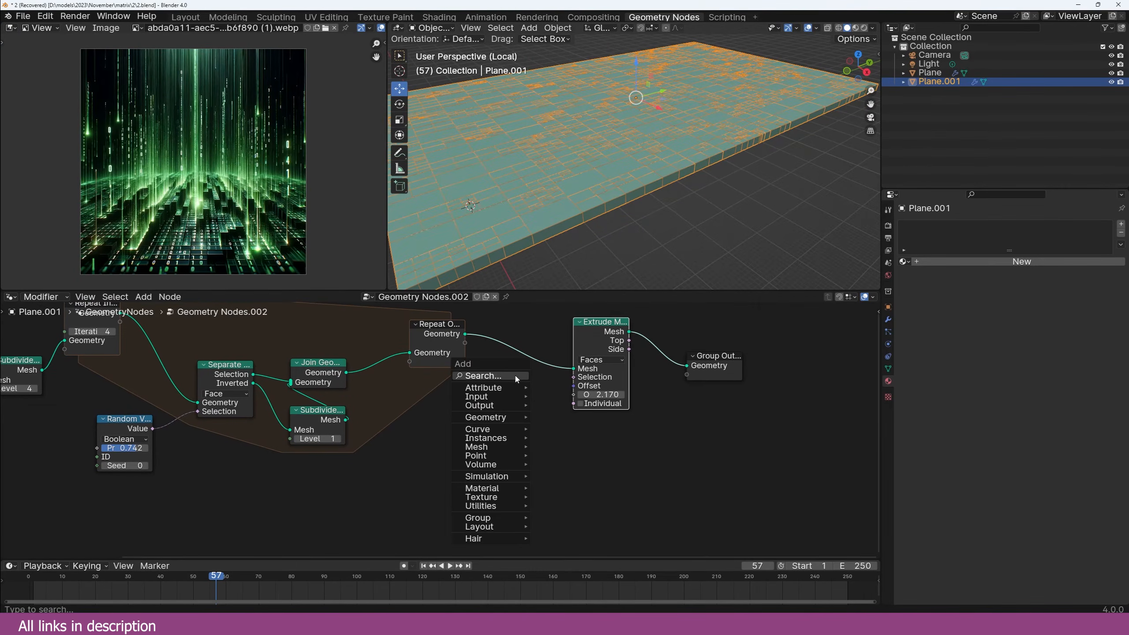
pyautogui.write('x')
pyautogui.press('Down')
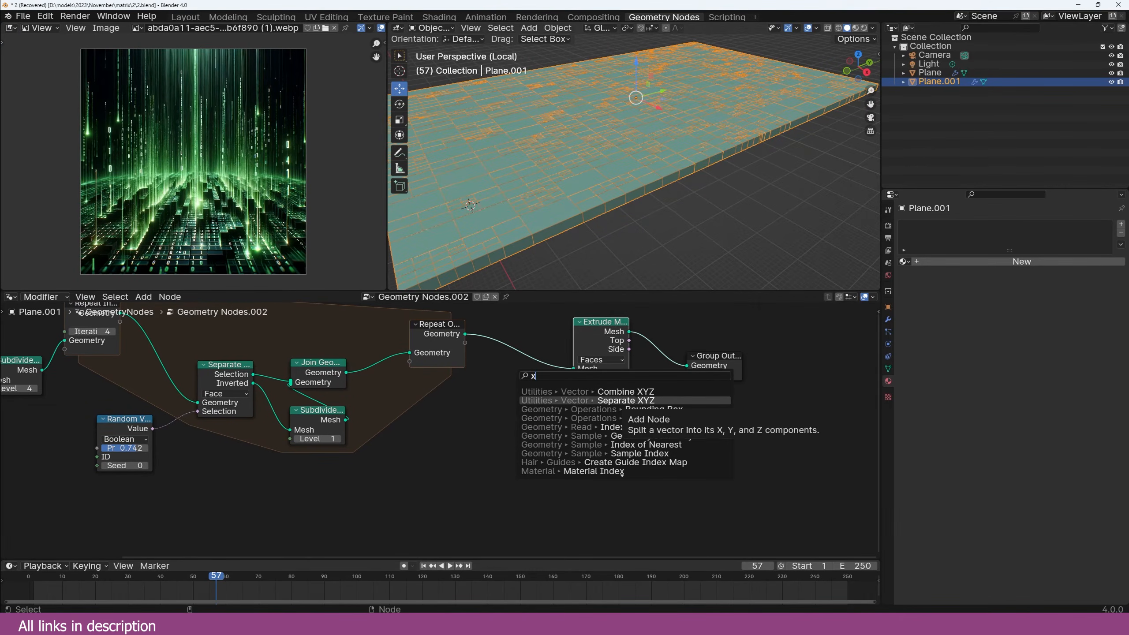
pyautogui.click(631, 391)
pyautogui.moveTo(636, 440); pyautogui.dragTo(574, 385)
# Step: Add a float Random Value node and connect its value to the Z input of Combine XYZ
pyautogui.hotkey('shift', 'a')
pyautogui.write('ra')
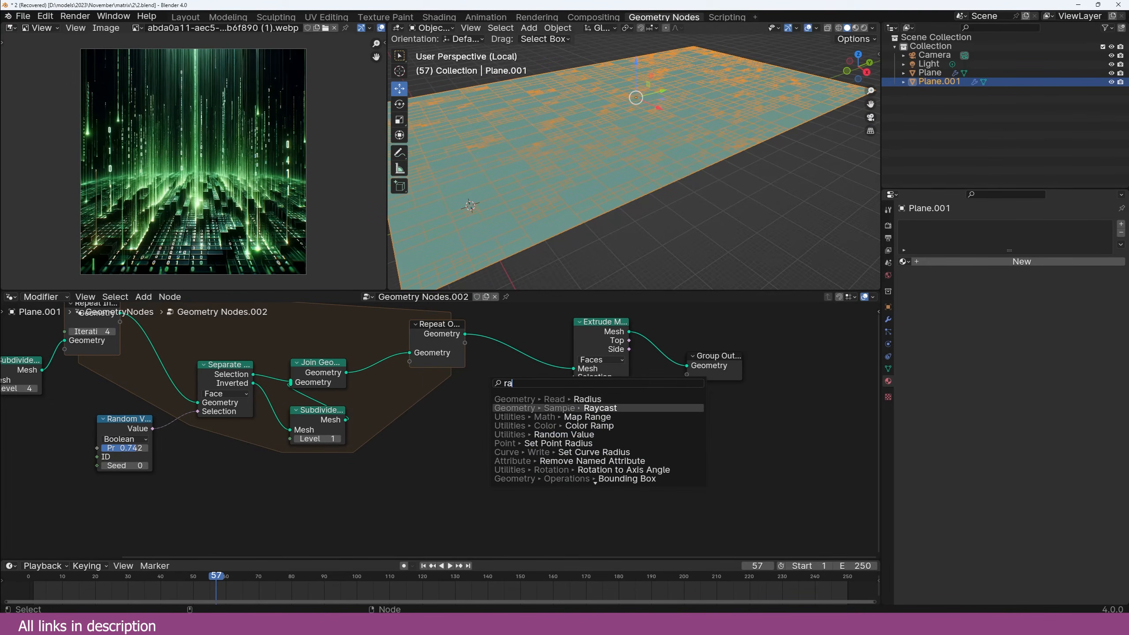
pyautogui.write('n')
pyautogui.moveTo(615, 218); pyautogui.dragTo(573, 185, button='middle')
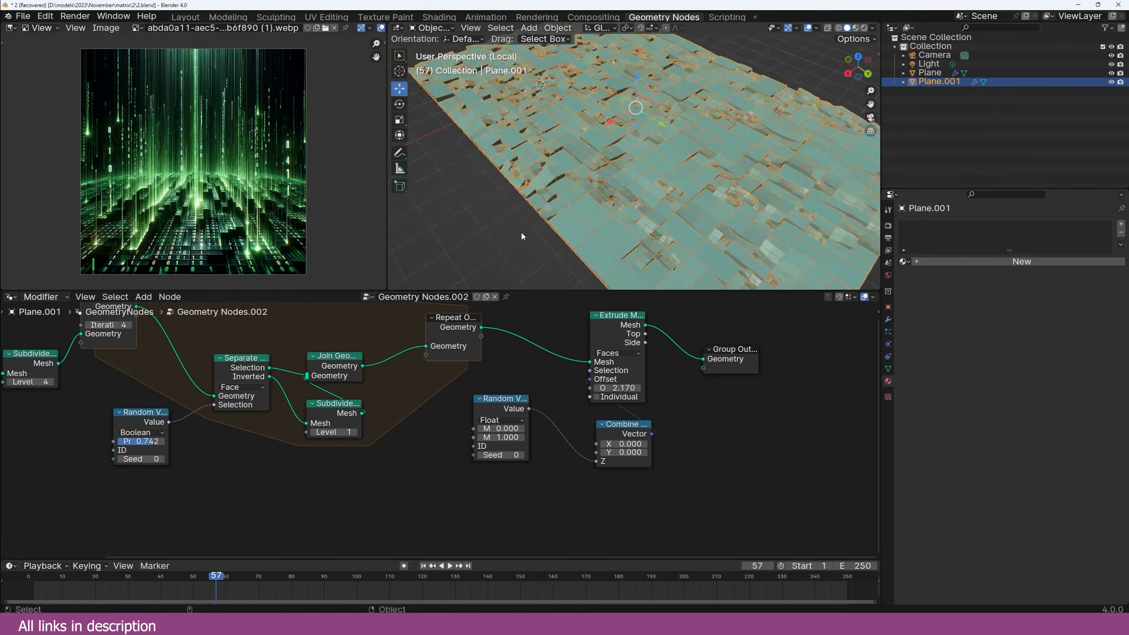
pyautogui.scroll(4, 671, 222)
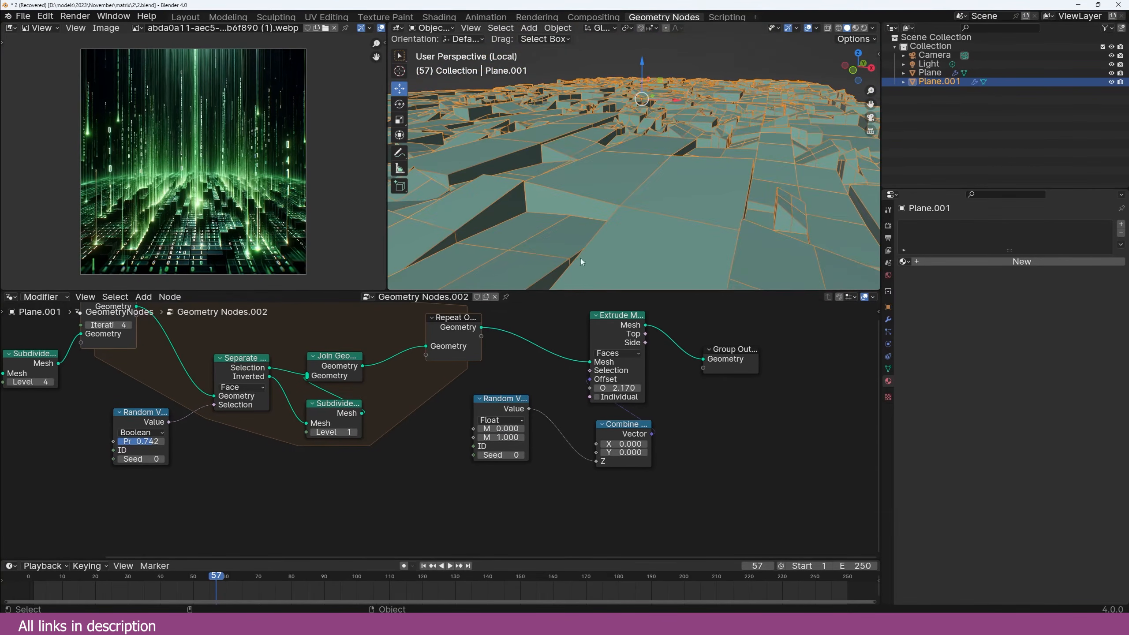
# Step: Add a Face Area node before the float Random Value node
pyautogui.moveTo(490, 388); pyautogui.dragTo(515, 368, button='middle')
pyautogui.hotkey('shift', 'a')
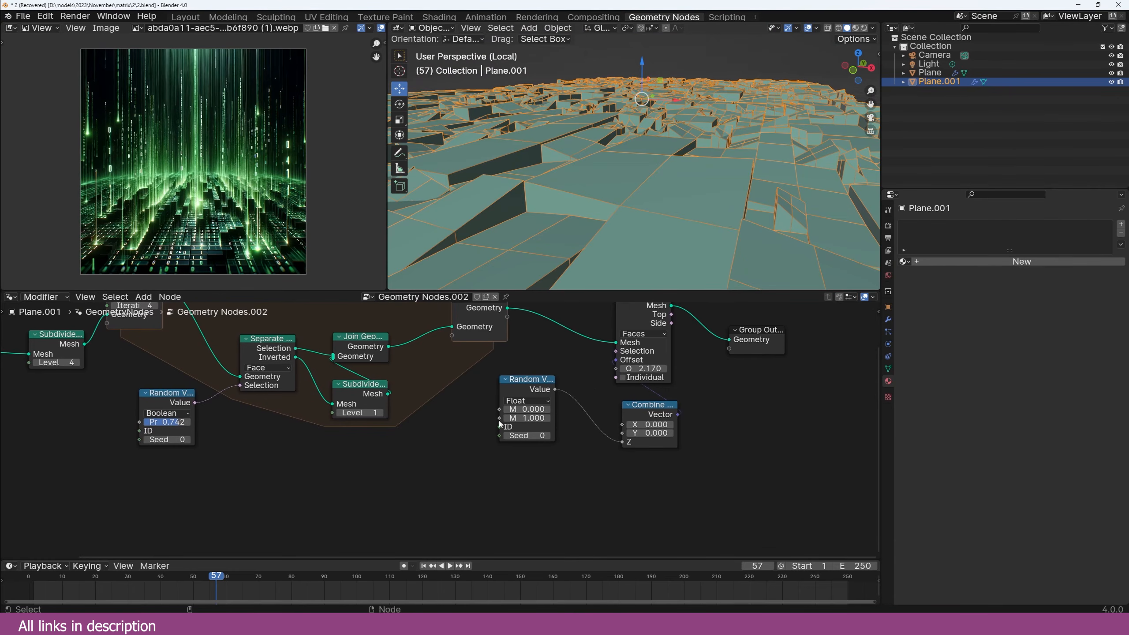
pyautogui.moveTo(447, 450); pyautogui.dragTo(437, 436, button='middle')
pyautogui.hotkey('shift', 'a')
pyautogui.click(432, 423)
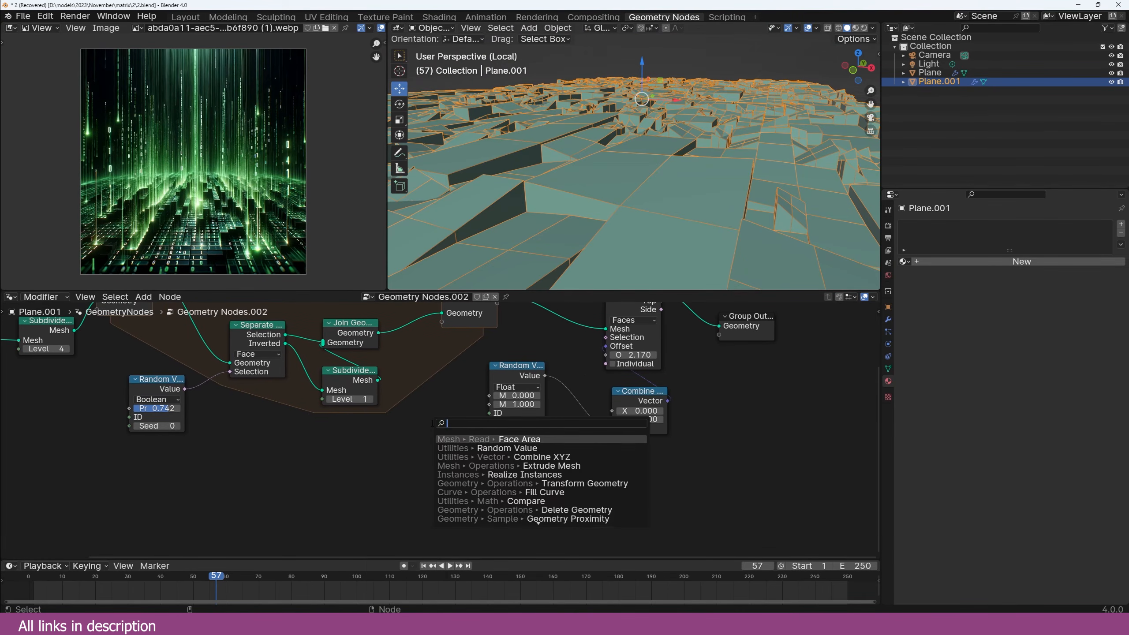
pyautogui.write('r')
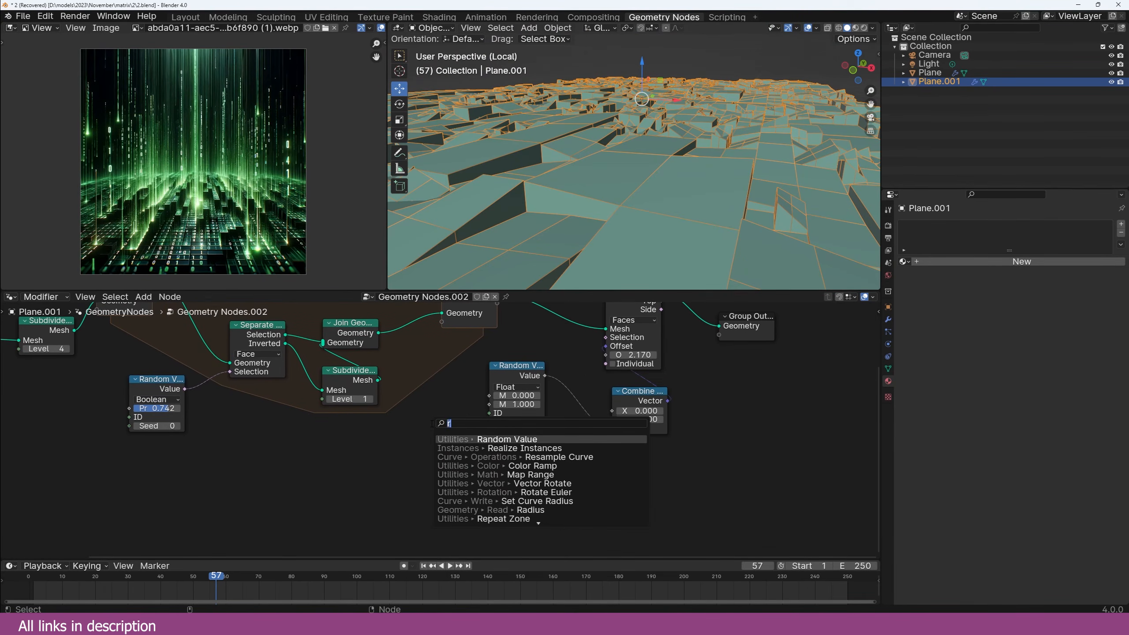
pyautogui.write('f')
pyautogui.press('Return')
pyautogui.click(411, 433)
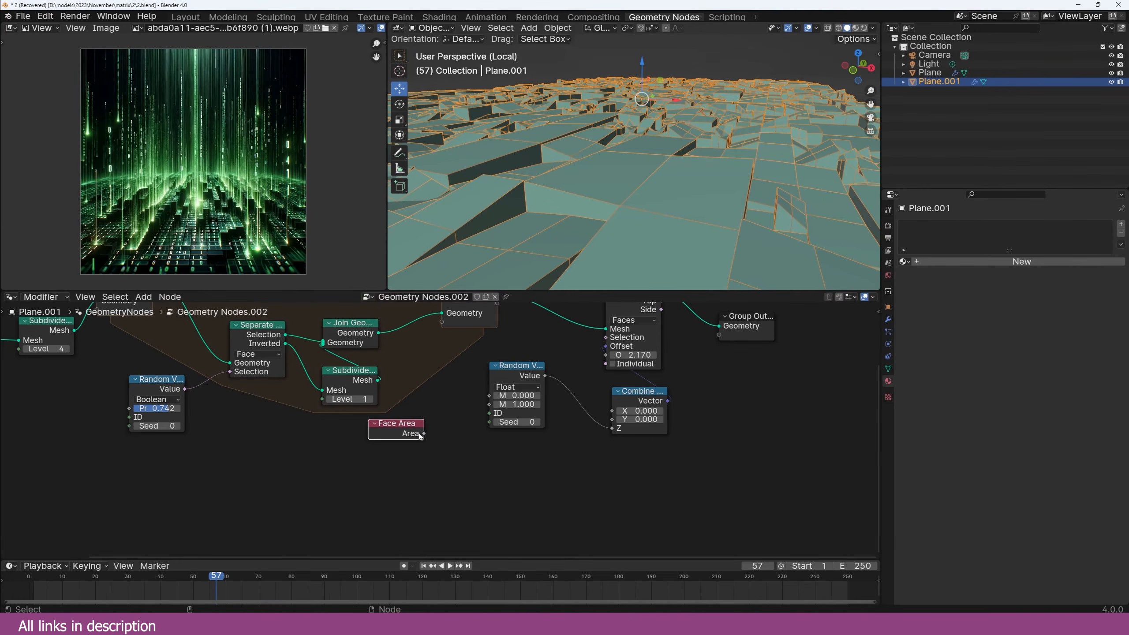
# Step: Connect the Face Area output to the float Random Value's ID and move the Face Area node closer to it
pyautogui.scroll(2, 414, 436)
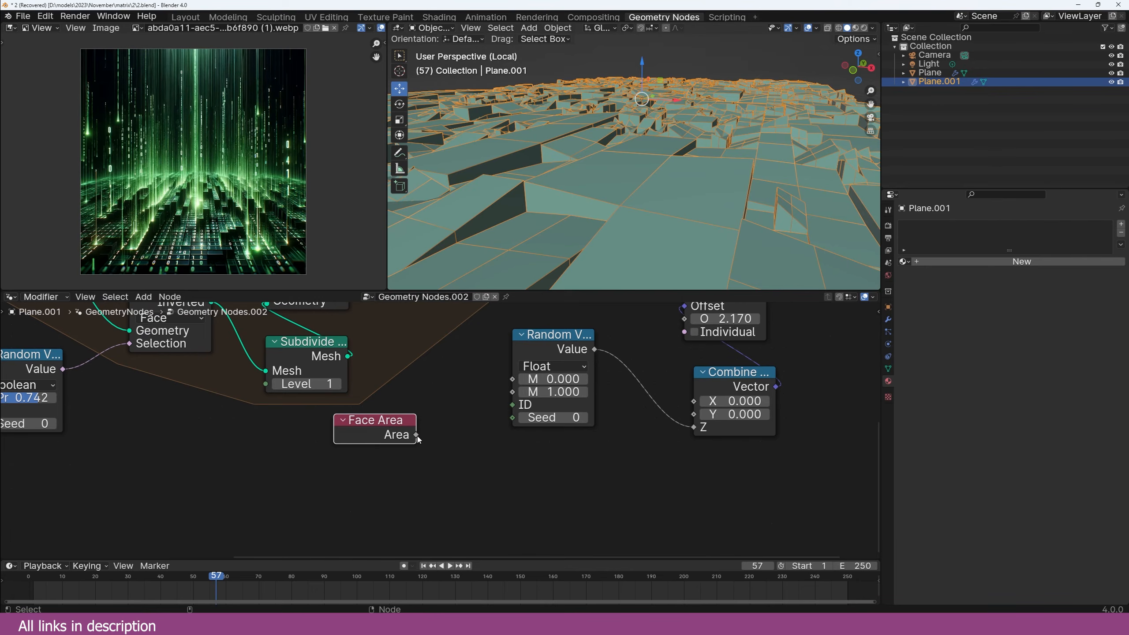
pyautogui.moveTo(417, 436); pyautogui.dragTo(512, 405)
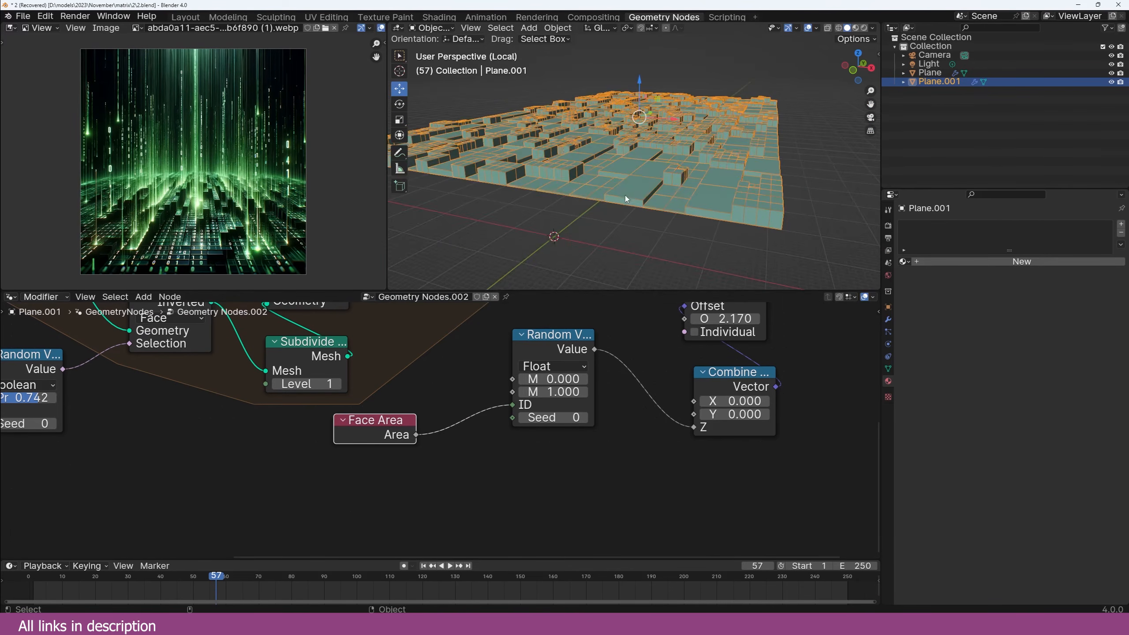
pyautogui.moveTo(375, 420); pyautogui.dragTo(413, 423)
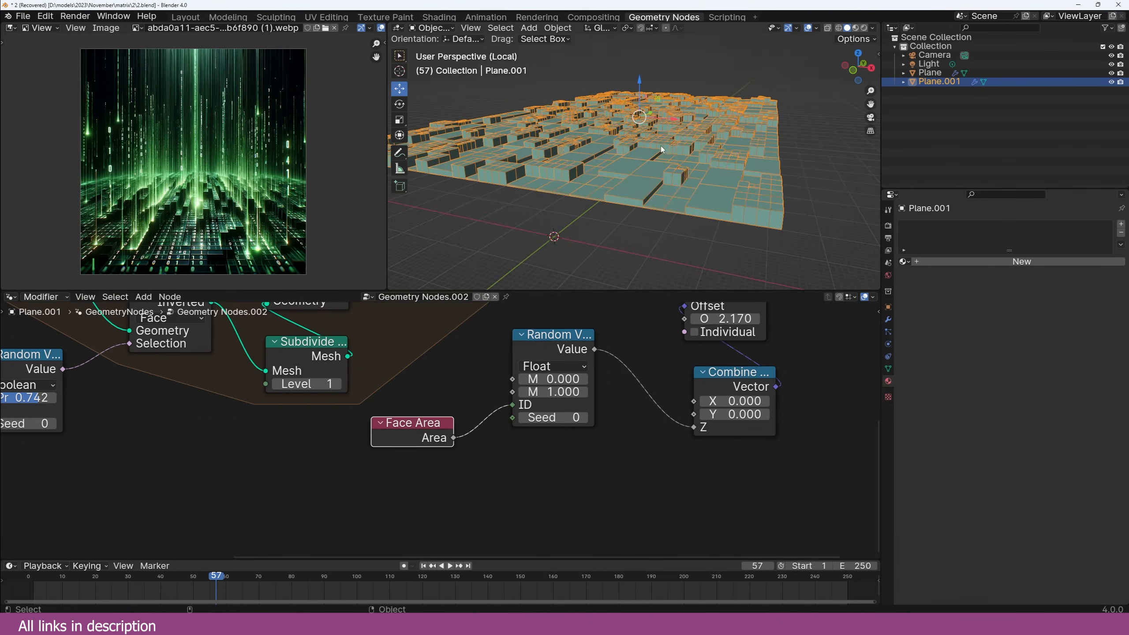
pyautogui.moveTo(533, 143); pyautogui.dragTo(589, 220, button='middle')
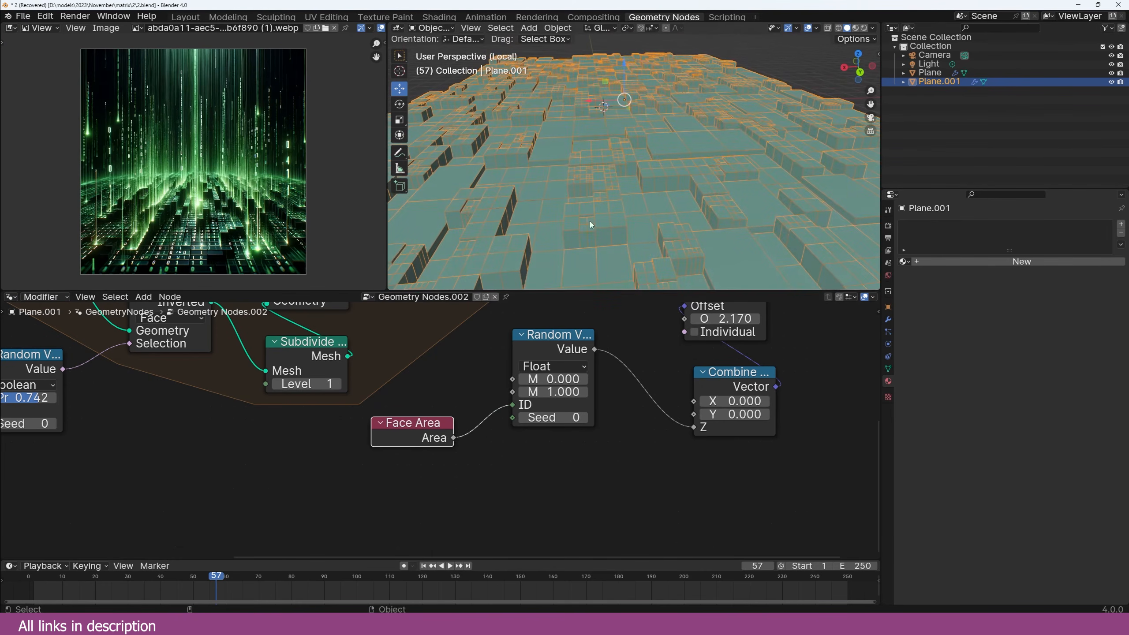
# Step: Set the float Random Value's maximum to 2.600 and move the Group Output further from Extrude Mesh
pyautogui.moveTo(594, 352); pyautogui.dragTo(556, 372, button='middle')
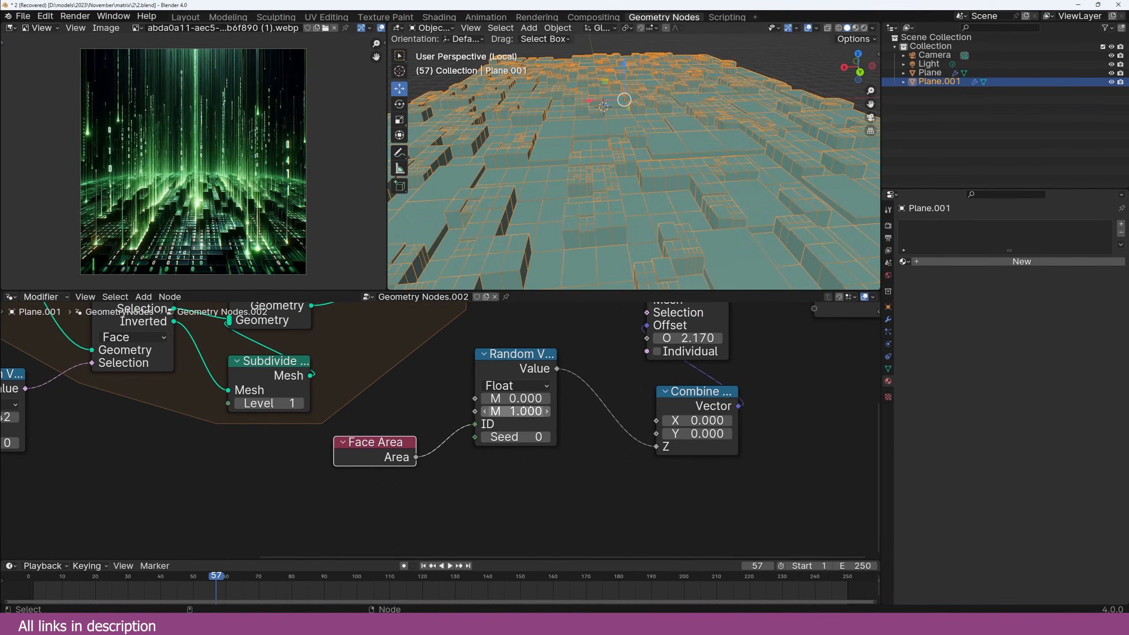
pyautogui.moveTo(516, 411); pyautogui.dragTo(586, 411)
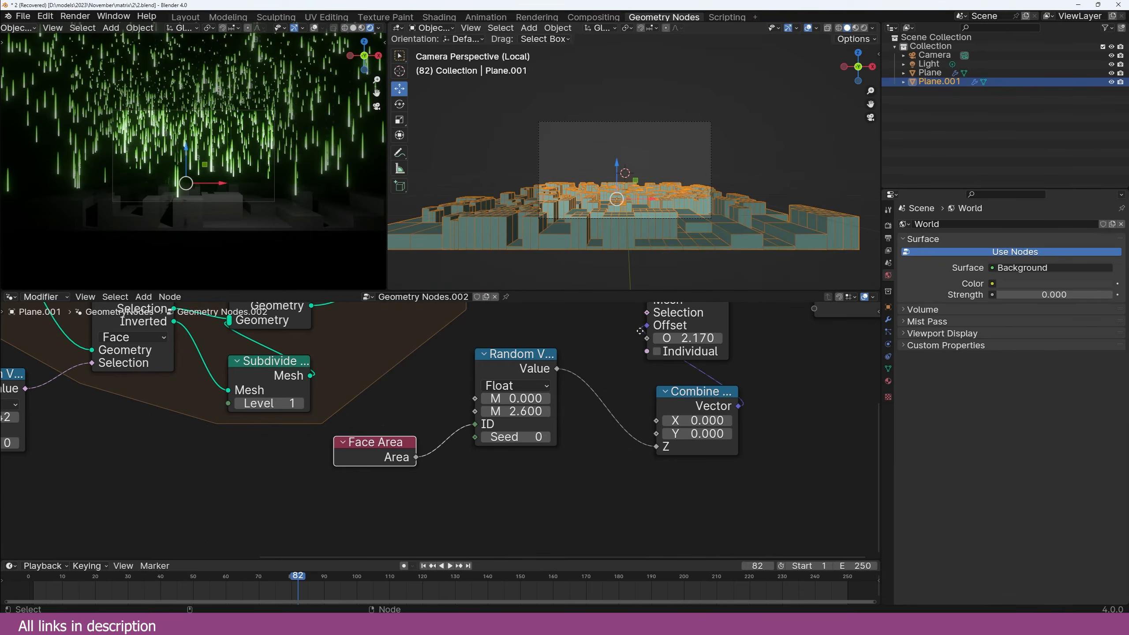
pyautogui.scroll(-2, 675, 322)
pyautogui.moveTo(676, 322); pyautogui.dragTo(436, 409, button='middle')
pyautogui.moveTo(472, 411); pyautogui.dragTo(634, 405)
pyautogui.press('space')
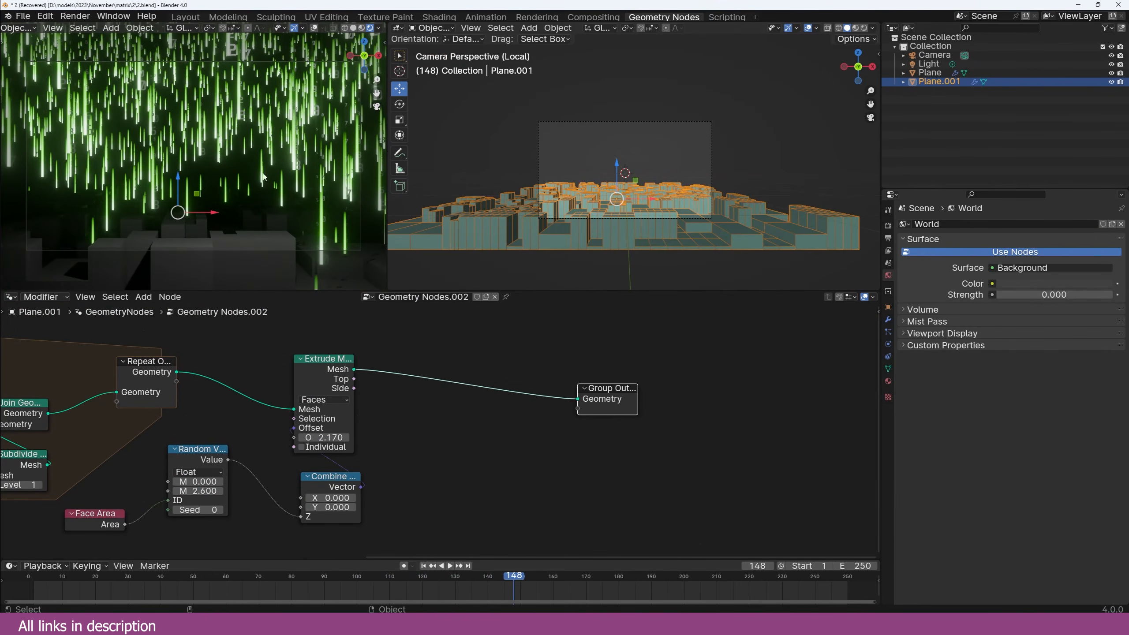
# Step: Save the current file and open the recent file matrix.blend
pyautogui.hotkey('ctrl', 's')
pyautogui.click(22, 16)
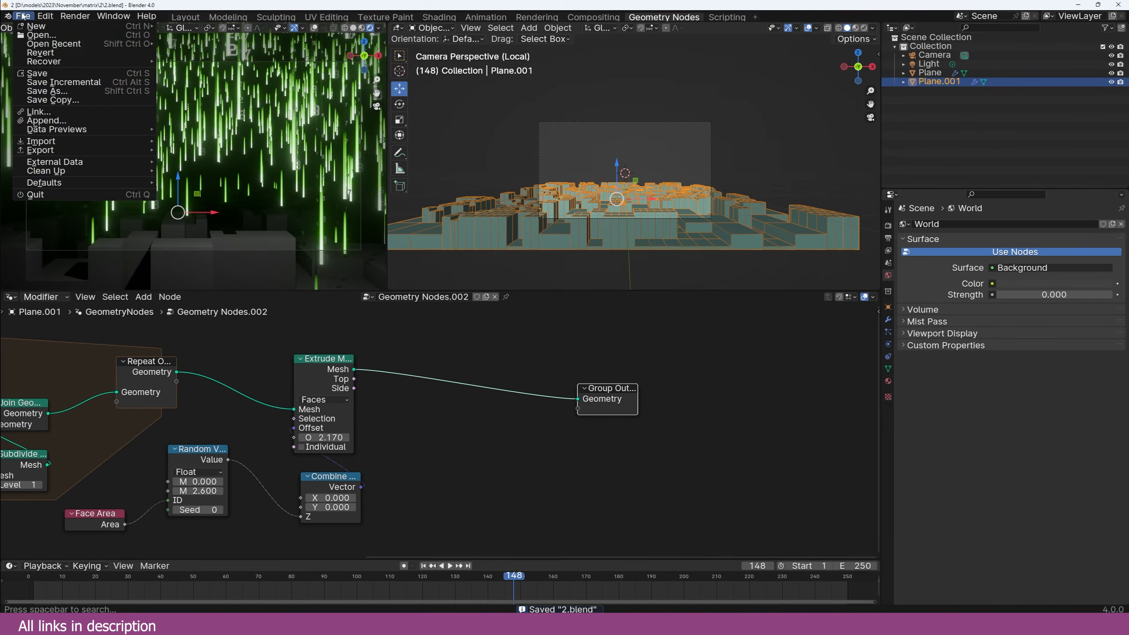
pyautogui.moveTo(44, 44)
pyautogui.click(196, 188)
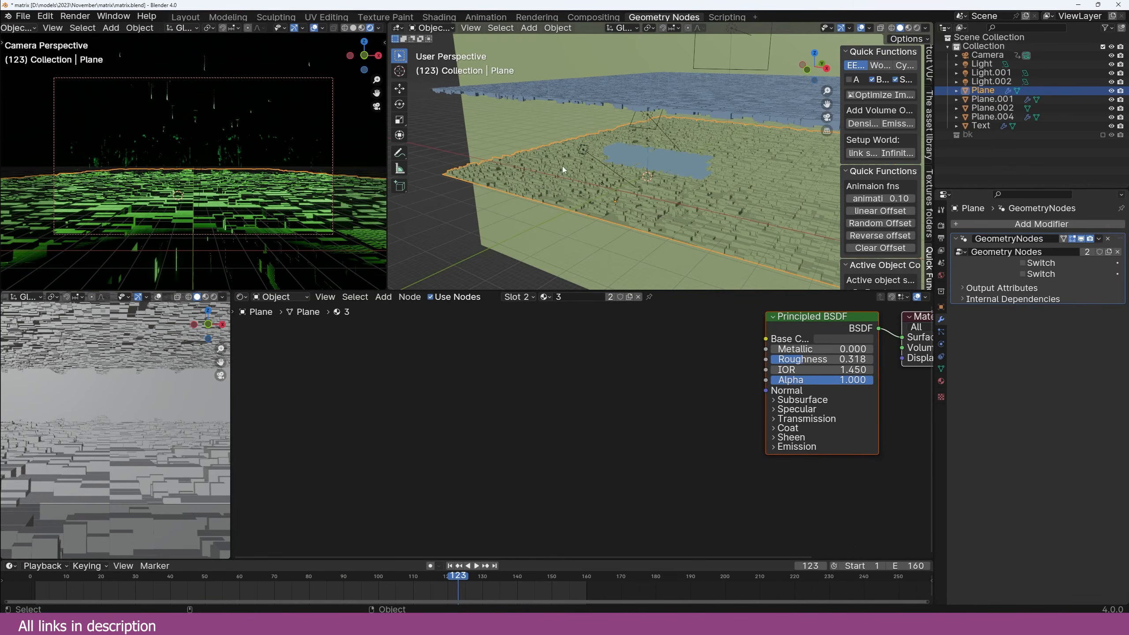
# Step: Examine the block floor's buildings material, previewing the output of the gradient-driven Color Ramp on the blocks
pyautogui.scroll(3, 561, 169)
pyautogui.moveTo(562, 169); pyautogui.dragTo(639, 109, button='middle')
pyautogui.scroll(-4, 695, 328)
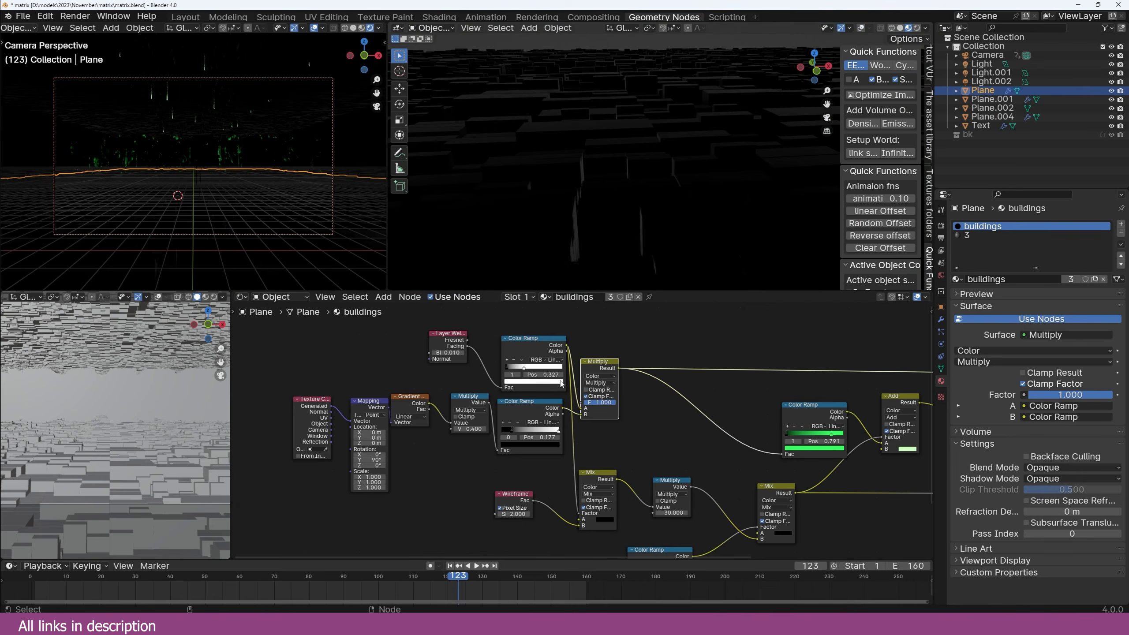
pyautogui.moveTo(617, 155); pyautogui.dragTo(661, 155, button='middle')
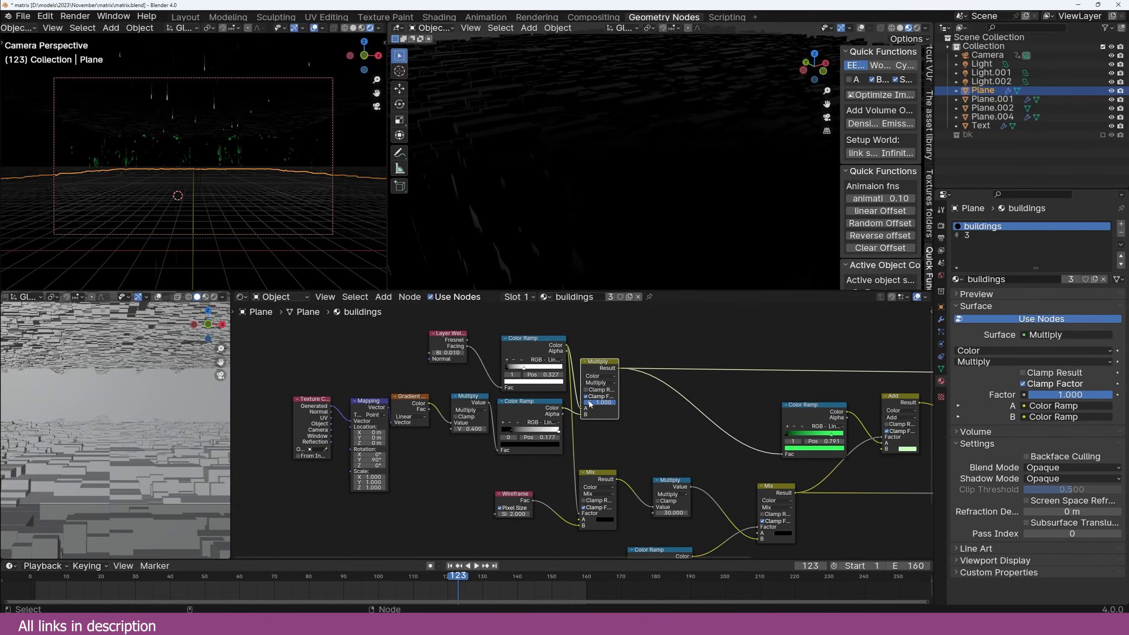
pyautogui.keyDown('ctrl'); pyautogui.keyDown('shift'); pyautogui.click(531, 409); pyautogui.keyUp('shift'); pyautogui.keyUp('ctrl')
pyautogui.moveTo(670, 464); pyautogui.dragTo(642, 448, button='middle')
pyautogui.scroll(-1, 632, 432)
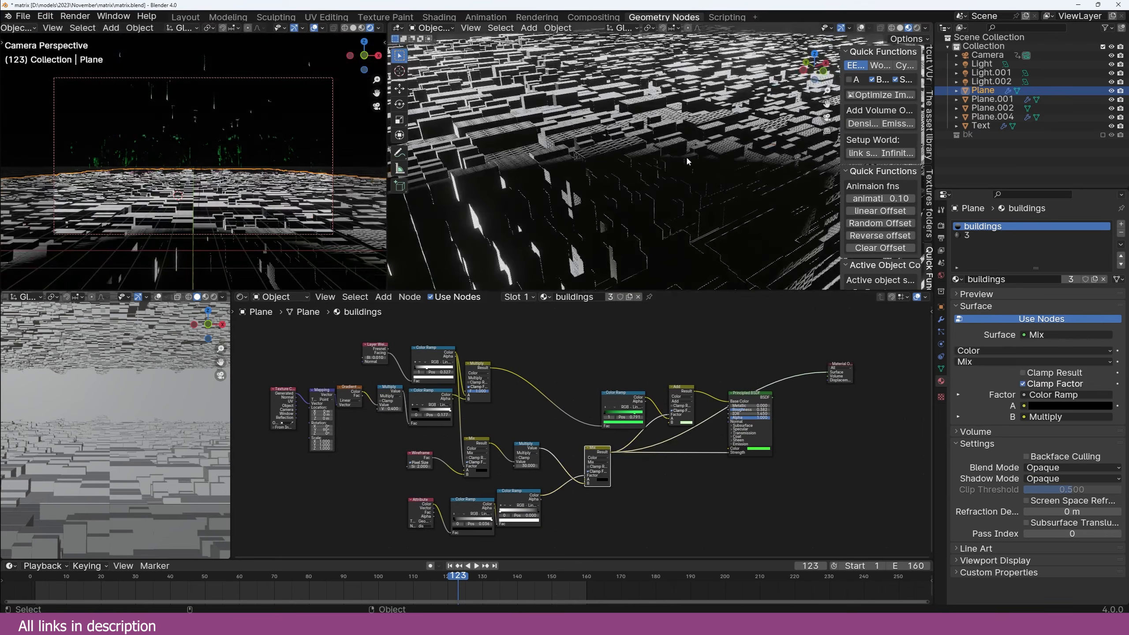
pyautogui.moveTo(687, 158); pyautogui.dragTo(540, 129, button='middle')
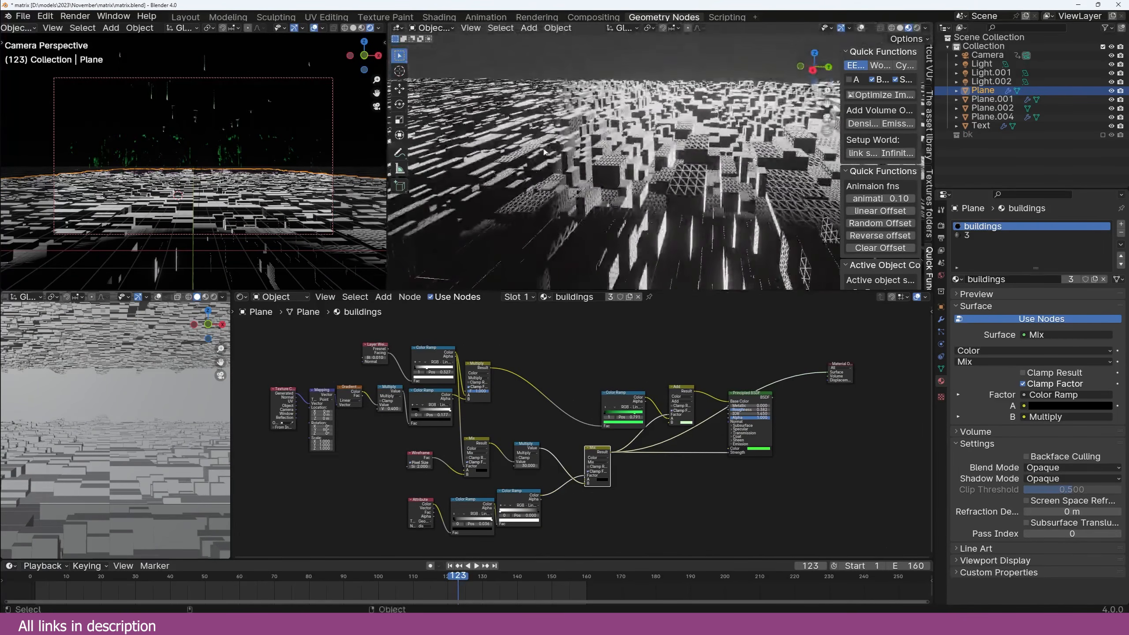
pyautogui.scroll(3, 510, 460)
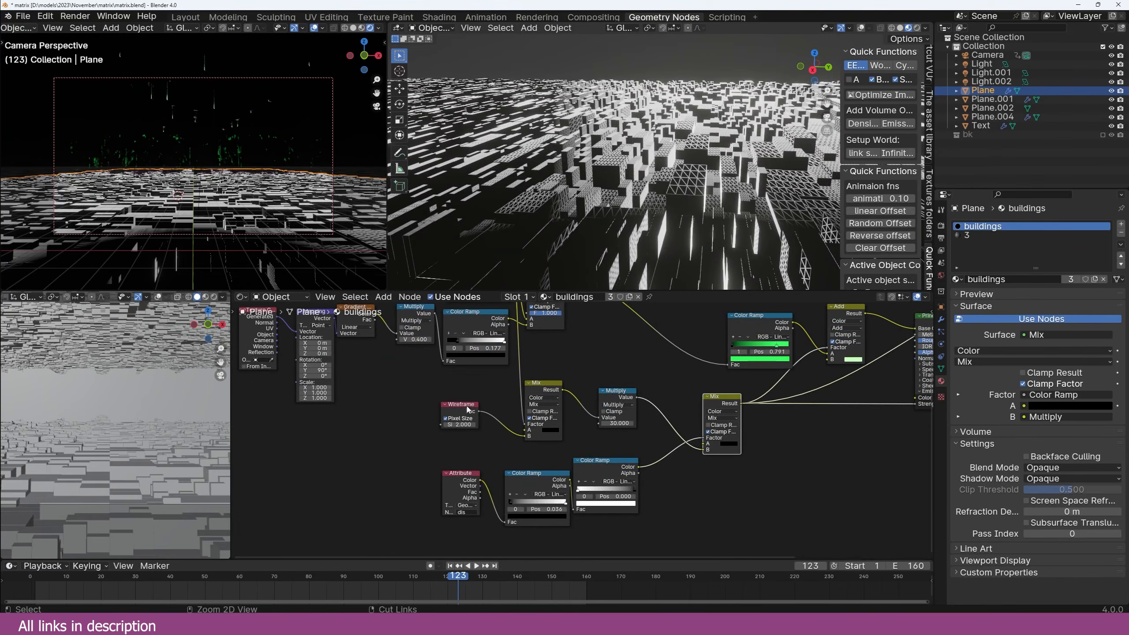
# Step: Preview the Wireframe and final Mix node outputs, and route the Principled BSDF back to the material output
pyautogui.keyDown('ctrl'); pyautogui.keyDown('shift'); pyautogui.click(467, 408); pyautogui.keyUp('shift'); pyautogui.keyUp('ctrl')
pyautogui.keyDown('ctrl'); pyautogui.keyDown('shift'); pyautogui.click(722, 399); pyautogui.keyUp('shift'); pyautogui.keyUp('ctrl')
pyautogui.moveTo(774, 380); pyautogui.dragTo(594, 432, button='middle')
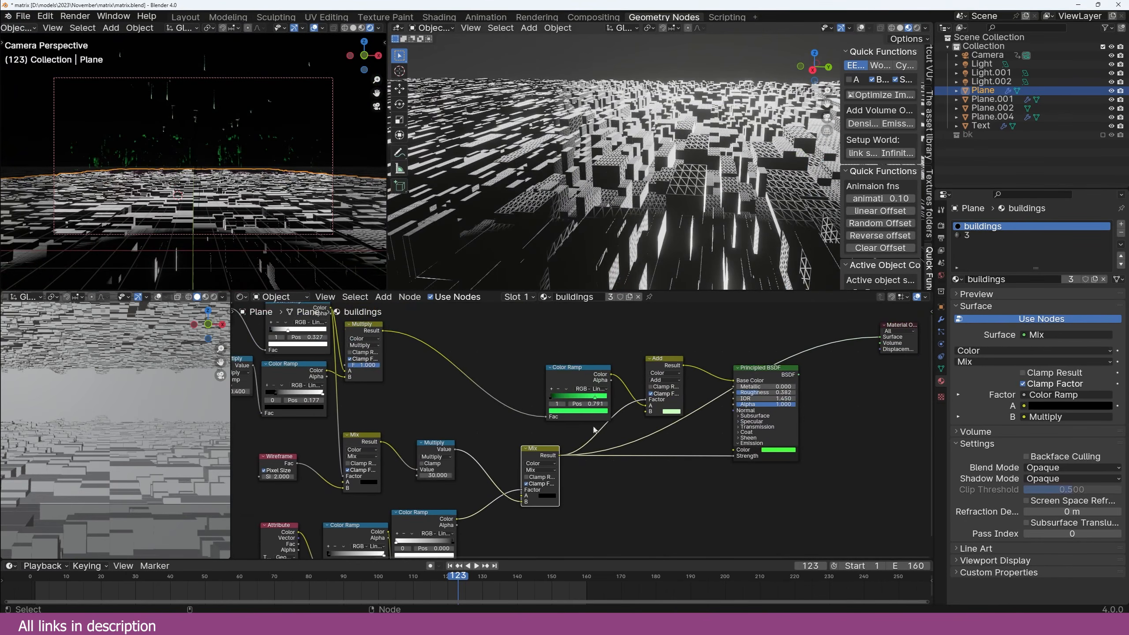
pyautogui.keyDown('ctrl'); pyautogui.keyDown('shift'); pyautogui.click(774, 376); pyautogui.keyUp('shift'); pyautogui.keyUp('ctrl')
pyautogui.moveTo(524, 154); pyautogui.dragTo(492, 148, button='middle')
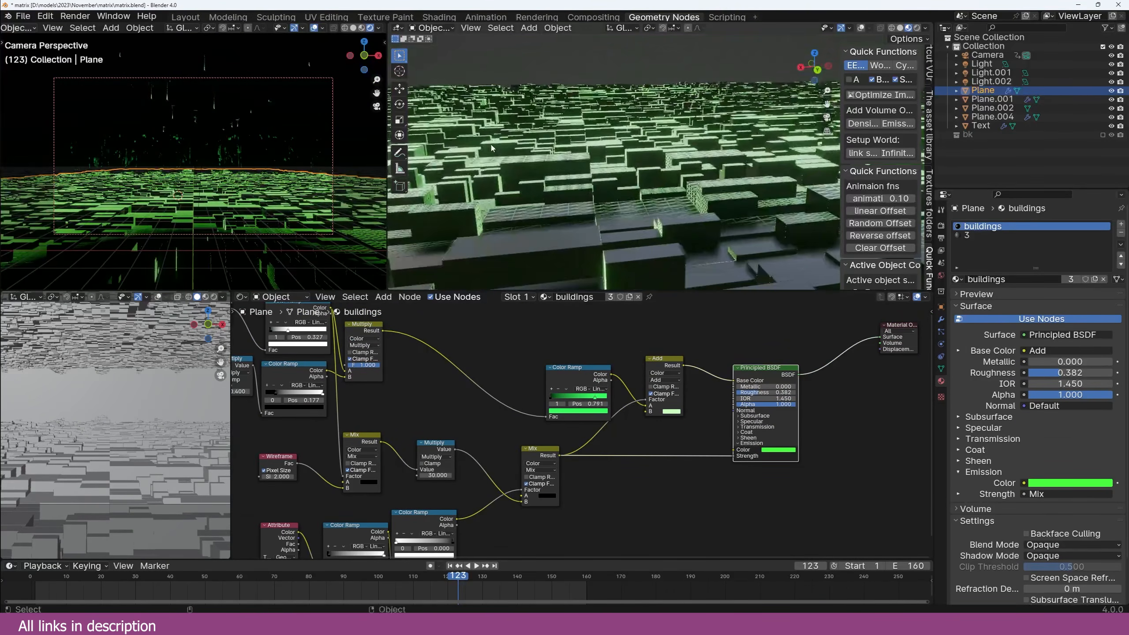
# Step: View the rendered animation of the finished matrix scene
pyautogui.press('KP_1')
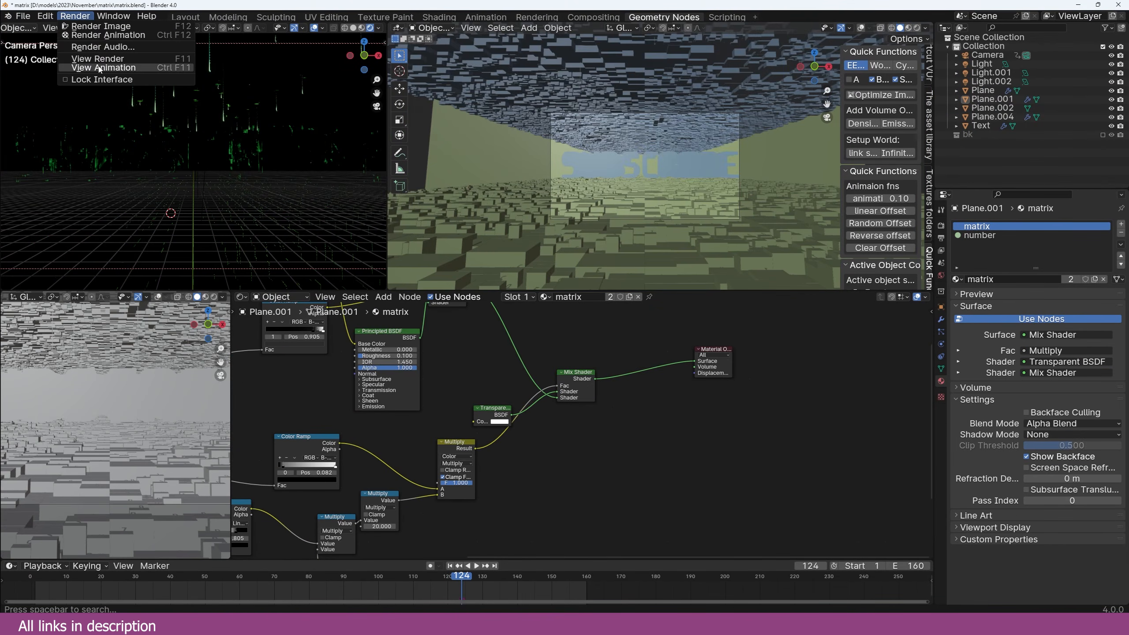
pyautogui.click(102, 69)
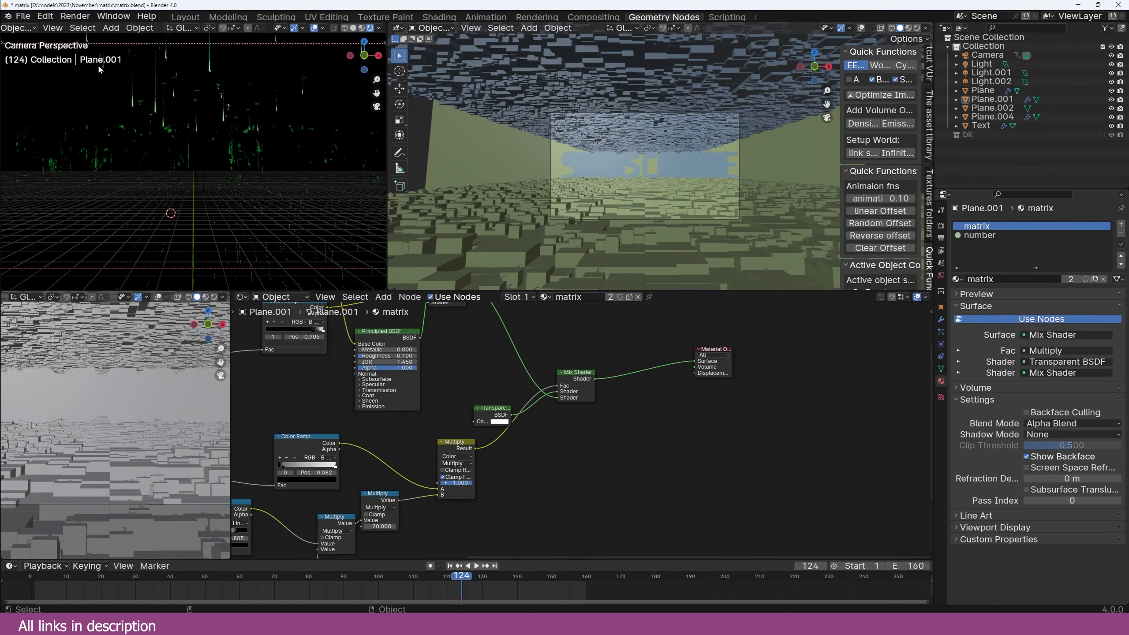